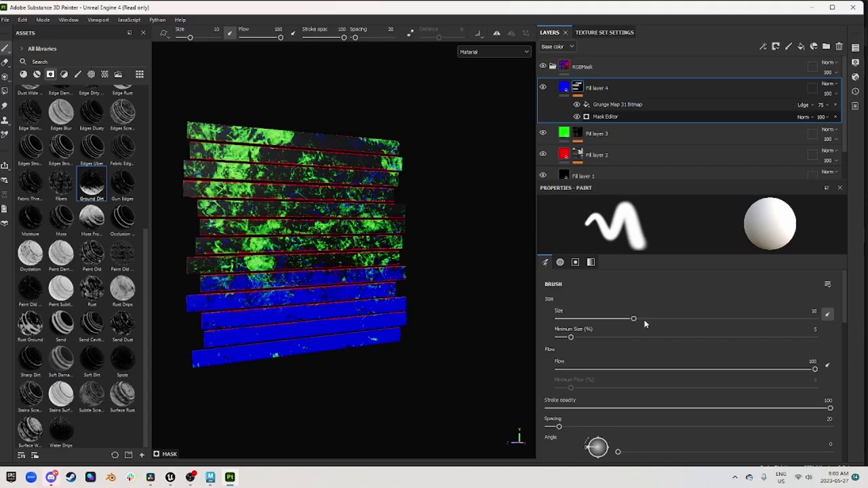
pyautogui.click(605, 116)
pyautogui.scroll(-1, 651, 319)
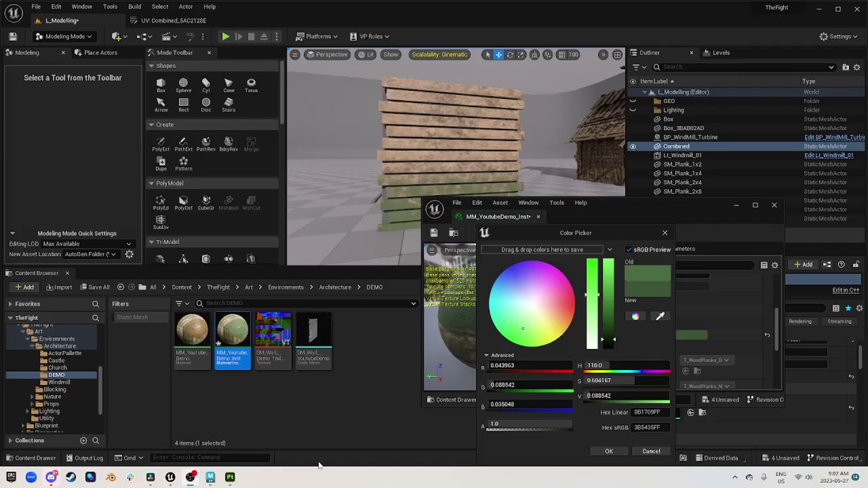
pyautogui.click(608, 452)
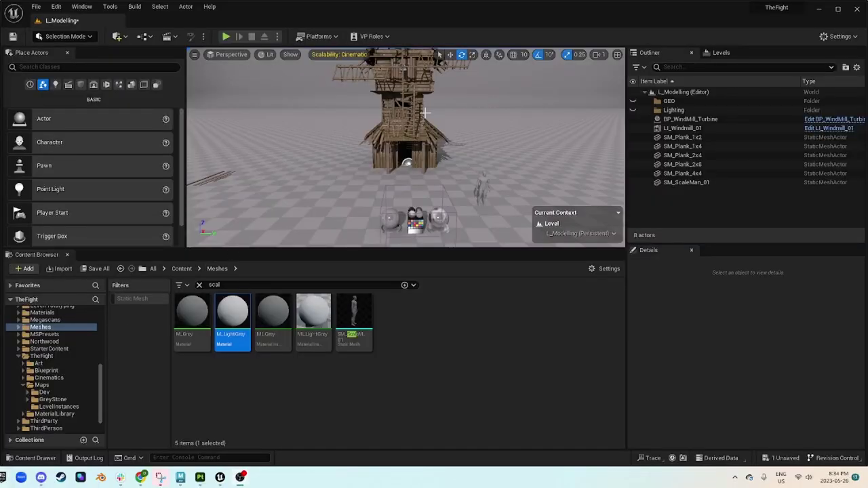
# Look over the windmill scene from several angles and select the 2x8 plank lying on the floor.
pyautogui.moveTo(426, 132); pyautogui.dragTo(279, 157, button='right')
pyautogui.moveTo(323, 126); pyautogui.dragTo(369, 126, button='right')
pyautogui.moveTo(426, 136); pyautogui.dragTo(398, 137, button='right')
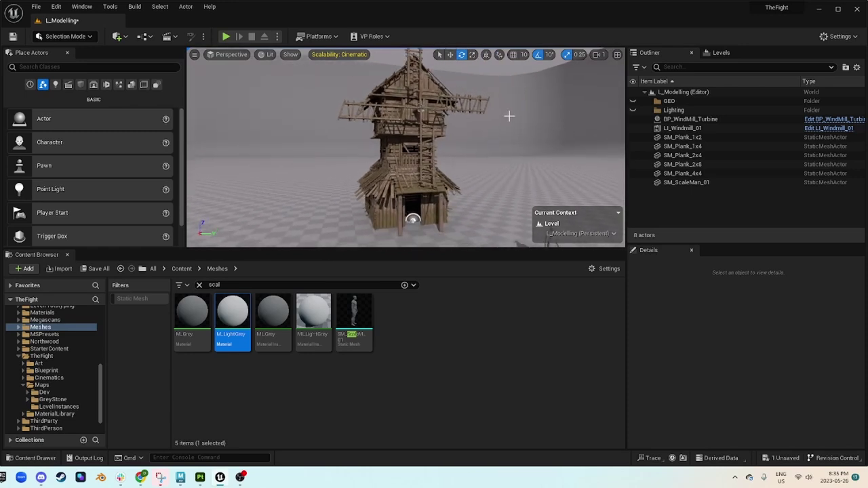
pyautogui.moveTo(473, 141); pyautogui.dragTo(451, 169, button='right')
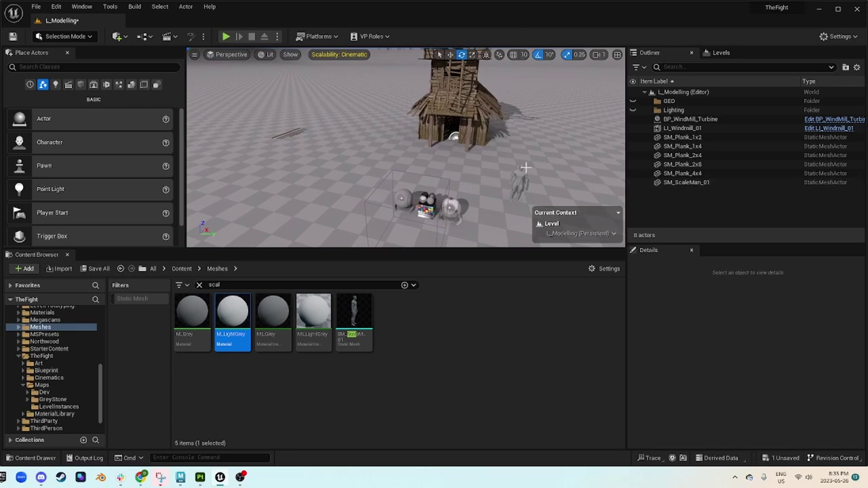
pyautogui.moveTo(452, 143); pyautogui.dragTo(422, 140, button='right')
pyautogui.press('w')
pyautogui.click(381, 157)
pyautogui.press('w')
pyautogui.moveTo(461, 226); pyautogui.dragTo(423, 150, button='right')
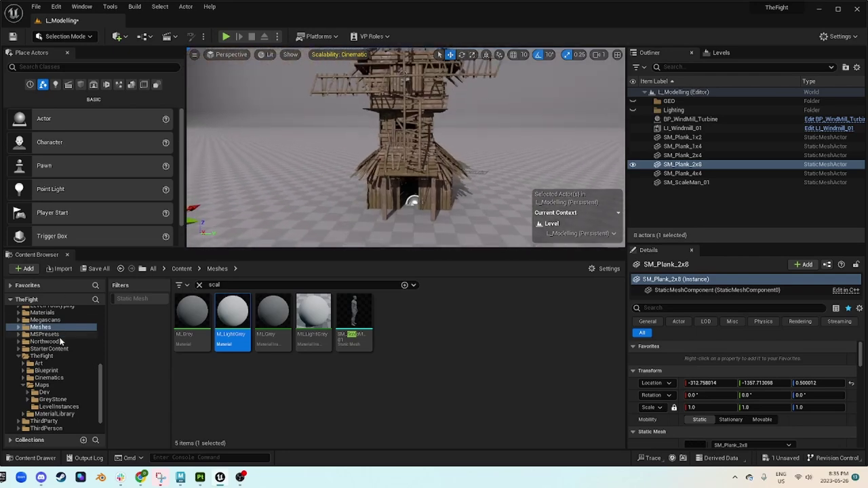
# Clear the asset search and open the TheFight > Art > Environments > Architecture > Windmill content folder.
pyautogui.scroll(3, 60, 334)
pyautogui.moveTo(390, 177); pyautogui.dragTo(367, 166, button='right')
pyautogui.scroll(1, 52, 348)
pyautogui.scroll(-5, 51, 347)
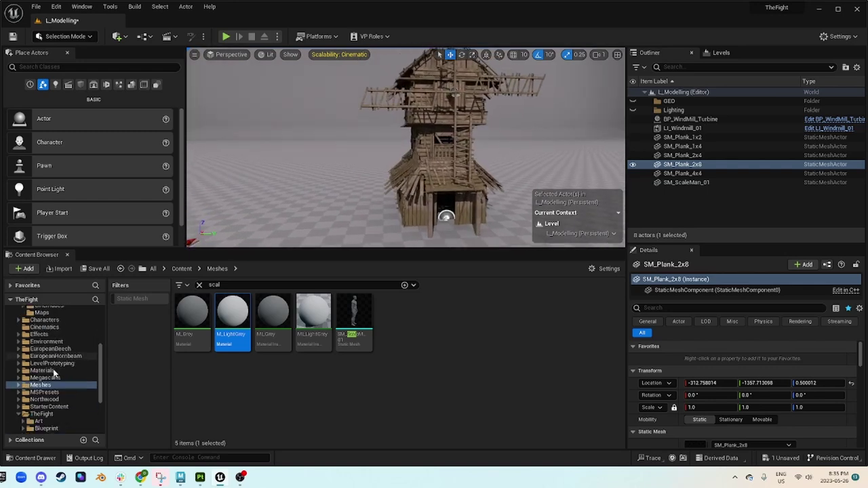
pyautogui.click(40, 348)
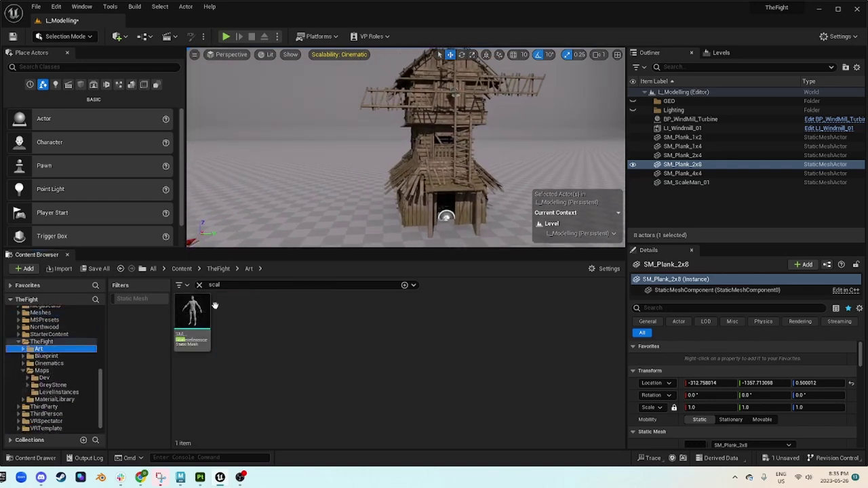
pyautogui.click(200, 285)
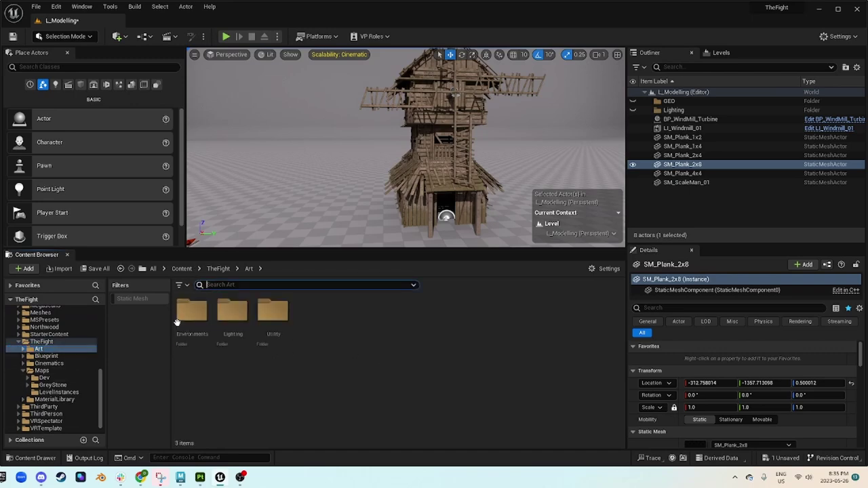
pyautogui.doubleClick(201, 318)
pyautogui.doubleClick(190, 317)
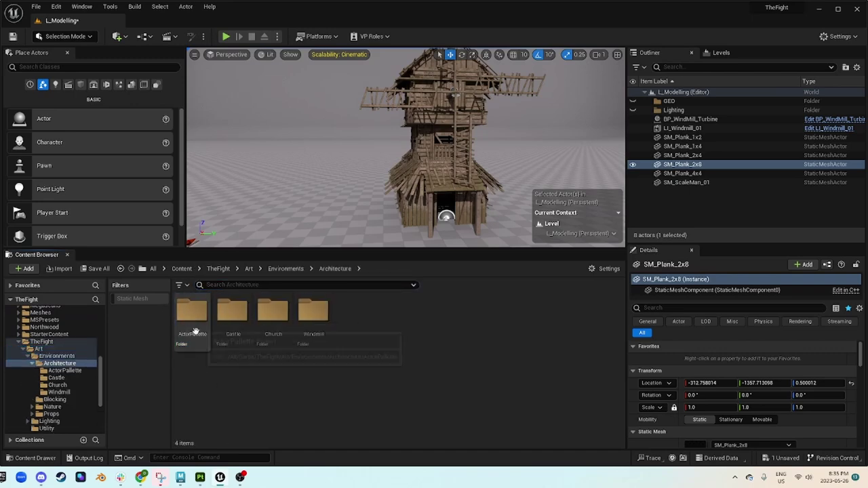
pyautogui.doubleClick(306, 311)
# Review the meshes, material instances and RGB mask textures in the Windmill folder, and inspect the MI_ENV_WoodPlanks material instance.
pyautogui.scroll(-5, 411, 380)
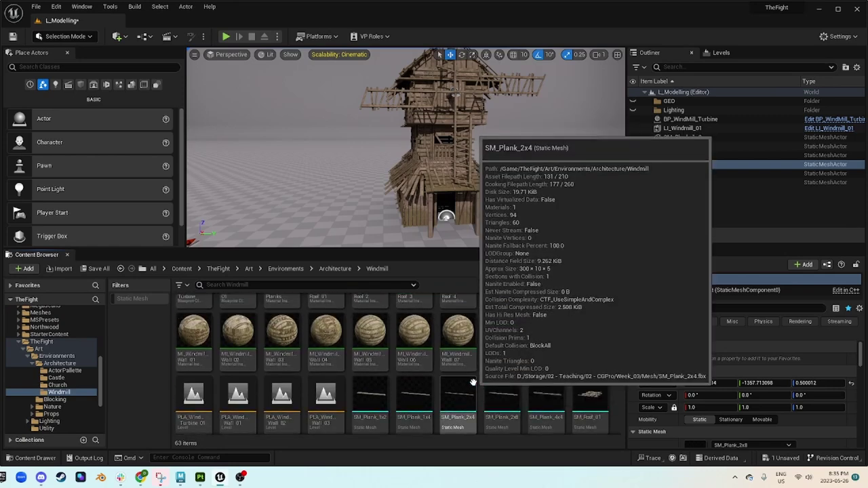
pyautogui.scroll(-4, 411, 394)
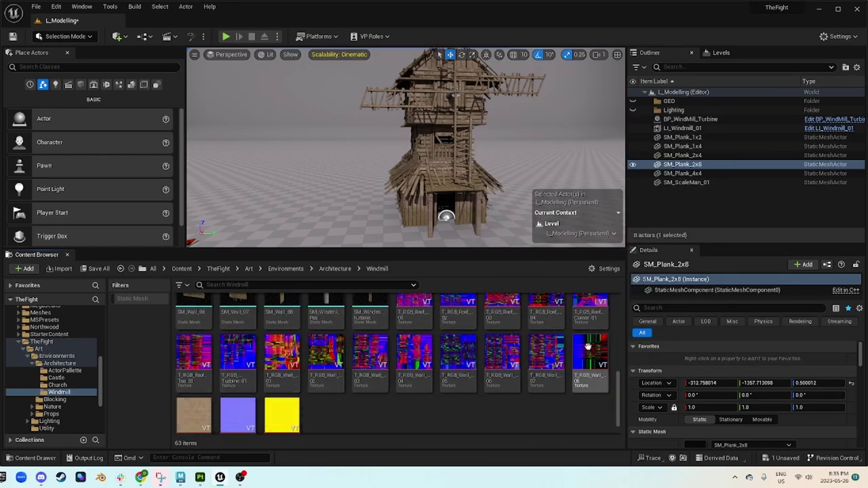
pyautogui.scroll(4, 434, 339)
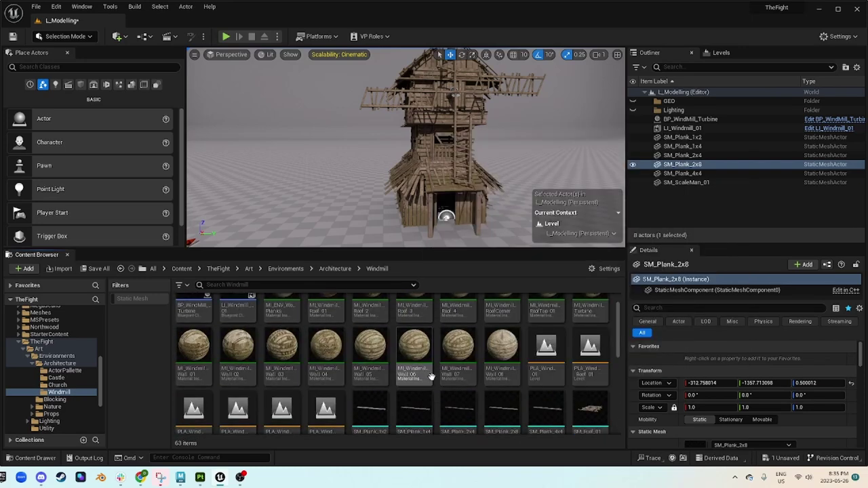
pyautogui.scroll(2, 325, 332)
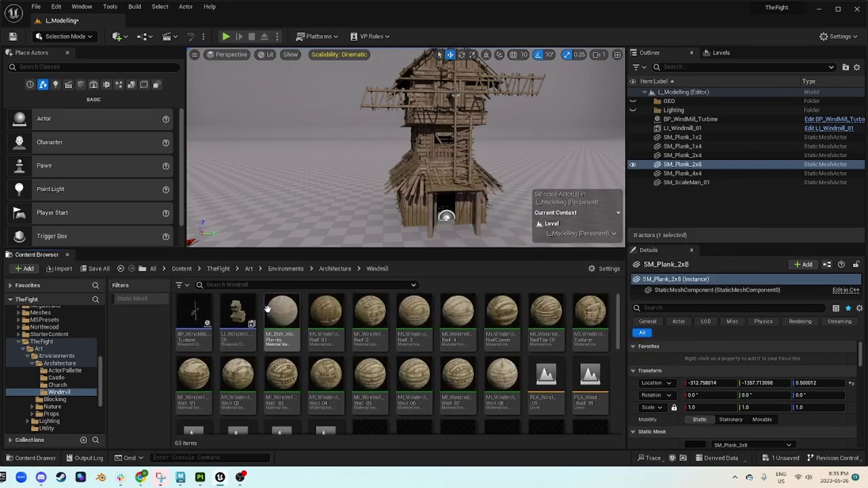
pyautogui.doubleClick(282, 313)
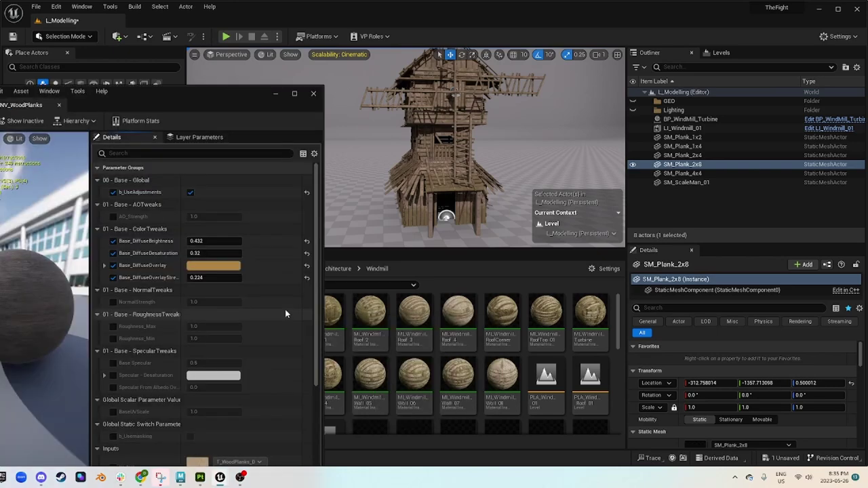
pyautogui.moveTo(181, 107); pyautogui.dragTo(444, 54)
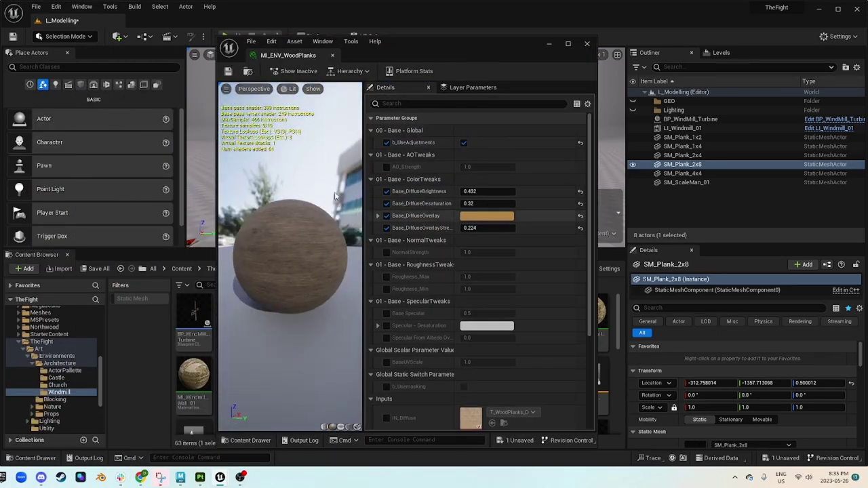
pyautogui.click(332, 56)
# Bring the floor planks into view and switch the editor to Modeling Mode.
pyautogui.moveTo(426, 173)
pyautogui.mouseDown(button='right')
pyautogui.moveTo(365, 209)
pyautogui.moveTo(418, 175)
pyautogui.moveTo(475, 170)
pyautogui.moveTo(400, 183)
pyautogui.moveTo(373, 208)
pyautogui.moveTo(413, 166)
pyautogui.mouseUp(button='right')
pyautogui.press('w')
pyautogui.press('s')
pyautogui.press('w')
pyautogui.keyDown('alt'); pyautogui.moveTo(355, 202); pyautogui.dragTo(424, 180); pyautogui.keyUp('alt')
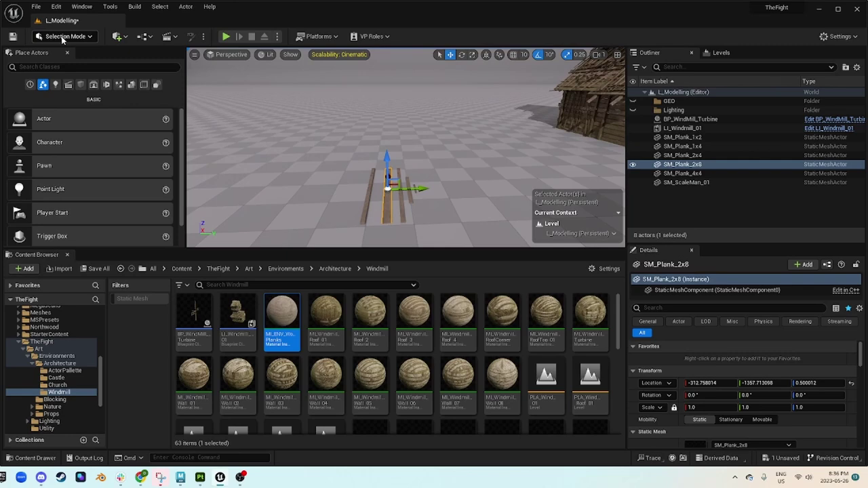
pyautogui.click(63, 38)
pyautogui.click(67, 89)
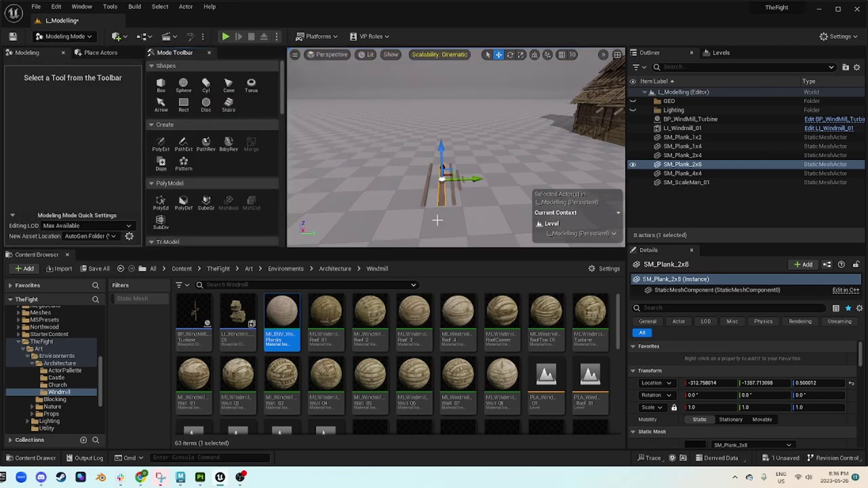
# Duplicate the selected 2x8 plank as a new mesh, with output type From Input and Delete Inputs, and check its mesh asset.
pyautogui.moveTo(481, 158); pyautogui.dragTo(481, 197, button='right')
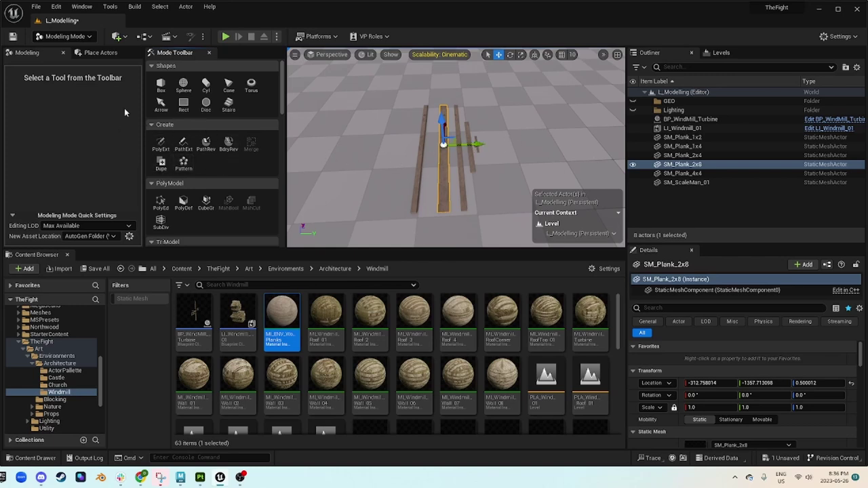
pyautogui.click(163, 163)
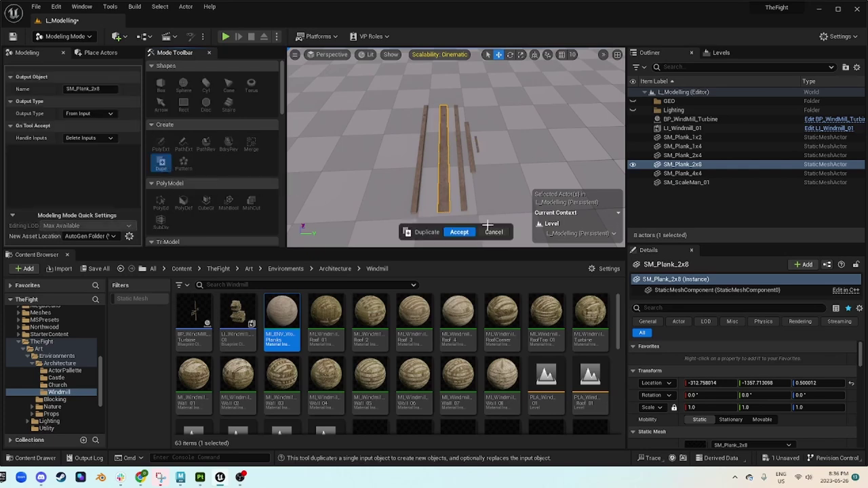
pyautogui.click(459, 232)
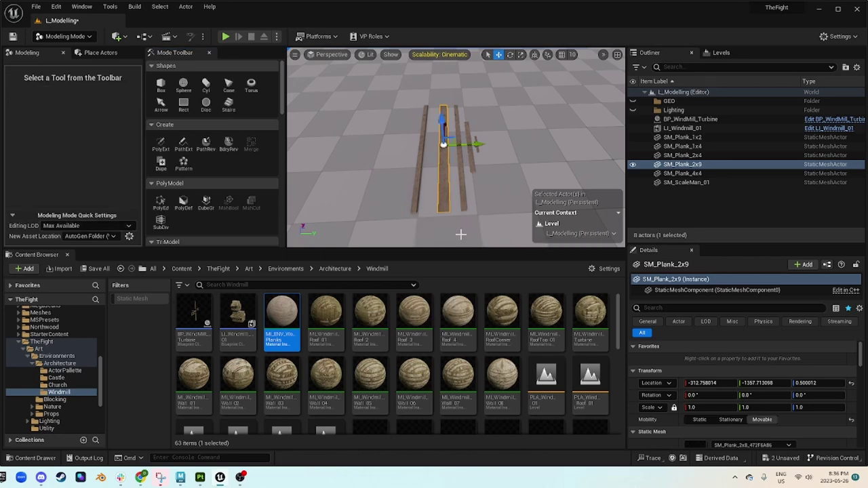
pyautogui.scroll(-1, 728, 407)
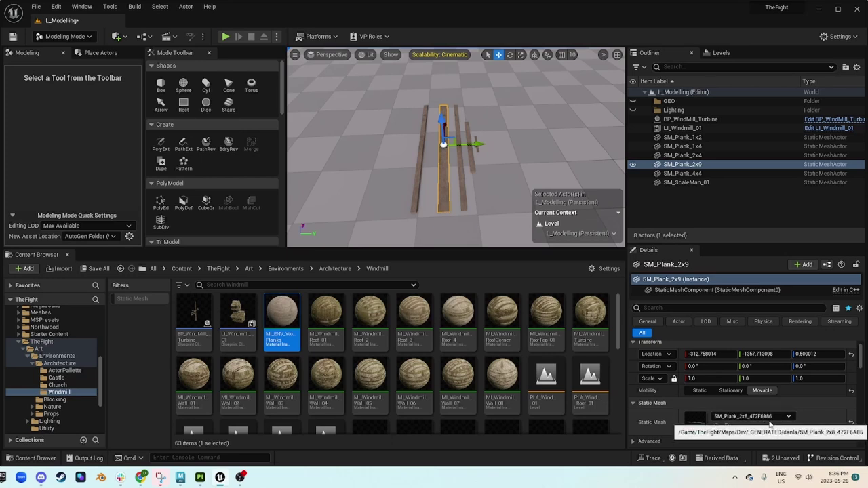
# Move the duplicated plank along X, away from the other planks, to about X -925.
pyautogui.press('a')
pyautogui.moveTo(511, 144); pyautogui.dragTo(603, 147, button='right')
pyautogui.press('w')
pyautogui.moveTo(359, 185); pyautogui.dragTo(620, 202)
pyautogui.moveTo(465, 137)
pyautogui.mouseDown(button='right')
pyautogui.moveTo(503, 139)
pyautogui.moveTo(464, 144)
pyautogui.mouseUp(button='right')
pyautogui.press('d')
pyautogui.moveTo(406, 180); pyautogui.dragTo(466, 201)
pyautogui.moveTo(466, 201); pyautogui.dragTo(413, 175, button='right')
pyautogui.press('d')
pyautogui.keyDown('alt'); pyautogui.moveTo(477, 209); pyautogui.dragTo(372, 100); pyautogui.keyUp('alt')
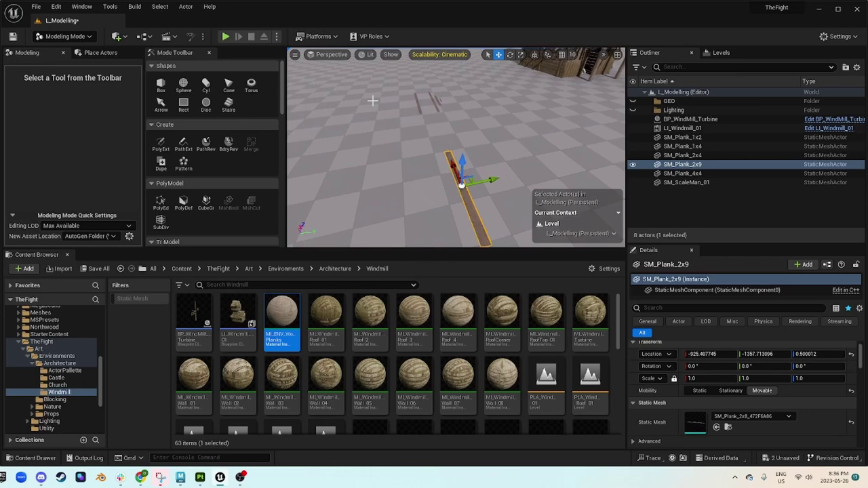
# Create a box 300 wide, 20 deep and 300 high, standing on the floor beside the duplicated plank.
pyautogui.click(161, 84)
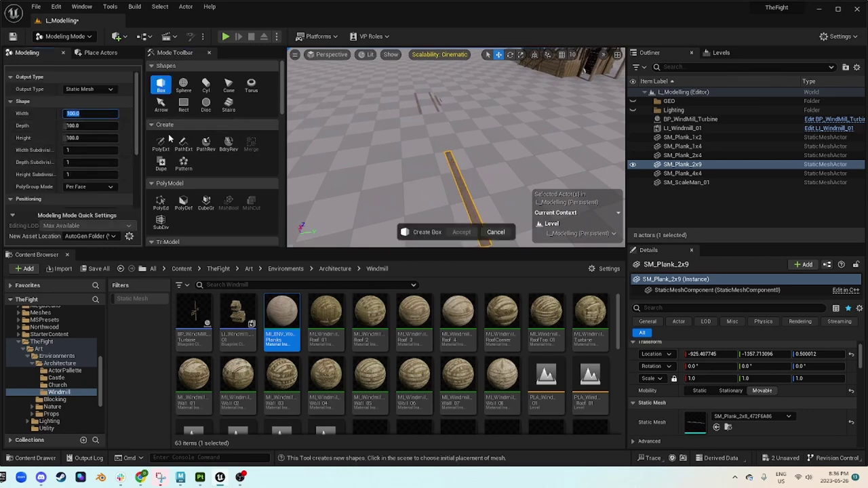
pyautogui.write('30')
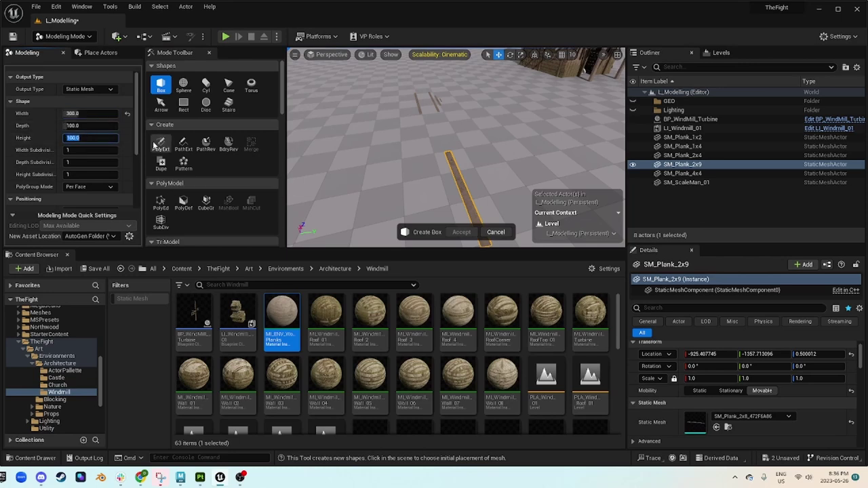
pyautogui.write('300')
pyautogui.press('Return')
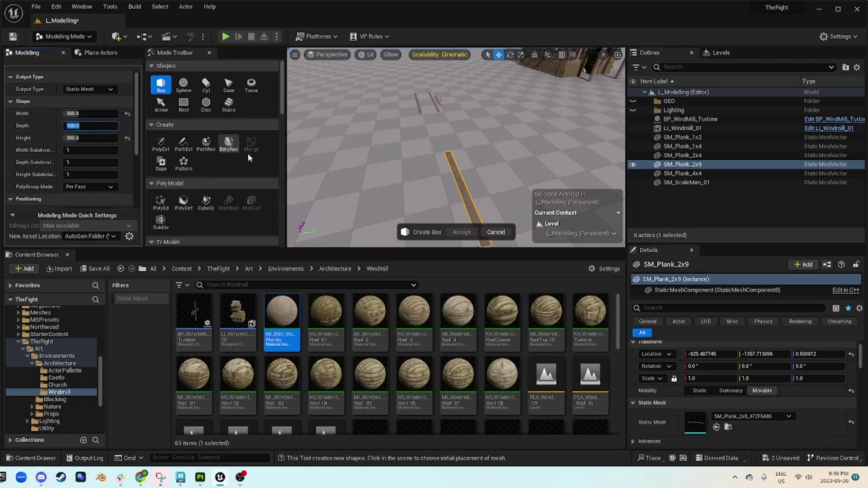
pyautogui.write('20')
pyautogui.press('Return')
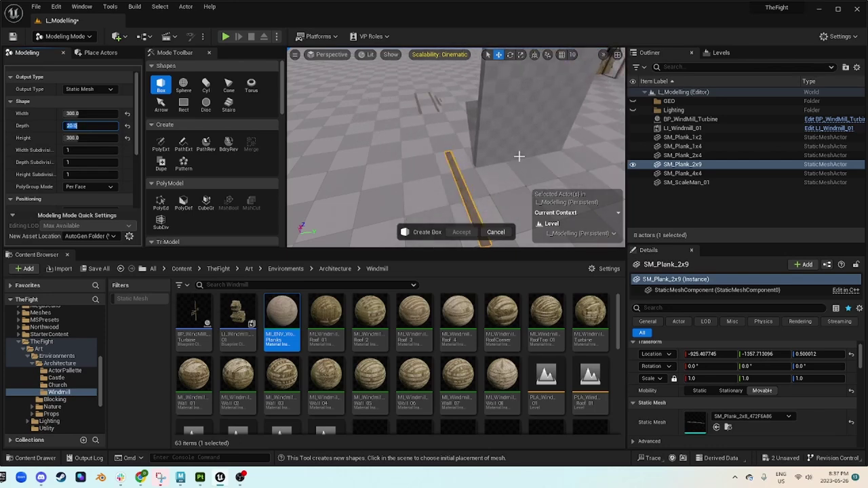
pyautogui.click(517, 158)
pyautogui.moveTo(518, 158); pyautogui.dragTo(463, 242, button='right')
pyautogui.click(462, 234)
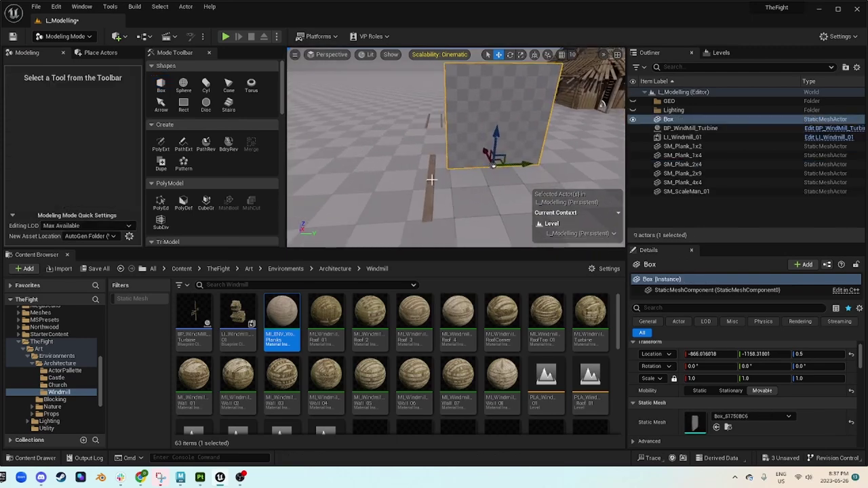
# Move the duplicated plank in front of the box, to about X -1028 and Y -1171.
pyautogui.moveTo(439, 174); pyautogui.dragTo(500, 200)
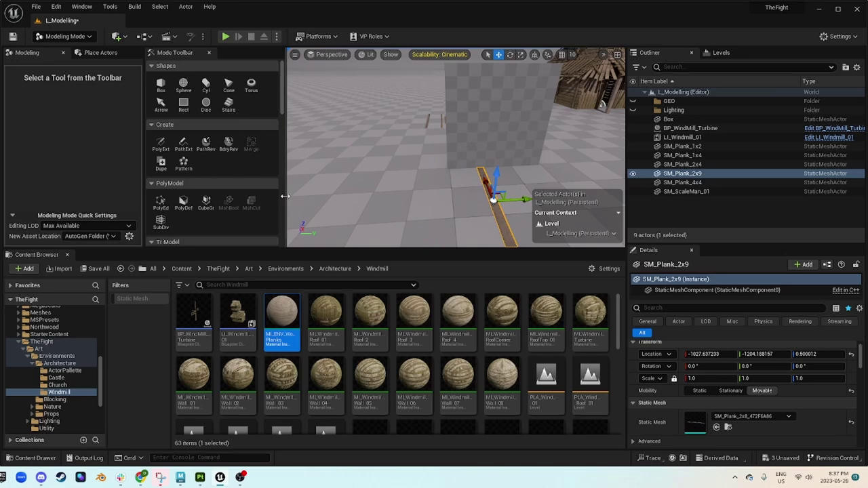
pyautogui.moveTo(420, 172); pyautogui.dragTo(558, 187, button='right')
pyautogui.moveTo(475, 174); pyautogui.dragTo(486, 168, button='right')
pyautogui.moveTo(487, 168); pyautogui.dragTo(502, 172)
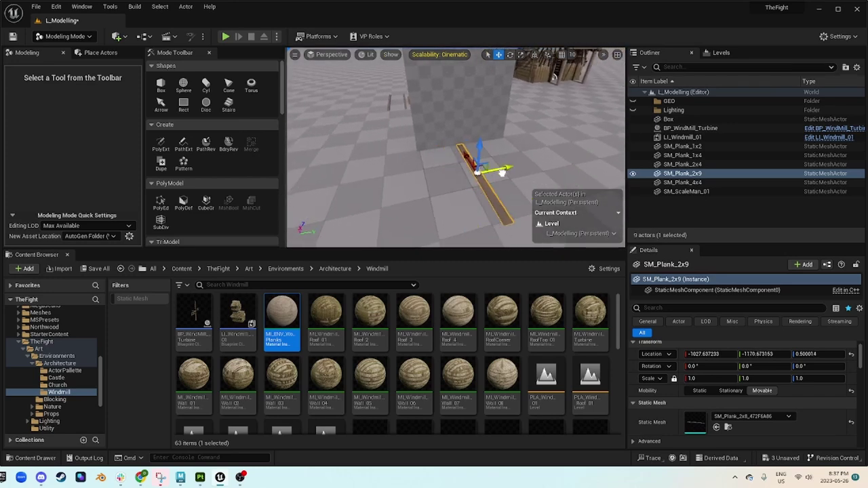
# Set up a line pattern of the plank, rotated 90° about Z, with its direction set to ZAxis.
pyautogui.click(184, 163)
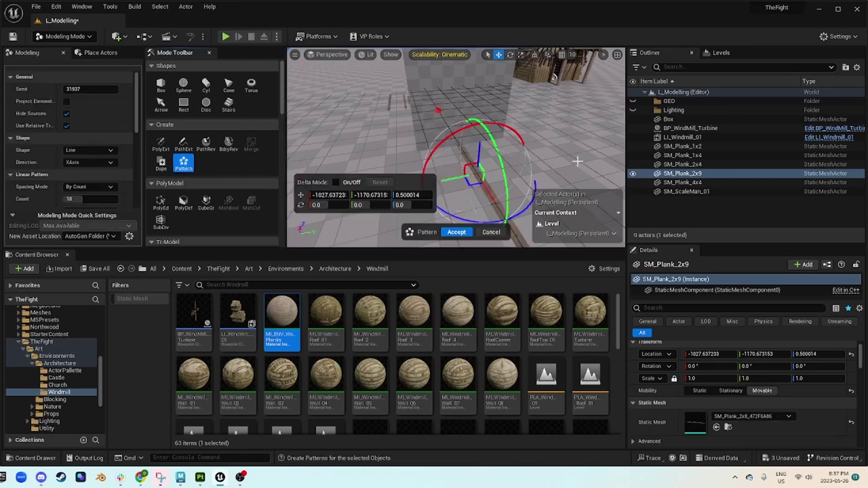
pyautogui.moveTo(474, 132); pyautogui.dragTo(421, 129, button='right')
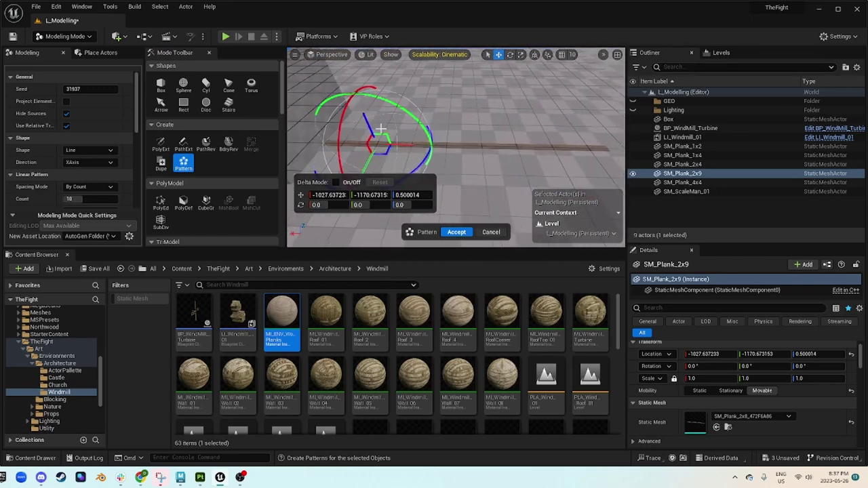
pyautogui.click(102, 165)
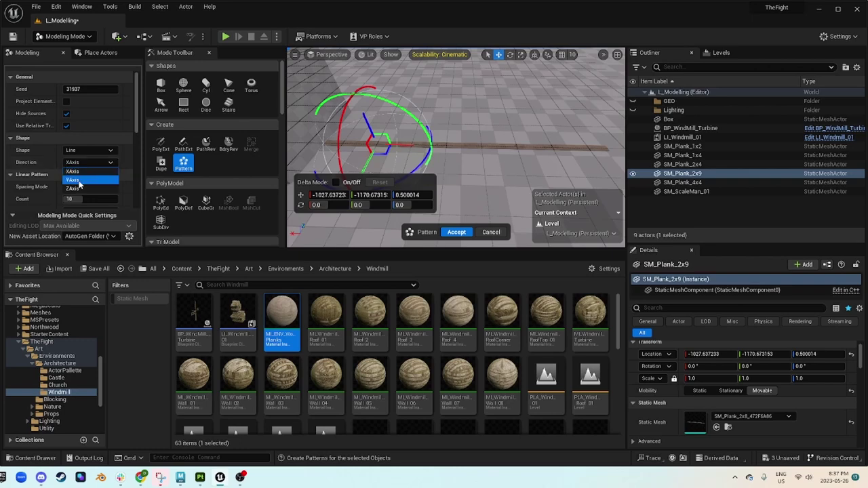
pyautogui.moveTo(411, 169); pyautogui.dragTo(332, 179)
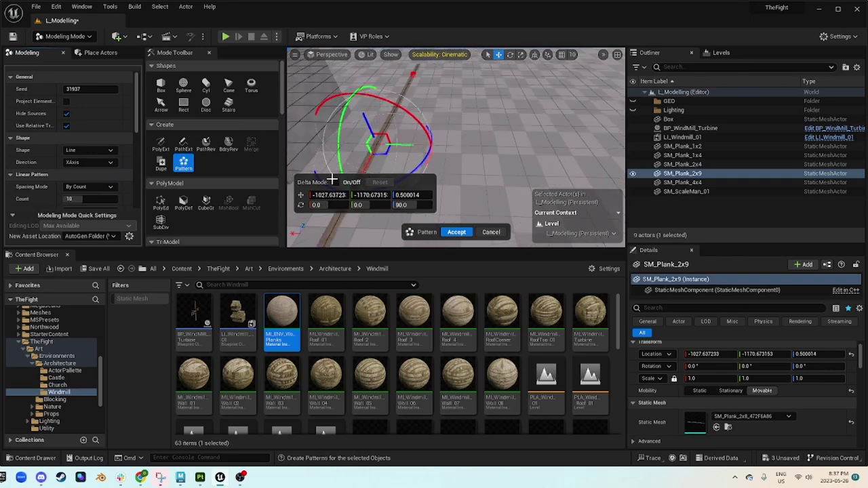
pyautogui.moveTo(479, 122); pyautogui.dragTo(479, 129, button='right')
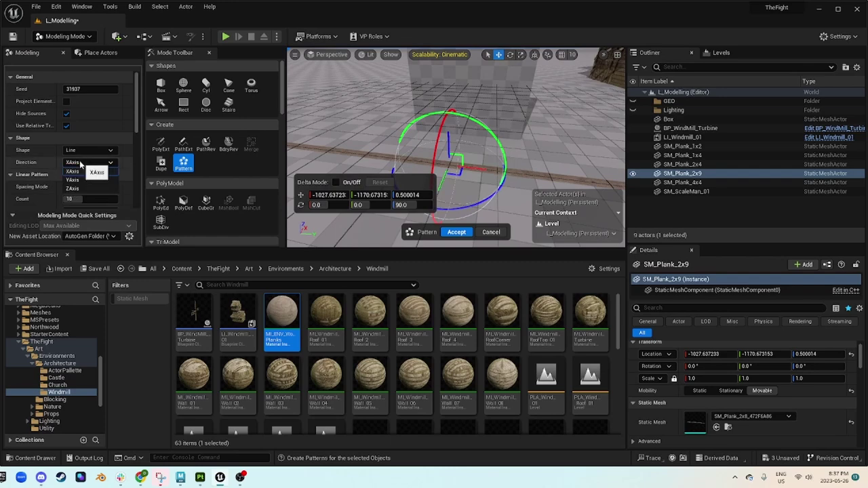
pyautogui.click(77, 190)
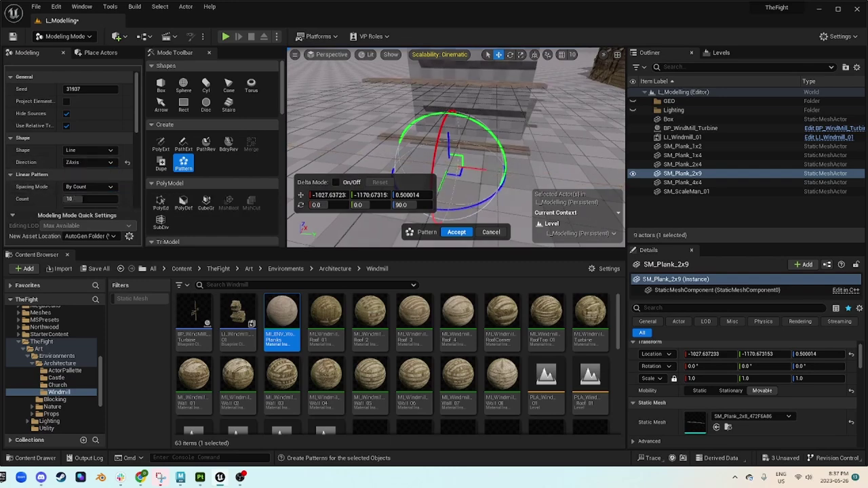
# Set both the start and end rotation of the plank pattern to 90° about X.
pyautogui.moveTo(403, 153); pyautogui.dragTo(403, 154, button='right')
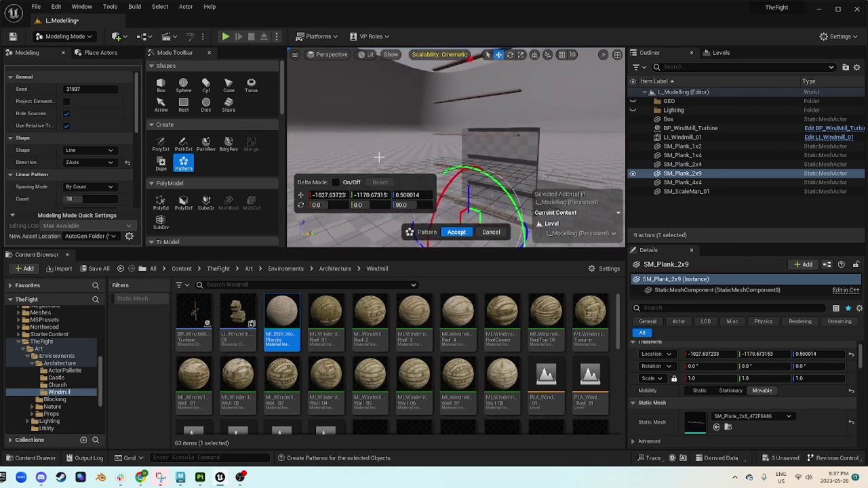
pyautogui.scroll(-4, 95, 166)
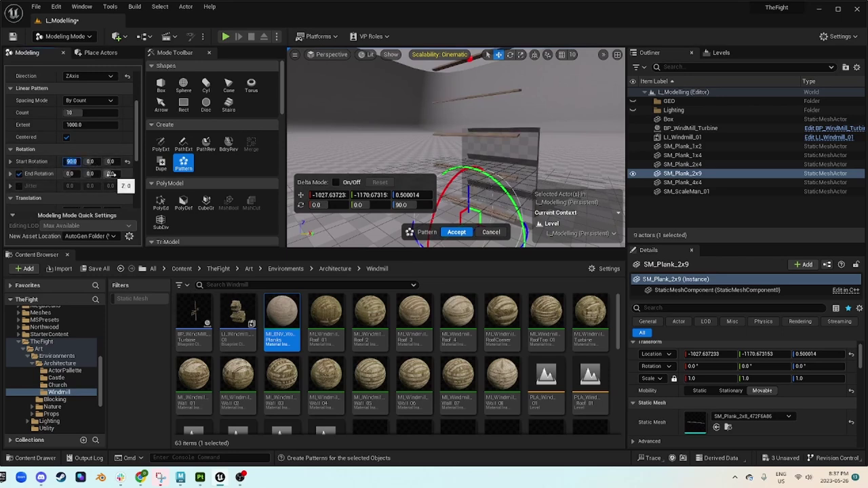
pyautogui.write('90')
pyautogui.press('Return')
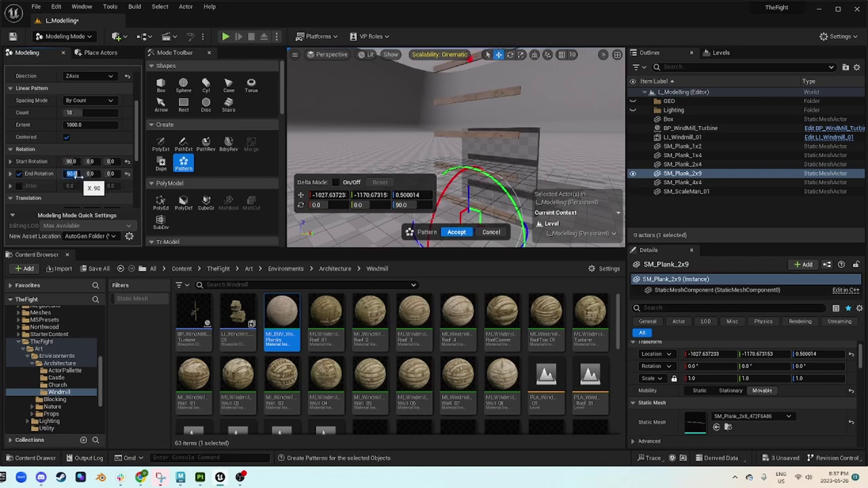
pyautogui.moveTo(503, 126); pyautogui.dragTo(523, 135, button='right')
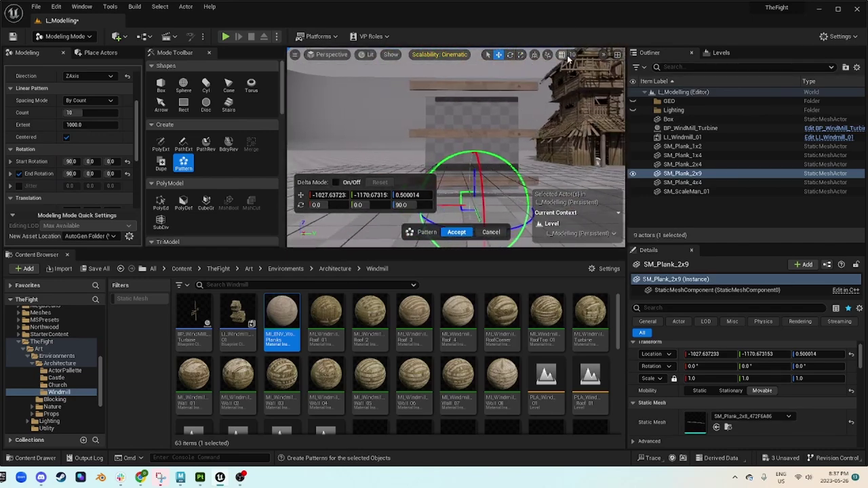
# Set the grid snap size to 100 and the plank pattern's Z location to 150.
pyautogui.click(569, 54)
pyautogui.click(587, 116)
pyautogui.moveTo(473, 176); pyautogui.dragTo(482, 164)
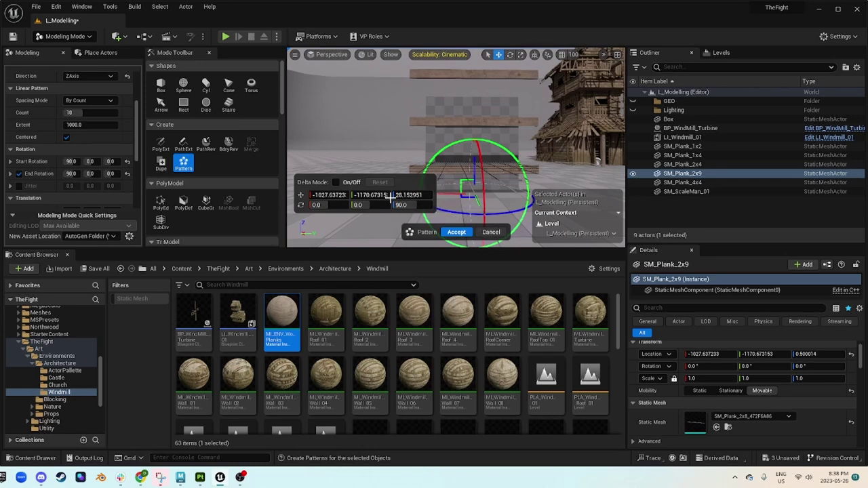
pyautogui.hotkey('ctrl', 'z')
pyautogui.write('0')
pyautogui.press('Return')
pyautogui.write('200')
pyautogui.press('Return')
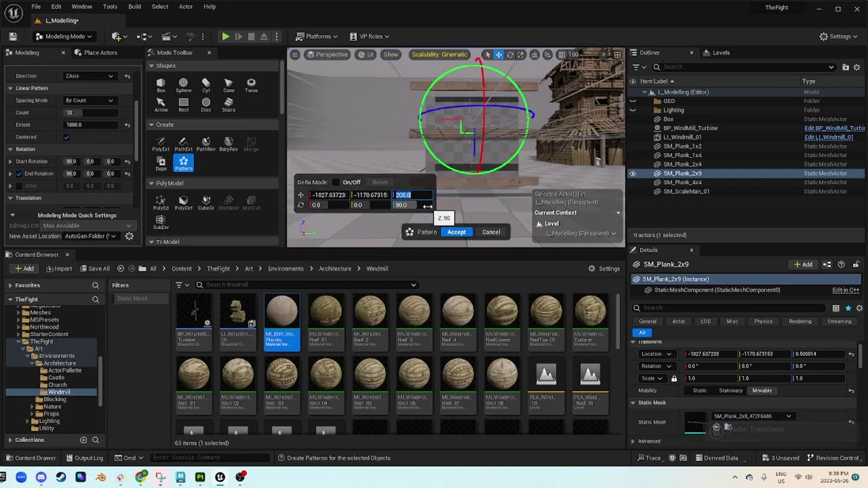
pyautogui.write('150')
pyautogui.press('Return')
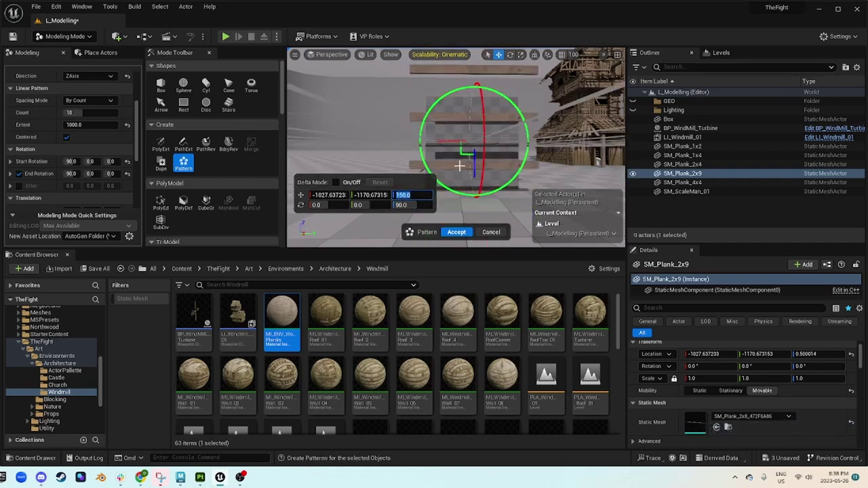
# Fit the plank pattern against the box with count 13, extent about 221, at about X -877 and Y -1160.
pyautogui.moveTo(537, 146); pyautogui.dragTo(475, 146, button='right')
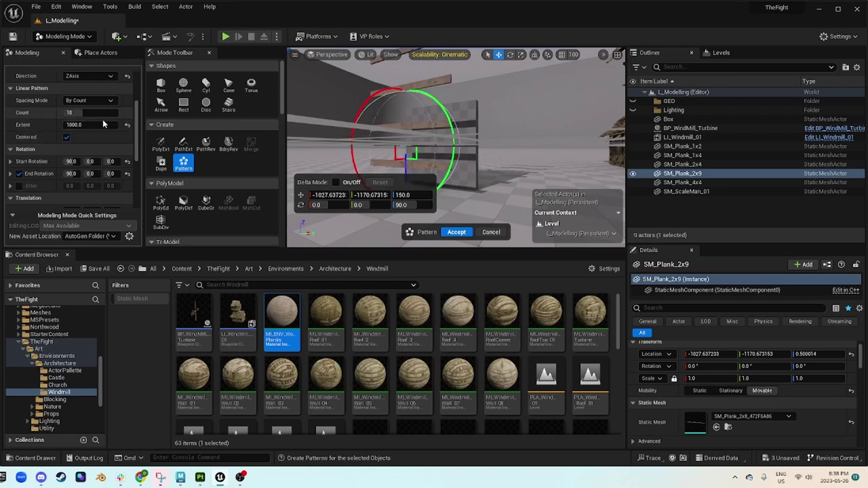
pyautogui.moveTo(101, 125); pyautogui.dragTo(47, 125)
pyautogui.moveTo(304, 117); pyautogui.dragTo(449, 120, button='right')
pyautogui.moveTo(406, 120); pyautogui.dragTo(328, 129)
pyautogui.moveTo(329, 129); pyautogui.dragTo(291, 101, button='right')
pyautogui.moveTo(352, 136); pyautogui.dragTo(440, 135, button='right')
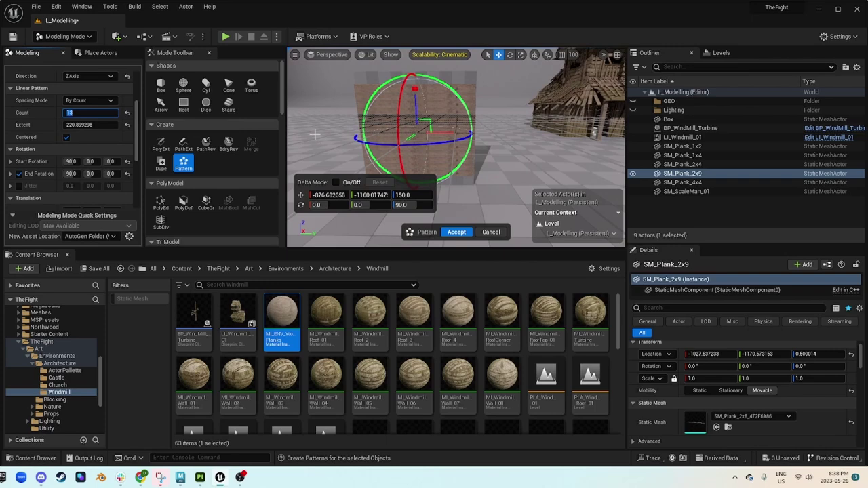
# Increase the pattern's extent to space the planks over the box's height, and accept the pattern.
pyautogui.moveTo(88, 125); pyautogui.dragTo(119, 125)
pyautogui.moveTo(426, 164)
pyautogui.mouseDown(button='right')
pyautogui.moveTo(432, 171)
pyautogui.moveTo(426, 164)
pyautogui.mouseUp(button='right')
pyautogui.click(461, 234)
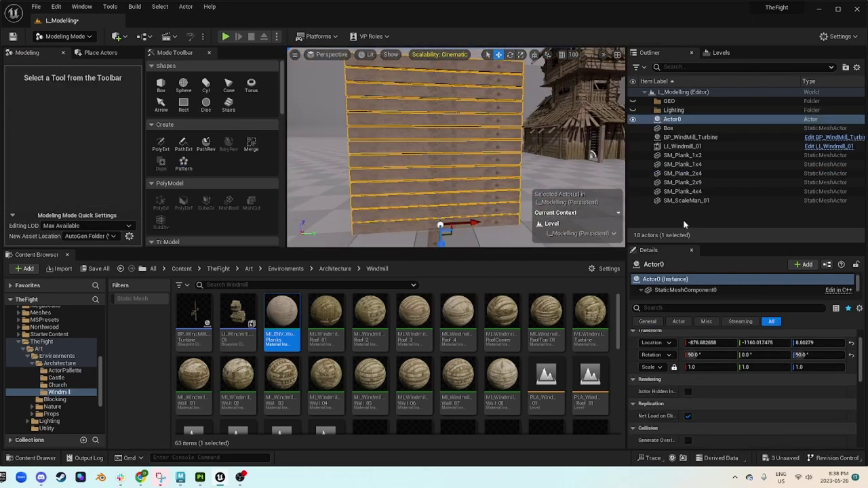
# Merge the patterned planks into one new mesh object named Combined, deleting the inputs.
pyautogui.scroll(-3, 428, 242)
pyautogui.moveTo(451, 203); pyautogui.dragTo(434, 221, button='middle')
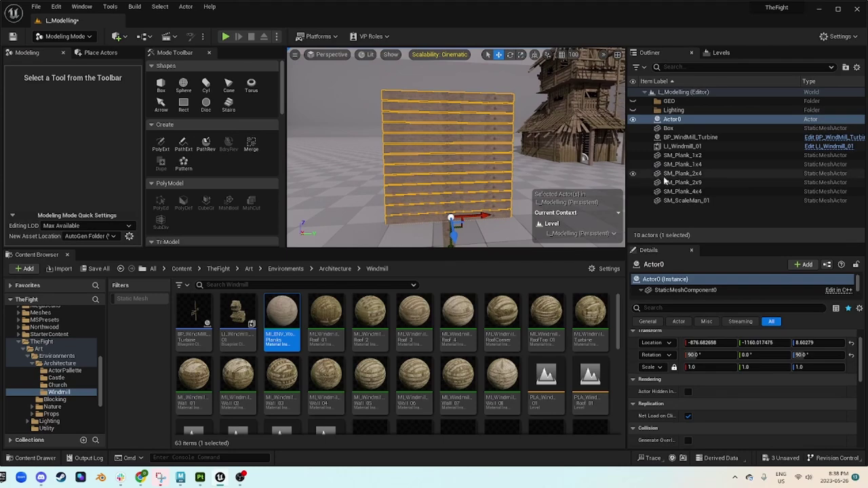
pyautogui.click(671, 128)
pyautogui.click(684, 120)
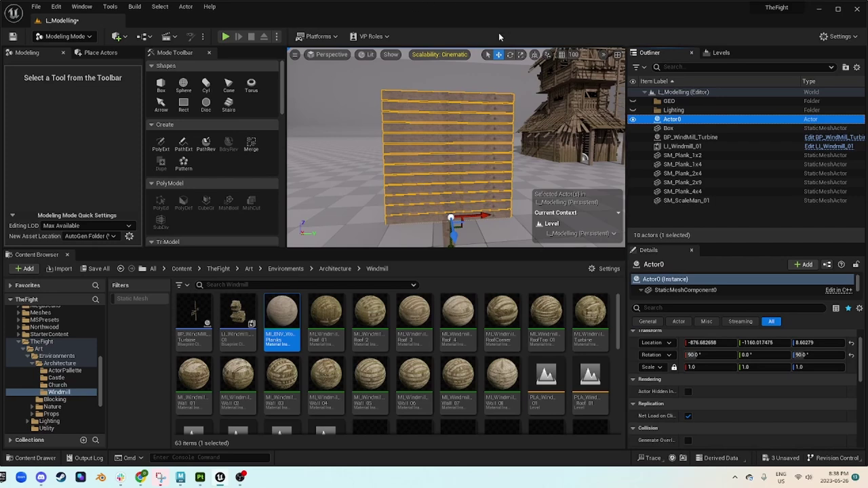
pyautogui.click(251, 145)
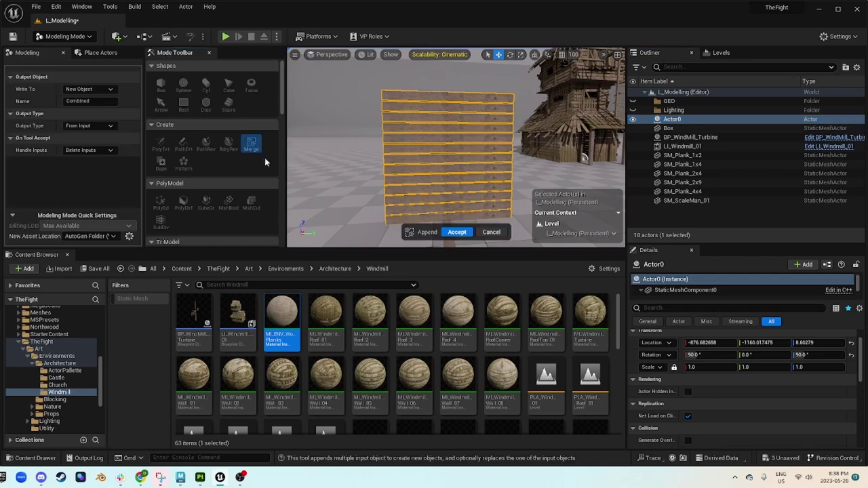
pyautogui.click(465, 233)
# Start a PolyGroup edit on the merged wall and offset its upper planks unevenly along Y.
pyautogui.moveTo(458, 169); pyautogui.dragTo(434, 158, button='right')
pyautogui.moveTo(444, 196); pyautogui.dragTo(444, 206, button='right')
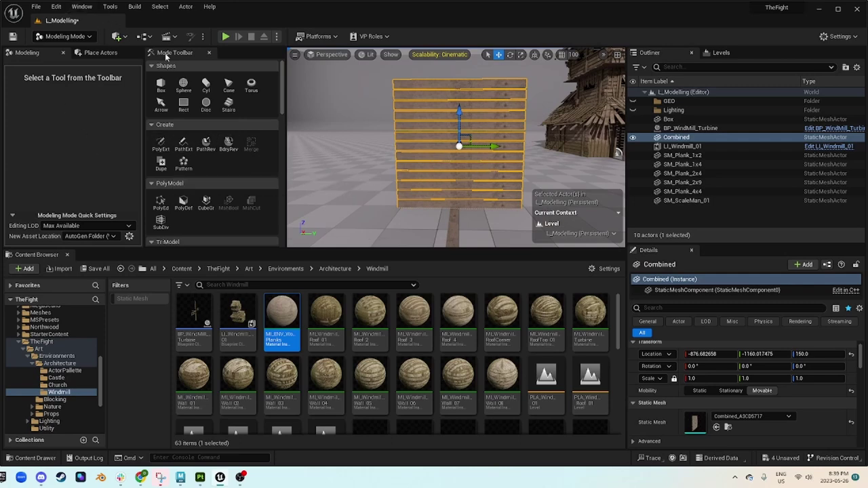
pyautogui.scroll(2, 475, 128)
pyautogui.scroll(-2, 442, 160)
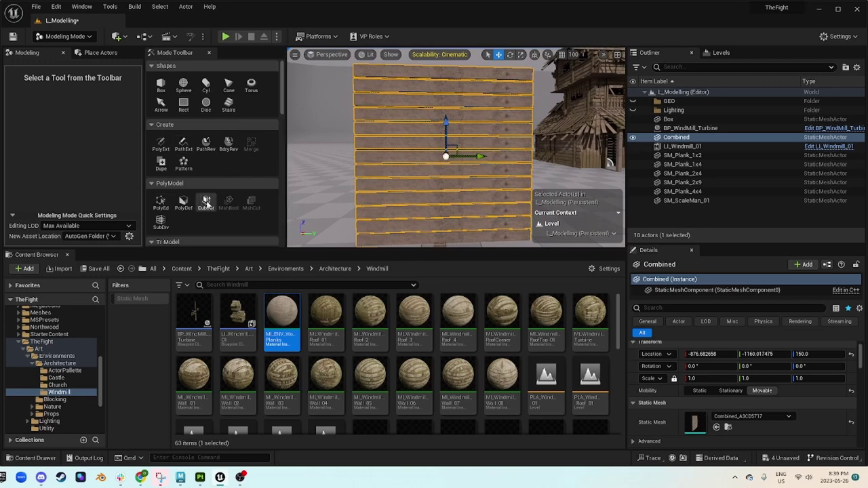
pyautogui.scroll(-2, 446, 157)
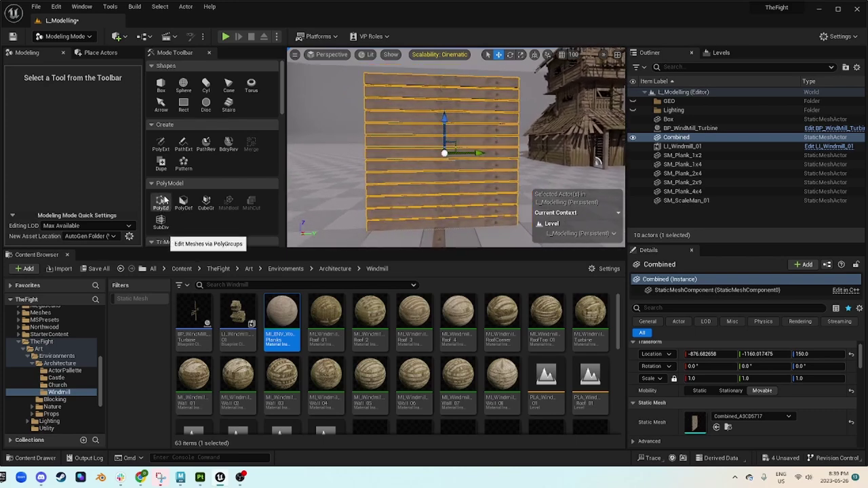
pyautogui.click(163, 203)
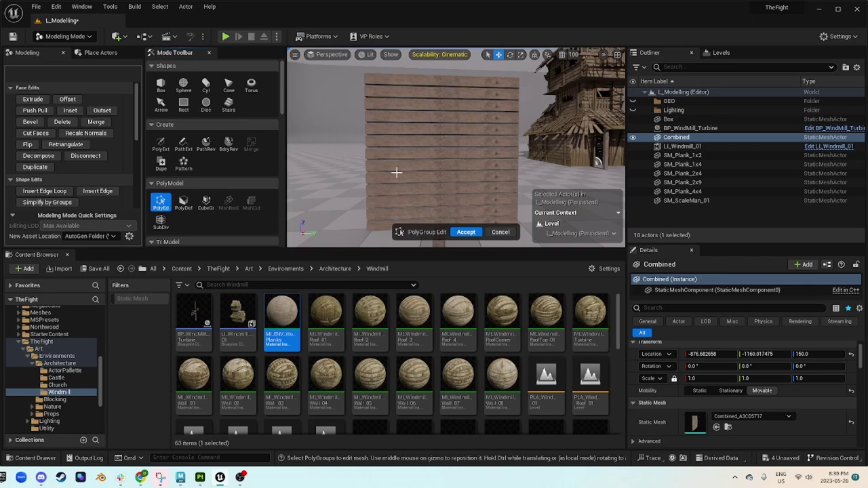
pyautogui.click(442, 152)
pyautogui.moveTo(441, 151); pyautogui.dragTo(427, 94)
pyautogui.click(423, 92)
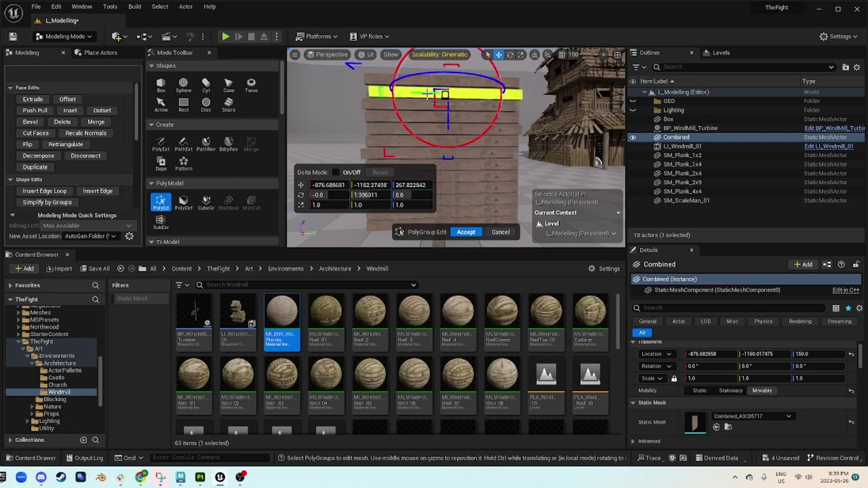
pyautogui.click(381, 80)
# Offset the wall's middle and lower planks unevenly along Y and accept the PolyGroup edit.
pyautogui.moveTo(419, 130); pyautogui.dragTo(415, 167, button='right')
pyautogui.click(425, 129)
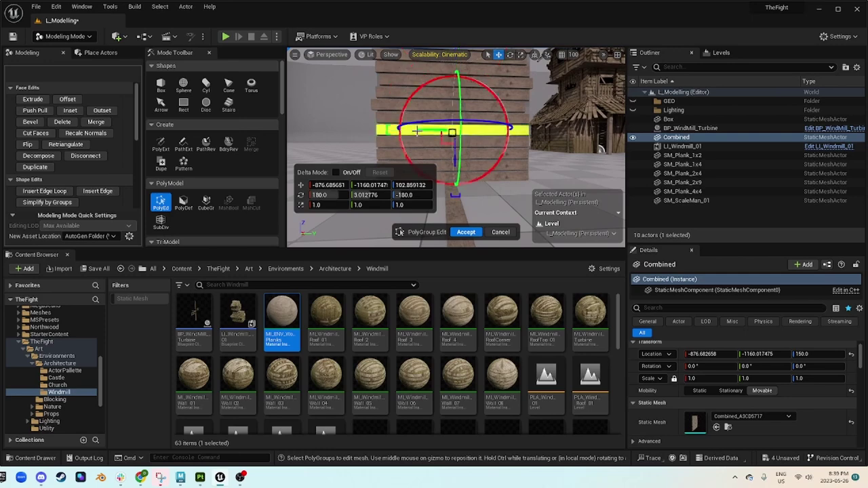
pyautogui.moveTo(436, 129); pyautogui.dragTo(423, 140)
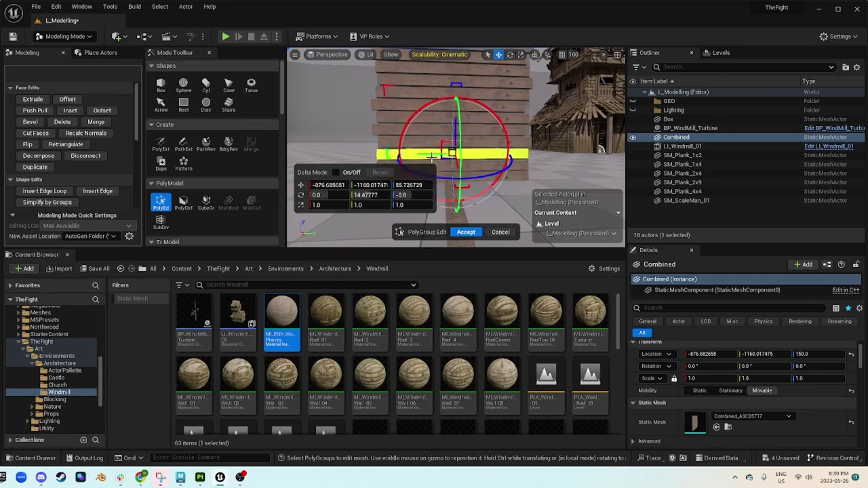
pyautogui.moveTo(519, 116); pyautogui.dragTo(494, 122, button='right')
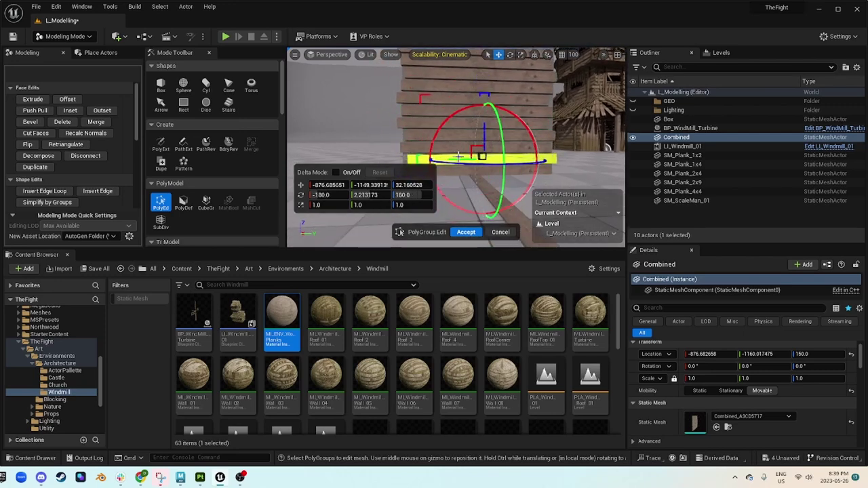
pyautogui.moveTo(461, 126)
pyautogui.mouseDown(button='right')
pyautogui.moveTo(462, 151)
pyautogui.moveTo(468, 94)
pyautogui.moveTo(474, 122)
pyautogui.mouseUp(button='right')
pyautogui.moveTo(400, 232); pyautogui.dragTo(509, 211, button='right')
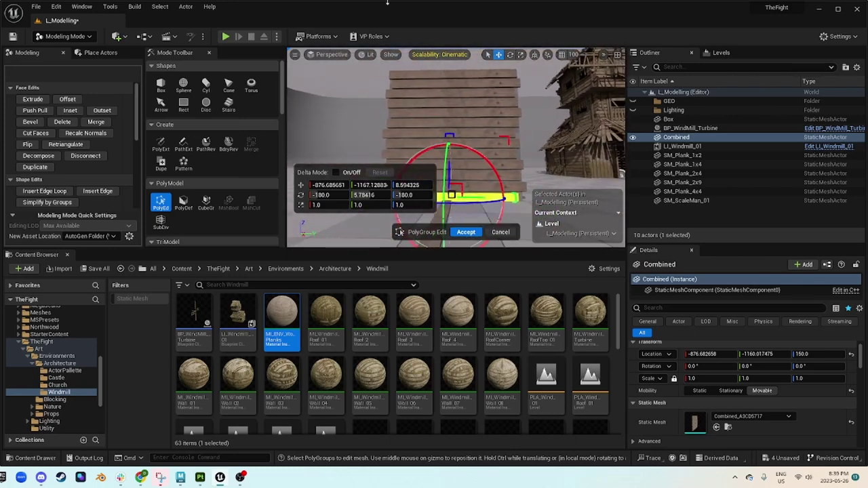
pyautogui.click(458, 232)
# Open the merged plank wall in the UV Editor and dock it beside the level in the main window.
pyautogui.moveTo(475, 166); pyautogui.dragTo(387, 190, button='right')
pyautogui.scroll(-4, 447, 153)
pyautogui.moveTo(466, 126); pyautogui.dragTo(465, 121, button='right')
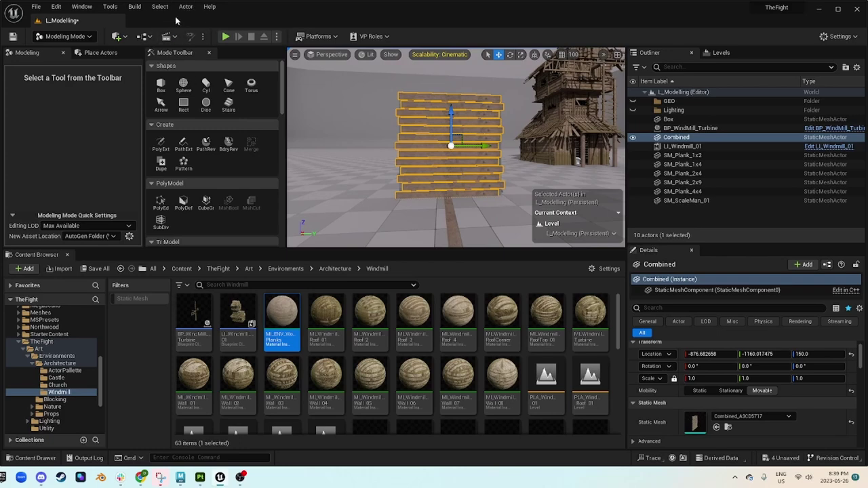
pyautogui.click(186, 7)
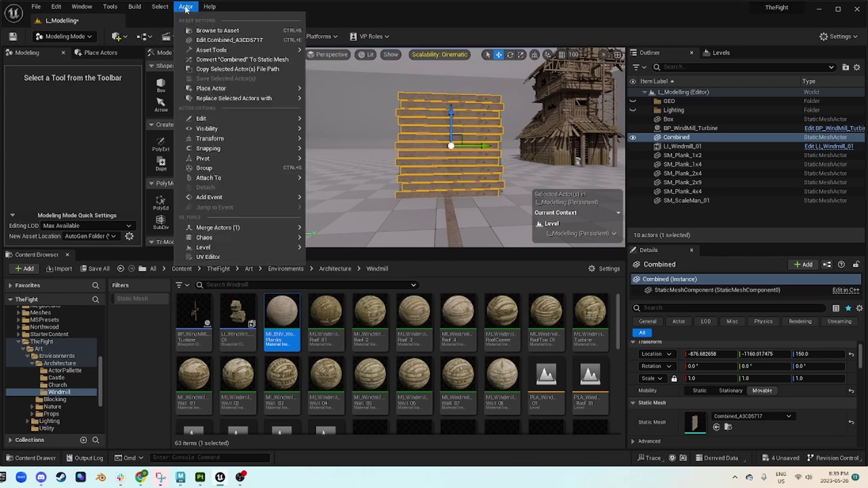
pyautogui.click(209, 257)
pyautogui.click(524, 262)
pyautogui.scroll(3, 524, 262)
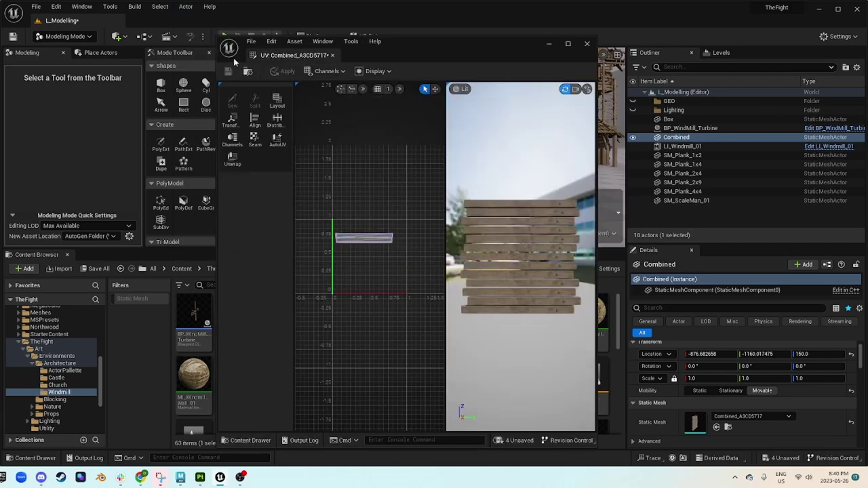
pyautogui.doubleClick(257, 55)
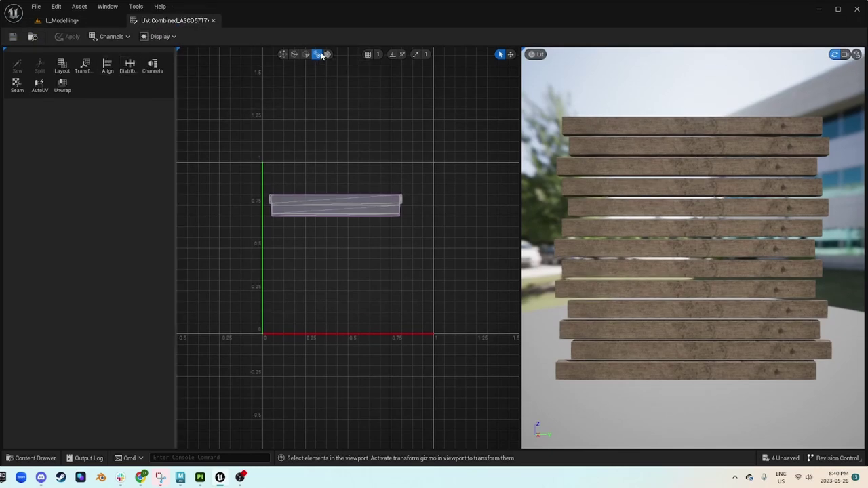
# Rotate the UV islands of the top plank and several others by 180° and translate them vertically by -0.24.
pyautogui.click(677, 125)
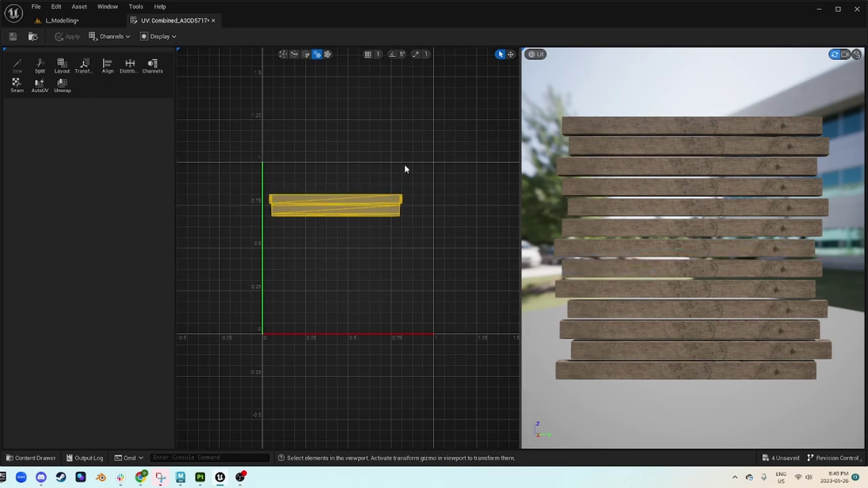
pyautogui.click(83, 66)
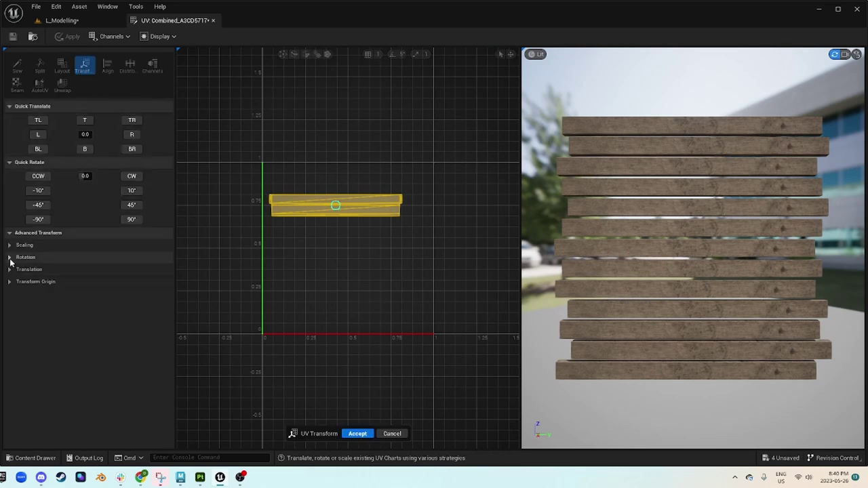
pyautogui.click(132, 219)
pyautogui.click(131, 220)
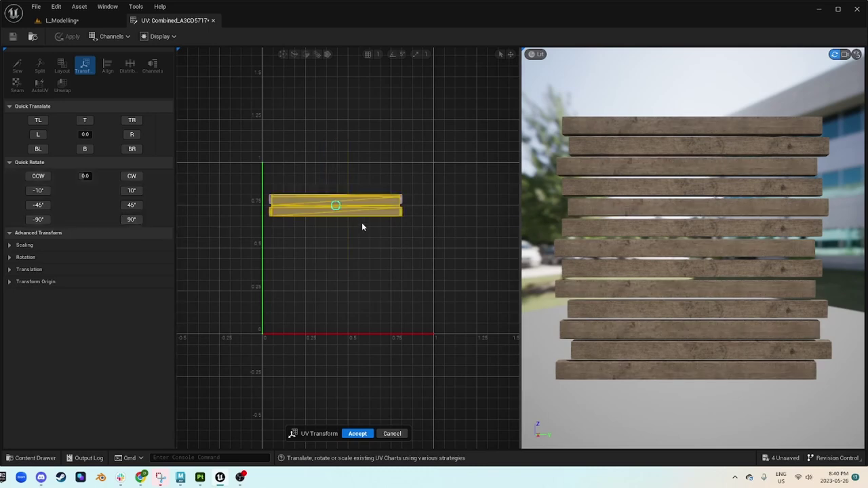
pyautogui.click(10, 270)
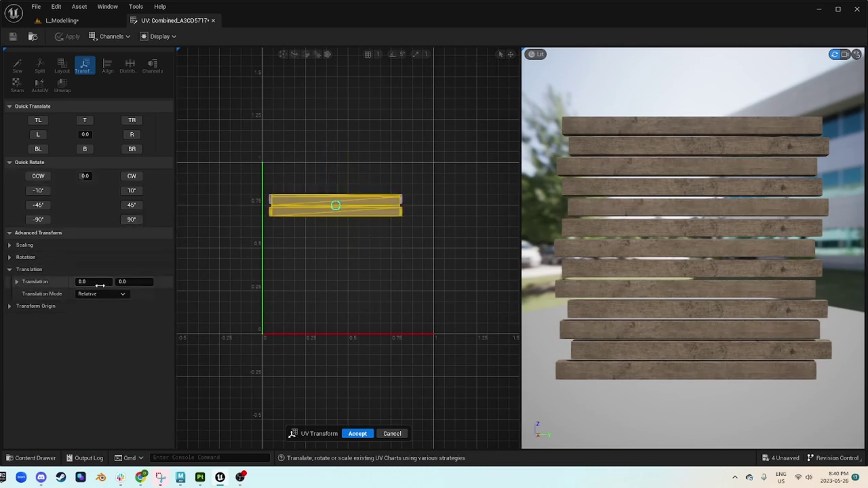
pyautogui.moveTo(136, 282); pyautogui.dragTo(121, 282)
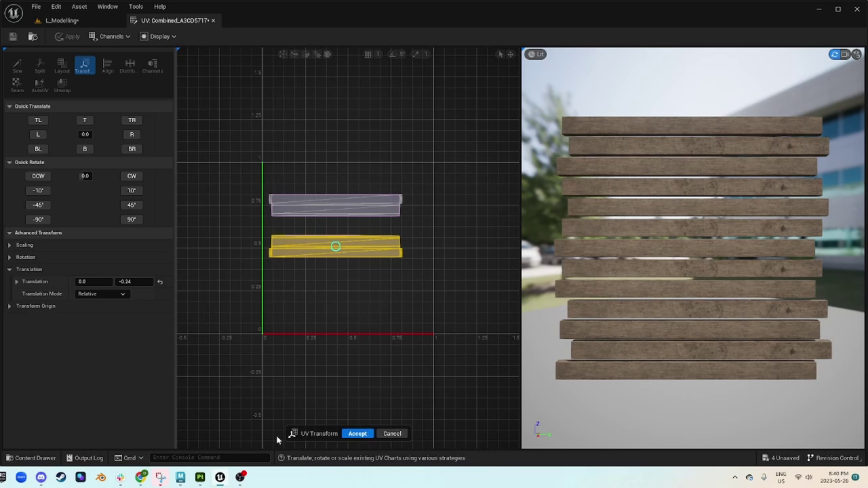
pyautogui.click(358, 434)
# Translate the UV islands of the second plank from the top and several others vertically by 0.16.
pyautogui.click(807, 145)
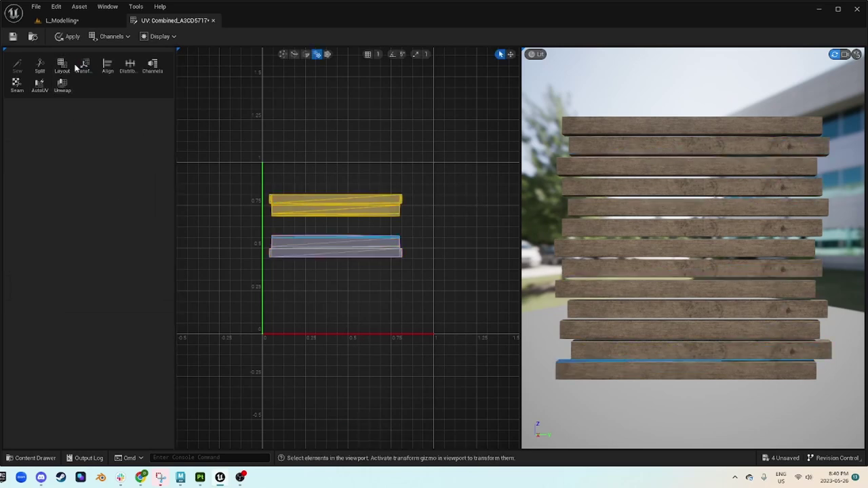
pyautogui.click(312, 208)
pyautogui.click(84, 68)
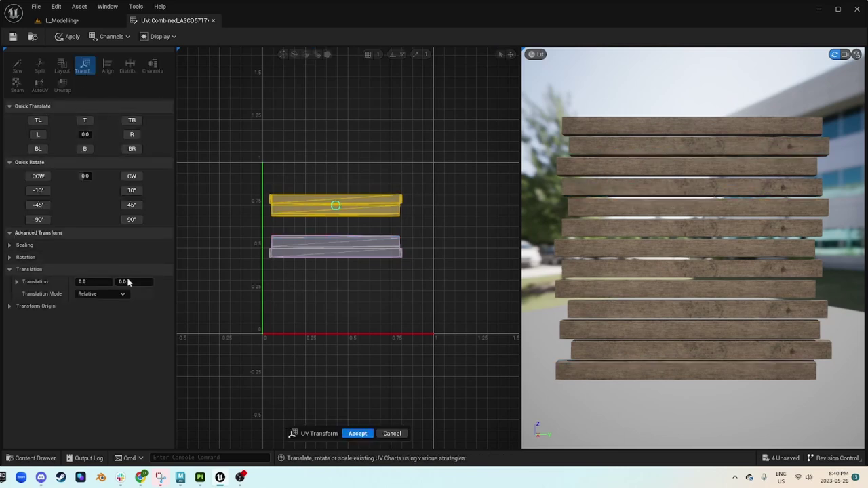
pyautogui.moveTo(131, 282); pyautogui.dragTo(146, 282)
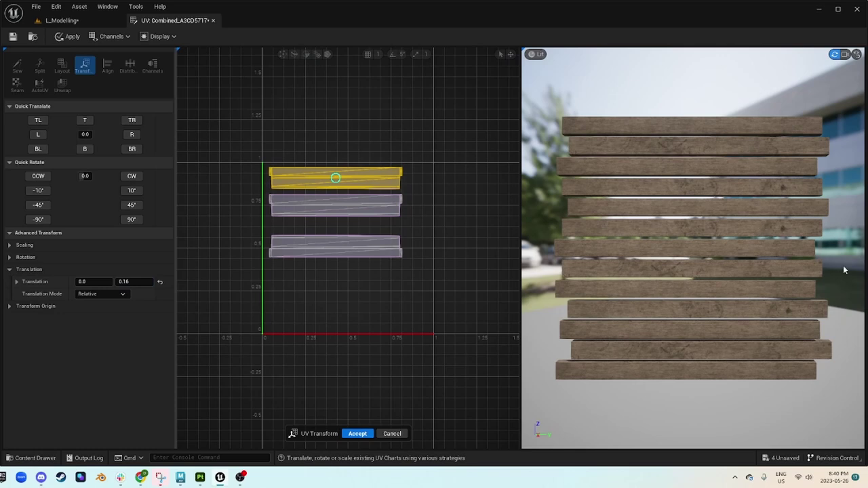
pyautogui.click(357, 433)
# Rotate the UV islands of the eighth and tenth planks from the top by 180° and translate them by -0.23, -0.67.
pyautogui.click(744, 308)
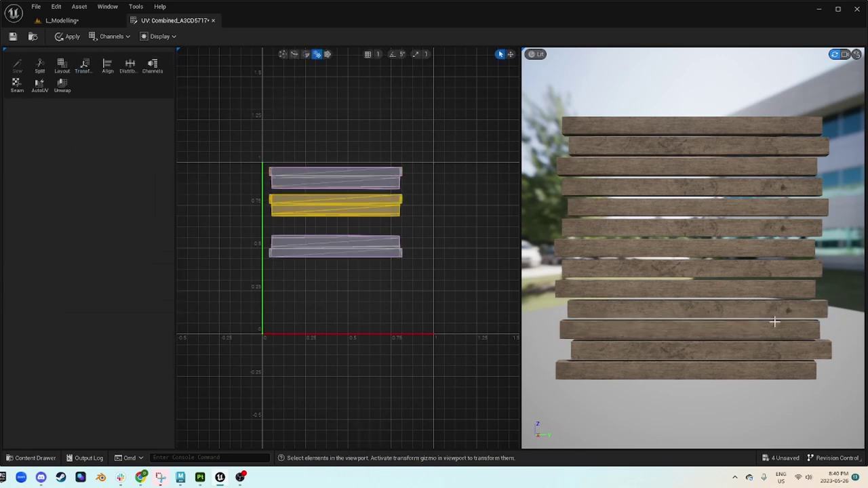
pyautogui.click(700, 273)
pyautogui.keyDown('shift'); pyautogui.click(637, 313); pyautogui.keyUp('shift')
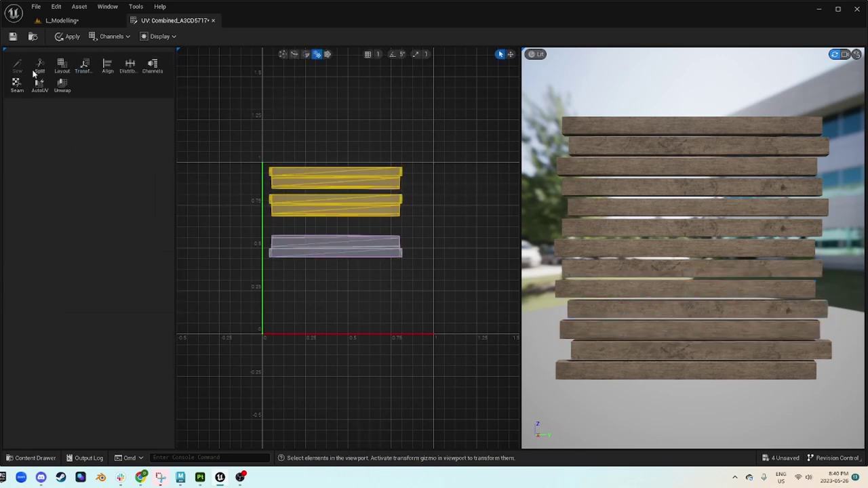
pyautogui.click(83, 65)
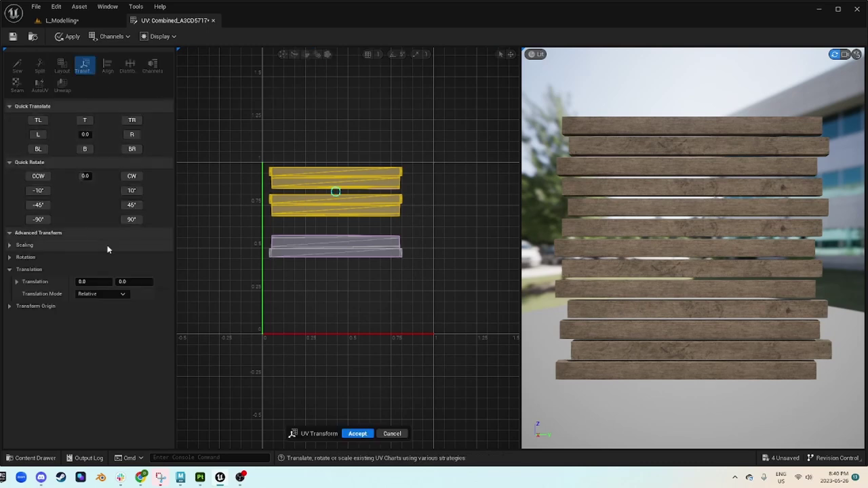
pyautogui.click(132, 220)
pyautogui.click(132, 219)
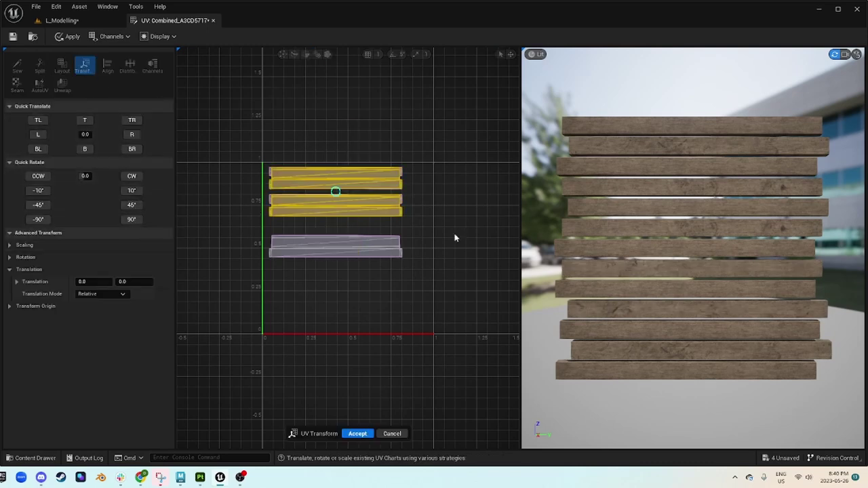
pyautogui.moveTo(103, 281)
pyautogui.mouseDown()
pyautogui.moveTo(71, 281)
pyautogui.moveTo(151, 282)
pyautogui.moveTo(113, 281)
pyautogui.mouseUp()
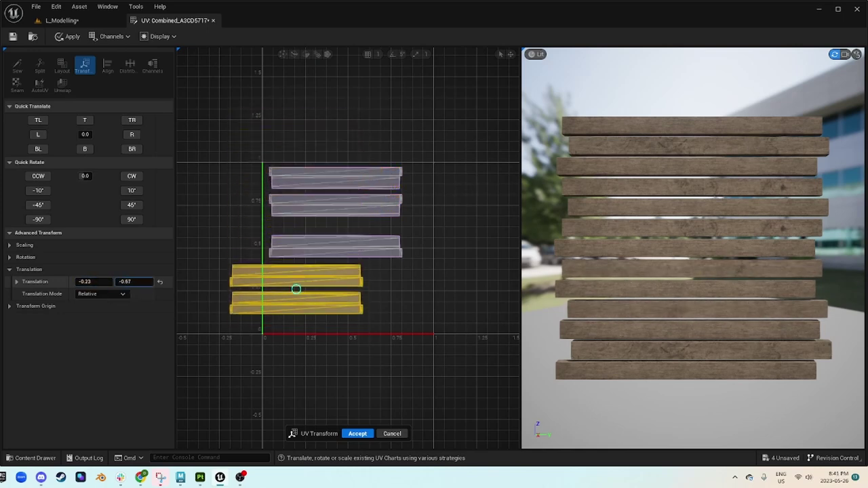
pyautogui.click(356, 433)
pyautogui.click(780, 224)
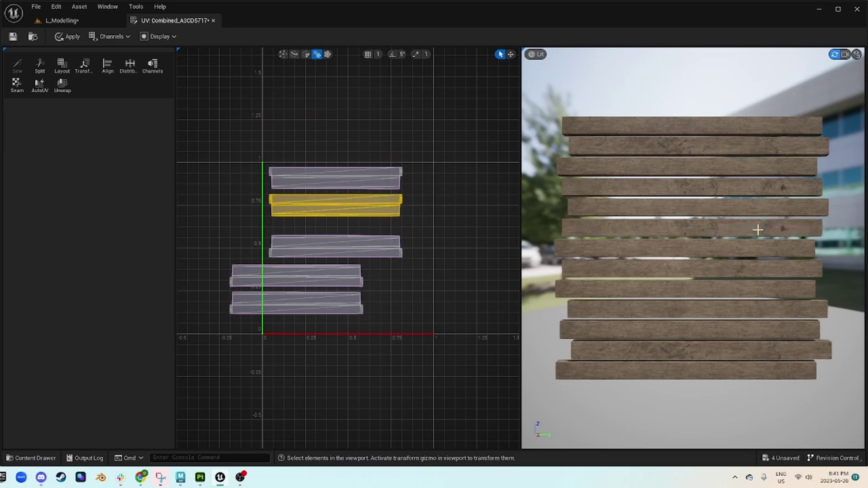
pyautogui.click(84, 66)
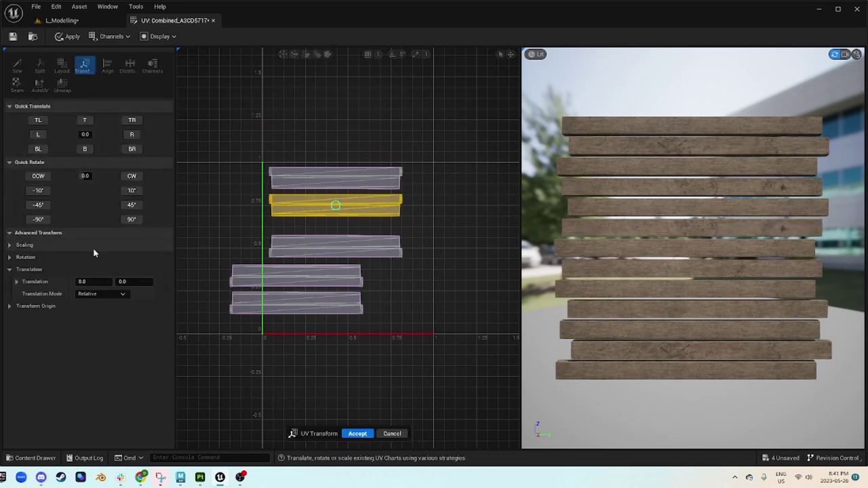
pyautogui.click(38, 220)
pyautogui.click(38, 219)
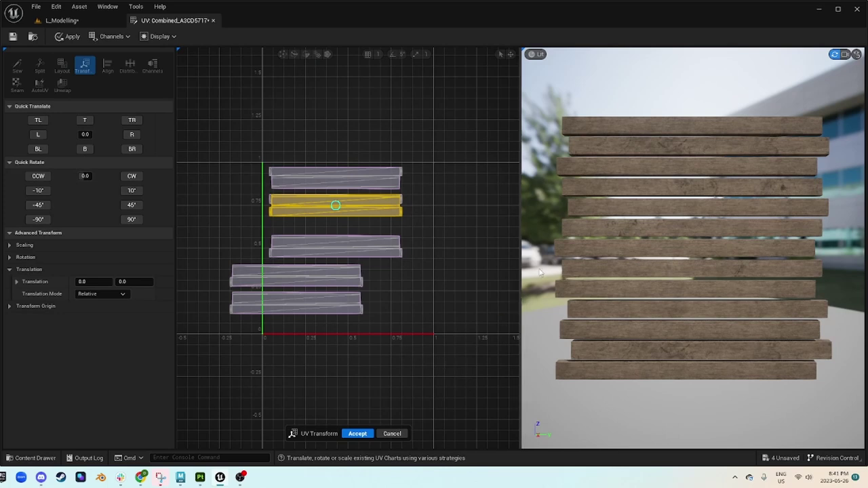
pyautogui.press('Escape')
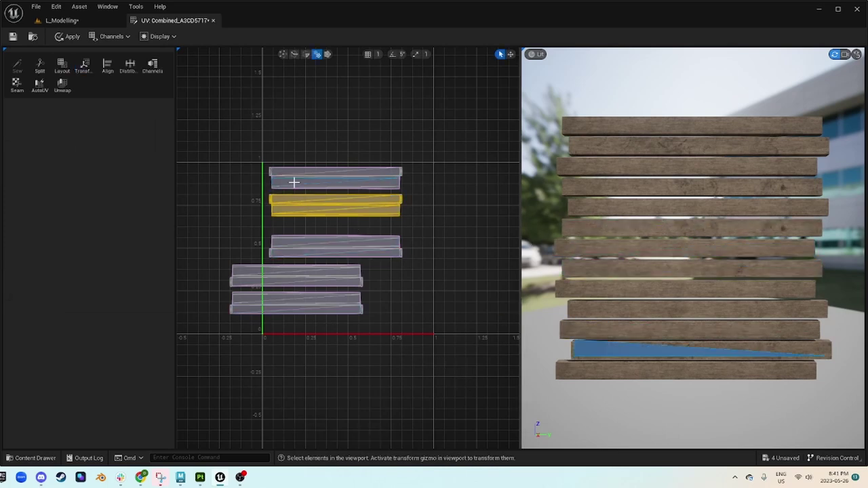
# Rotate the UV island of the selected sixth plank from the top by 180° counterclockwise and accept the transform.
pyautogui.click(84, 66)
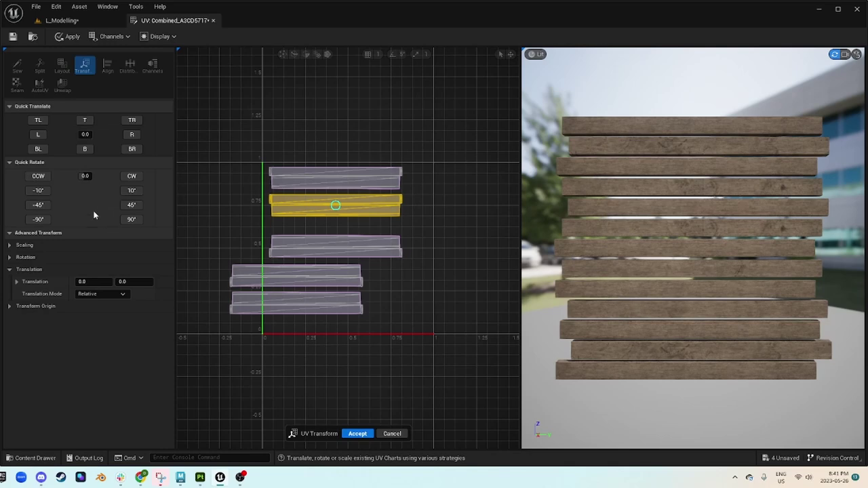
pyautogui.click(38, 219)
pyautogui.click(38, 219)
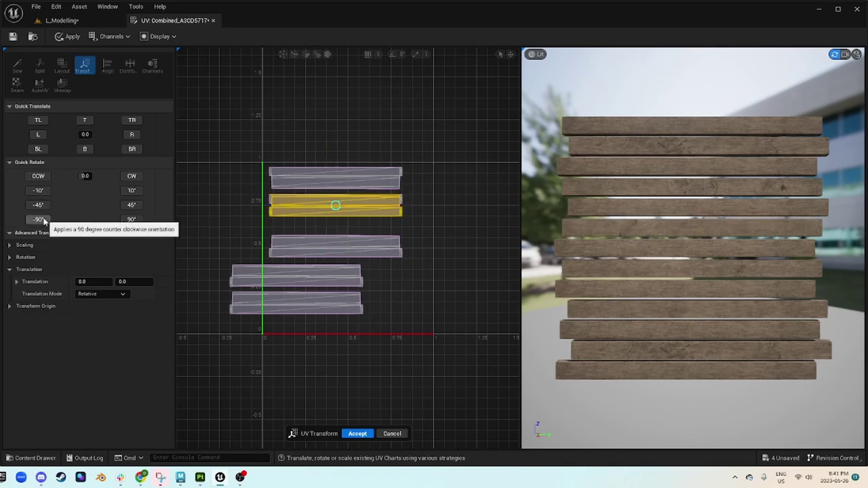
pyautogui.click(356, 434)
# Inspect the plank wall's texture variation from several angles in the UV Editor's 3D preview.
pyautogui.moveTo(719, 296); pyautogui.dragTo(651, 230)
pyautogui.moveTo(651, 292); pyautogui.dragTo(692, 291)
pyautogui.scroll(-3, 758, 306)
pyautogui.moveTo(372, 337); pyautogui.dragTo(297, 273)
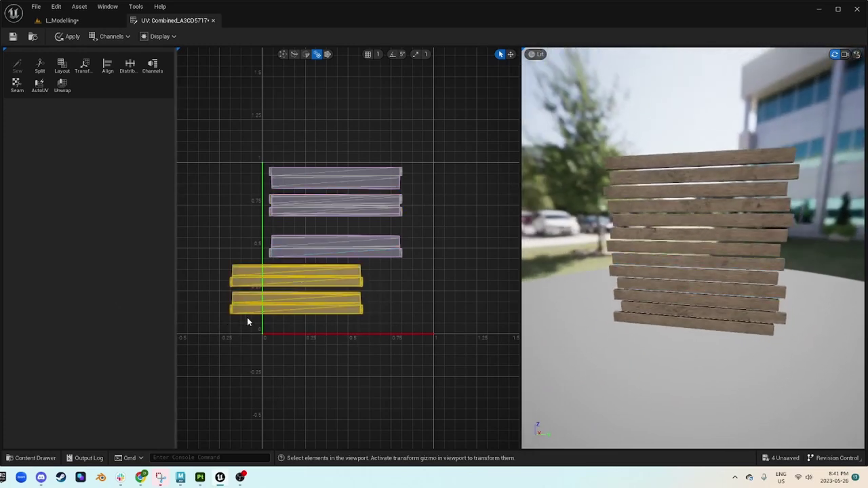
pyautogui.press('w')
pyautogui.click(456, 300)
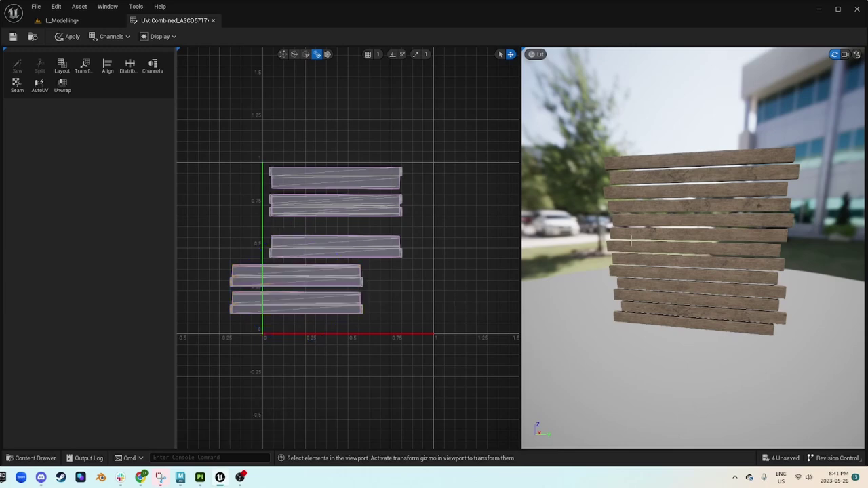
pyautogui.moveTo(717, 250)
pyautogui.mouseDown()
pyautogui.moveTo(695, 253)
pyautogui.moveTo(713, 246)
pyautogui.mouseUp()
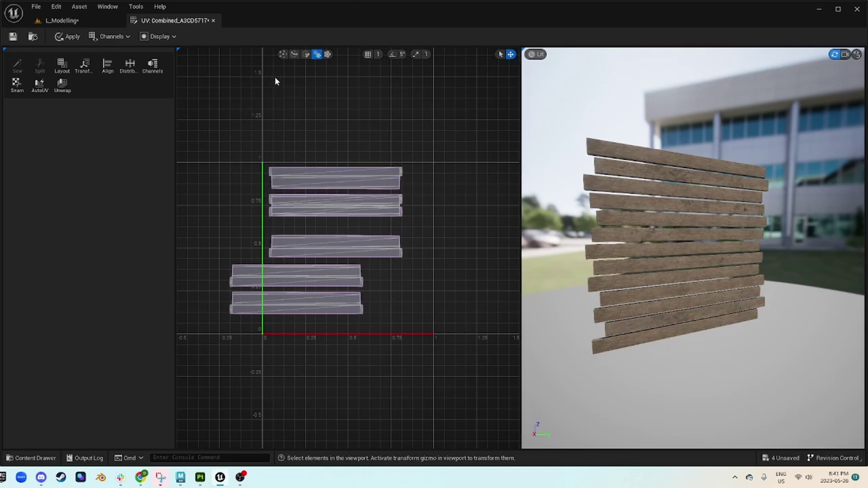
# Apply the UV edits and save the wall's Combined_A3CD5717 static mesh from its generated assets folder.
pyautogui.click(68, 36)
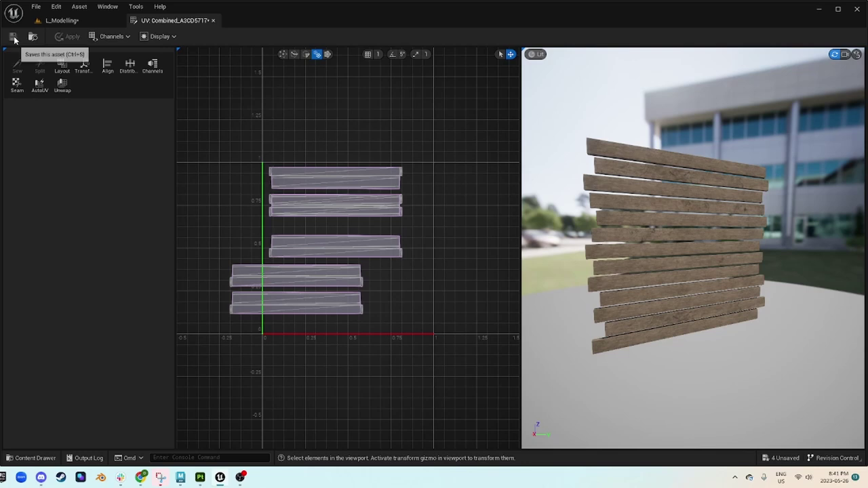
pyautogui.click(65, 21)
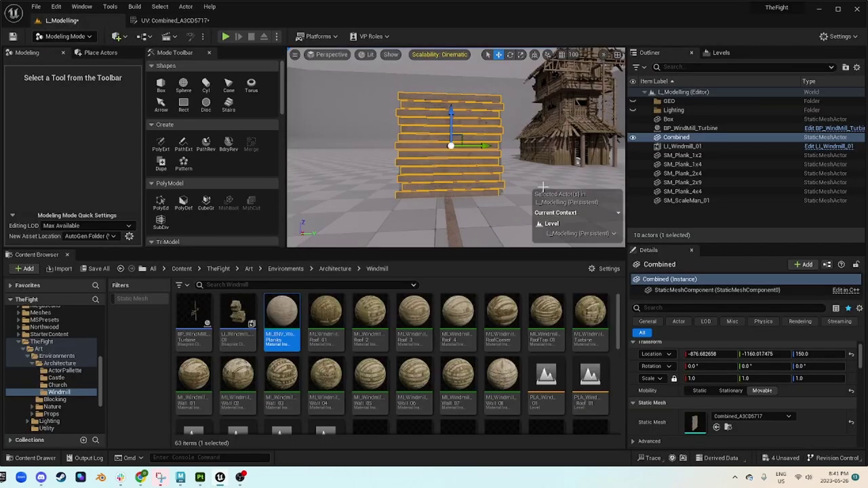
pyautogui.click(727, 427)
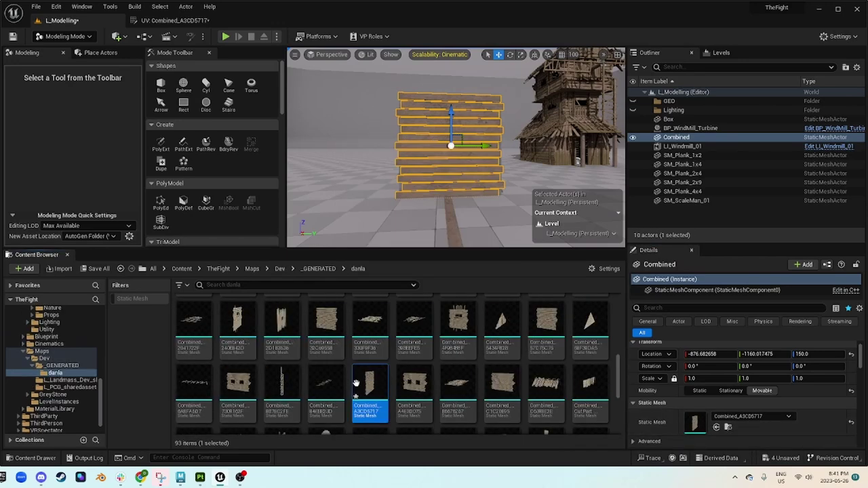
pyautogui.scroll(-1, 405, 379)
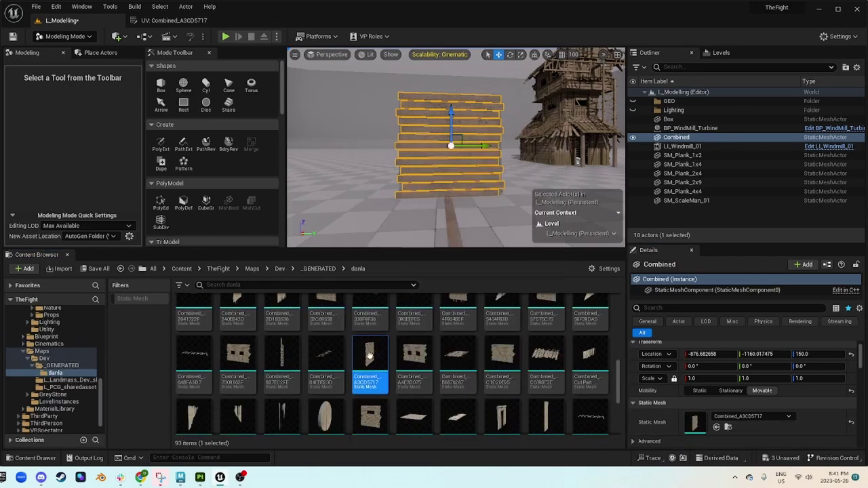
pyautogui.scroll(1, 365, 347)
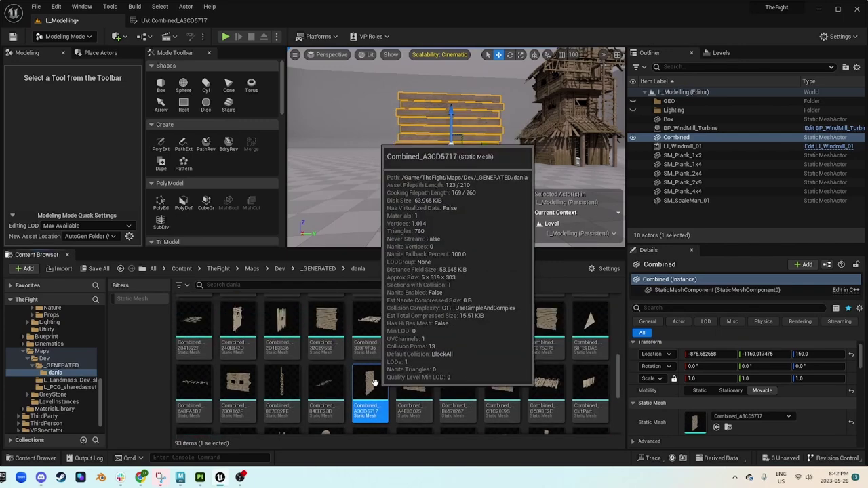
# Export the Combined_A3CD5717 mesh to the Desktop as SM_Wall_Demo.FBX, replacing the existing file and keeping the default FBX 2013 options.
pyautogui.rightClick(375, 384)
pyautogui.moveTo(445, 246)
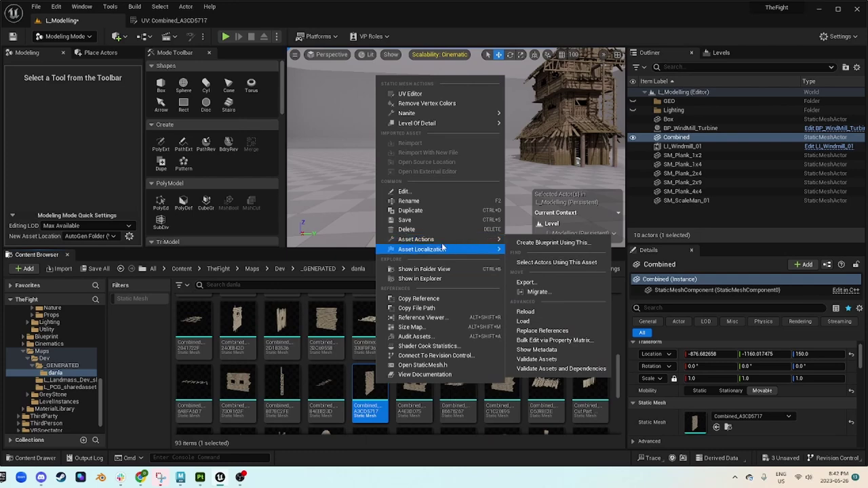
pyautogui.click(542, 284)
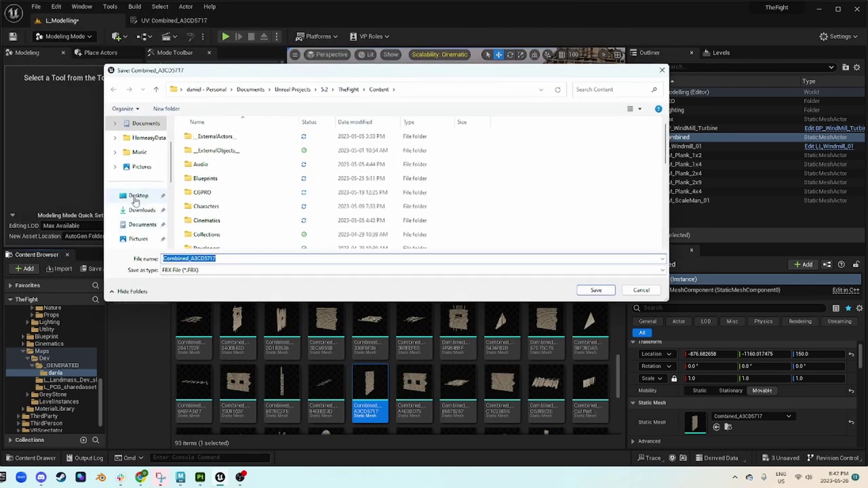
pyautogui.click(138, 196)
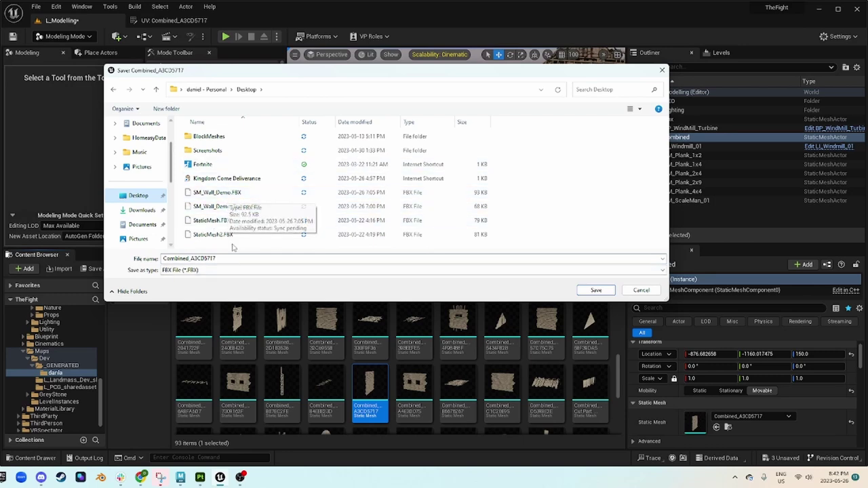
pyautogui.click(229, 195)
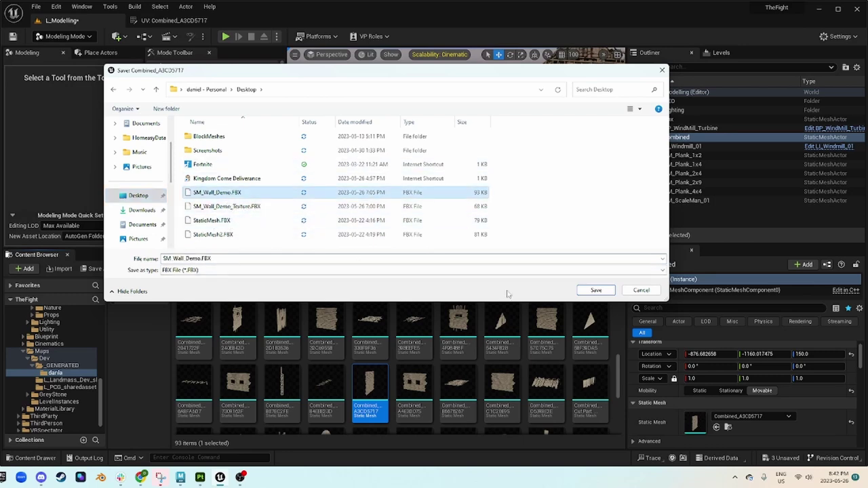
pyautogui.click(596, 290)
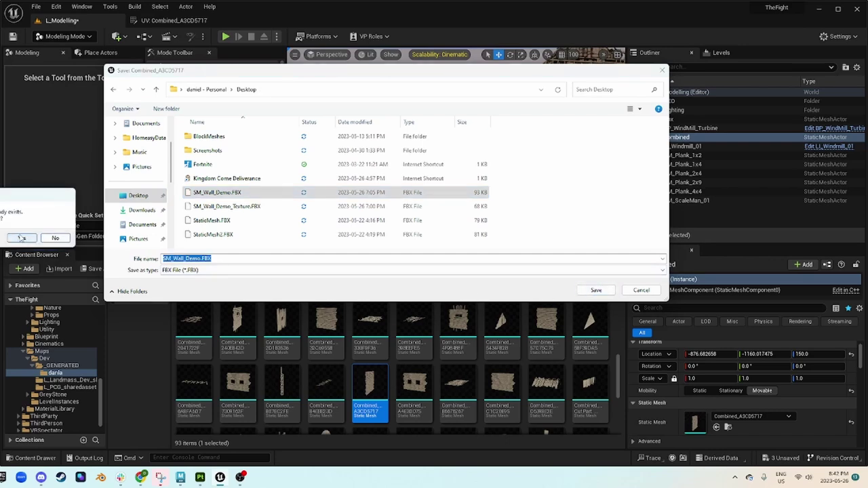
pyautogui.click(21, 239)
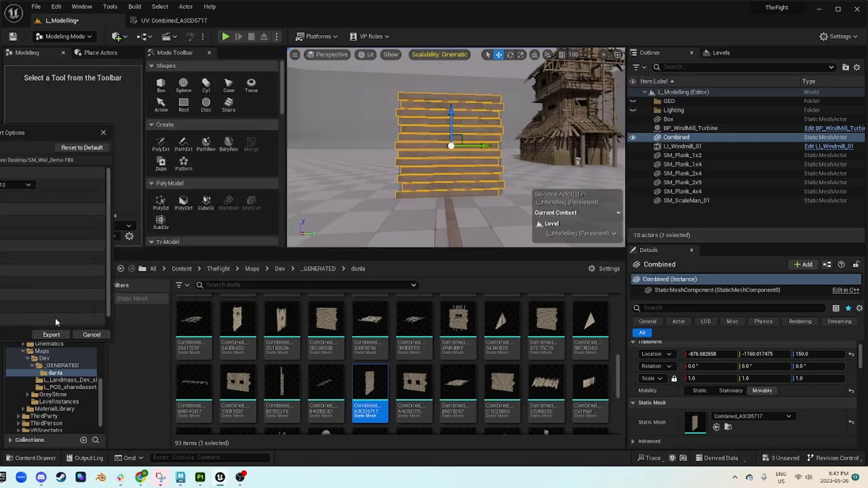
pyautogui.moveTo(21, 141); pyautogui.dragTo(360, 128)
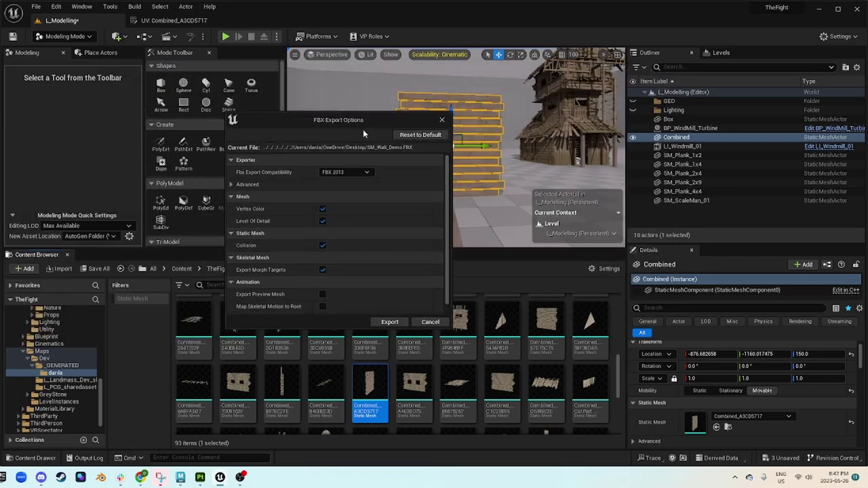
pyautogui.click(391, 322)
# Switch to Maya and delete the old combined wall meshes and their UCX collision mesh from the scene.
pyautogui.click(179, 478)
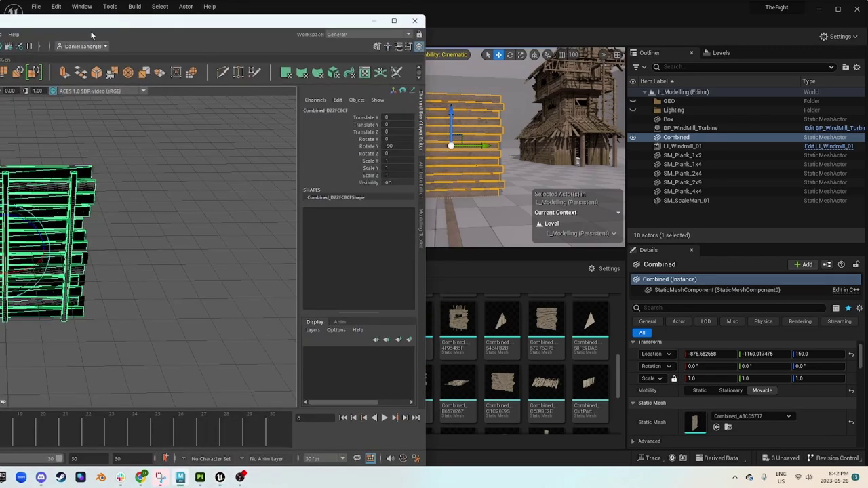
pyautogui.moveTo(92, 27); pyautogui.dragTo(545, 44)
pyautogui.moveTo(67, 41); pyautogui.dragTo(43, 21)
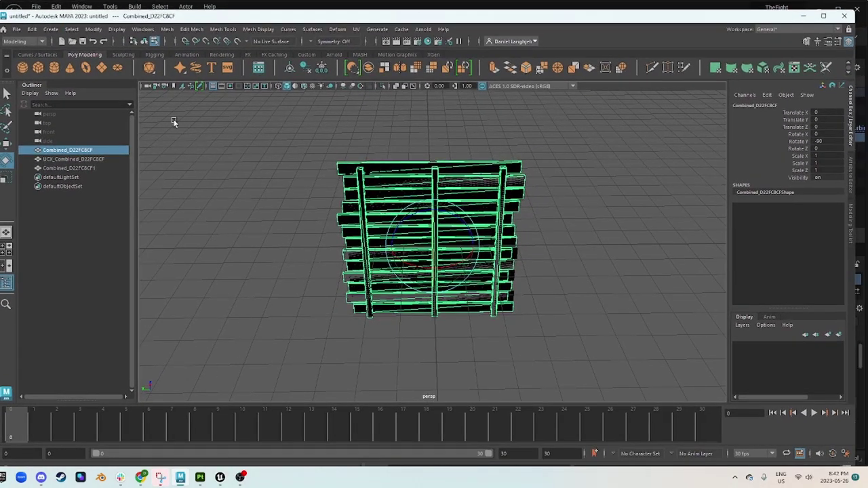
pyautogui.click(86, 169)
pyautogui.keyDown('alt'); pyautogui.moveTo(406, 217); pyautogui.dragTo(276, 201); pyautogui.keyUp('alt')
pyautogui.keyDown('shift'); pyautogui.click(56, 150); pyautogui.keyUp('shift')
pyautogui.press('Delete')
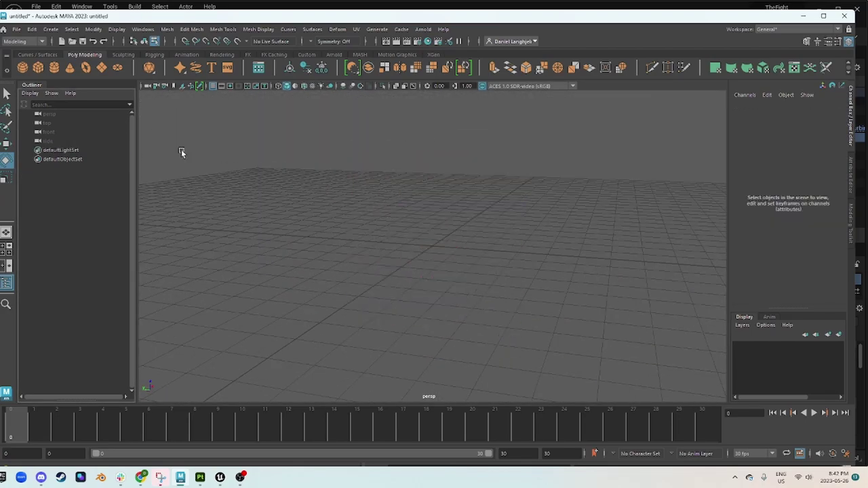
pyautogui.click(16, 29)
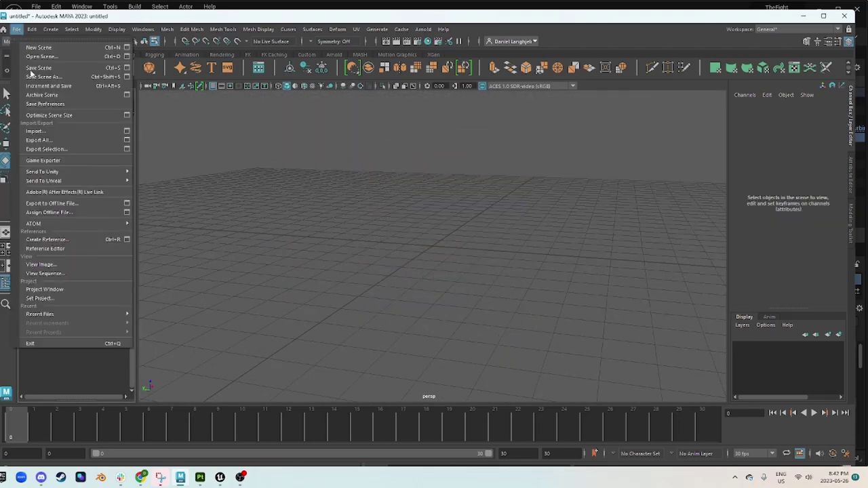
pyautogui.click(59, 150)
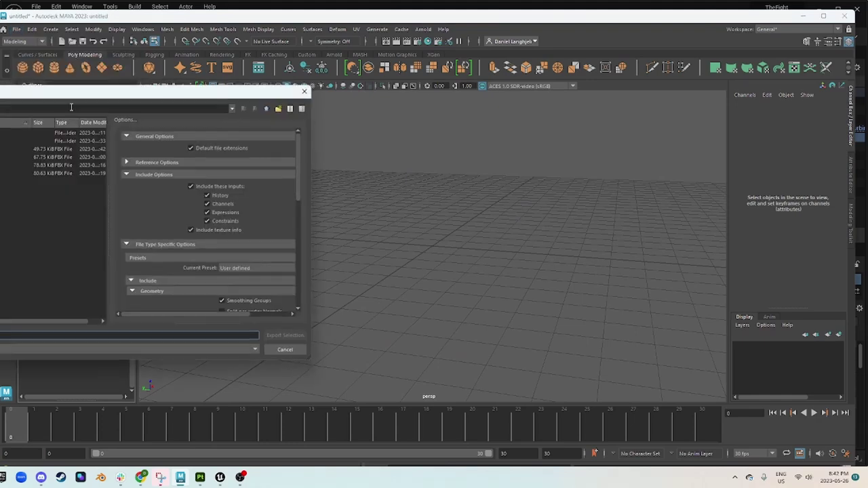
pyautogui.moveTo(165, 98); pyautogui.dragTo(438, 95)
pyautogui.click(232, 147)
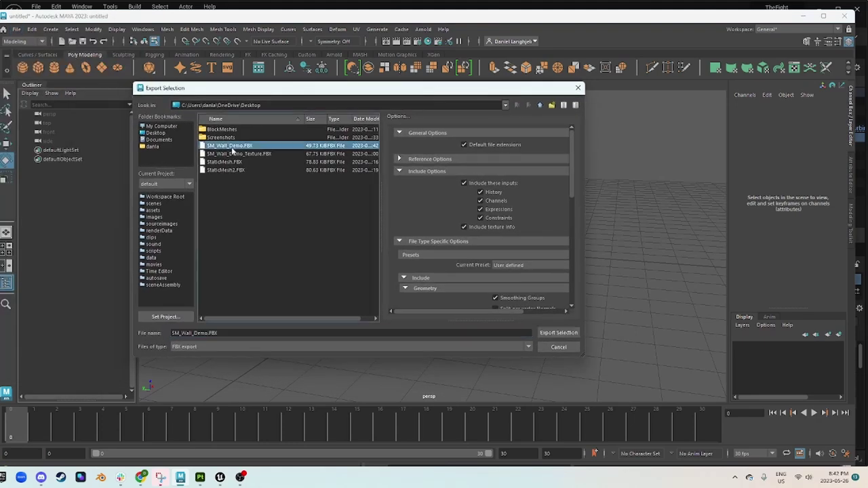
pyautogui.click(554, 335)
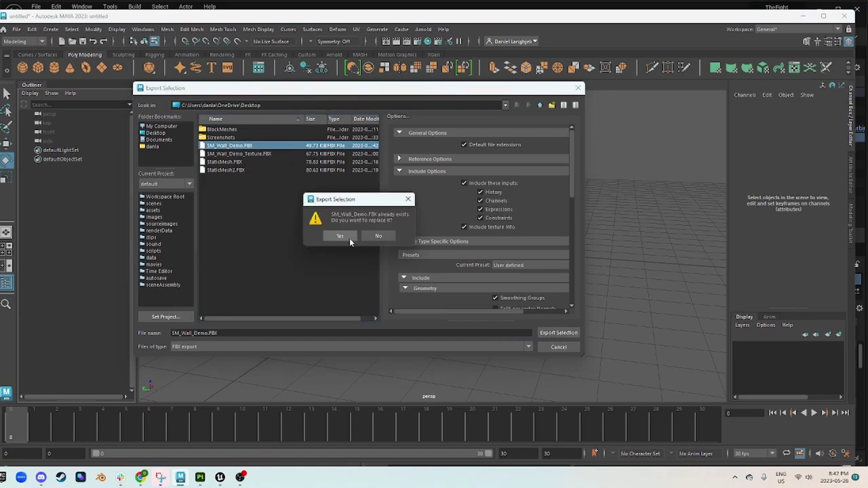
pyautogui.click(349, 238)
pyautogui.click(4, 243)
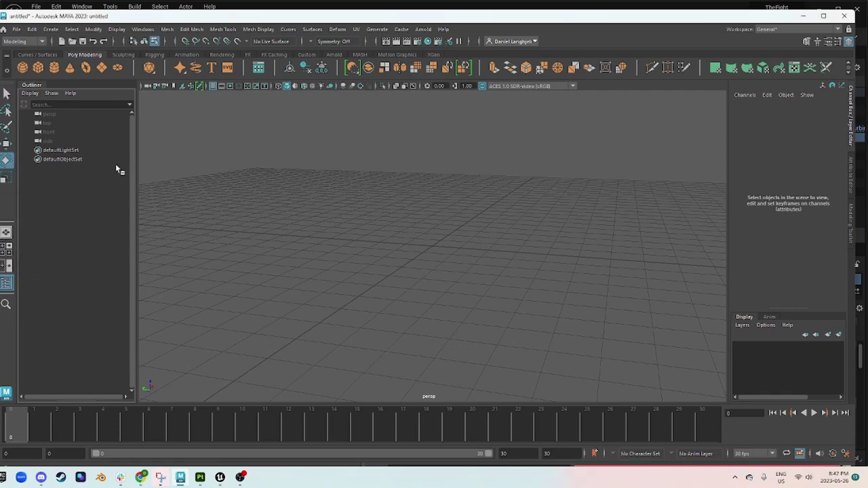
# Import SM_Wall_Demo.FBX from the Desktop into the empty Maya scene.
pyautogui.click(15, 29)
pyautogui.click(40, 140)
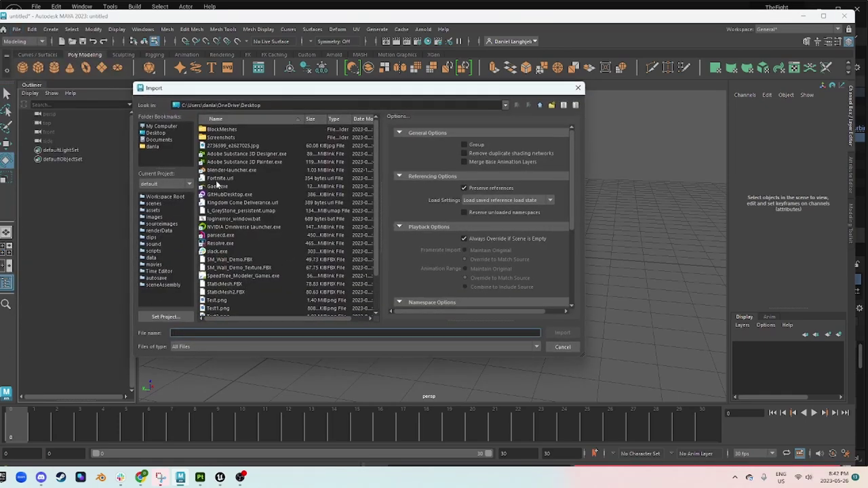
pyautogui.click(234, 260)
pyautogui.click(563, 333)
pyautogui.keyDown('alt'); pyautogui.moveTo(425, 275); pyautogui.dragTo(499, 269); pyautogui.keyUp('alt')
pyautogui.click(75, 158)
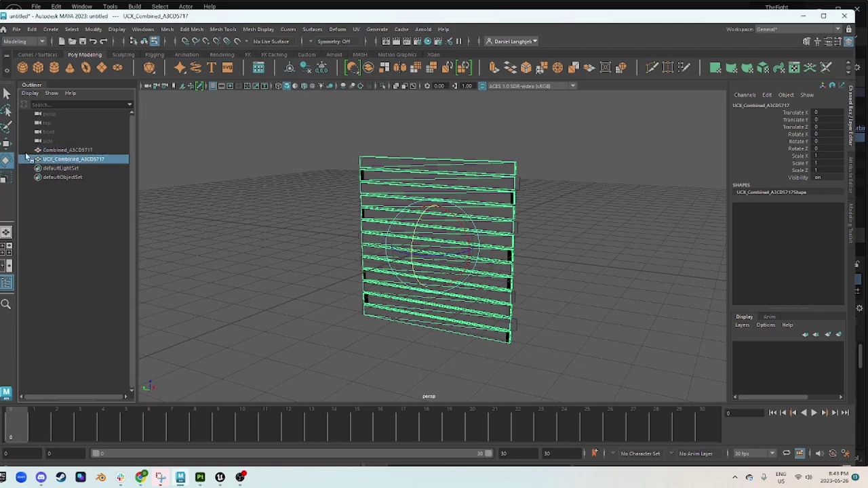
# Switch to the UV Editing workspace for the Combined_A3CD5717 wall mesh and check its UV shells.
pyautogui.click(68, 150)
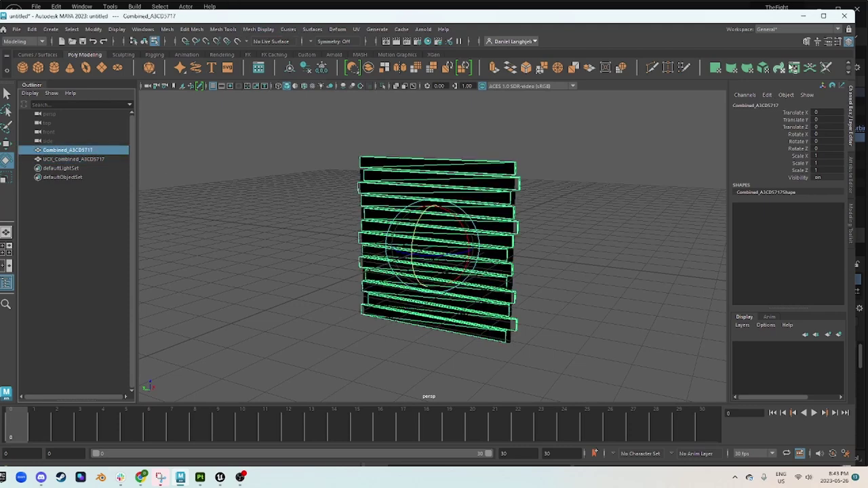
pyautogui.click(774, 30)
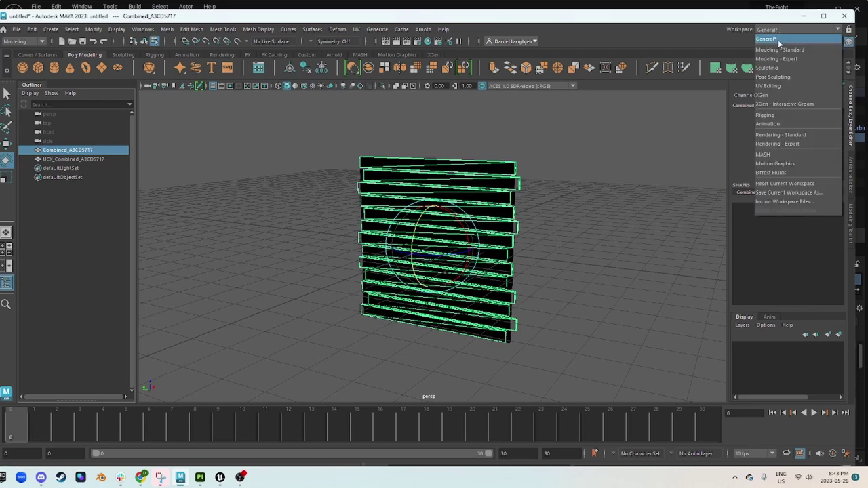
pyautogui.click(773, 86)
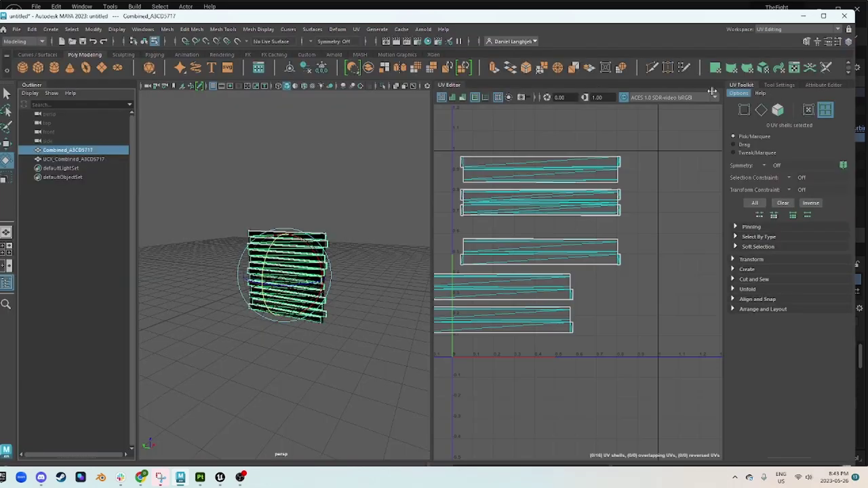
pyautogui.scroll(-2, 618, 226)
pyautogui.click(631, 321)
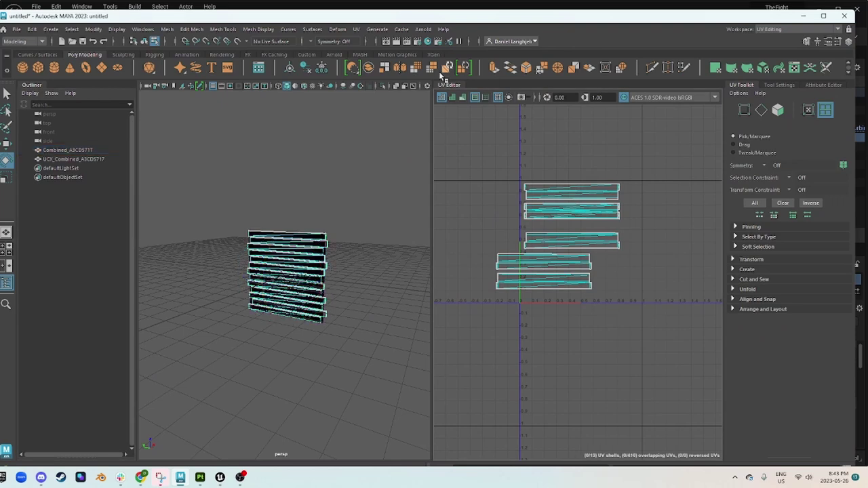
pyautogui.moveTo(473, 148); pyautogui.dragTo(670, 362)
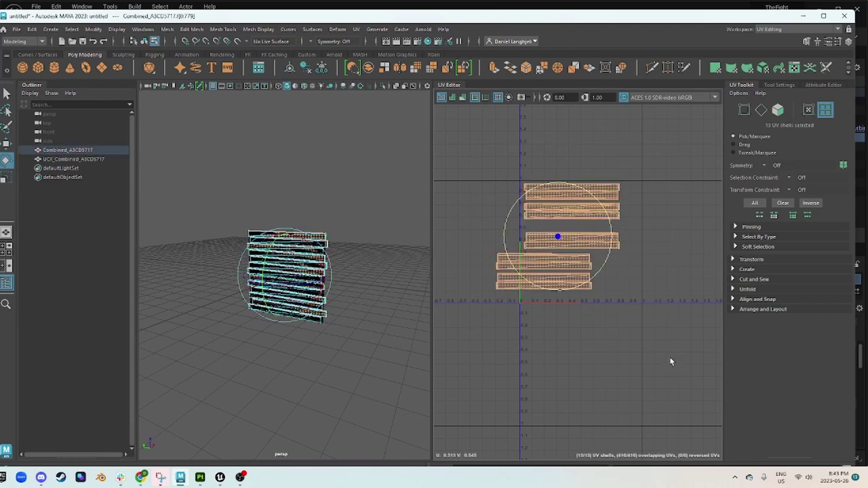
pyautogui.click(629, 227)
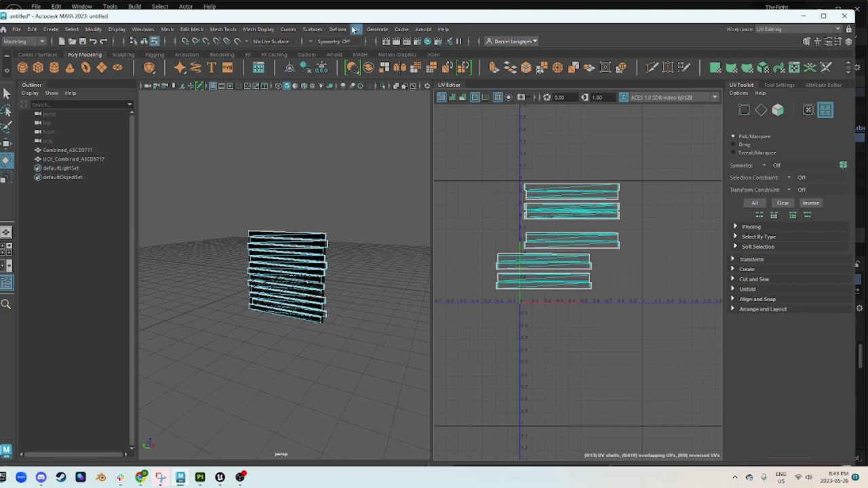
# Open the UV Set Editor and load the UV sets of the Combined_A3CD5717 wall mesh.
pyautogui.scroll(5, 299, 258)
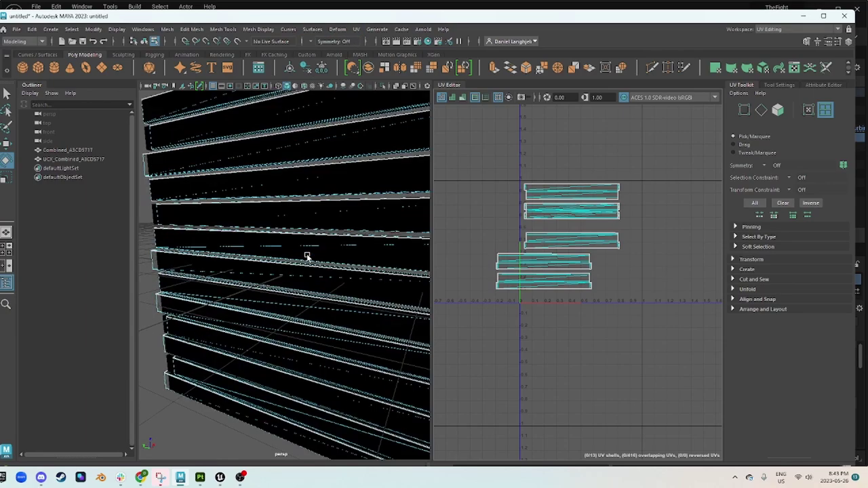
pyautogui.keyDown('alt'); pyautogui.moveTo(322, 251); pyautogui.dragTo(380, 252); pyautogui.keyUp('alt')
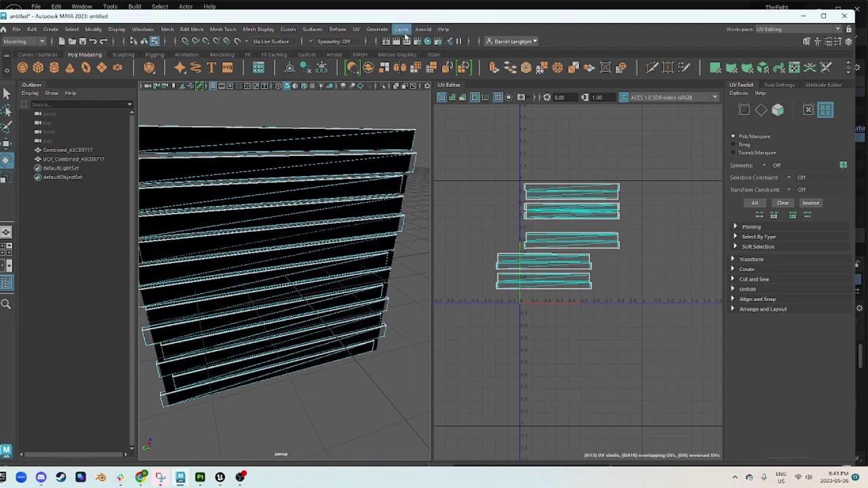
pyautogui.click(358, 29)
pyautogui.click(357, 30)
pyautogui.click(356, 30)
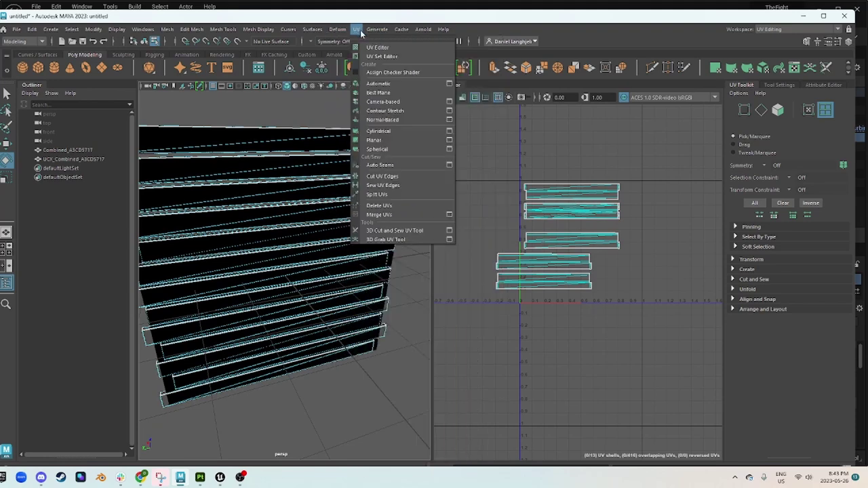
pyautogui.click(381, 58)
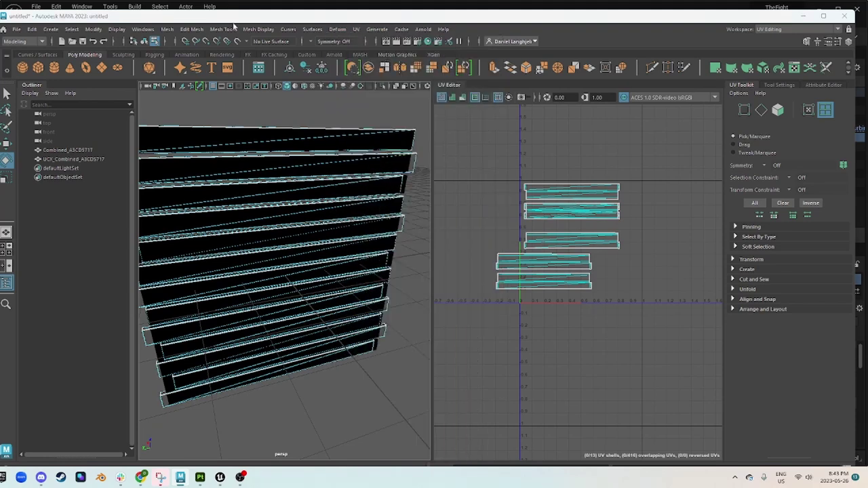
pyautogui.click(74, 152)
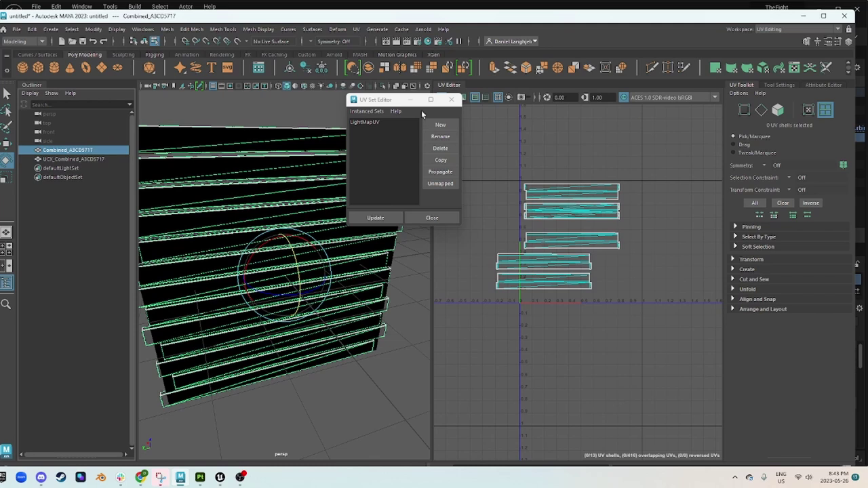
# Copy the LightMapUV set and rename the copy as Channel_01.
pyautogui.click(378, 123)
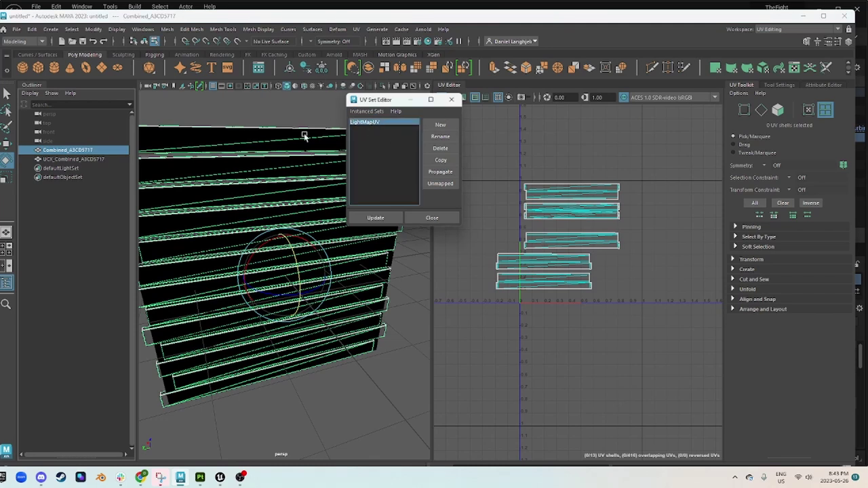
pyautogui.click(441, 160)
pyautogui.doubleClick(361, 129)
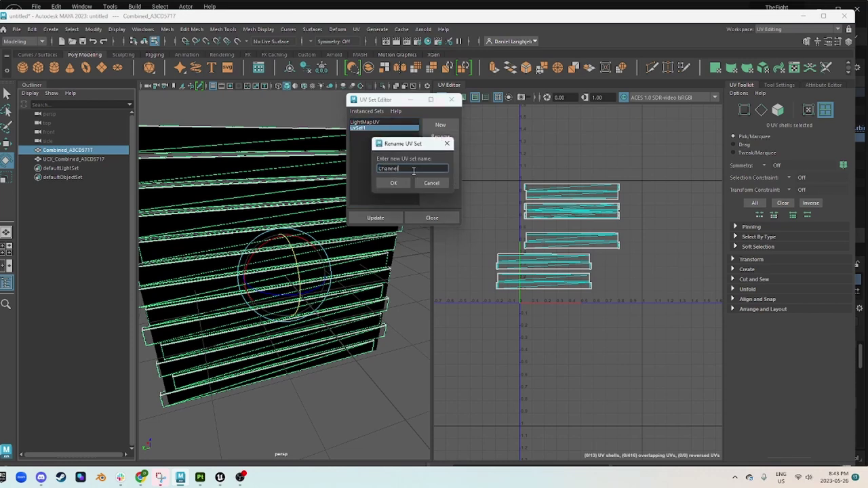
pyautogui.press('Return')
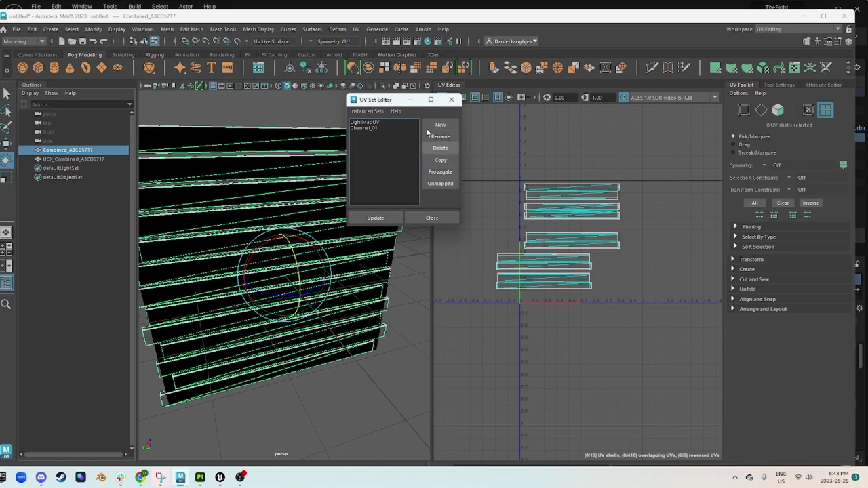
# Select all plank shells in the Channel_01 UV set and lay them out without overlap inside the 0–1 space.
pyautogui.click(366, 128)
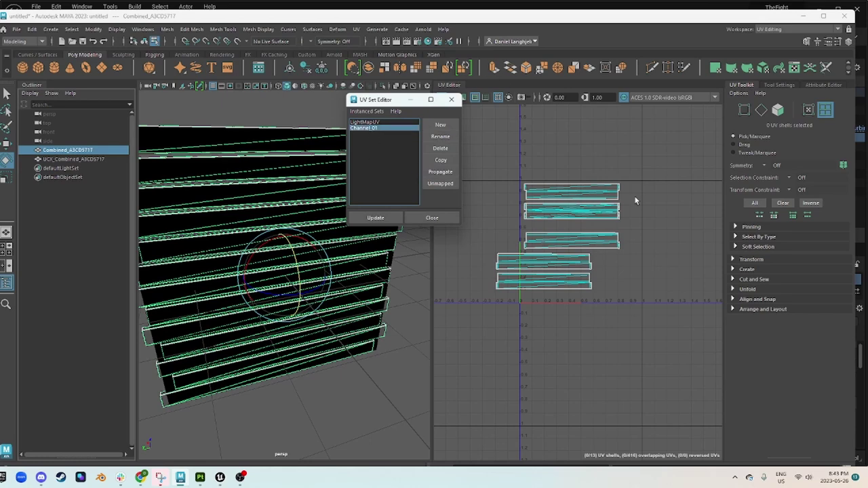
pyautogui.rightClick(676, 188)
pyautogui.click(636, 173)
pyautogui.moveTo(635, 332); pyautogui.dragTo(487, 155)
pyautogui.keyDown('shift'); pyautogui.moveTo(569, 133); pyautogui.dragTo(486, 157, button='right'); pyautogui.keyUp('shift')
pyautogui.scroll(5, 597, 262)
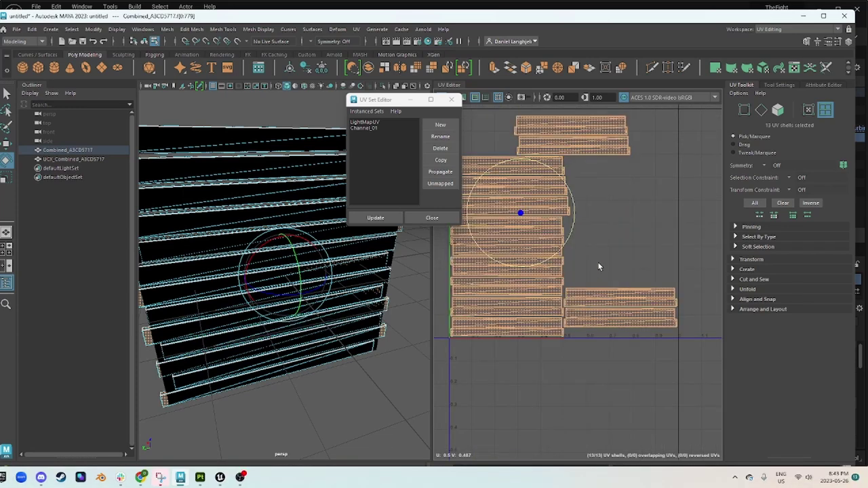
# Examine the Channel_01 shell layout against the planks and compare it with the LightMapUV set.
pyautogui.scroll(-3, 597, 234)
pyautogui.moveTo(641, 198); pyautogui.dragTo(543, 129)
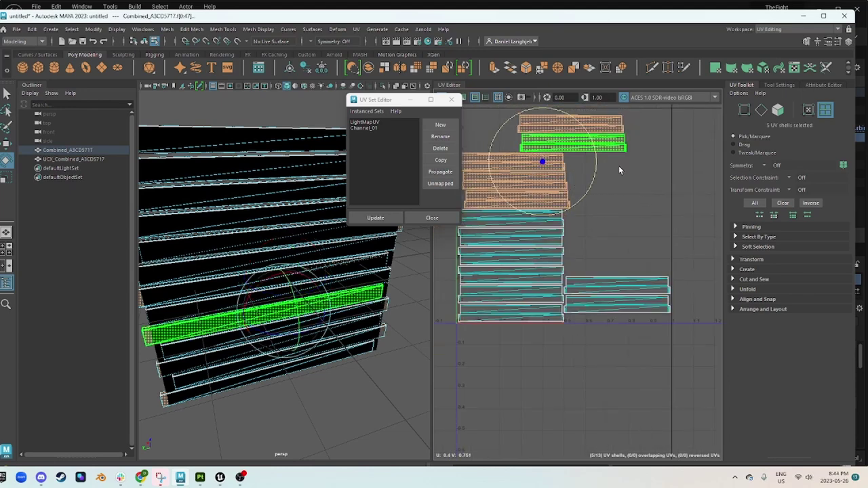
pyautogui.click(682, 218)
pyautogui.scroll(-2, 671, 312)
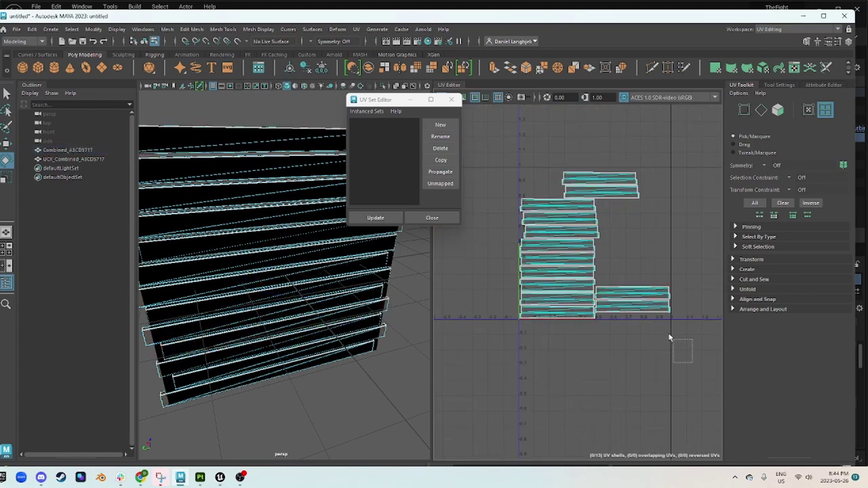
pyautogui.moveTo(692, 362); pyautogui.dragTo(501, 152)
pyautogui.keyDown('alt'); pyautogui.moveTo(259, 262); pyautogui.dragTo(296, 275); pyautogui.keyUp('alt')
pyautogui.scroll(-5, 256, 260)
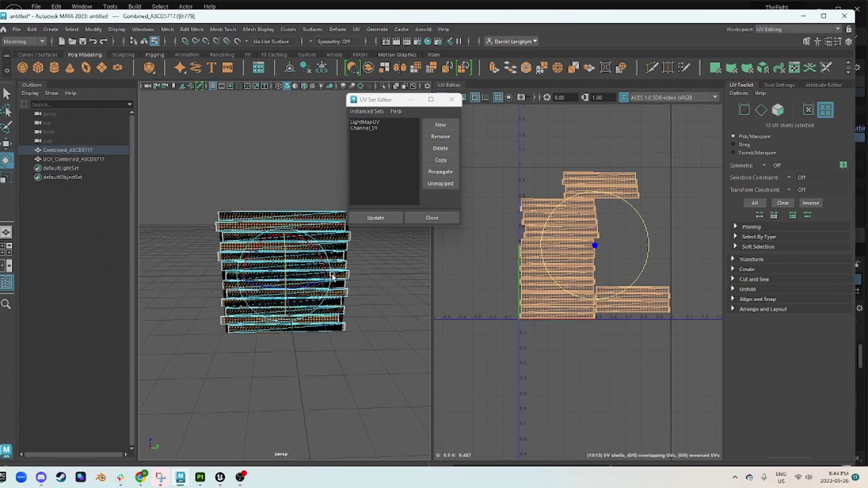
pyautogui.click(352, 128)
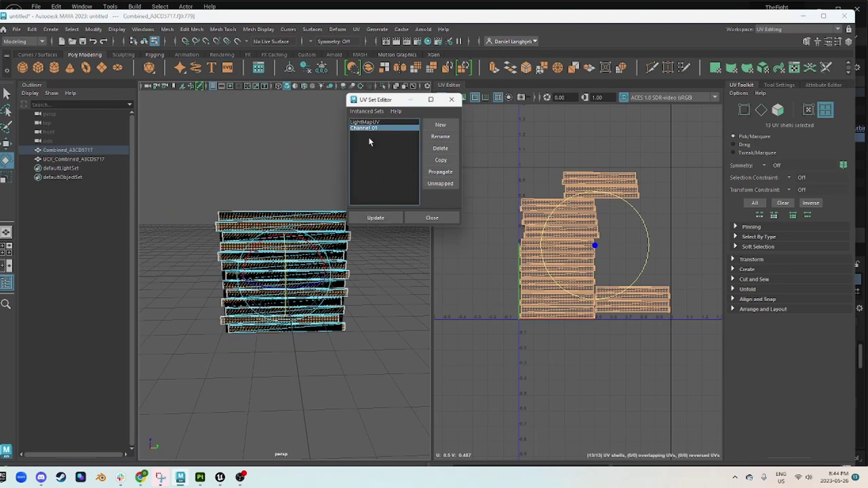
pyautogui.click(373, 123)
pyautogui.click(373, 128)
# Rename the LightMapUV set as Channel_0.
pyautogui.click(373, 123)
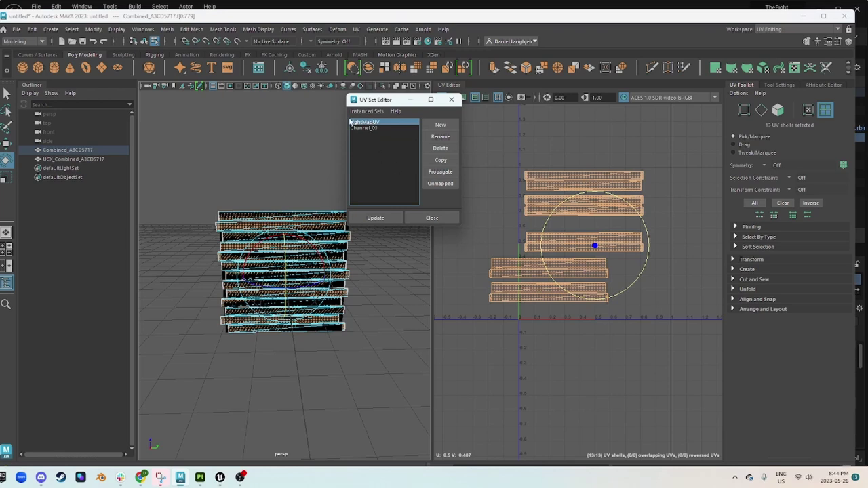
pyautogui.click(429, 137)
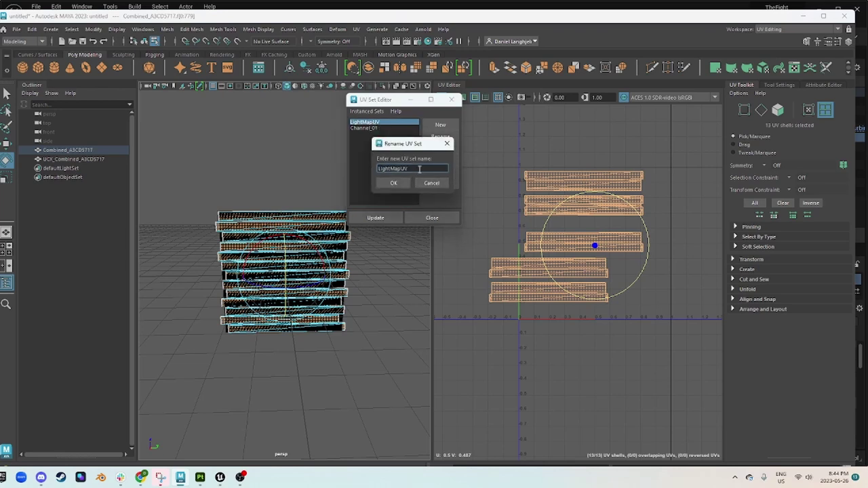
pyautogui.write('Channel_0')
pyautogui.press('Return')
# Compare the shell layouts of the Channel_0 and Channel_01 UV sets.
pyautogui.click(380, 128)
pyautogui.click(381, 122)
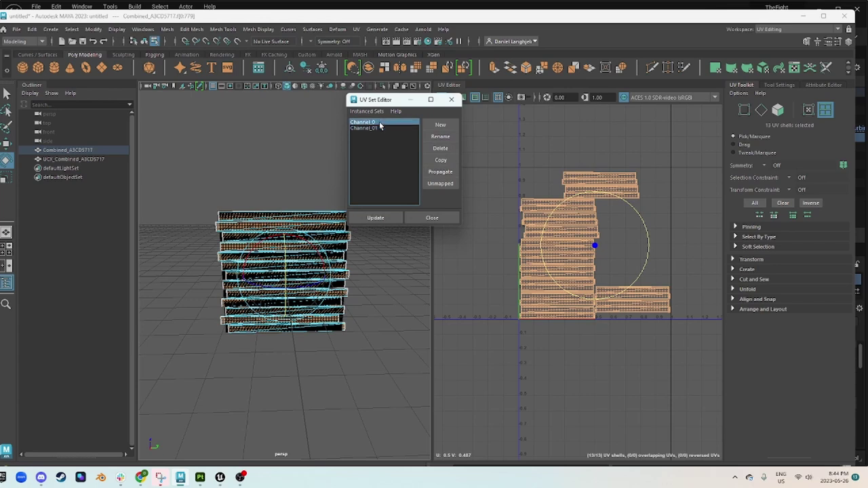
pyautogui.click(374, 129)
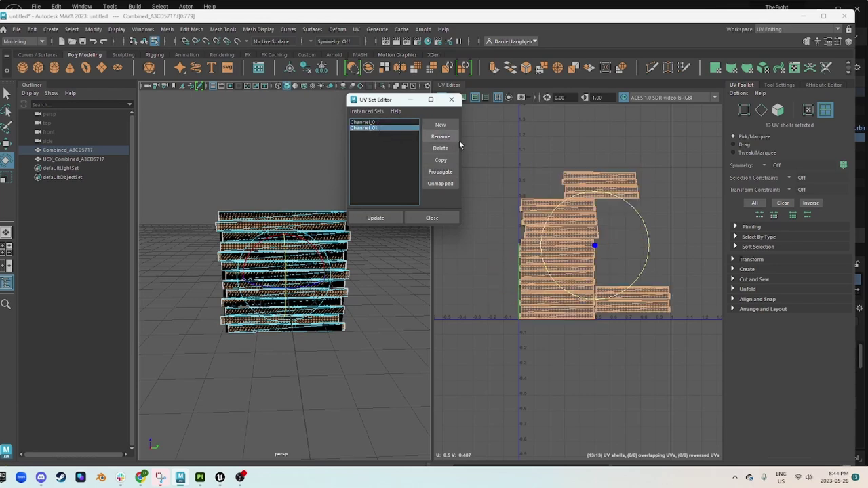
pyautogui.click(377, 124)
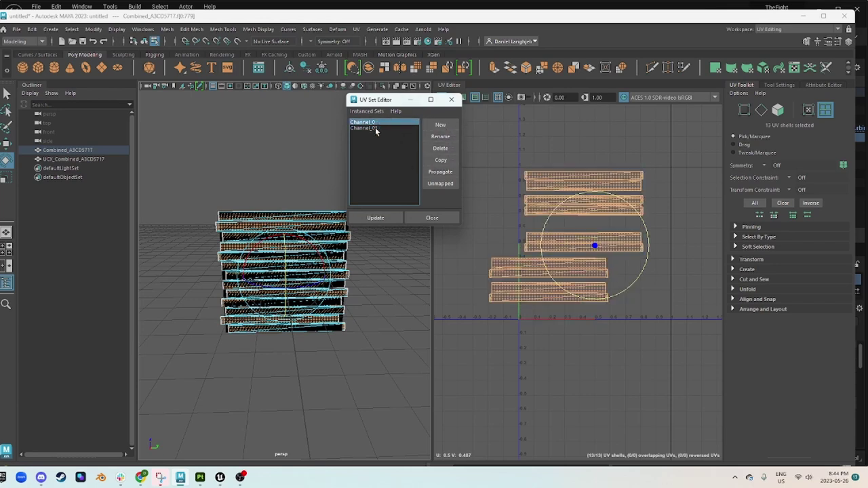
pyautogui.click(375, 128)
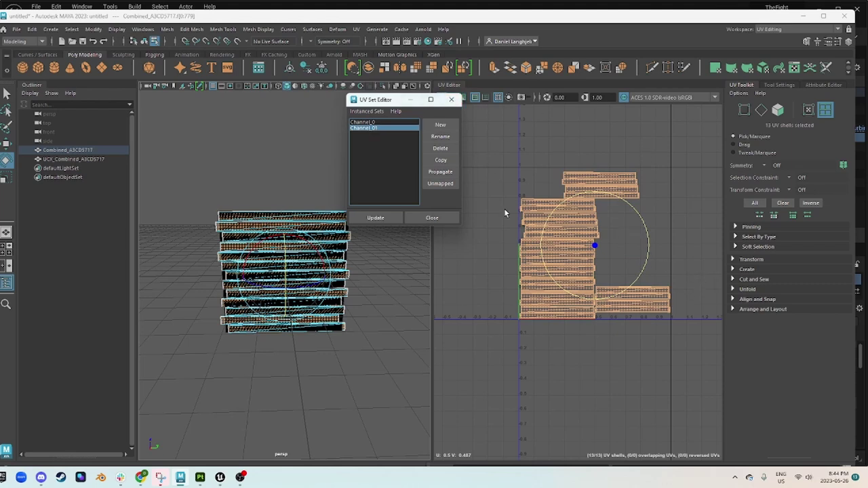
# Close the UV Set Editor and duplicate the Combined_A3CD5717 wall mesh.
pyautogui.click(452, 100)
pyautogui.click(68, 150)
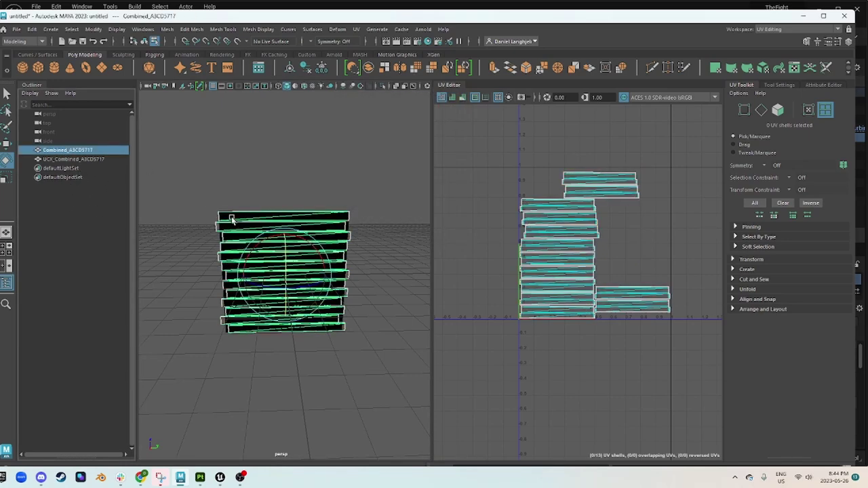
pyautogui.hotkey('ctrl', 'd')
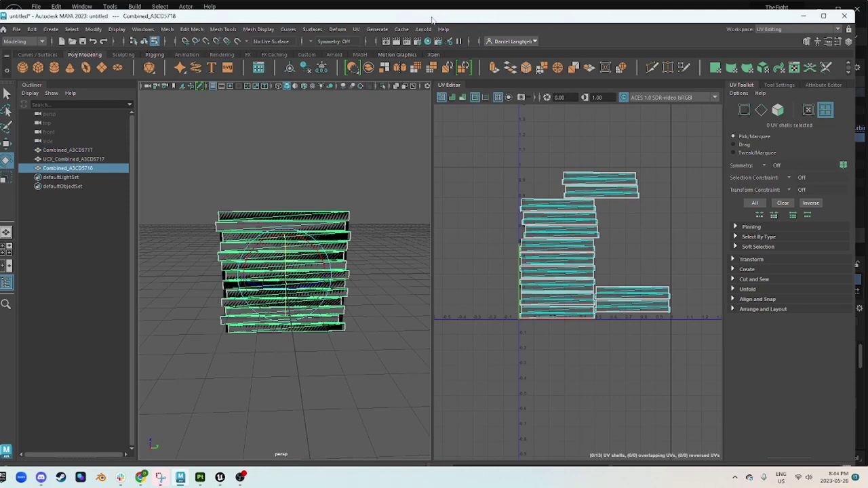
# Activate Channel_0 in the duplicated wall's UV sets, delete all of its UV shells and reselect the duplicate.
pyautogui.click(356, 29)
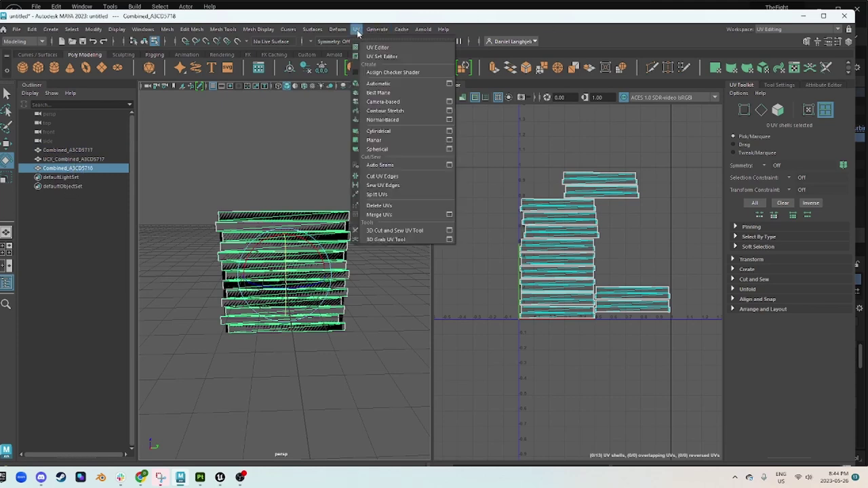
pyautogui.click(390, 59)
pyautogui.click(364, 123)
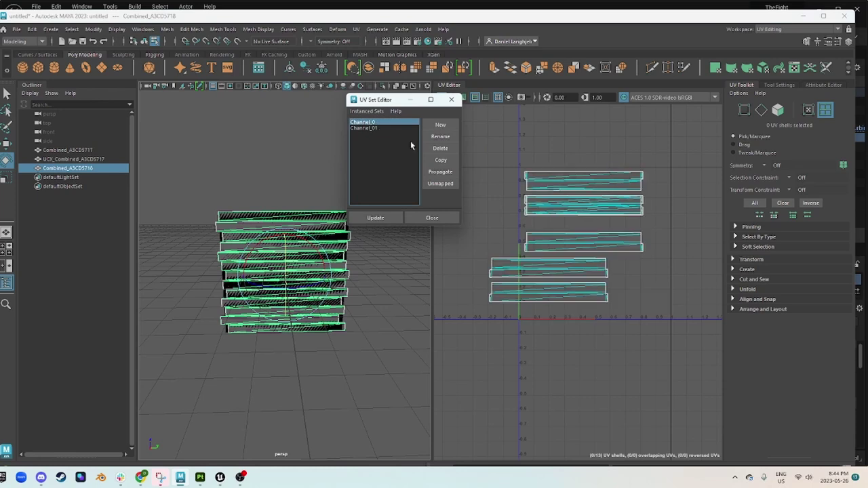
pyautogui.moveTo(697, 339); pyautogui.dragTo(482, 140)
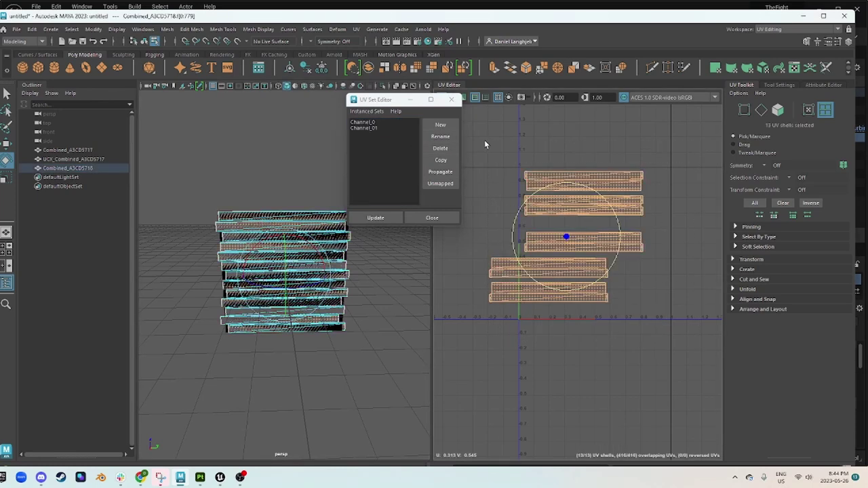
pyautogui.click(492, 140)
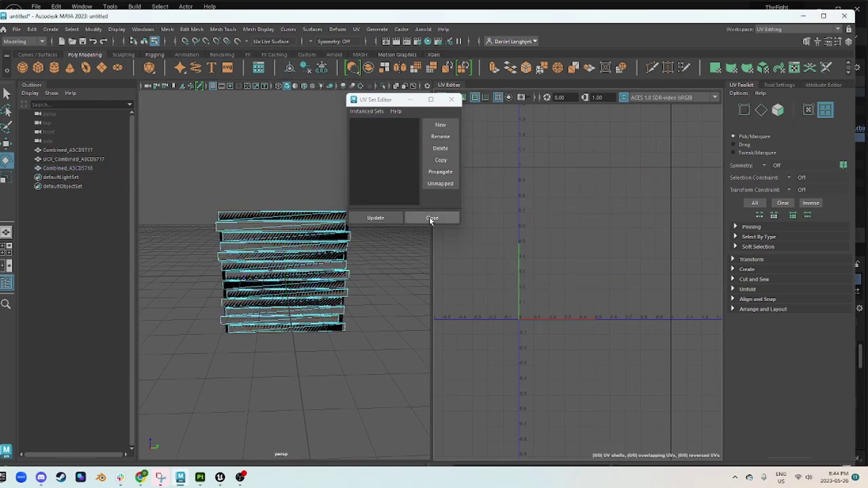
pyautogui.click(66, 168)
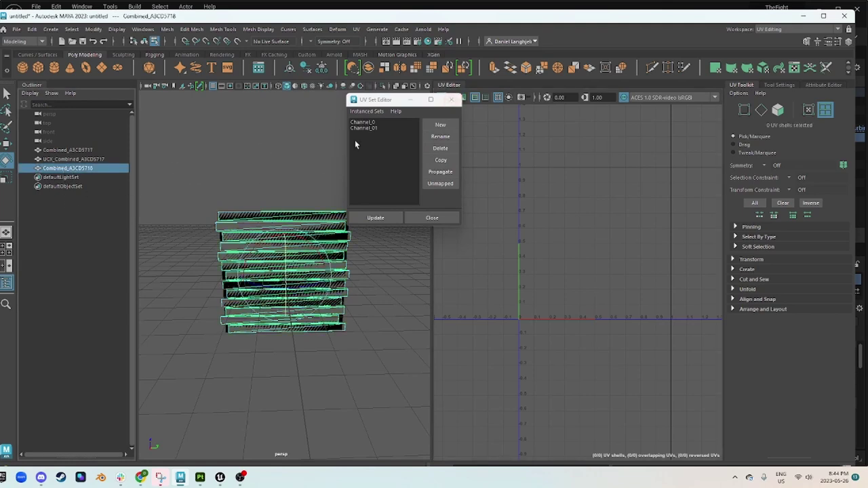
# Activate Channel_01 in the duplicated wall's UV sets and close the UV Set Editor.
pyautogui.click(365, 123)
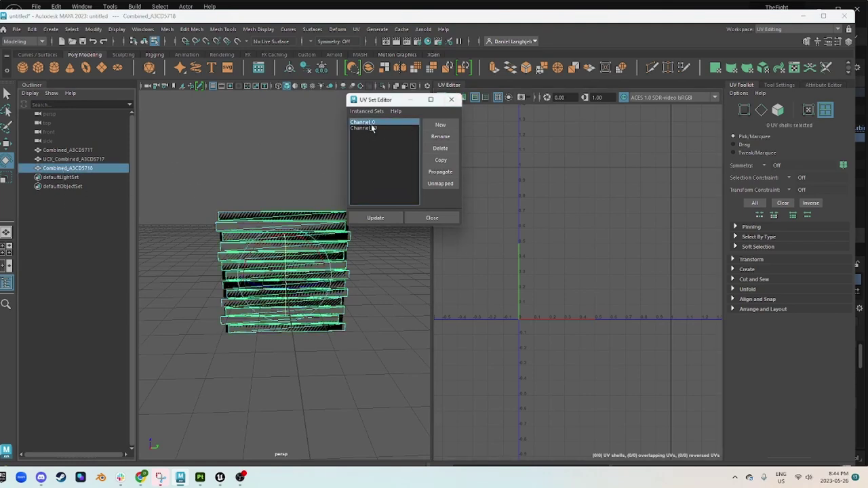
pyautogui.click(366, 128)
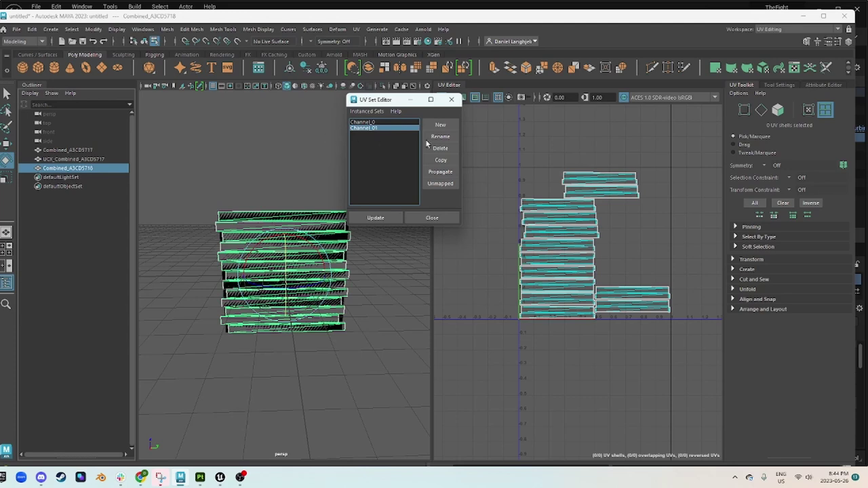
pyautogui.moveTo(681, 344); pyautogui.dragTo(503, 149)
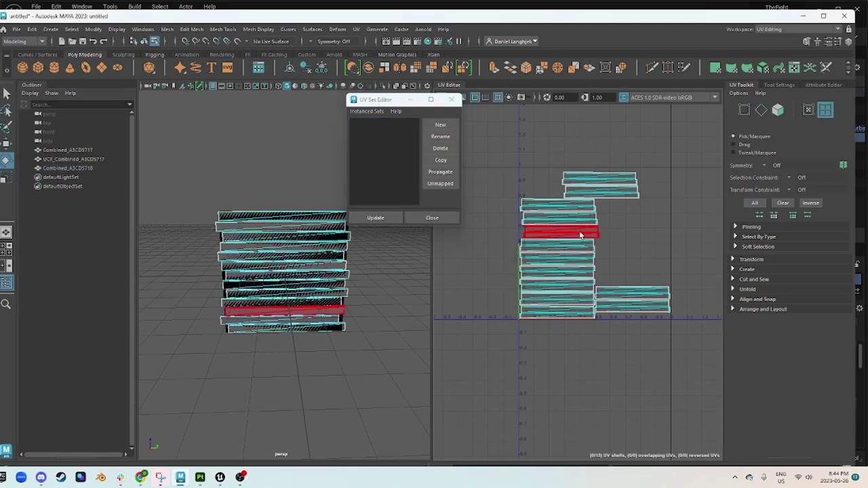
pyautogui.click(451, 99)
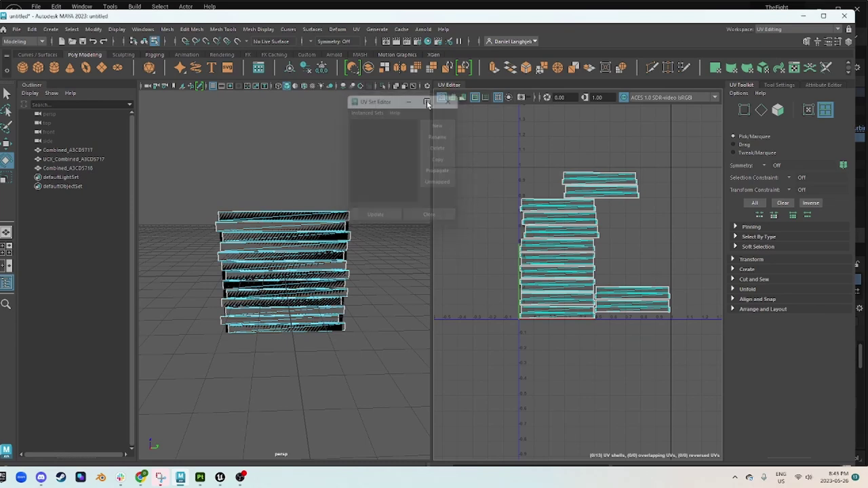
# Export the selected Combined_A3CD5718 wall as SM_Wall_Demo_Texture.FBX on the Desktop, replacing the existing file.
pyautogui.click(80, 168)
pyautogui.click(18, 30)
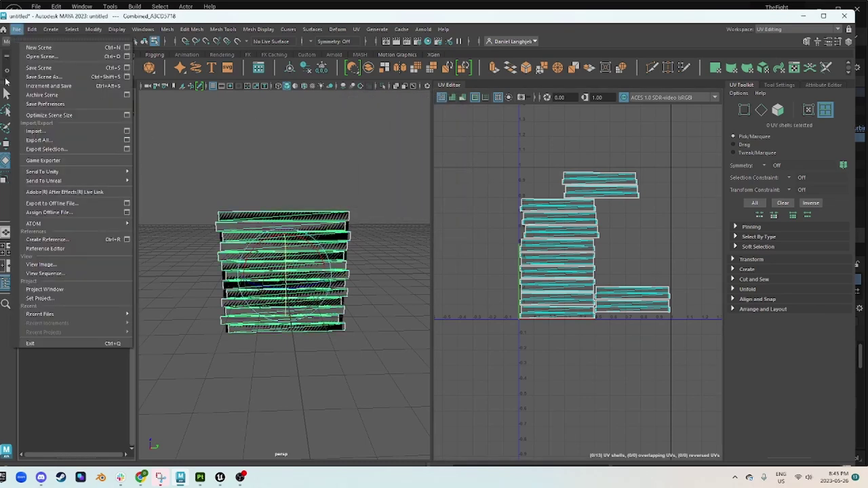
pyautogui.click(58, 149)
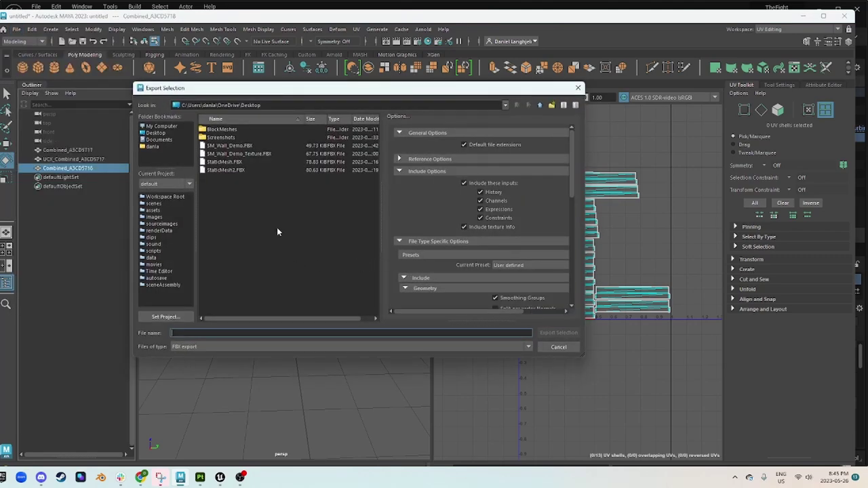
pyautogui.click(226, 155)
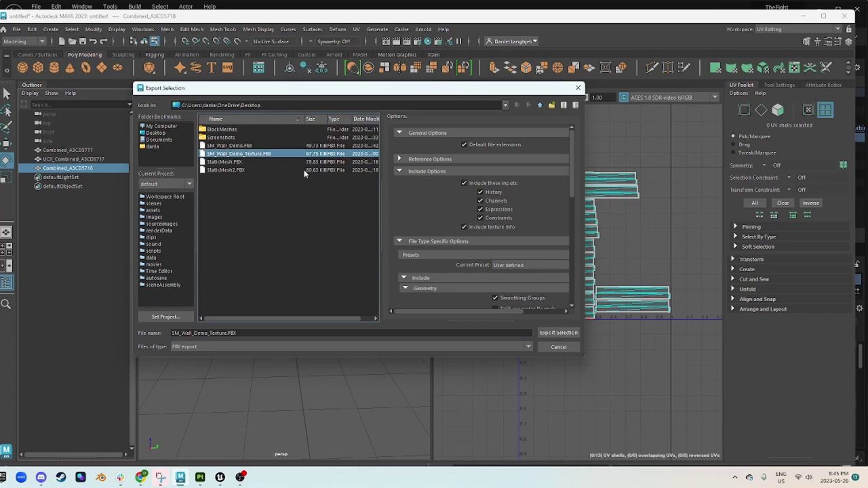
pyautogui.click(553, 333)
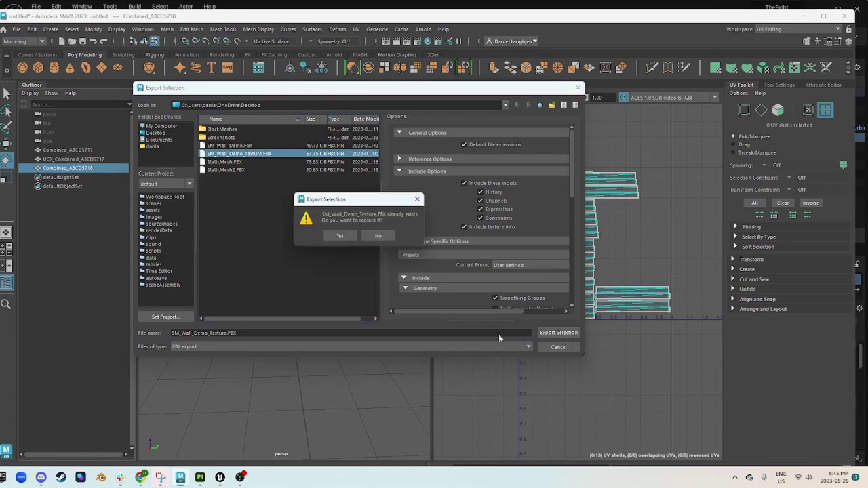
pyautogui.click(343, 236)
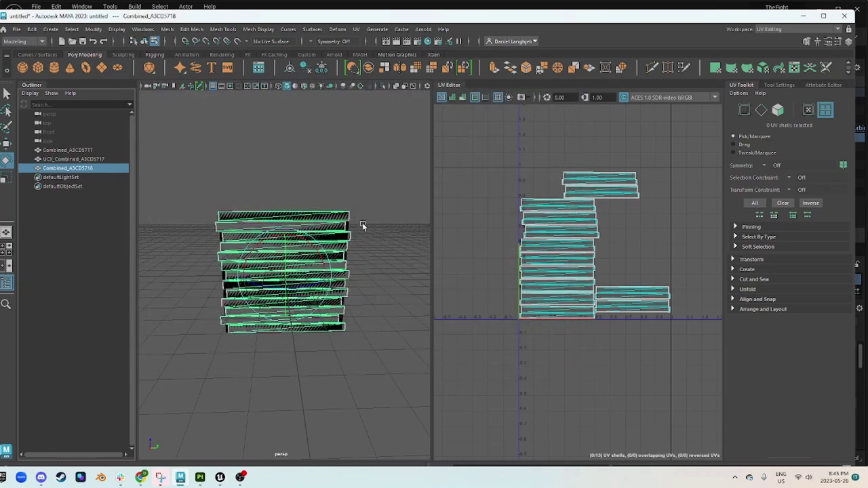
# Switch to Adobe Substance 3D Painter and start a new project with SM_Wall_Demo_Texture.FBX as its mesh.
pyautogui.moveTo(202, 482)
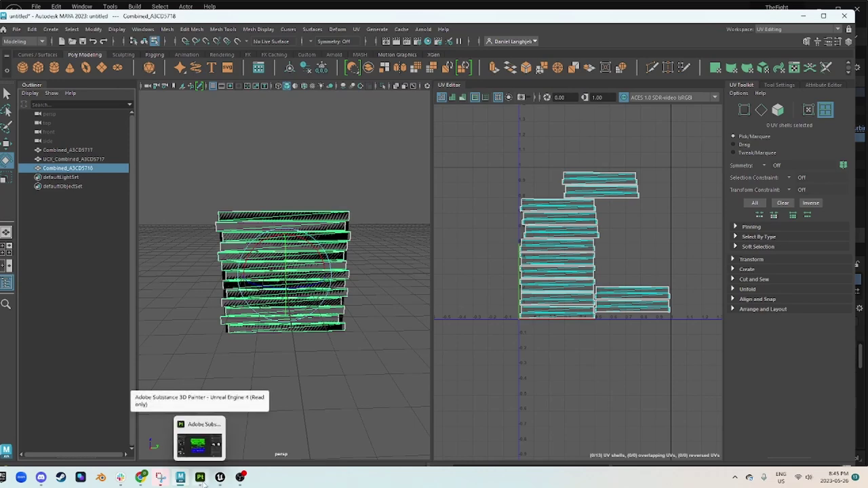
pyautogui.click(204, 481)
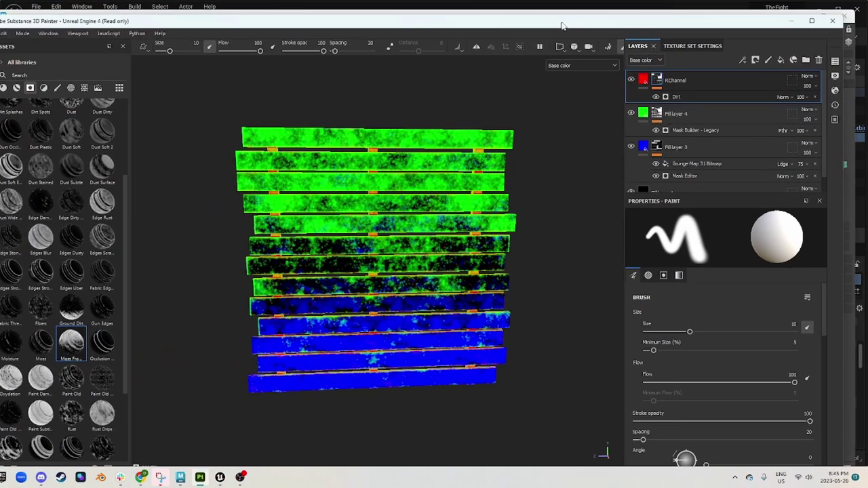
pyautogui.moveTo(563, 25); pyautogui.dragTo(583, 12)
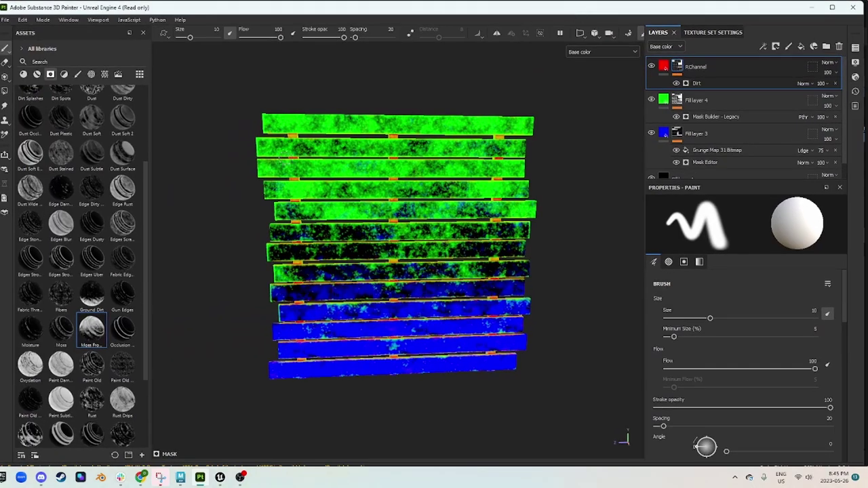
pyautogui.scroll(-2, 302, 150)
pyautogui.moveTo(305, 155)
pyautogui.keyDown('alt'); pyautogui.mouseDown()
pyautogui.moveTo(391, 228)
pyautogui.moveTo(479, 225)
pyautogui.moveTo(333, 147)
pyautogui.moveTo(285, 196)
pyautogui.moveTo(368, 241)
pyautogui.moveTo(620, 241)
pyautogui.moveTo(409, 215)
pyautogui.moveTo(563, 190)
pyautogui.moveTo(413, 219)
pyautogui.moveTo(469, 229)
pyautogui.mouseUp(); pyautogui.keyUp('alt')
pyautogui.click(4, 20)
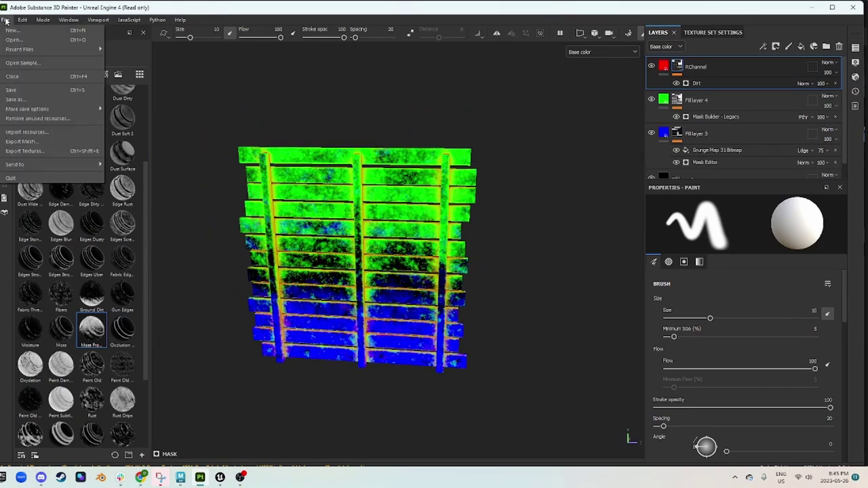
pyautogui.click(13, 28)
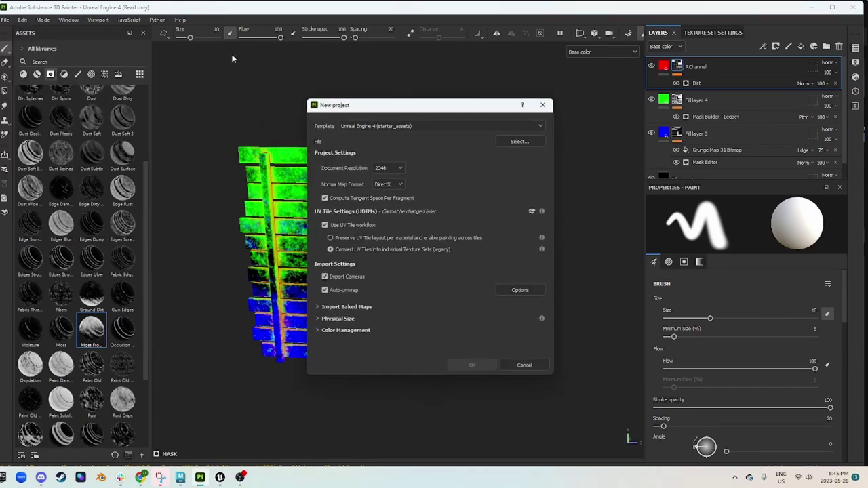
pyautogui.click(519, 141)
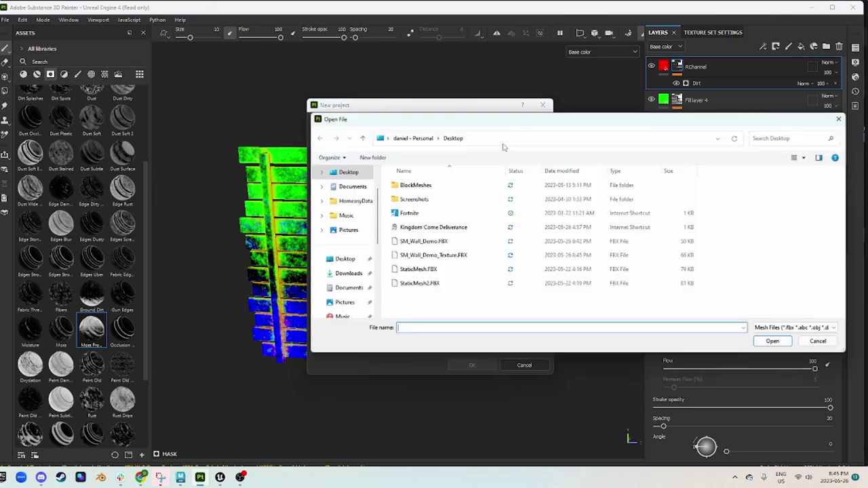
pyautogui.click(428, 256)
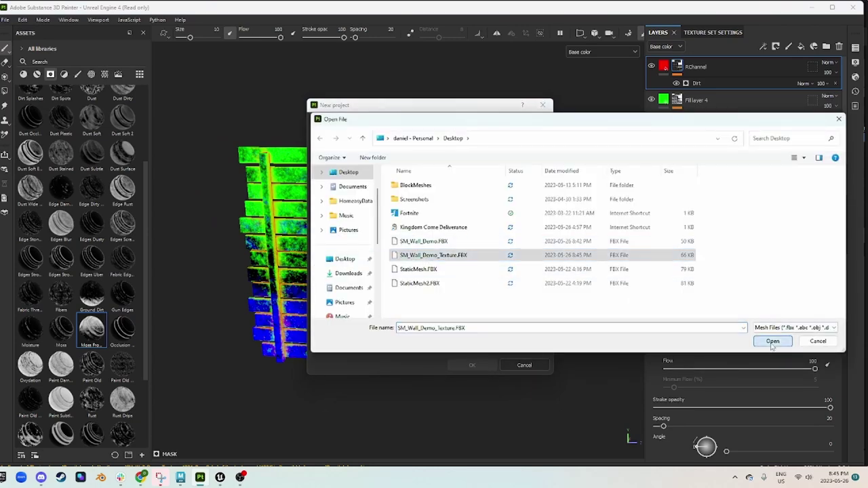
pyautogui.click(773, 341)
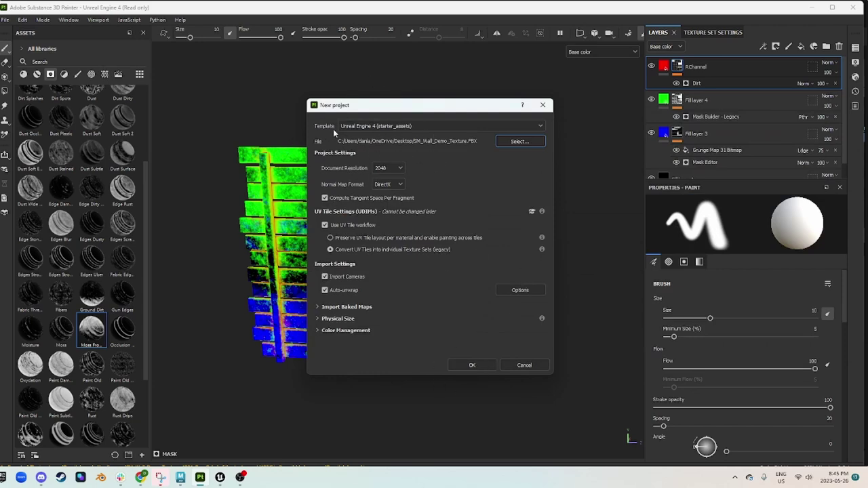
# Create the project with the Unreal Engine 4 (starter_assets) template, discarding the unsaved changes of the open project.
pyautogui.click(456, 126)
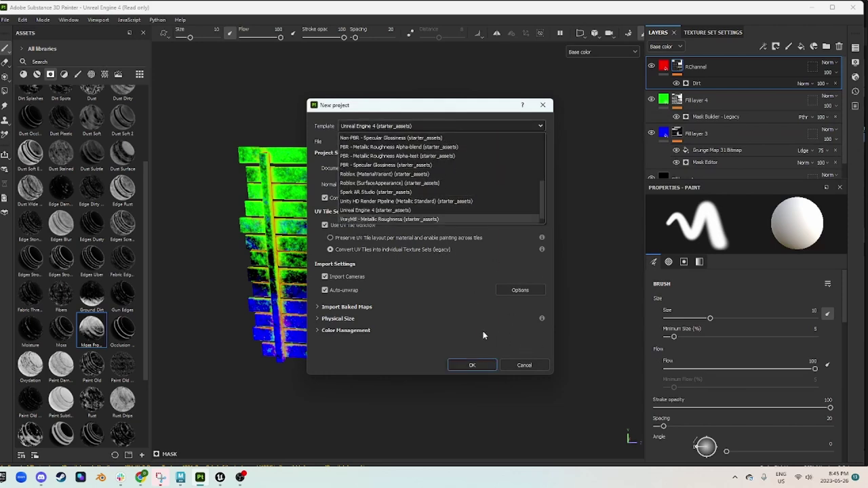
pyautogui.click(347, 307)
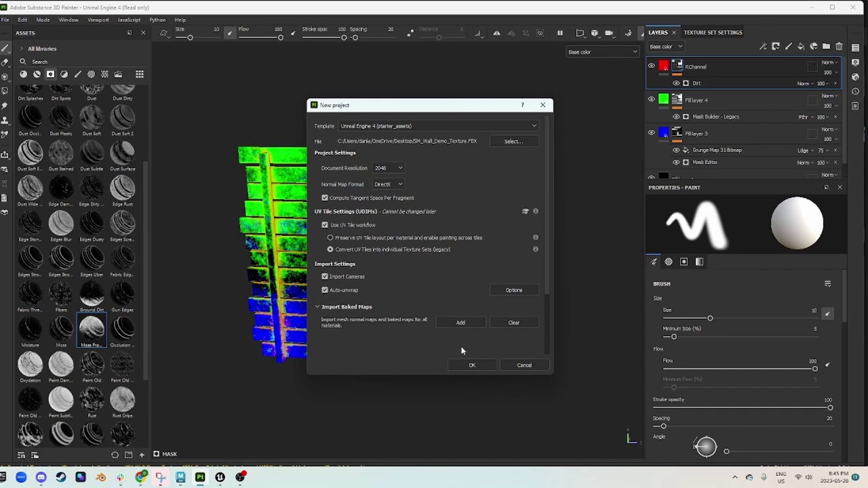
pyautogui.click(473, 366)
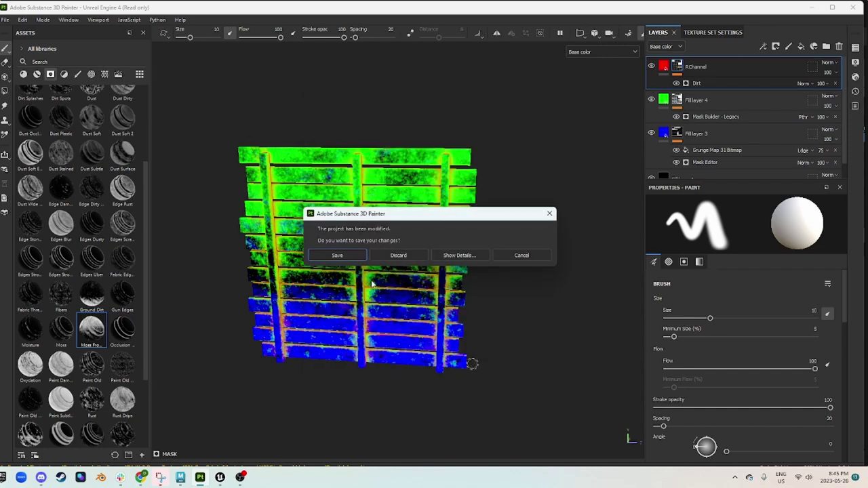
pyautogui.click(398, 255)
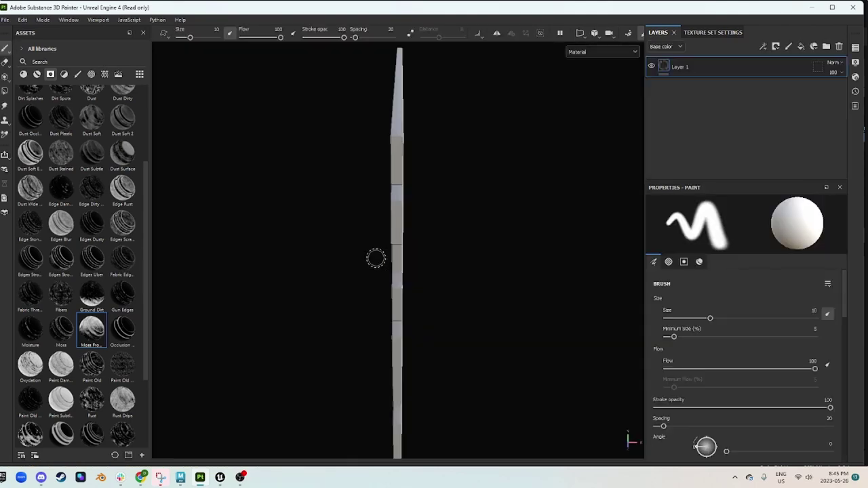
# Examine the imported plank wall from several angles, ending with its front face in view.
pyautogui.scroll(-4, 436, 202)
pyautogui.scroll(4, 436, 209)
pyautogui.scroll(-4, 447, 214)
pyautogui.keyDown('alt'); pyautogui.moveTo(447, 214); pyautogui.dragTo(588, 246); pyautogui.keyUp('alt')
pyautogui.scroll(5, 362, 275)
pyautogui.keyDown('alt'); pyautogui.moveTo(362, 275); pyautogui.dragTo(280, 298); pyautogui.keyUp('alt')
pyautogui.scroll(-2, 370, 276)
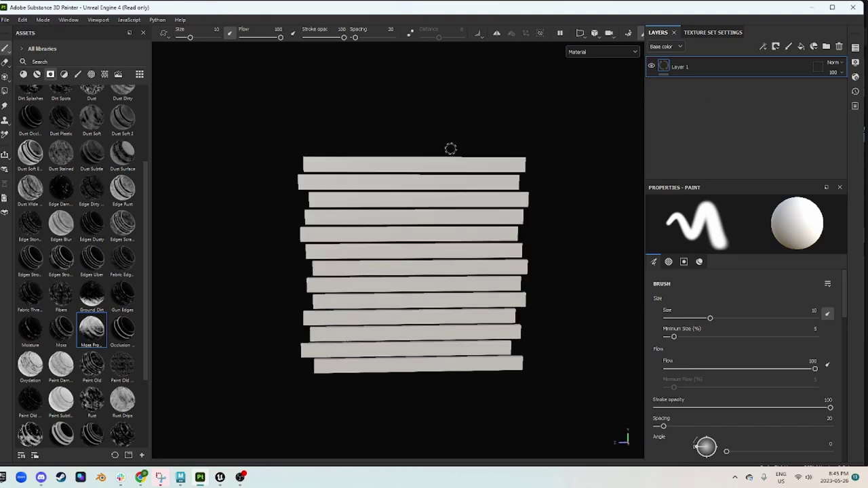
pyautogui.keyDown('alt'); pyautogui.moveTo(490, 217); pyautogui.dragTo(443, 202, button='middle'); pyautogui.keyUp('alt')
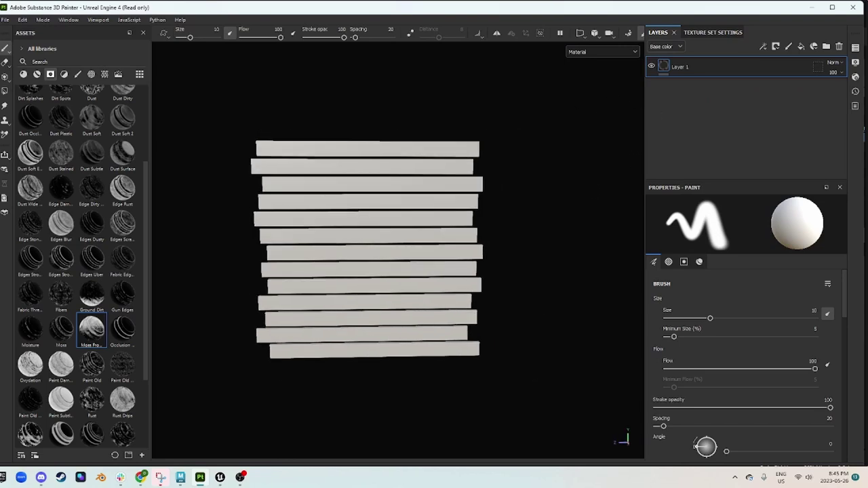
# Bake the normal, world space normal, ID, ambient occlusion, curvature, position and thickness mesh maps at 512, and return to painting mode.
pyautogui.click(704, 34)
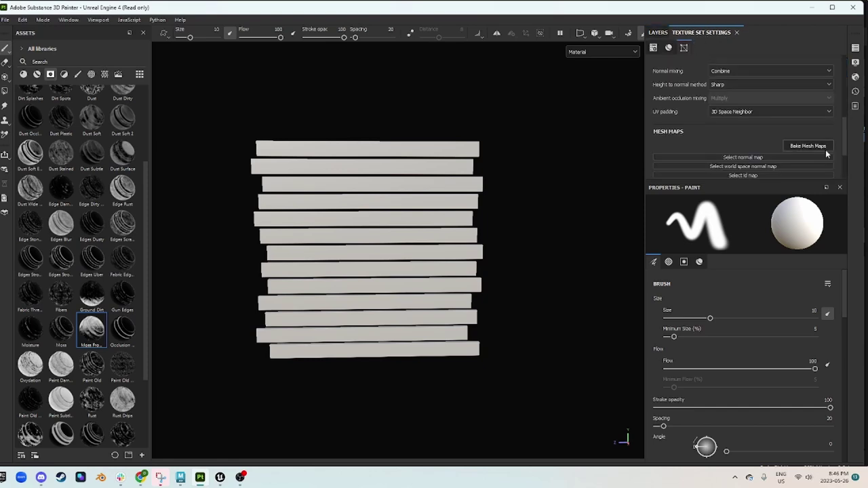
pyautogui.scroll(-2, 729, 112)
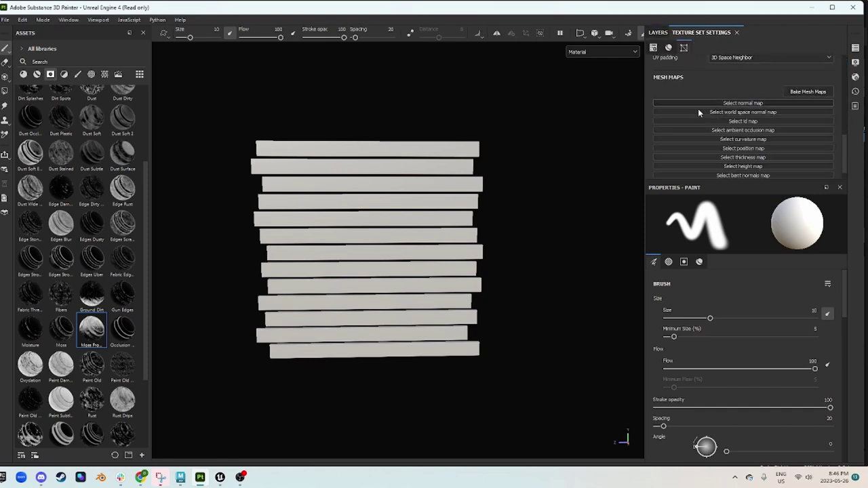
pyautogui.keyDown('alt'); pyautogui.moveTo(256, 194); pyautogui.dragTo(283, 158); pyautogui.keyUp('alt')
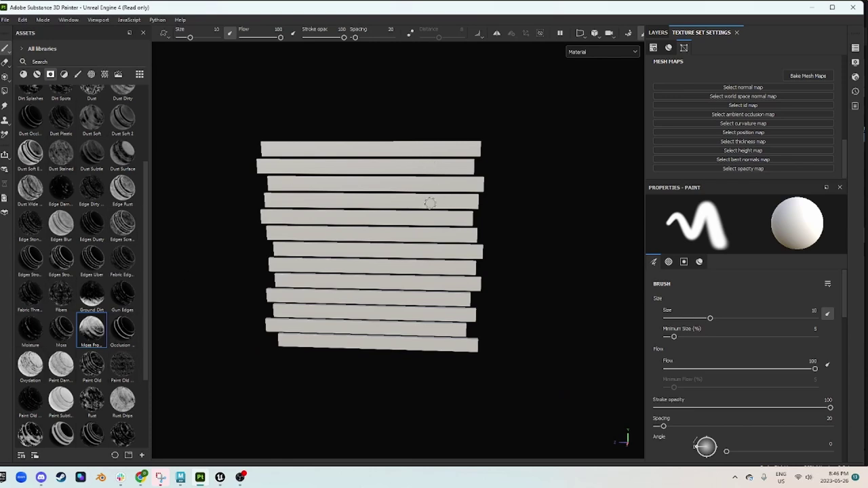
pyautogui.scroll(-3, 356, 204)
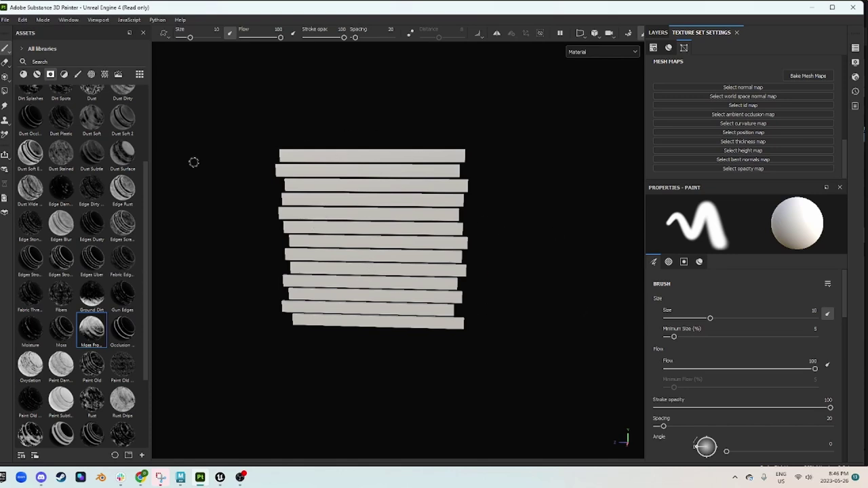
pyautogui.scroll(3, 780, 136)
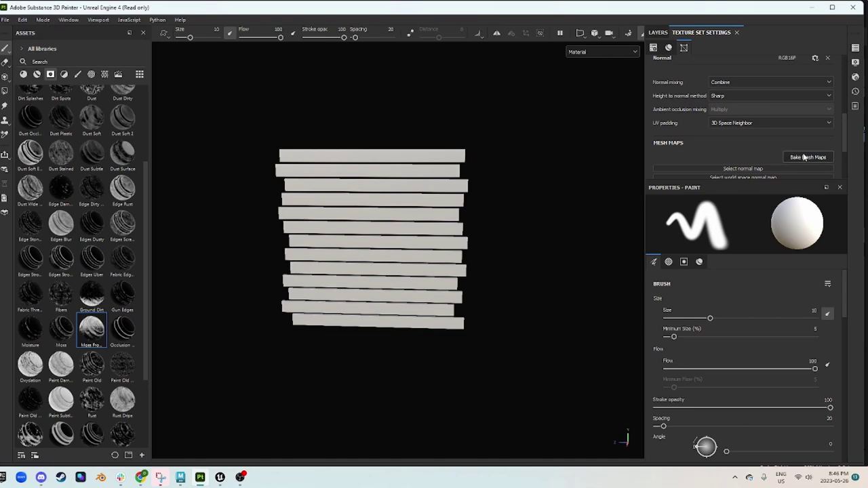
pyautogui.click(808, 158)
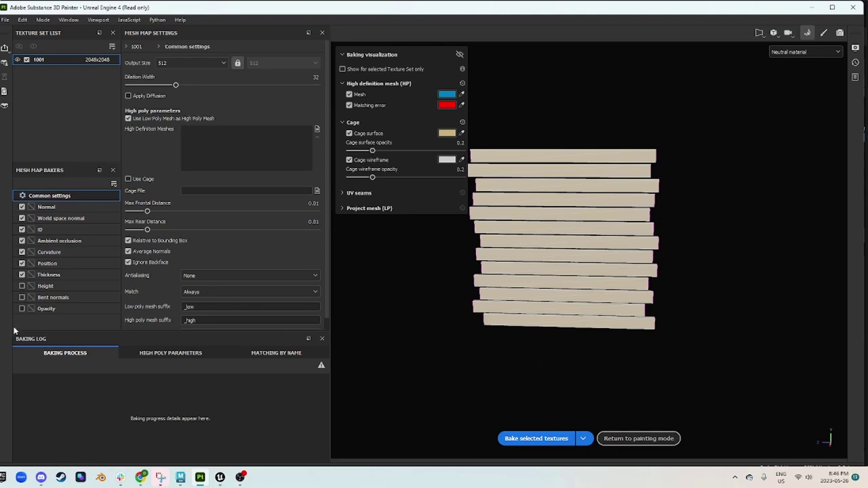
pyautogui.click(536, 438)
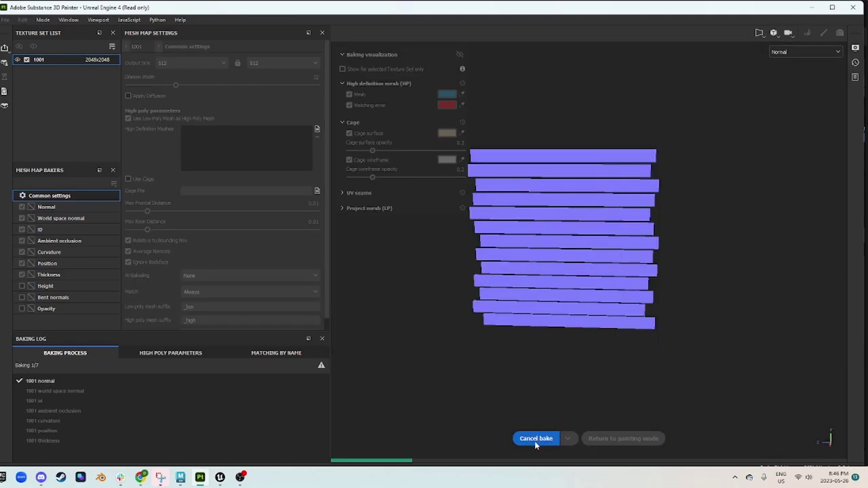
pyautogui.moveTo(203, 479)
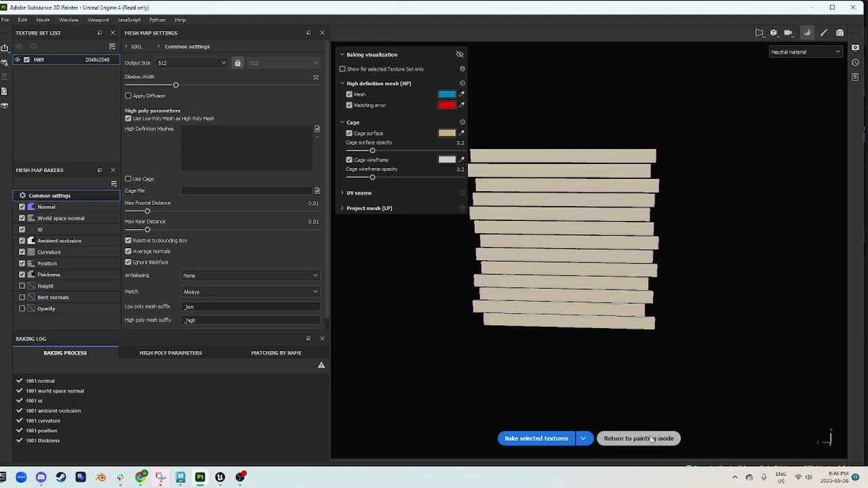
pyautogui.click(639, 438)
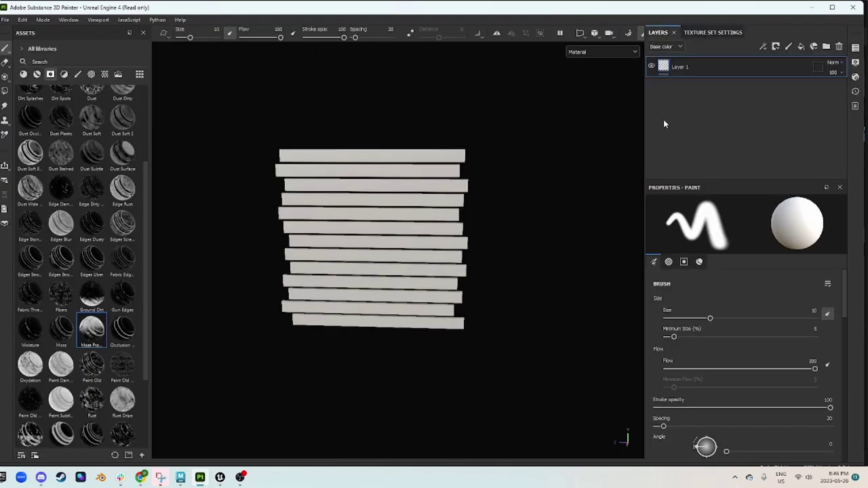
# Delete the default Layer 1 and add four fill layers to the stack.
pyautogui.keyDown('alt'); pyautogui.moveTo(496, 229); pyautogui.dragTo(538, 239); pyautogui.keyUp('alt')
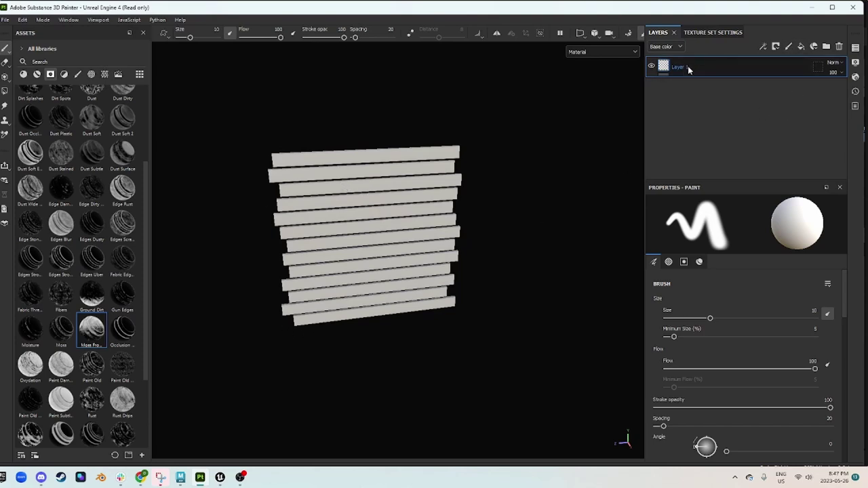
pyautogui.press('Delete')
pyautogui.click(801, 48)
pyautogui.click(801, 48)
pyautogui.click(802, 47)
pyautogui.click(802, 48)
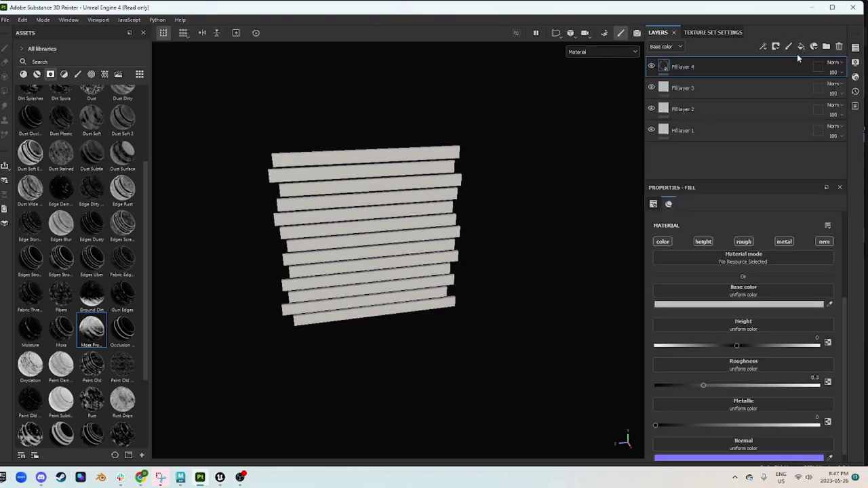
# Hide Fill layers 2, 3 and 4 and set the base color of Fill layer 1 to black.
pyautogui.keyDown('shift'); pyautogui.click(671, 110); pyautogui.keyUp('shift')
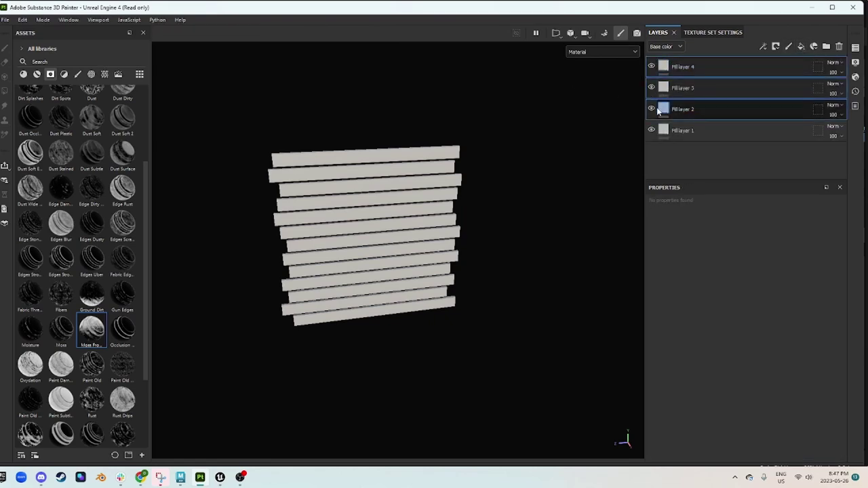
pyautogui.click(690, 130)
pyautogui.click(744, 306)
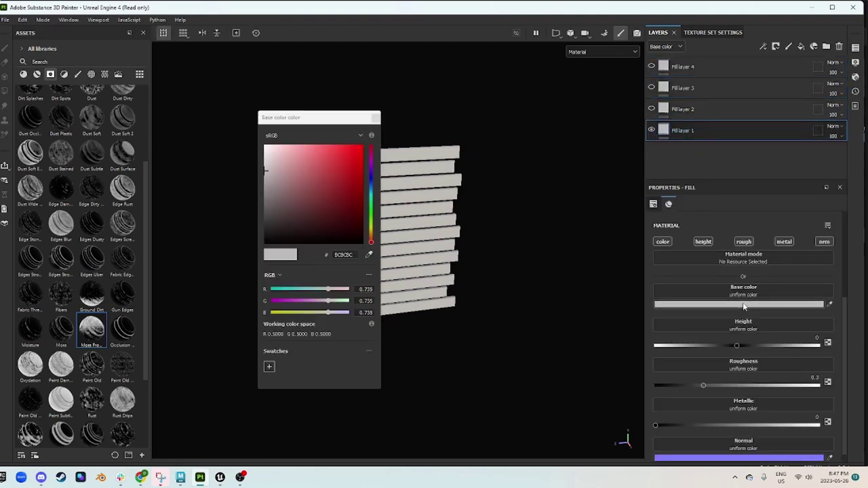
pyautogui.moveTo(337, 217); pyautogui.dragTo(257, 238)
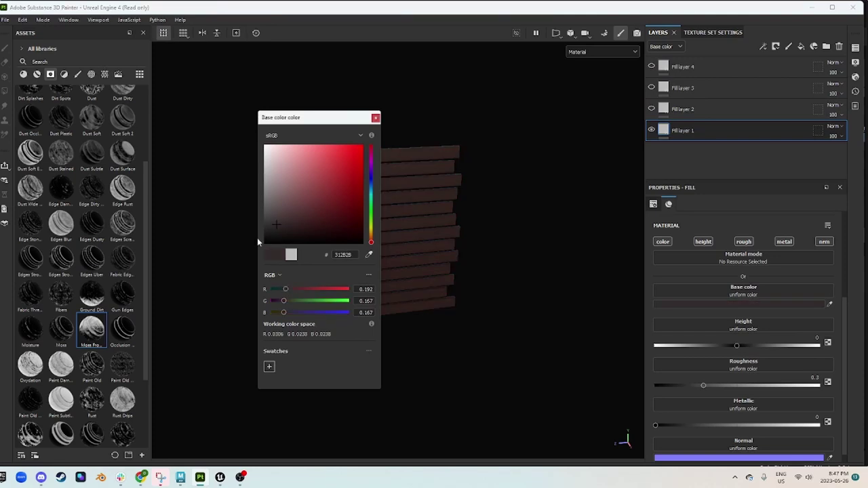
pyautogui.click(376, 117)
# Rotate the environment lighting and switch the viewport display to the Base color channel only.
pyautogui.moveTo(448, 237)
pyautogui.keyDown('shift'); pyautogui.mouseDown(button='right')
pyautogui.moveTo(421, 194)
pyautogui.moveTo(466, 199)
pyautogui.mouseUp(button='right'); pyautogui.keyUp('shift')
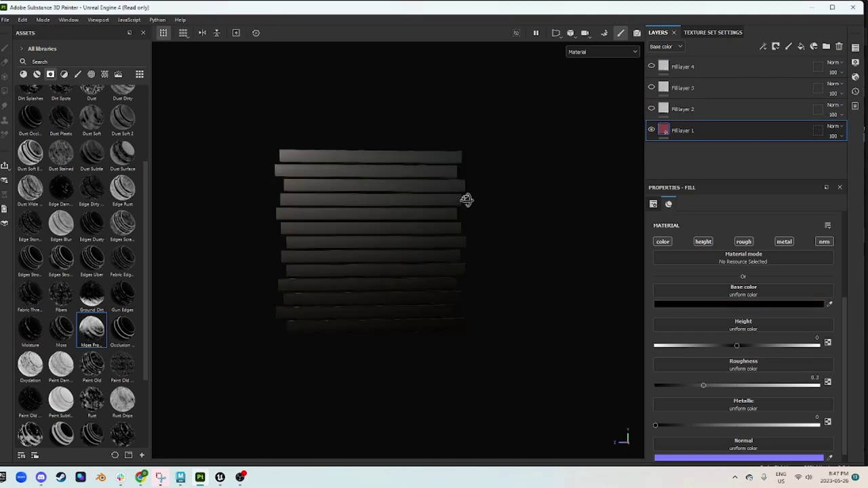
pyautogui.click(582, 53)
pyautogui.click(590, 90)
pyautogui.keyDown('alt'); pyautogui.moveTo(413, 152); pyautogui.dragTo(454, 175); pyautogui.keyUp('alt')
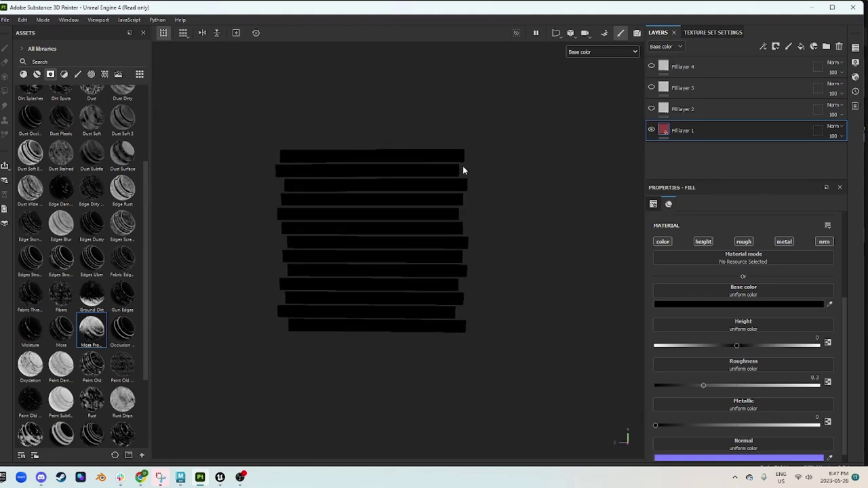
# Set the base color of Fill layer 2 to saturated red and make the layer visible.
pyautogui.click(658, 114)
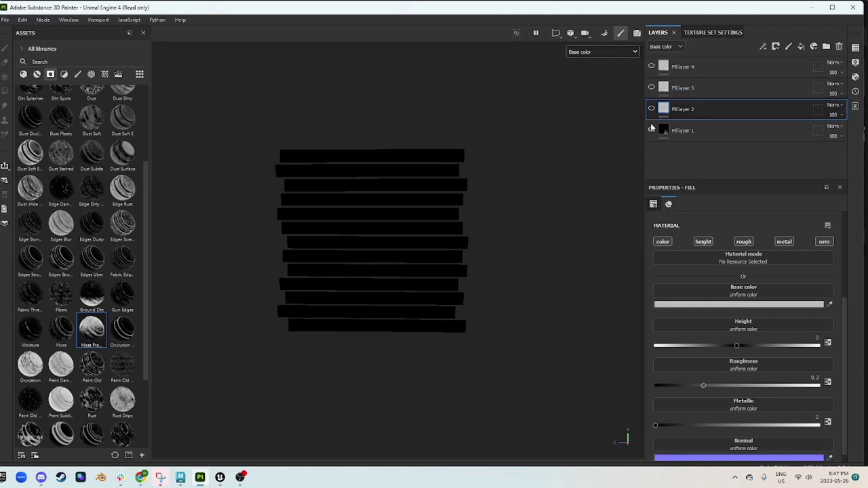
pyautogui.click(755, 305)
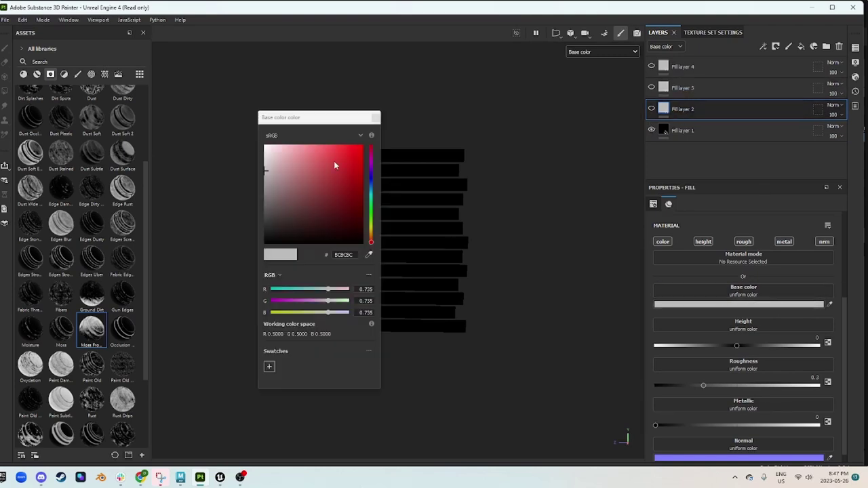
pyautogui.moveTo(334, 162); pyautogui.dragTo(388, 116)
pyautogui.click(375, 119)
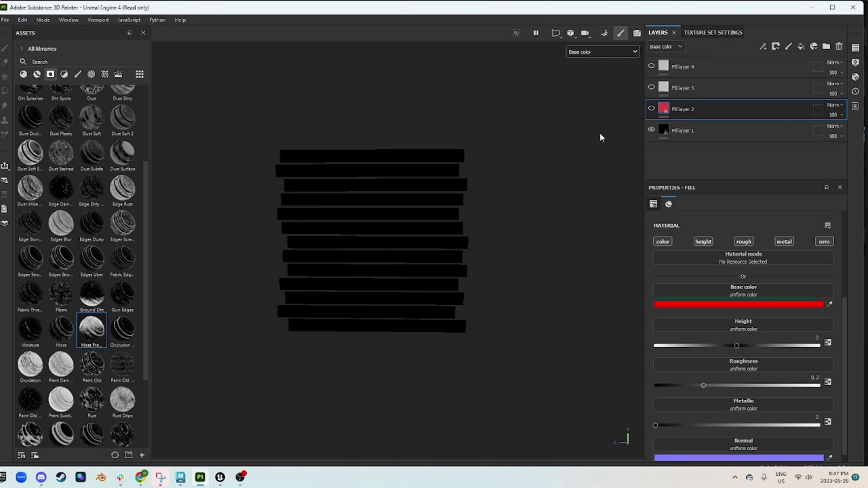
pyautogui.click(651, 109)
pyautogui.keyDown('alt'); pyautogui.moveTo(321, 201); pyautogui.dragTo(380, 202); pyautogui.keyUp('alt')
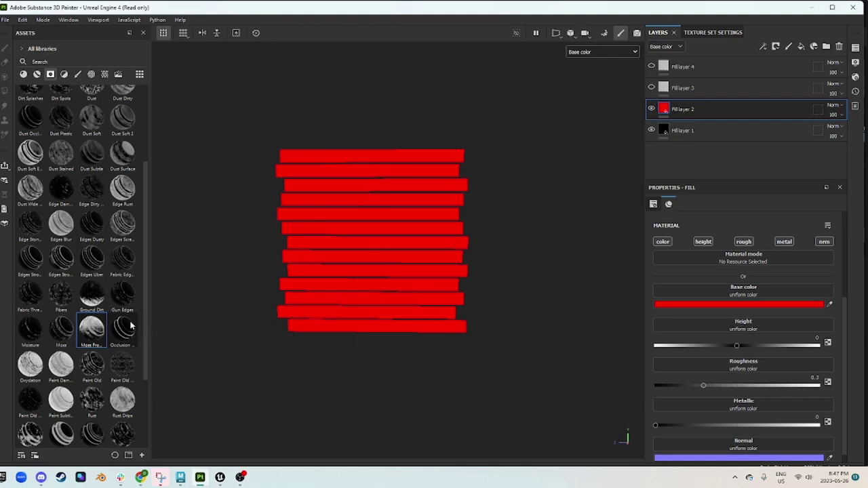
# Try the Occlusion smart mask on the red Fill layer 2 and check the effect on the planks.
pyautogui.moveTo(125, 330)
pyautogui.mouseDown()
pyautogui.moveTo(517, 246)
pyautogui.moveTo(665, 112)
pyautogui.moveTo(678, 114)
pyautogui.mouseUp()
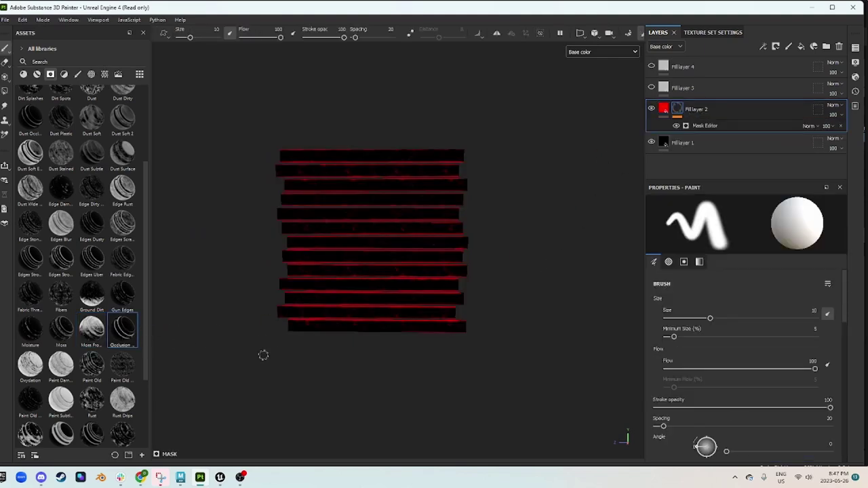
pyautogui.scroll(5, 323, 305)
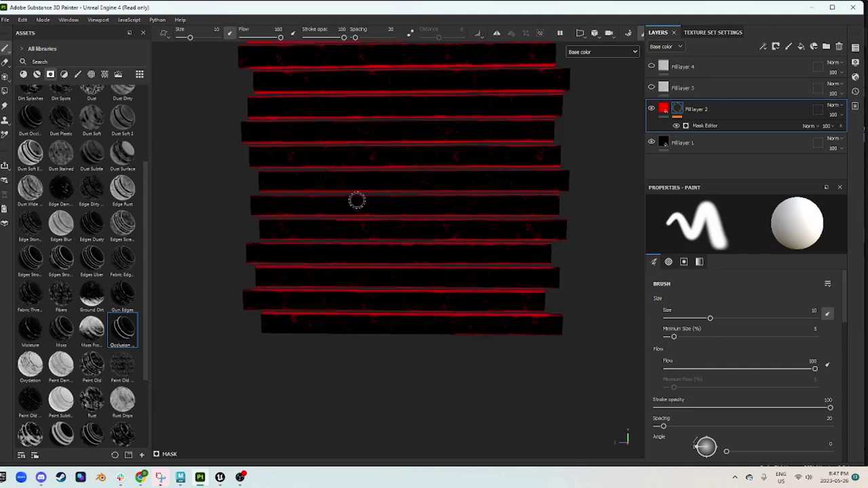
pyautogui.scroll(-4, 358, 194)
pyautogui.keyDown('alt'); pyautogui.moveTo(362, 188); pyautogui.dragTo(320, 194); pyautogui.keyUp('alt')
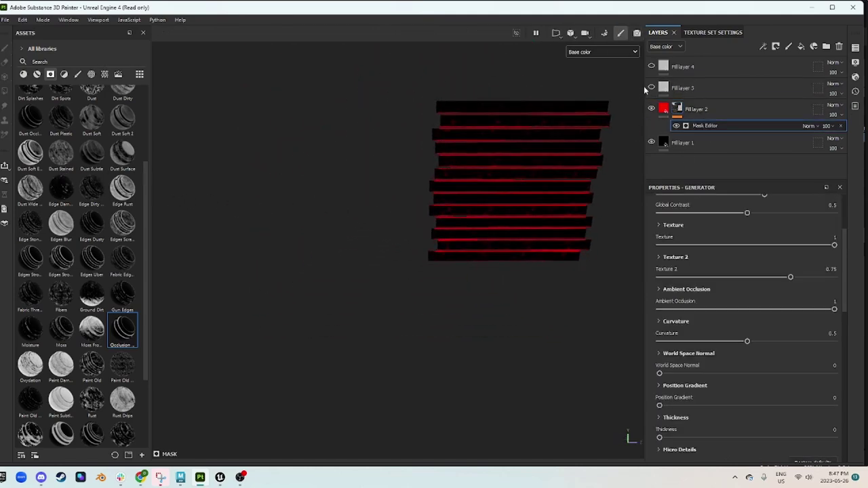
# Adjust the Mask Editor generator on Fill layer 2 to Global Balance 0.65, Global Contrast 0.47 and Curvature 0.57.
pyautogui.moveTo(645, 90); pyautogui.dragTo(537, 95)
pyautogui.scroll(2, 731, 267)
pyautogui.scroll(2, 731, 268)
pyautogui.moveTo(715, 305); pyautogui.dragTo(770, 306)
pyautogui.moveTo(689, 323)
pyautogui.mouseDown()
pyautogui.moveTo(583, 322)
pyautogui.moveTo(828, 323)
pyautogui.moveTo(703, 327)
pyautogui.mouseUp()
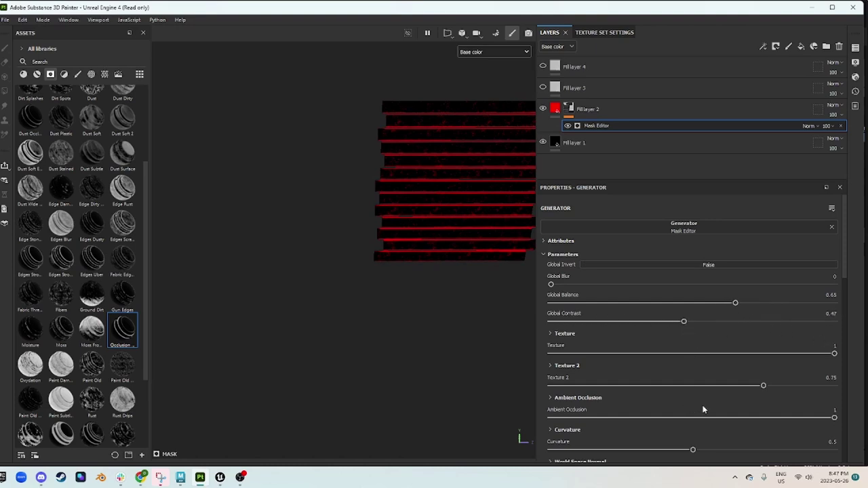
pyautogui.moveTo(805, 418); pyautogui.dragTo(841, 425)
pyautogui.scroll(-4, 736, 330)
pyautogui.scroll(2, 597, 286)
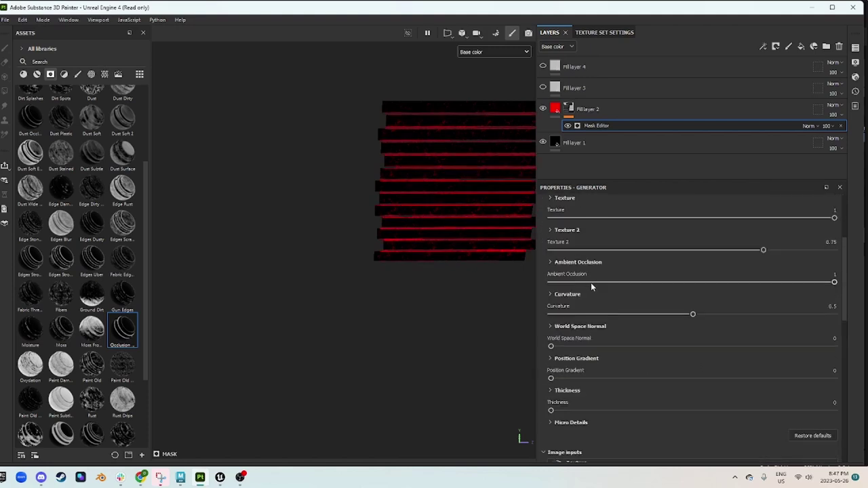
pyautogui.moveTo(693, 314); pyautogui.dragTo(765, 331)
pyautogui.keyDown('alt'); pyautogui.moveTo(273, 246); pyautogui.dragTo(391, 206); pyautogui.keyUp('alt')
pyautogui.keyDown('alt'); pyautogui.moveTo(392, 205); pyautogui.dragTo(421, 252, button='middle'); pyautogui.keyUp('alt')
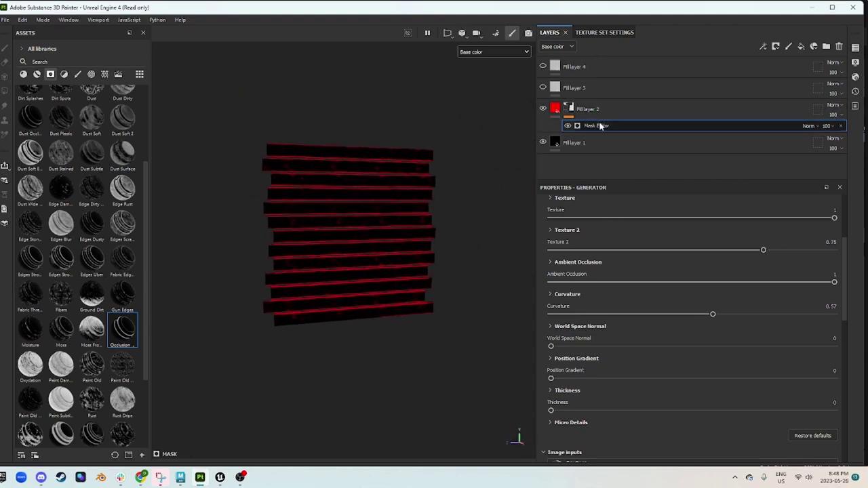
# Delete the Mask Editor generator from Fill layer 2 and try the Dirt Cavities smart mask on it.
pyautogui.press('Delete')
pyautogui.scroll(3, 80, 176)
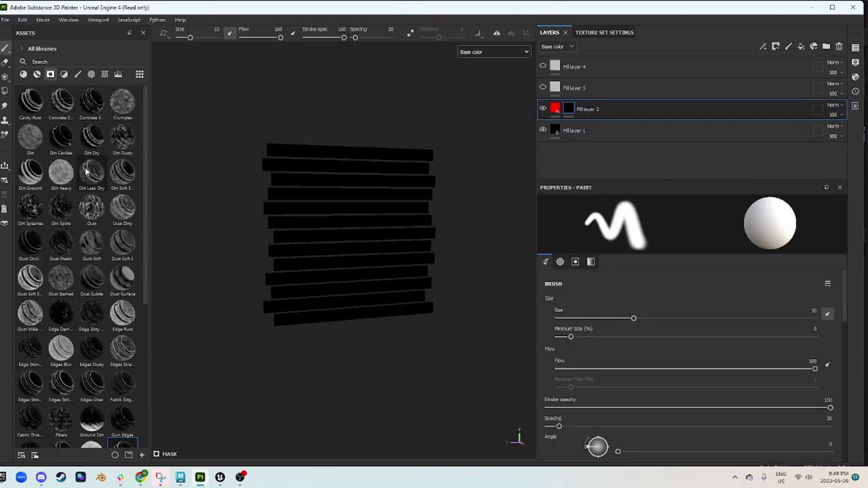
pyautogui.moveTo(66, 136)
pyautogui.mouseDown()
pyautogui.moveTo(132, 173)
pyautogui.moveTo(570, 114)
pyautogui.mouseUp()
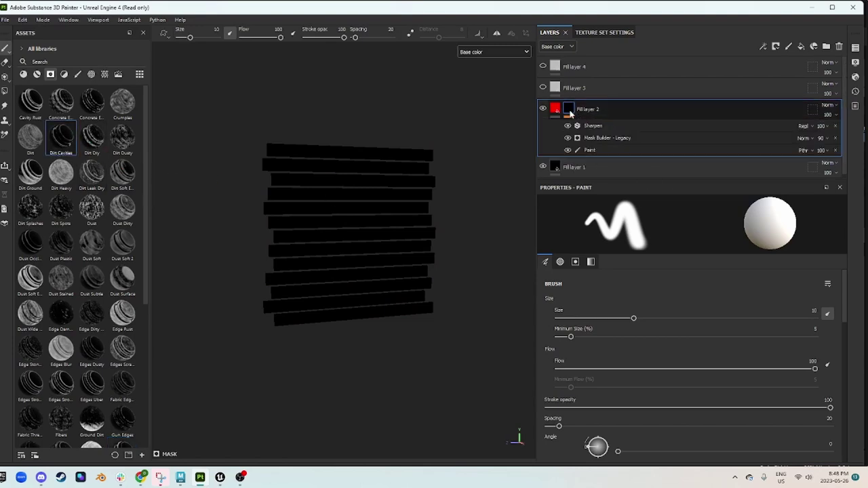
pyautogui.scroll(3, 401, 217)
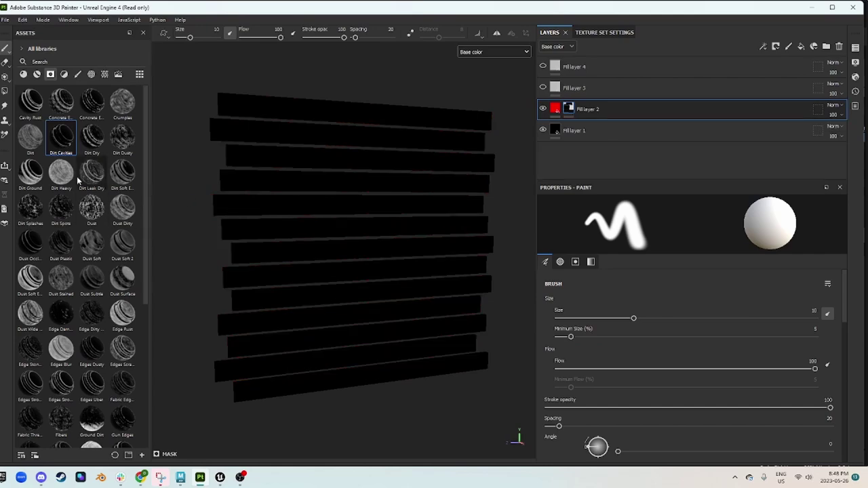
# Try the Dirt smart mask on Fill layer 2, inspect it on the planks, and undo it.
pyautogui.moveTo(31, 136); pyautogui.dragTo(655, 108)
pyautogui.keyDown('alt'); pyautogui.moveTo(285, 165); pyautogui.dragTo(529, 213); pyautogui.keyUp('alt')
pyautogui.scroll(-2, 285, 217)
pyautogui.keyDown('alt'); pyautogui.moveTo(284, 217); pyautogui.dragTo(368, 213, button='middle'); pyautogui.keyUp('alt')
pyautogui.scroll(-1, 368, 213)
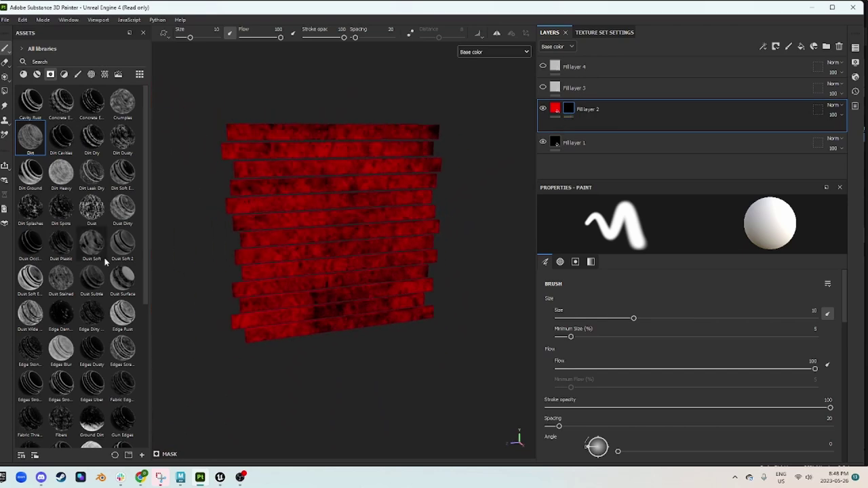
pyautogui.hotkey('ctrl', 'z')
# Apply the Dust Occlusion smart mask to Fill layer 2 and move the layer to the top of the stack.
pyautogui.moveTo(31, 243); pyautogui.dragTo(576, 112)
pyautogui.keyDown('alt'); pyautogui.moveTo(355, 235); pyautogui.dragTo(390, 241); pyautogui.keyUp('alt')
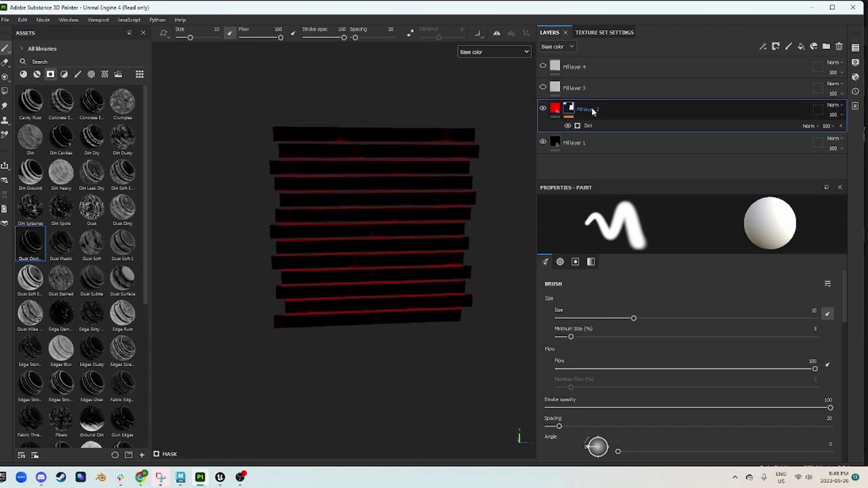
pyautogui.moveTo(594, 112); pyautogui.dragTo(597, 68)
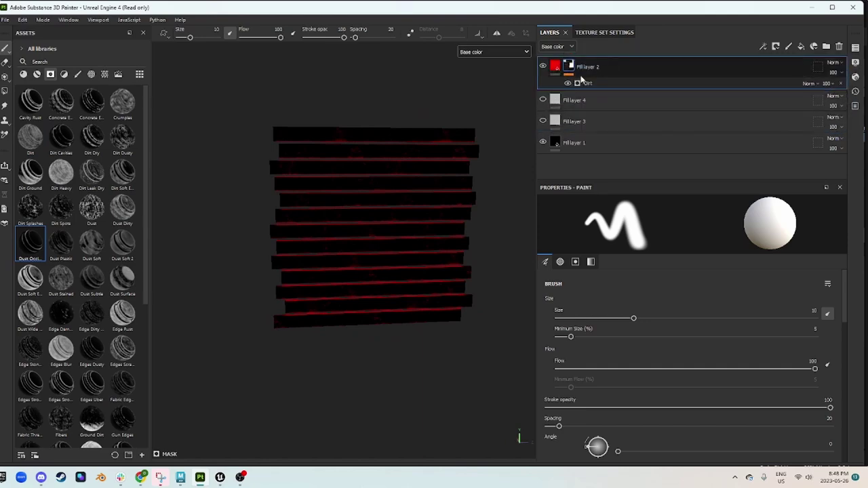
pyautogui.scroll(6, 366, 208)
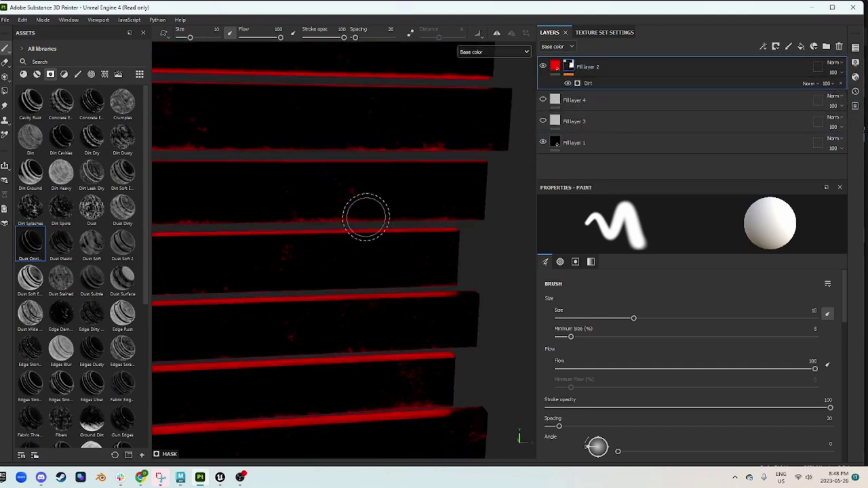
pyautogui.scroll(-6, 367, 208)
pyautogui.moveTo(394, 206); pyautogui.dragTo(462, 246, button='middle')
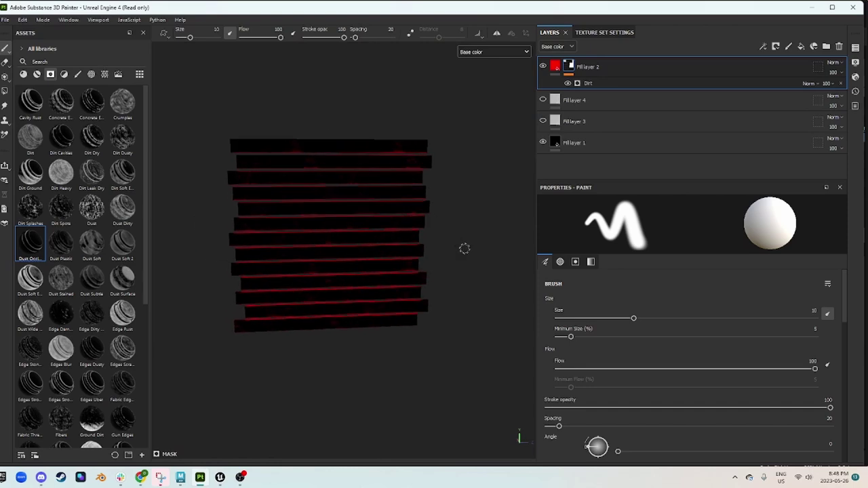
# Make Fill layer 3 visible, leave only its color channel active, and set its base color to pure blue (0000FF).
pyautogui.click(543, 122)
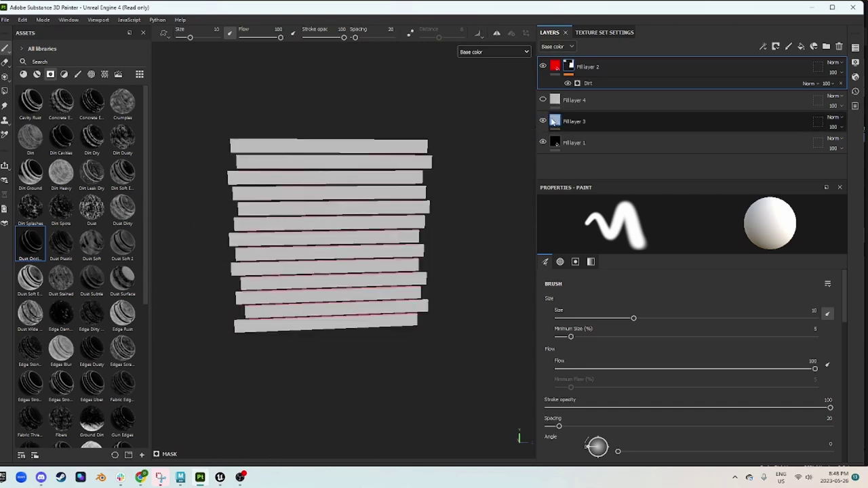
pyautogui.click(574, 122)
pyautogui.click(554, 242)
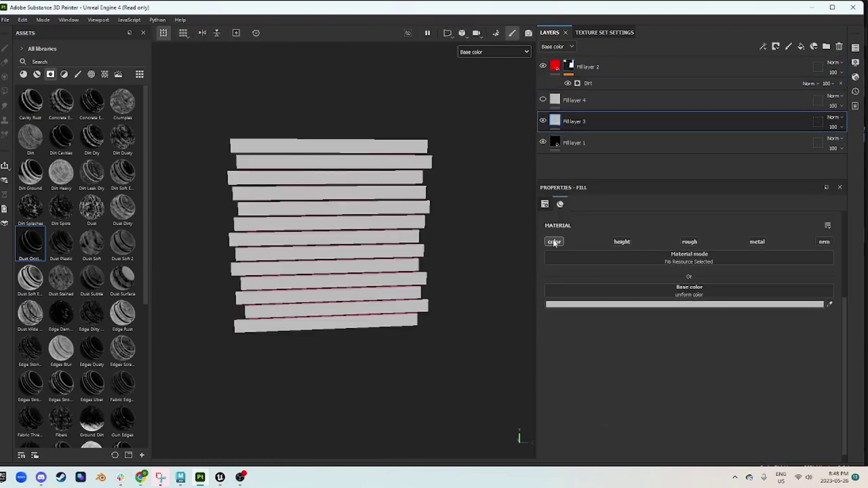
pyautogui.click(659, 305)
pyautogui.moveTo(328, 300); pyautogui.dragTo(347, 312)
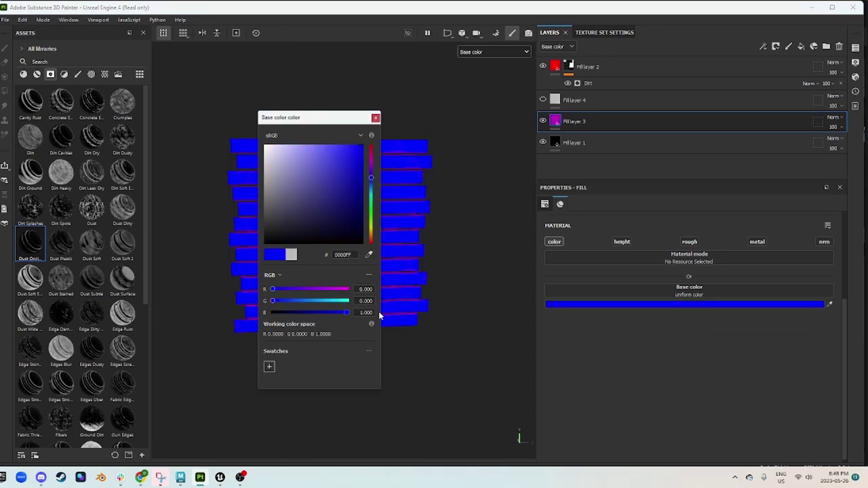
pyautogui.click(376, 118)
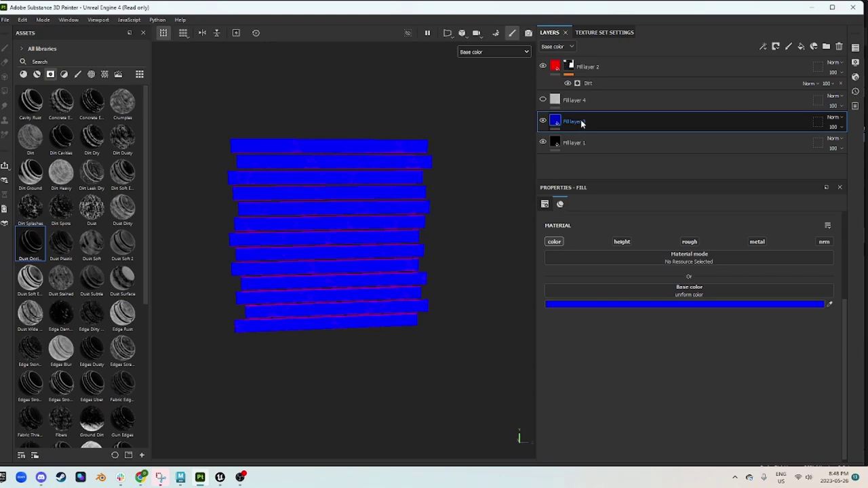
# Apply the Ground Dirt smart mask to the blue Fill layer 3 and inspect it on the planks.
pyautogui.scroll(-5, 74, 272)
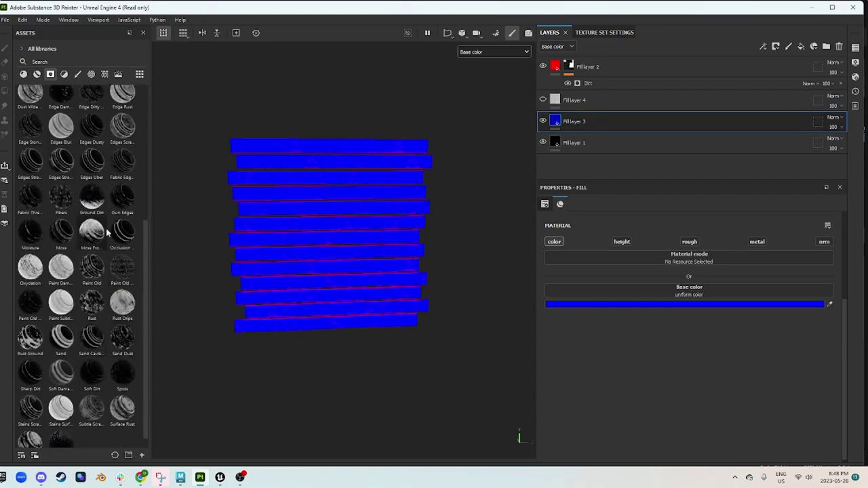
pyautogui.moveTo(91, 197)
pyautogui.mouseDown()
pyautogui.moveTo(236, 228)
pyautogui.moveTo(581, 129)
pyautogui.mouseUp()
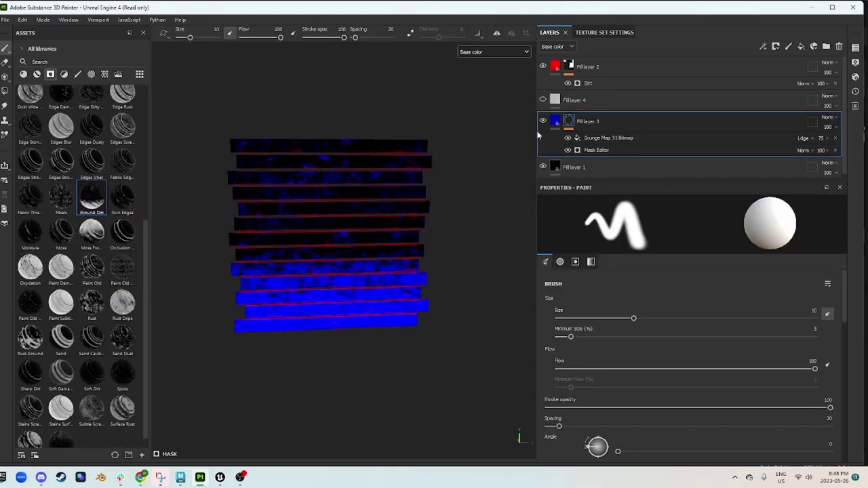
pyautogui.moveTo(429, 226)
pyautogui.keyDown('alt'); pyautogui.mouseDown()
pyautogui.moveTo(235, 249)
pyautogui.moveTo(161, 189)
pyautogui.moveTo(415, 201)
pyautogui.moveTo(421, 229)
pyautogui.mouseUp(); pyautogui.keyUp('alt')
pyautogui.scroll(3, 292, 263)
pyautogui.moveTo(292, 263)
pyautogui.keyDown('alt'); pyautogui.mouseDown(button='middle')
pyautogui.moveTo(316, 223)
pyautogui.moveTo(275, 262)
pyautogui.mouseUp(button='middle'); pyautogui.keyUp('alt')
pyautogui.scroll(-3, 275, 262)
pyautogui.moveTo(276, 262)
pyautogui.keyDown('alt'); pyautogui.mouseDown()
pyautogui.moveTo(310, 240)
pyautogui.moveTo(303, 235)
pyautogui.moveTo(379, 277)
pyautogui.mouseUp(); pyautogui.keyUp('alt')
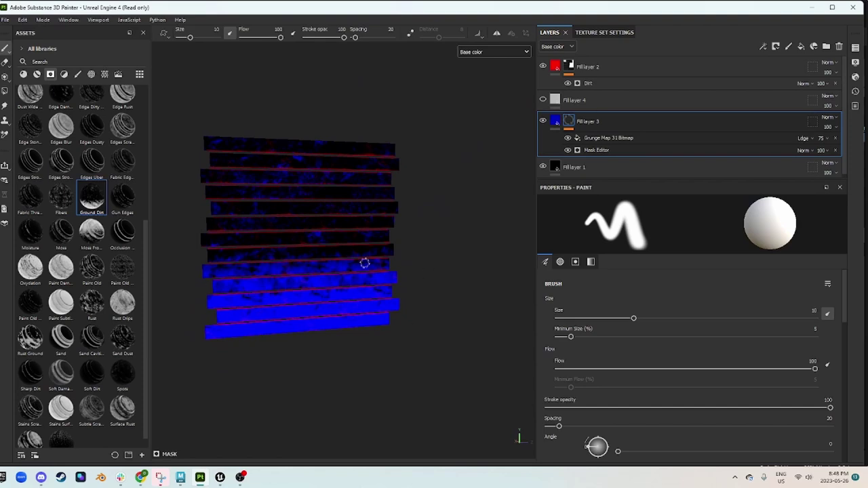
# Make Fill layer 4 visible, leave only its color channel active, and set its base color to pure green (00FF00).
pyautogui.click(543, 100)
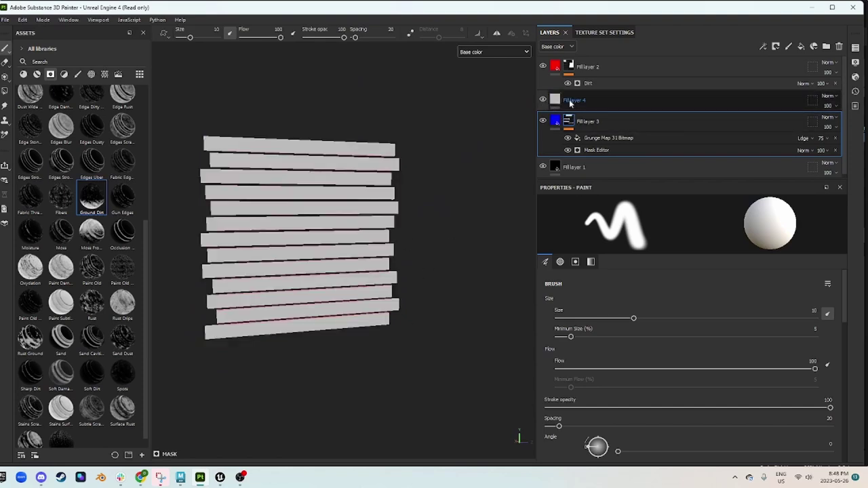
pyautogui.click(555, 100)
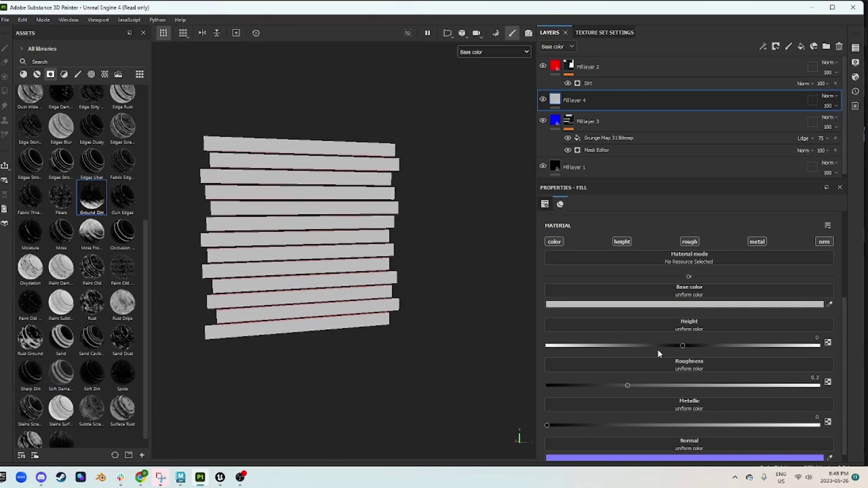
pyautogui.click(554, 243)
pyautogui.click(641, 306)
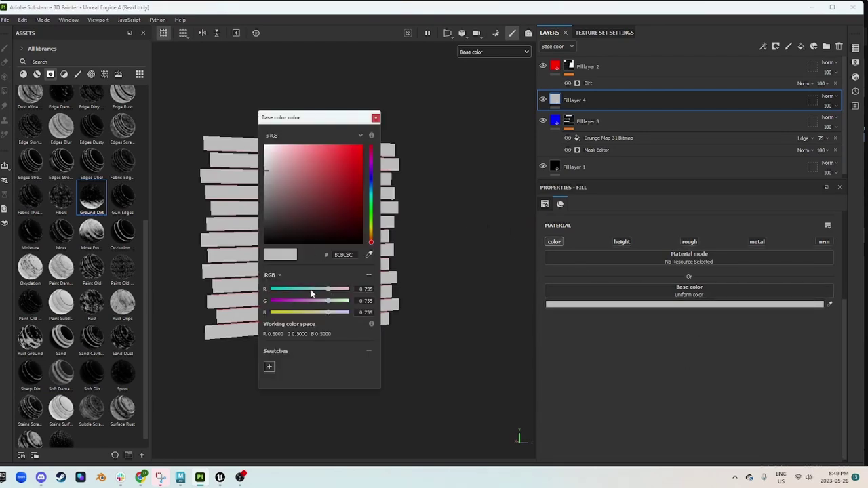
pyautogui.moveTo(330, 290); pyautogui.dragTo(271, 290)
pyautogui.moveTo(326, 311); pyautogui.dragTo(349, 301)
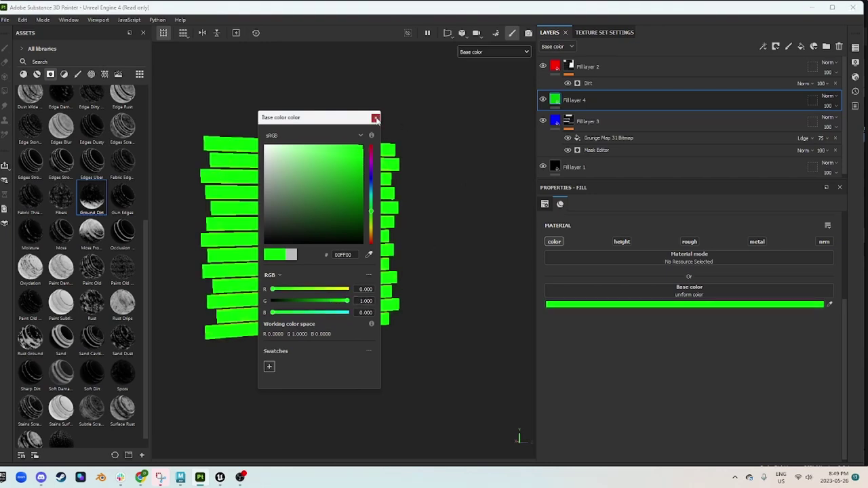
pyautogui.click(376, 118)
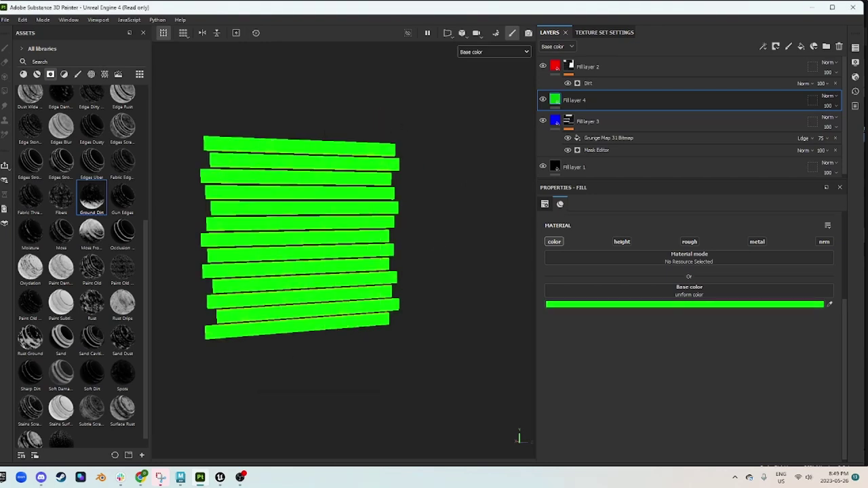
# Apply the Dirt Dusty smart mask to the green Fill layer 4 and inspect it on the planks.
pyautogui.scroll(3, 68, 169)
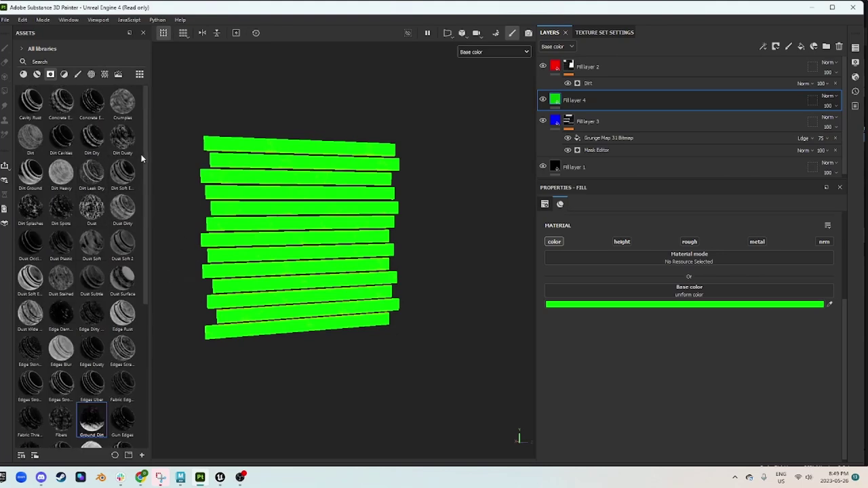
pyautogui.moveTo(121, 139); pyautogui.dragTo(568, 105)
pyautogui.keyDown('alt'); pyautogui.moveTo(321, 162); pyautogui.dragTo(291, 166); pyautogui.keyUp('alt')
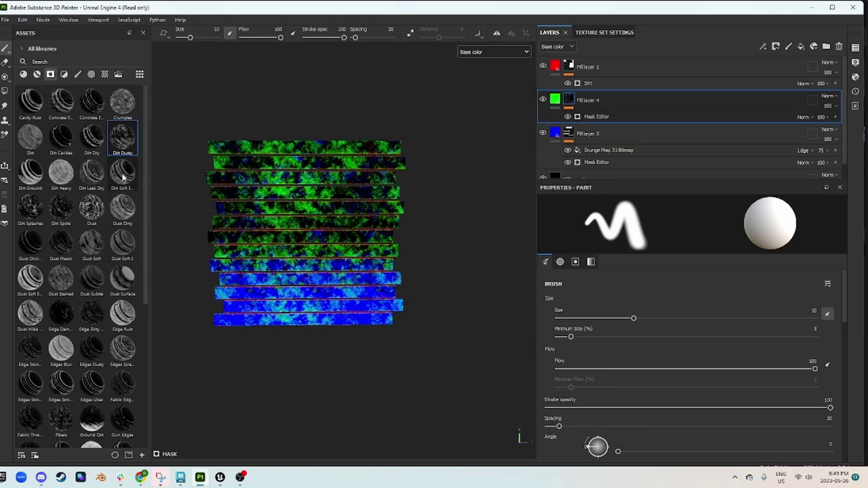
# Try a Dirt Soft, the Dirt Cavities and the Crumples smart mask on Fill layer 4 and undo the trials.
pyautogui.moveTo(118, 179); pyautogui.dragTo(601, 117)
pyautogui.hotkey('ctrl', 'z')
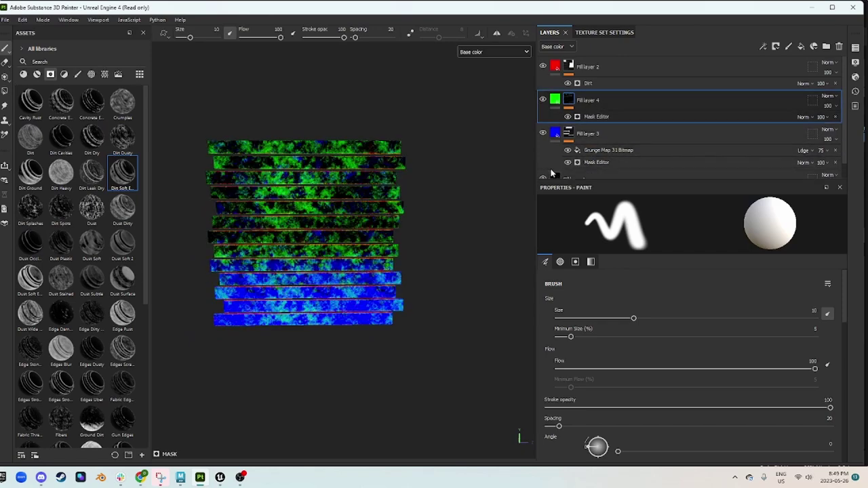
pyautogui.click(61, 136)
pyautogui.keyDown('alt'); pyautogui.moveTo(357, 120); pyautogui.dragTo(337, 111); pyautogui.keyUp('alt')
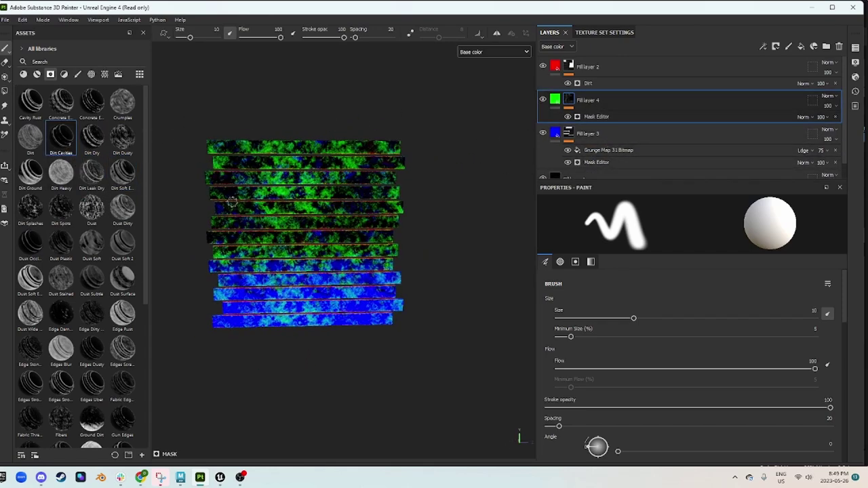
pyautogui.moveTo(122, 101); pyautogui.dragTo(567, 134)
pyautogui.hotkey('ctrl', 'z')
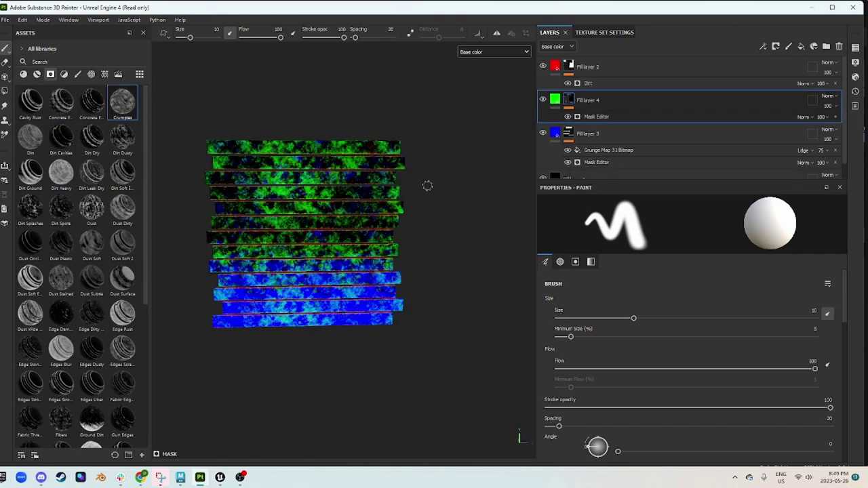
pyautogui.moveTo(230, 171)
pyautogui.keyDown('alt'); pyautogui.mouseDown()
pyautogui.moveTo(268, 157)
pyautogui.moveTo(537, 152)
pyautogui.moveTo(252, 162)
pyautogui.moveTo(230, 167)
pyautogui.moveTo(217, 192)
pyautogui.moveTo(209, 122)
pyautogui.moveTo(230, 164)
pyautogui.mouseUp(); pyautogui.keyUp('alt')
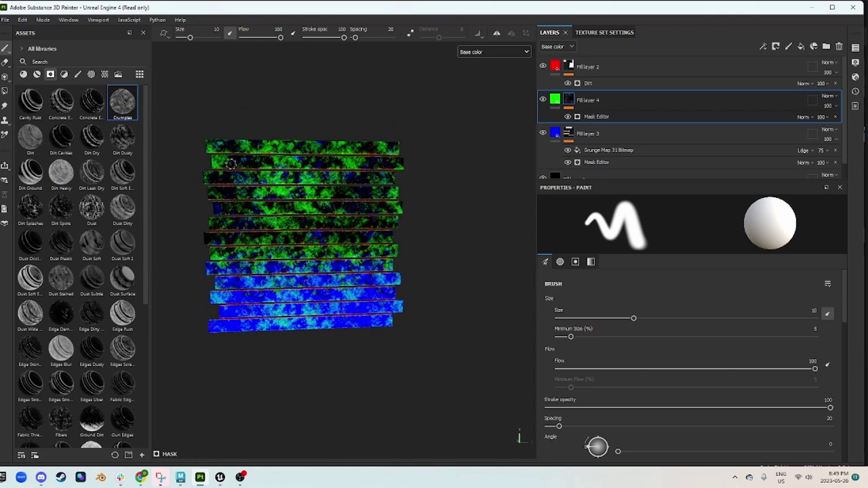
# Open the texture export settings and leave only the base color output map enabled for texture set 1001.
pyautogui.click(5, 20)
pyautogui.click(367, 107)
pyautogui.click(10, 21)
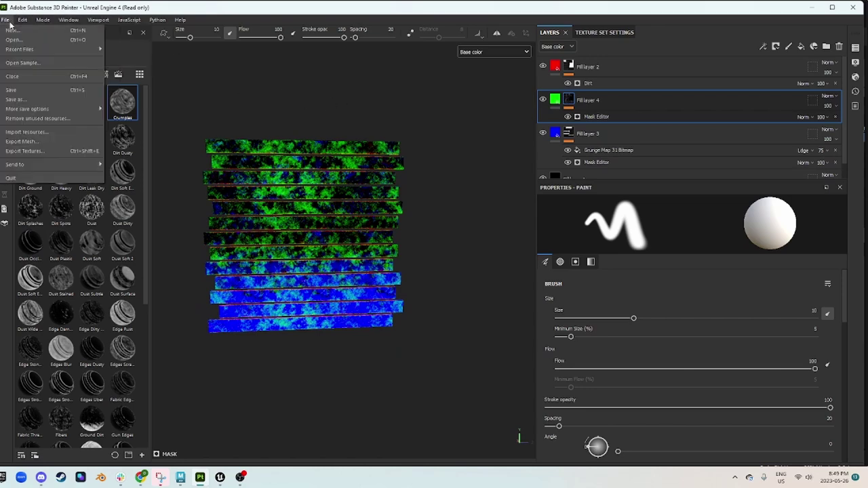
pyautogui.click(59, 151)
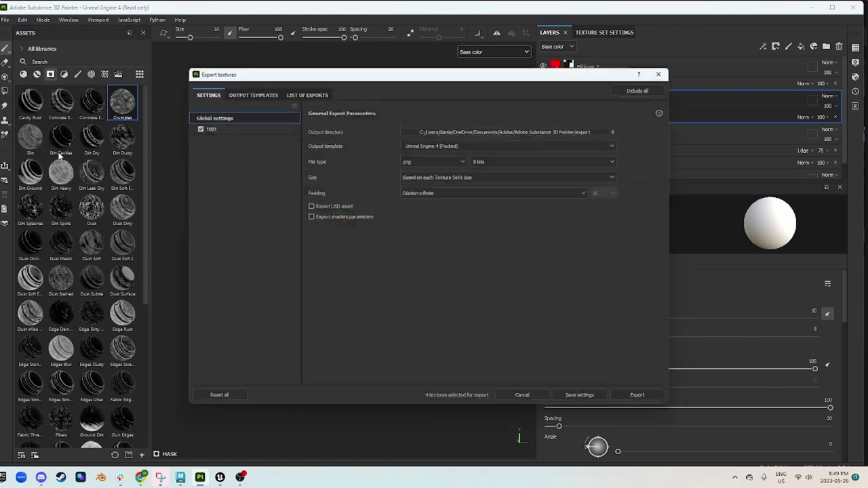
pyautogui.click(216, 114)
pyautogui.click(224, 127)
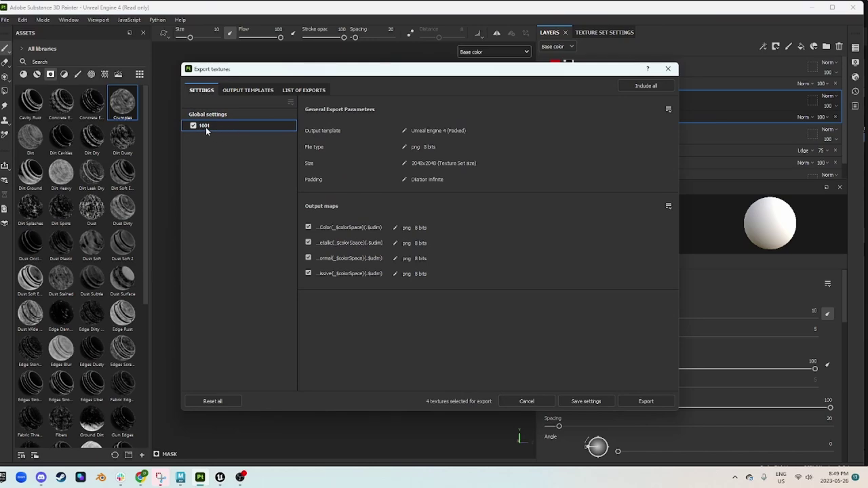
pyautogui.moveTo(454, 78); pyautogui.dragTo(324, 61)
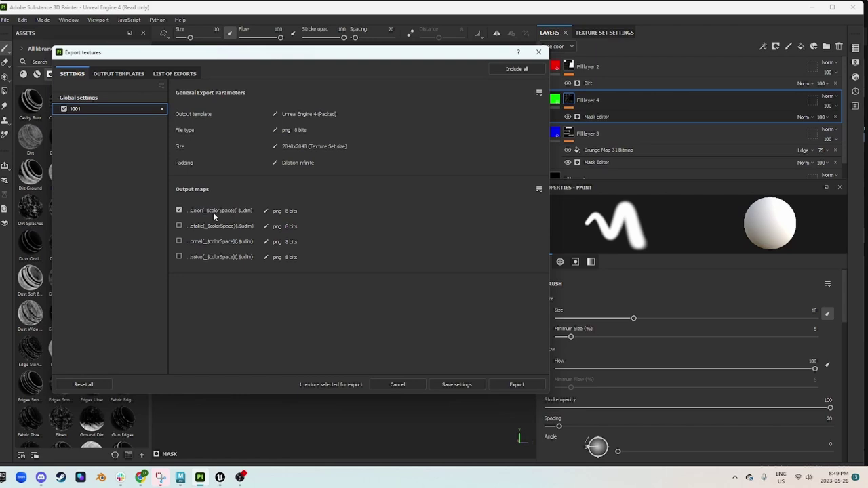
# Set the global output directory to the Week_03/Textures/Masks folder under Storage/02 - Teaching/02 - CGPro on drive D.
pyautogui.click(128, 99)
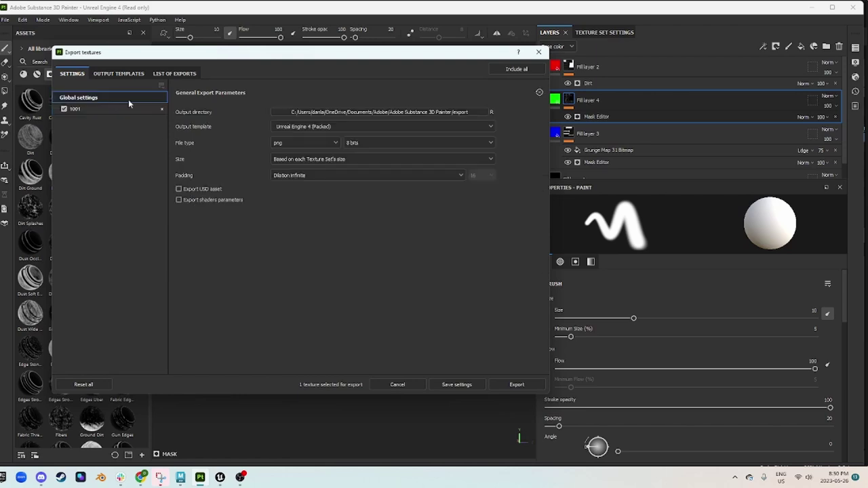
pyautogui.click(480, 113)
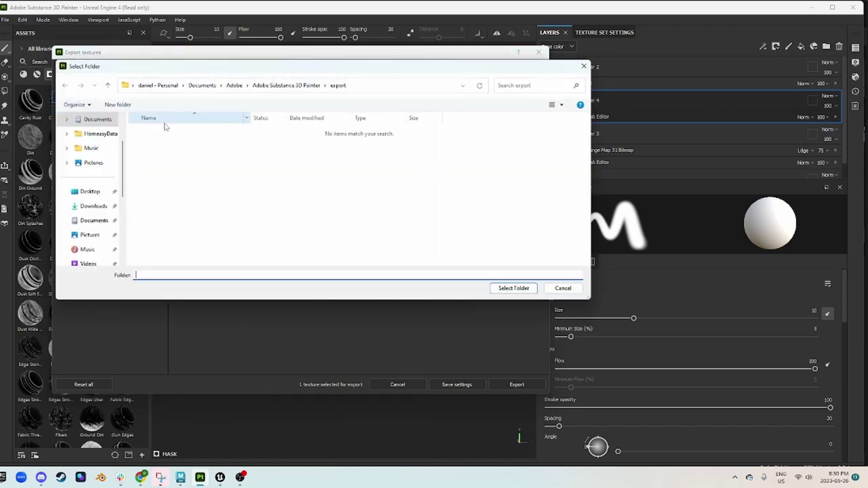
pyautogui.scroll(-3, 87, 204)
pyautogui.scroll(-2, 75, 224)
pyautogui.scroll(1, 75, 231)
pyautogui.click(102, 249)
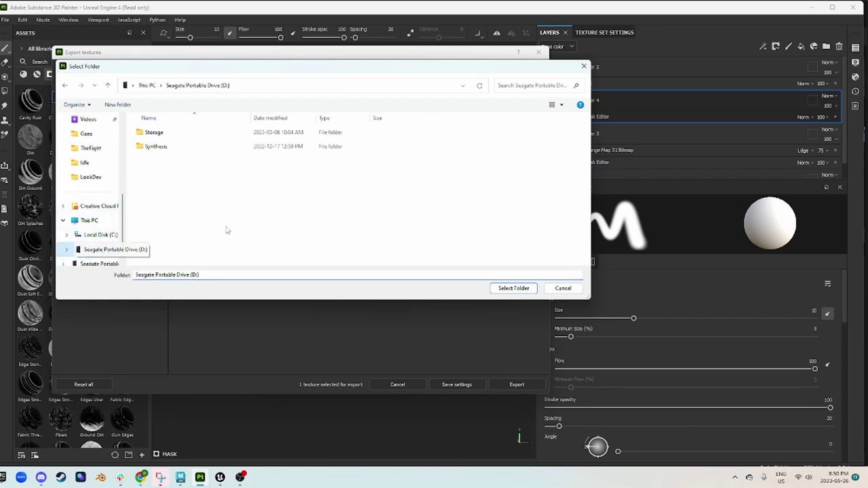
pyautogui.doubleClick(154, 132)
pyautogui.doubleClick(160, 161)
pyautogui.doubleClick(162, 175)
pyautogui.click(154, 133)
pyautogui.doubleClick(154, 133)
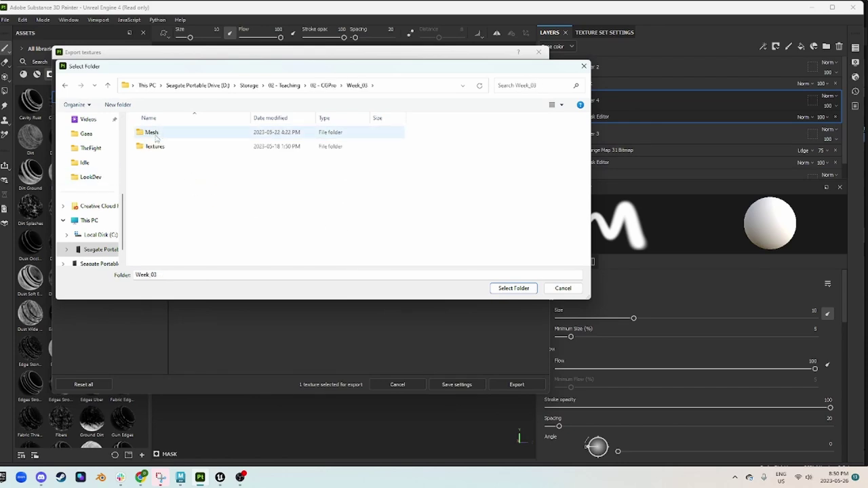
pyautogui.click(157, 148)
pyautogui.doubleClick(175, 147)
pyautogui.click(170, 132)
pyautogui.doubleClick(170, 133)
pyautogui.click(495, 288)
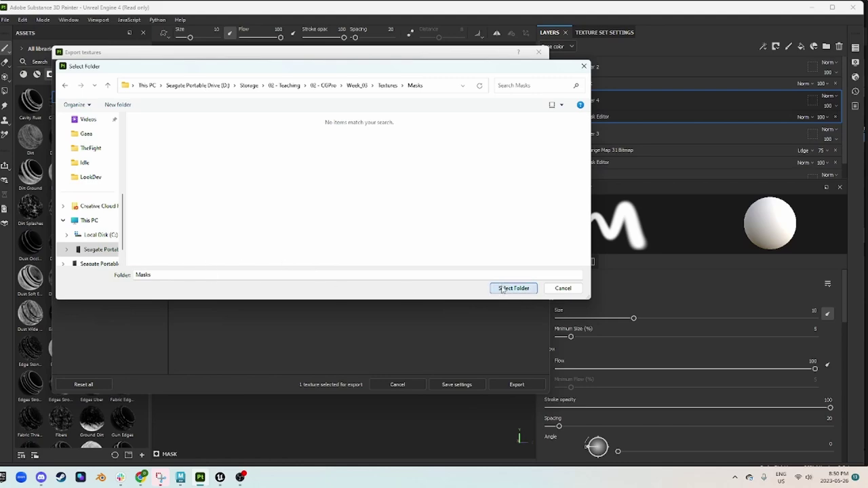
# Export the base color texture and close the export window.
pyautogui.click(517, 385)
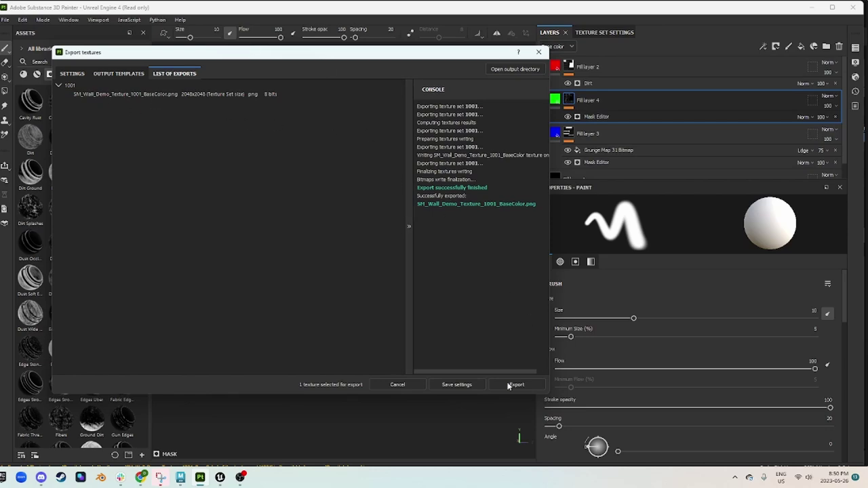
pyautogui.click(539, 52)
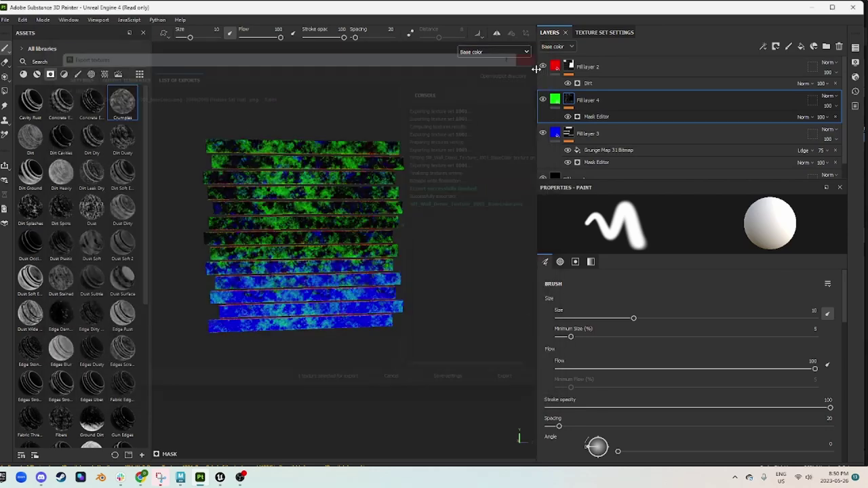
# Switch to Maya and delete the UCX_Combined_A3CD5717 collision mesh from the scene.
pyautogui.click(812, 7)
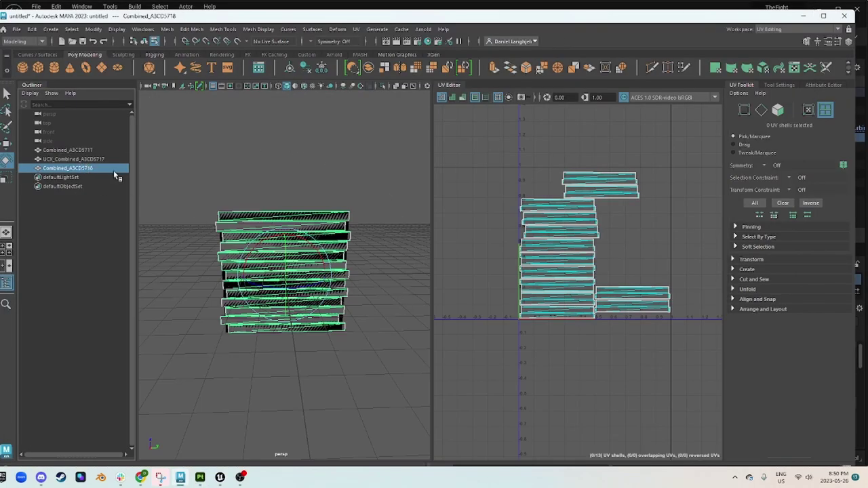
pyautogui.click(73, 159)
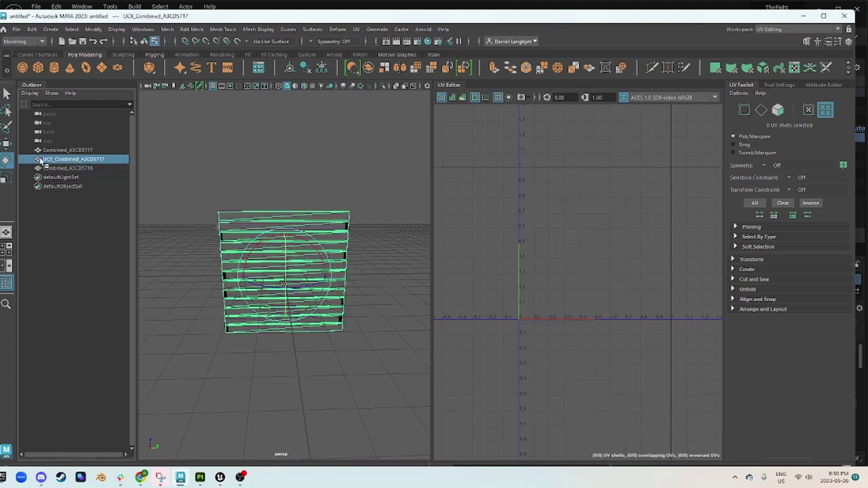
pyautogui.moveTo(42, 161); pyautogui.dragTo(50, 151)
# Rename the Combined_A3CD5717 mesh to SM_Wall_YoutubeDemo.
pyautogui.click(56, 151)
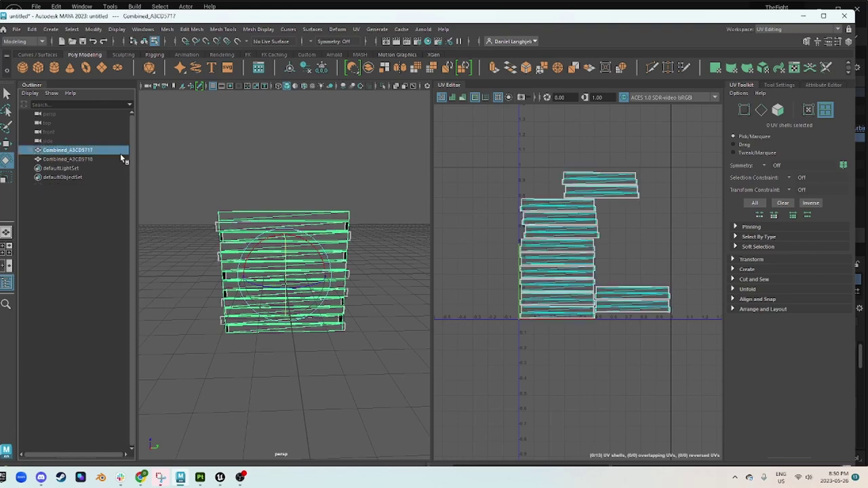
pyautogui.doubleClick(75, 151)
pyautogui.write('SM_Wall_YoputubeDemo')
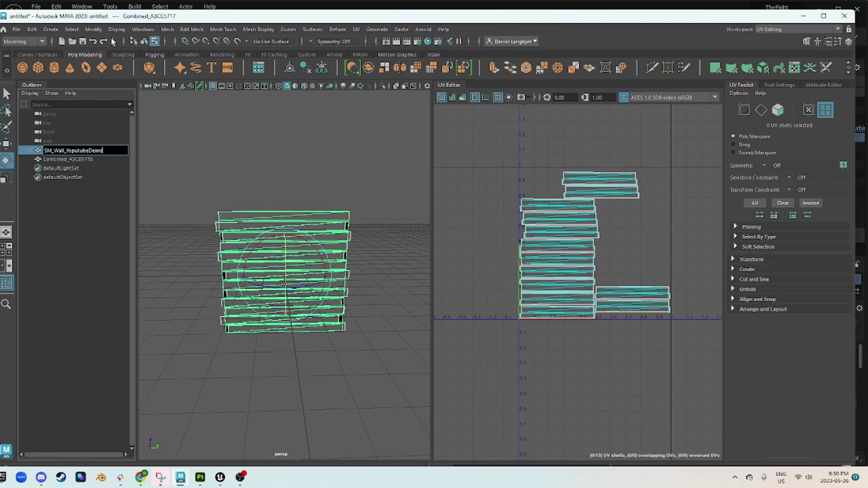
pyautogui.press('Return')
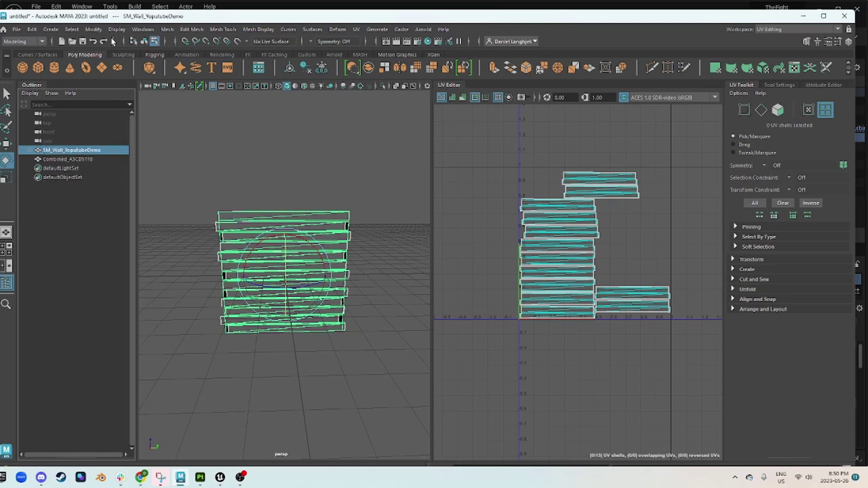
pyautogui.doubleClick(76, 152)
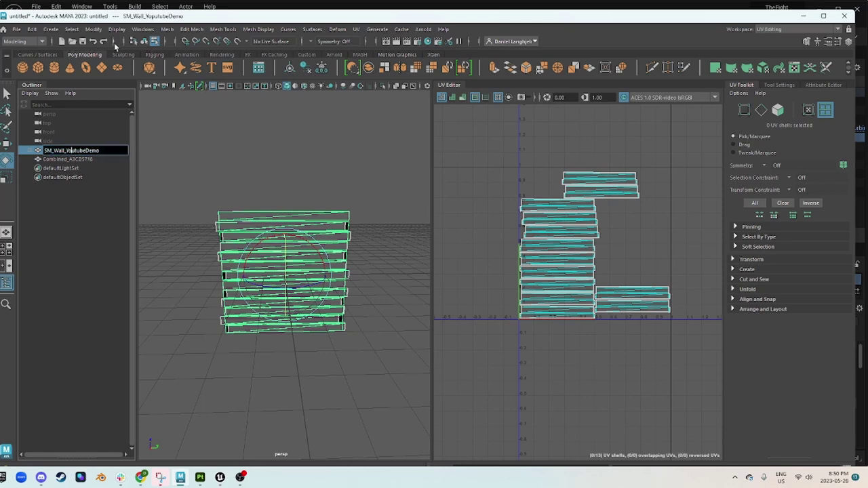
pyautogui.press('Delete')
pyautogui.press('Return')
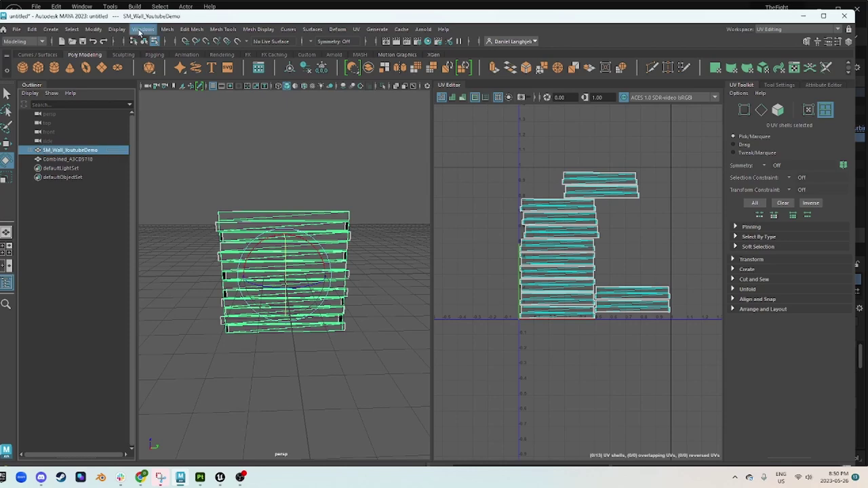
# Export only the SM_Wall_YoutubeDemo mesh to the Desktop as SM_Wall_YoutubeDemo.FBX.
pyautogui.click(97, 206)
pyautogui.click(81, 162)
pyautogui.keyDown('shift'); pyautogui.click(86, 153); pyautogui.keyUp('shift')
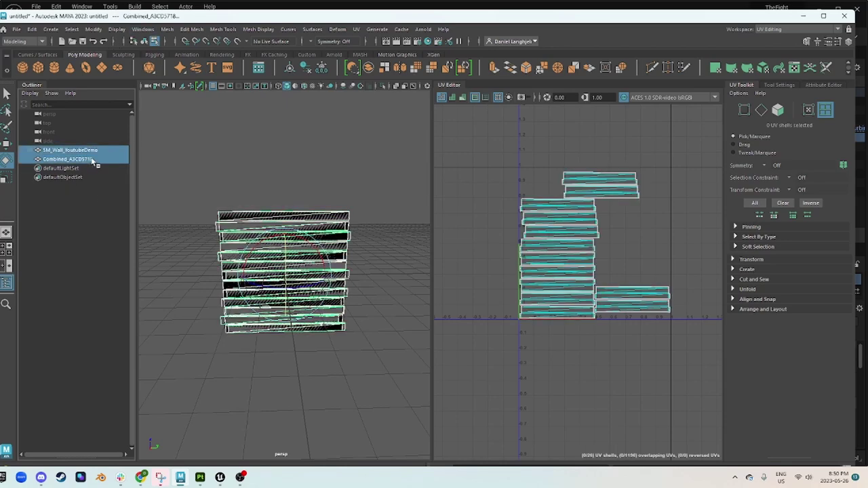
pyautogui.keyDown('ctrl'); pyautogui.click(86, 158); pyautogui.keyUp('ctrl')
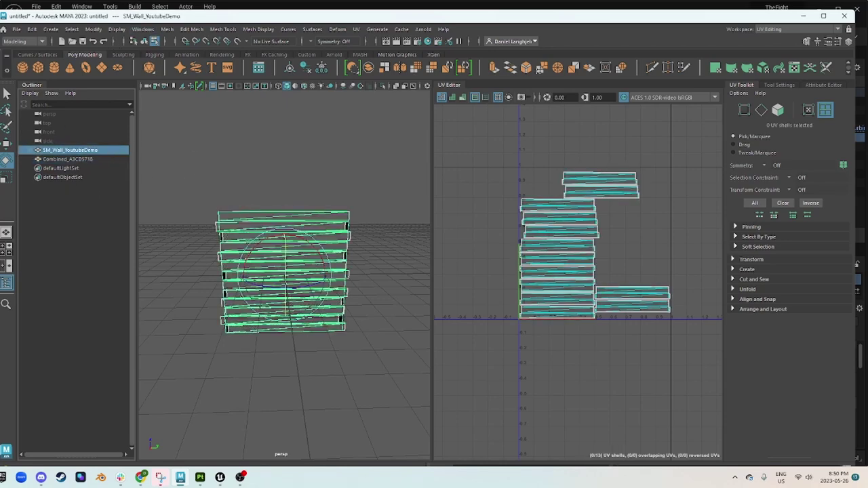
pyautogui.click(16, 30)
pyautogui.click(59, 150)
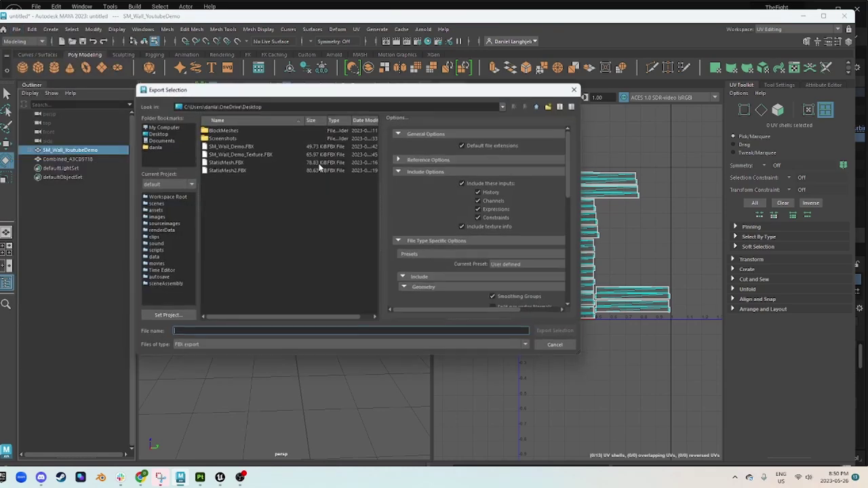
pyautogui.click(231, 146)
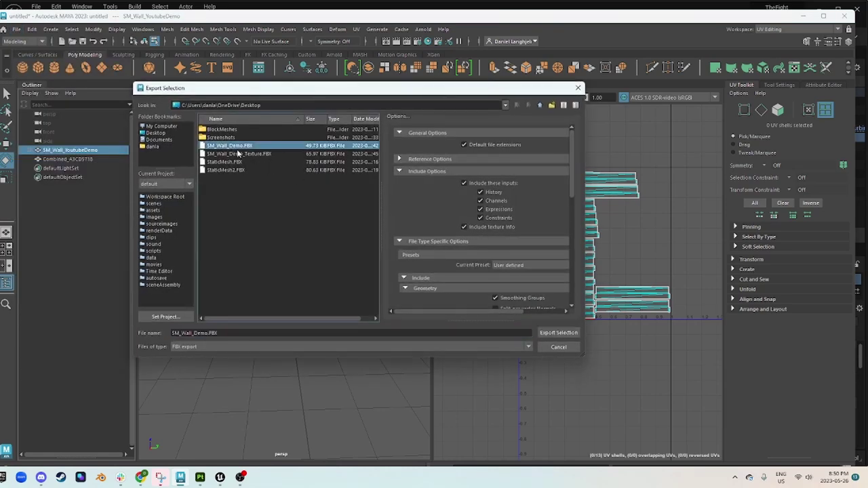
pyautogui.click(576, 332)
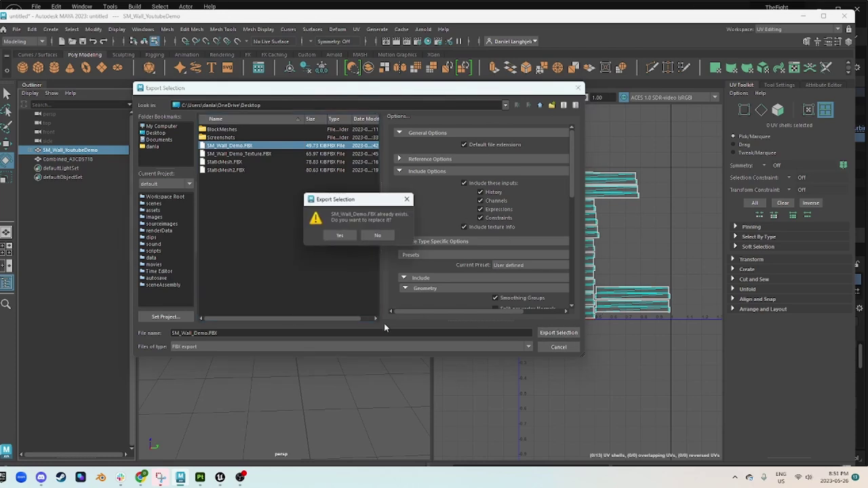
pyautogui.click(378, 236)
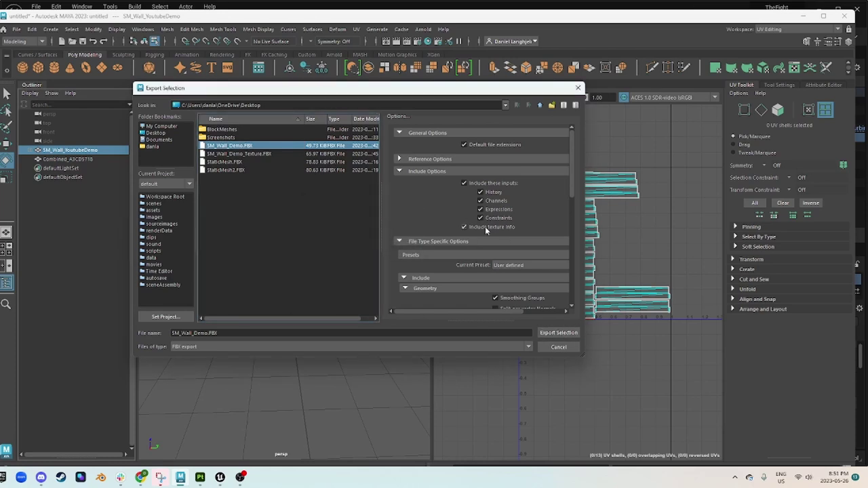
pyautogui.click(207, 333)
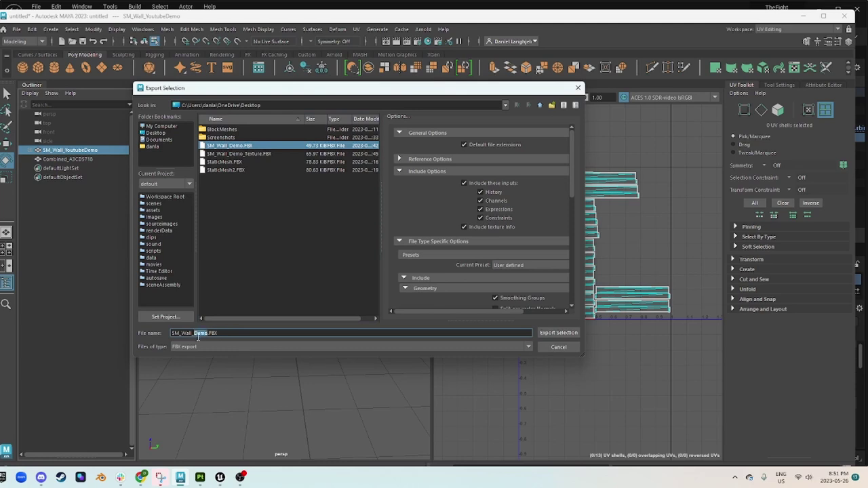
pyautogui.press('BackSpace')
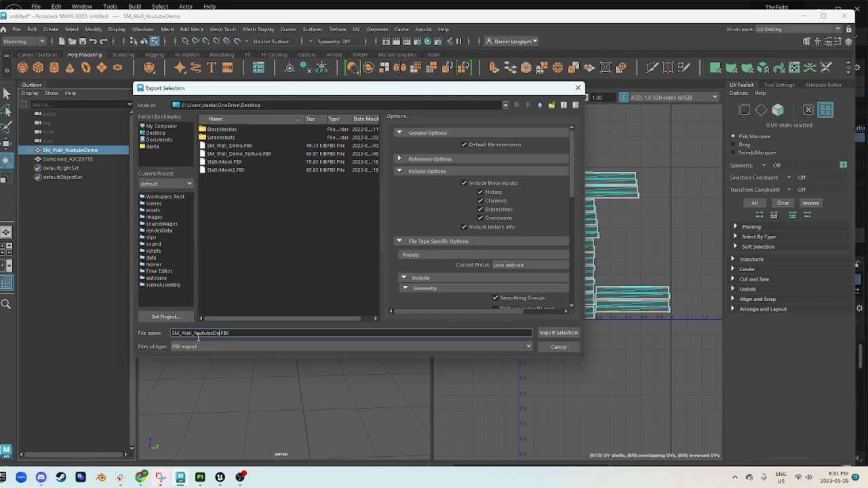
pyautogui.press('Return')
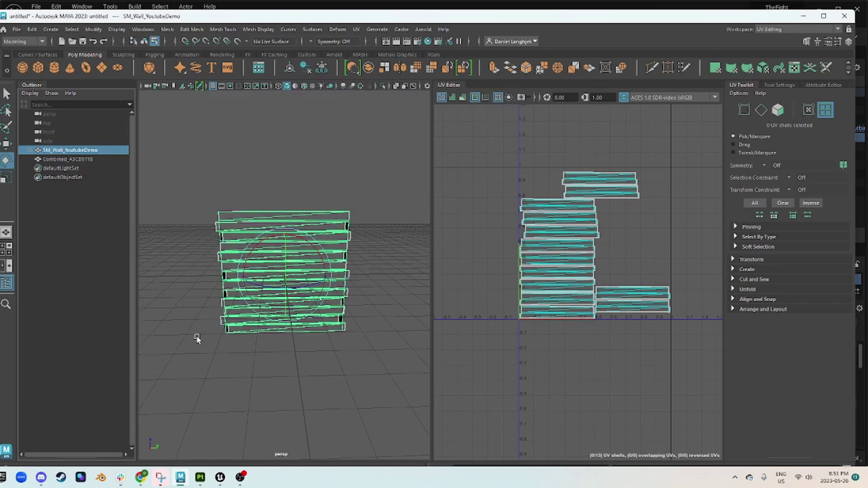
# Switch to Unreal Editor, create a folder named DEMO inside Environments/Architecture, and save the level.
pyautogui.click(219, 478)
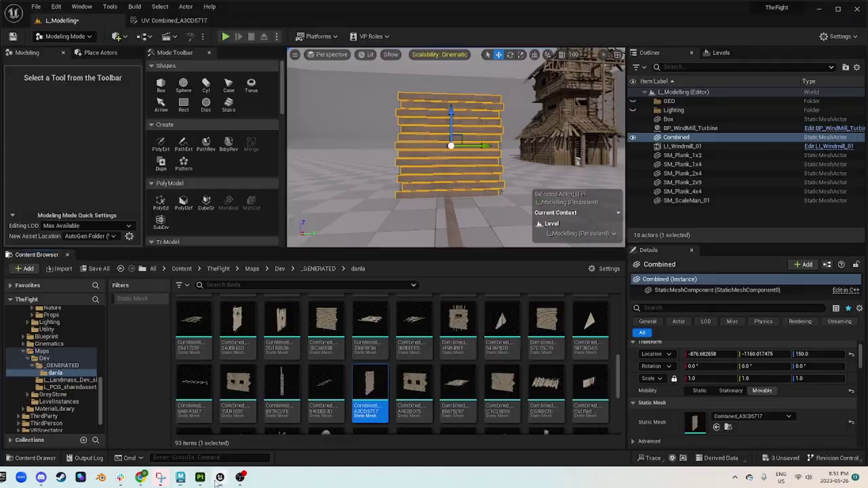
pyautogui.scroll(4, 54, 356)
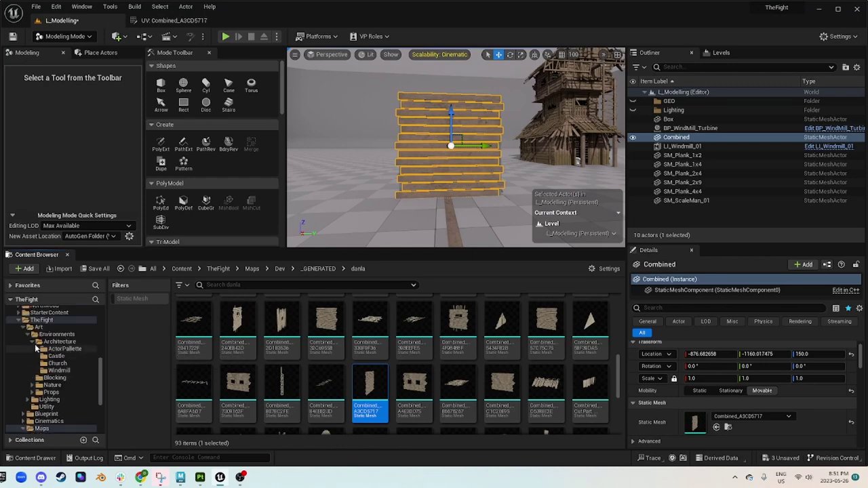
pyautogui.scroll(1, 59, 349)
pyautogui.click(57, 343)
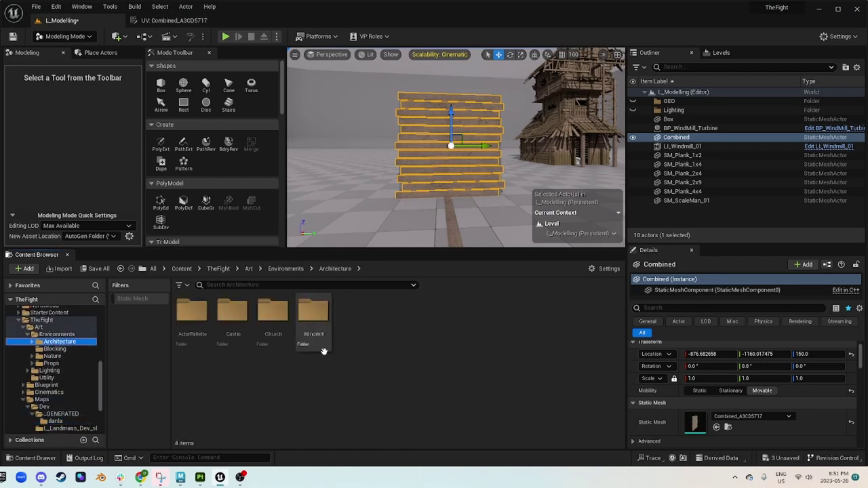
pyautogui.click(440, 358)
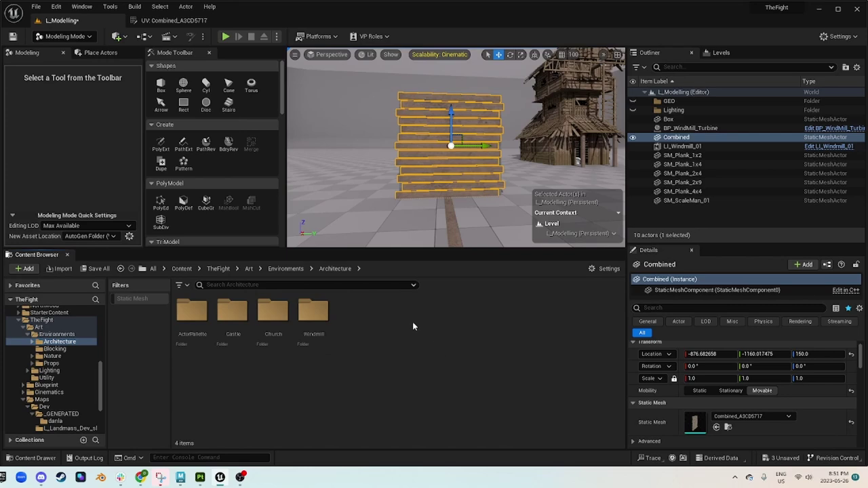
pyautogui.rightClick(359, 323)
pyautogui.click(402, 154)
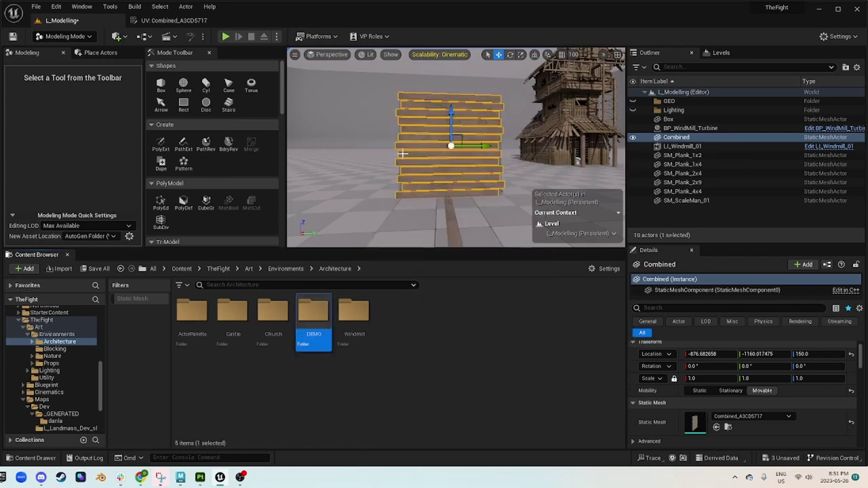
pyautogui.hotkey('ctrl', 's')
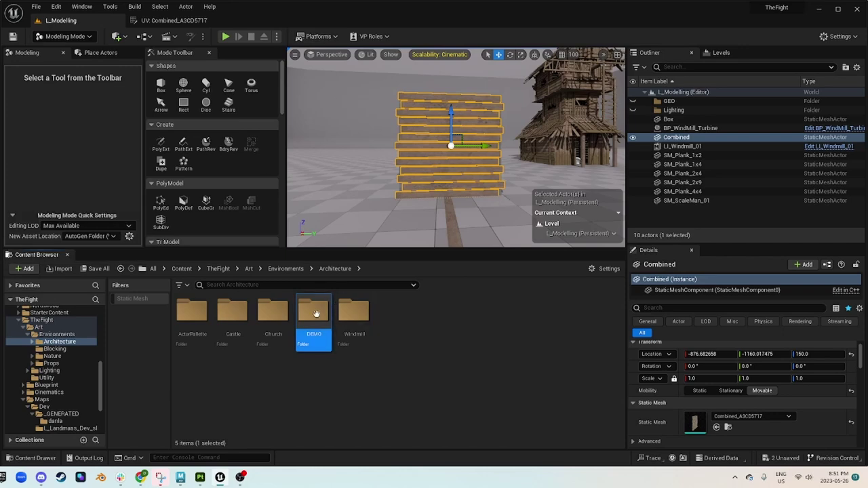
# Import SM_Wall_YoutubeDemo.FBX from the Desktop into the DEMO folder.
pyautogui.doubleClick(317, 314)
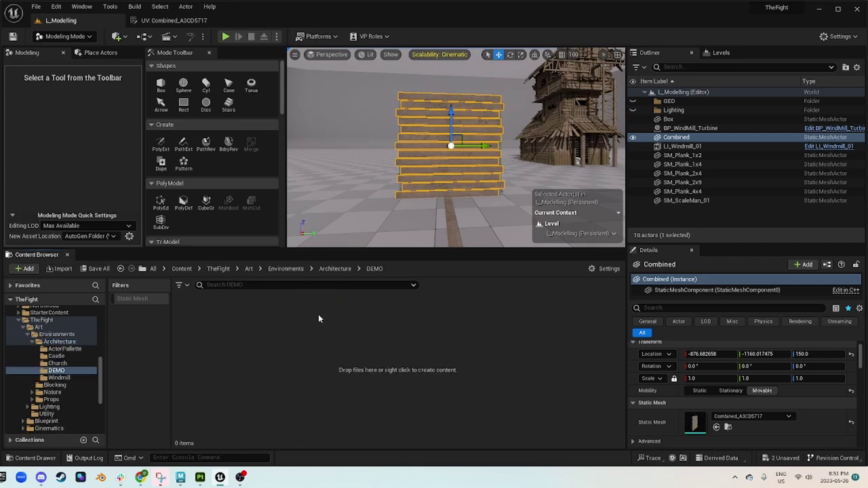
pyautogui.rightClick(262, 329)
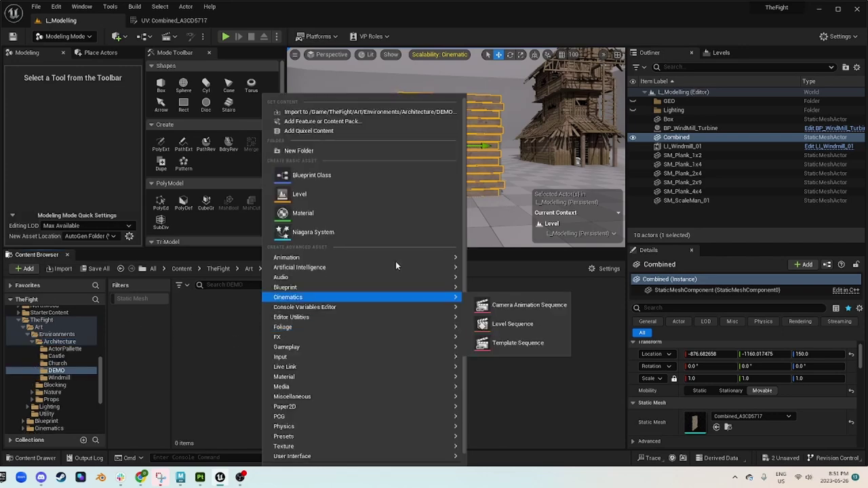
pyautogui.click(288, 121)
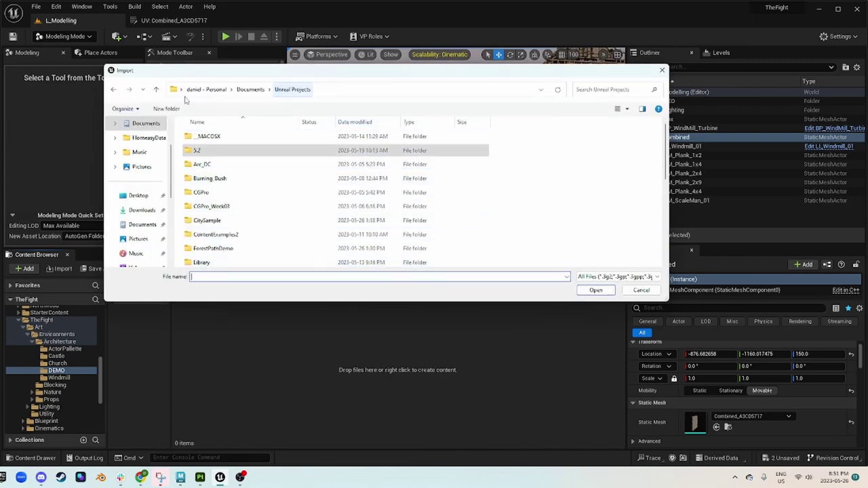
pyautogui.click(142, 166)
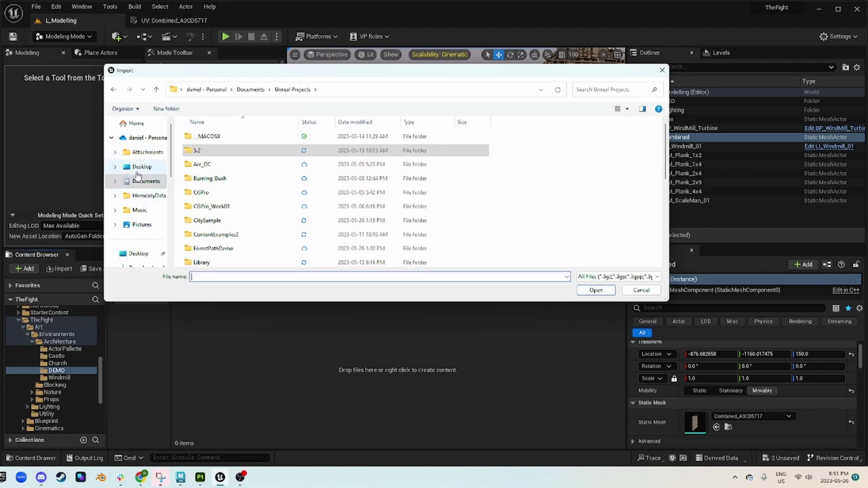
pyautogui.click(244, 235)
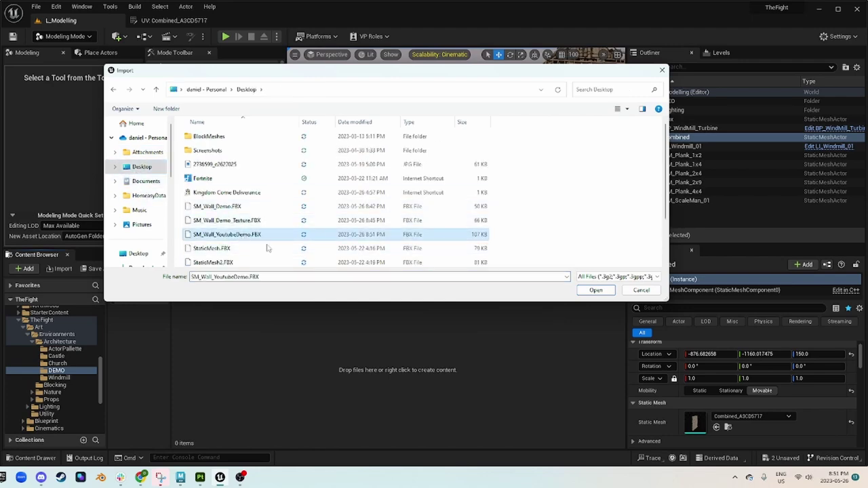
pyautogui.click(595, 290)
pyautogui.click(29, 410)
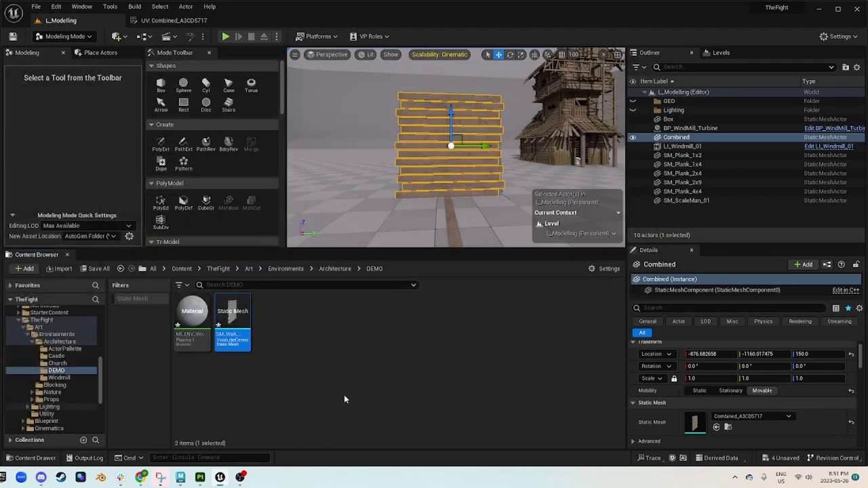
# Delete the MI_ENV_WoodPlanks1 material that came with the mesh from the DEMO folder.
pyautogui.click(177, 307)
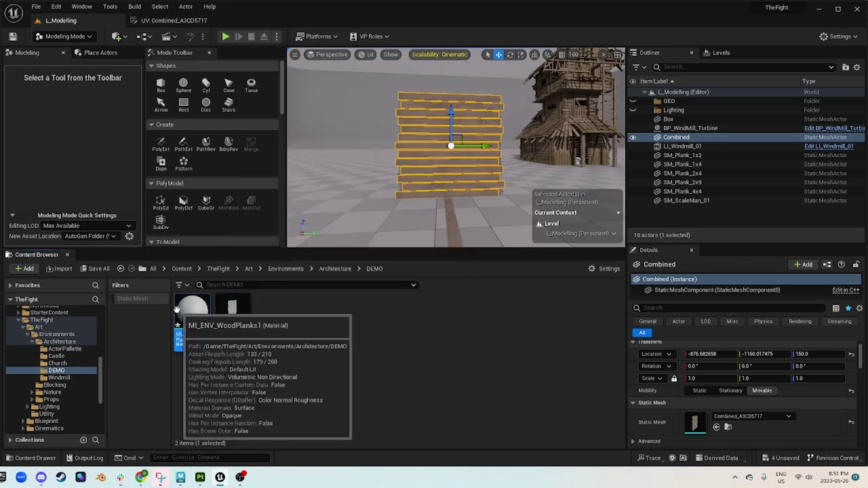
pyautogui.press('Delete')
pyautogui.click(1, 383)
pyautogui.click(204, 321)
pyautogui.click(293, 348)
# Place the SM_Wall_YoutubeDemo mesh in the level beside the existing plank wall and raise it to a Z location of about 153.
pyautogui.scroll(-2, 386, 242)
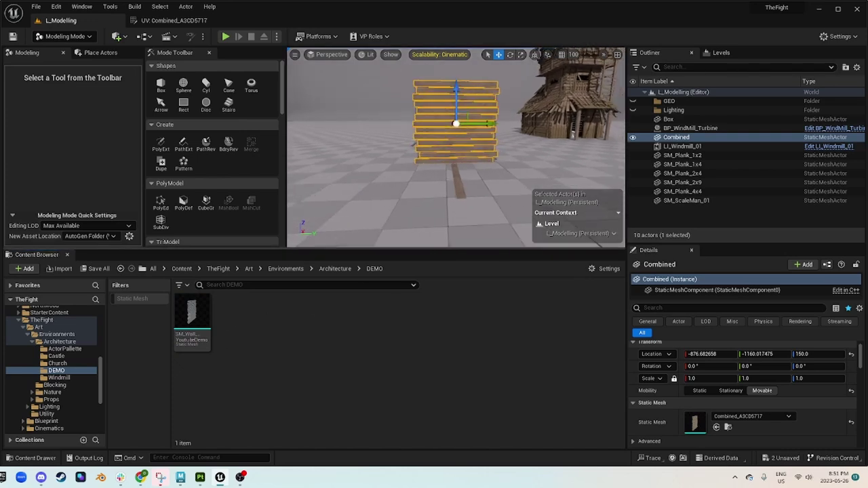
pyautogui.moveTo(192, 319); pyautogui.dragTo(368, 323)
pyautogui.moveTo(333, 179); pyautogui.dragTo(331, 182, button='right')
pyautogui.press('a')
pyautogui.moveTo(191, 312); pyautogui.dragTo(398, 167)
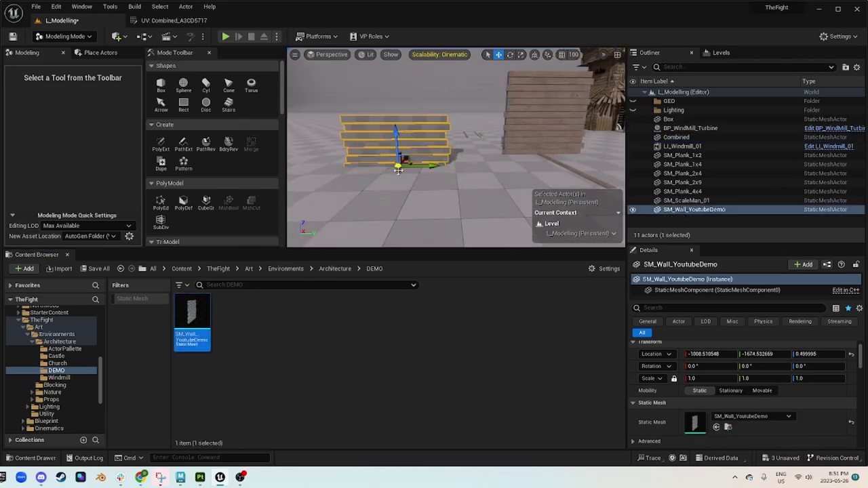
pyautogui.moveTo(395, 136); pyautogui.dragTo(395, 86)
pyautogui.moveTo(394, 86)
pyautogui.mouseDown(button='right')
pyautogui.moveTo(405, 99)
pyautogui.moveTo(395, 98)
pyautogui.mouseUp(button='right')
pyautogui.press('s')
pyautogui.press('w')
pyautogui.click(305, 340)
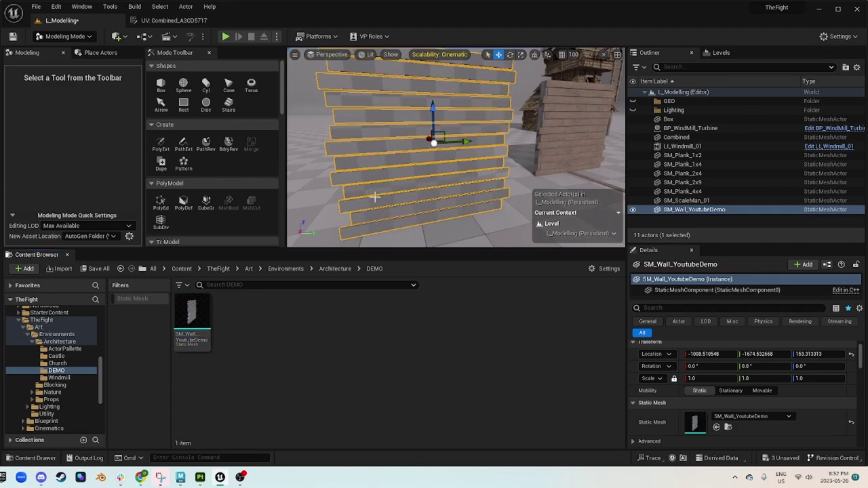
pyautogui.moveTo(357, 194); pyautogui.dragTo(354, 195, button='right')
pyautogui.press('s')
pyautogui.press('f')
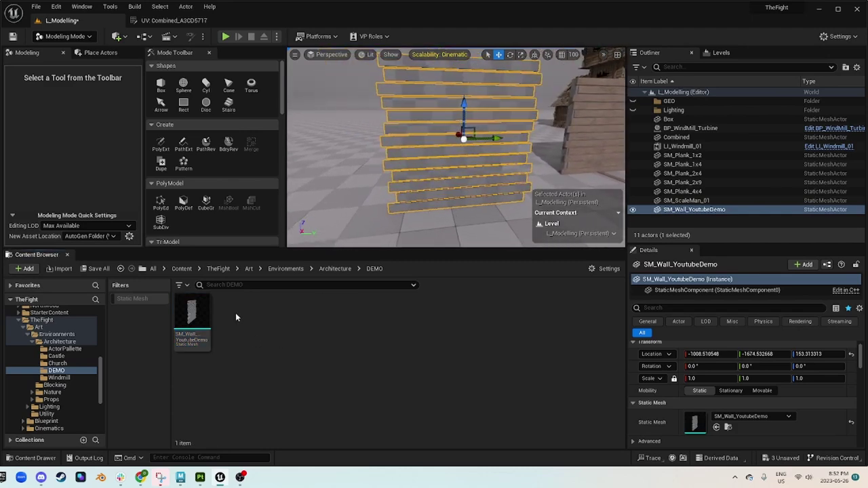
# Import the SM_Wall_Demo_Texture_1001_BaseColor texture from the Week_03/Textures/Masks folder into the DEMO folder.
pyautogui.rightClick(235, 317)
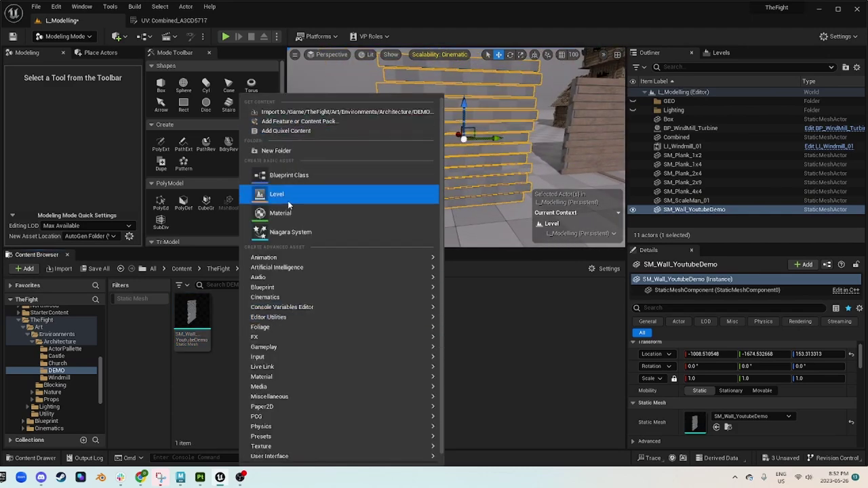
pyautogui.click(427, 111)
pyautogui.scroll(-1, 146, 197)
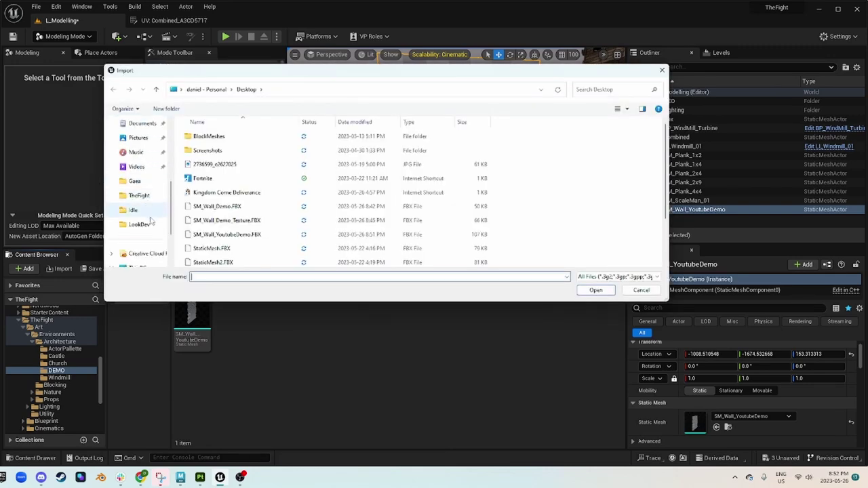
pyautogui.click(140, 224)
pyautogui.click(299, 89)
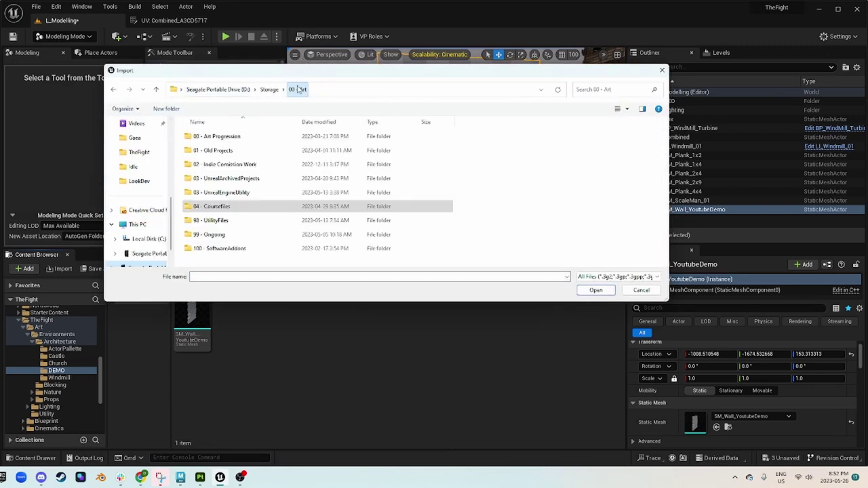
pyautogui.click(269, 89)
pyautogui.click(230, 168)
pyautogui.doubleClick(230, 166)
pyautogui.doubleClick(232, 179)
pyautogui.doubleClick(237, 139)
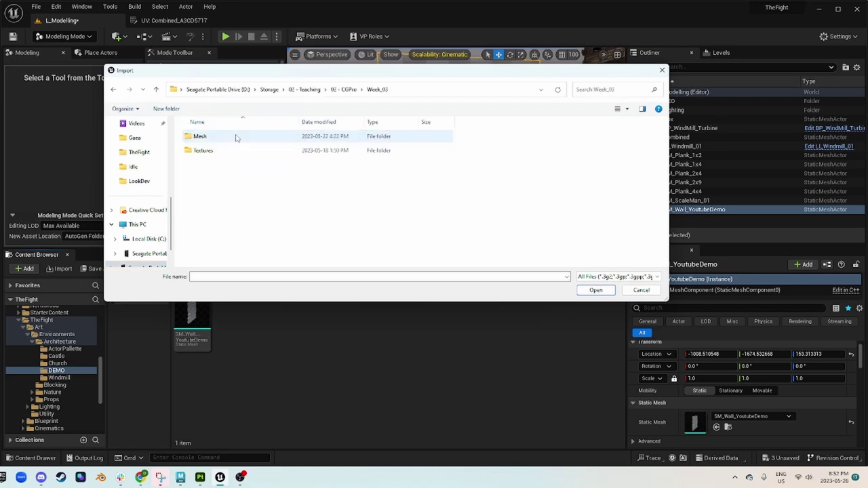
pyautogui.doubleClick(224, 151)
pyautogui.doubleClick(234, 138)
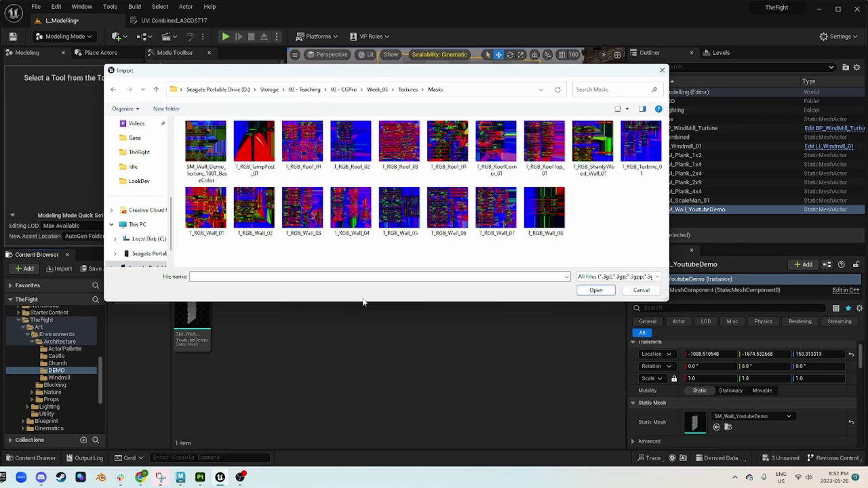
pyautogui.click(207, 135)
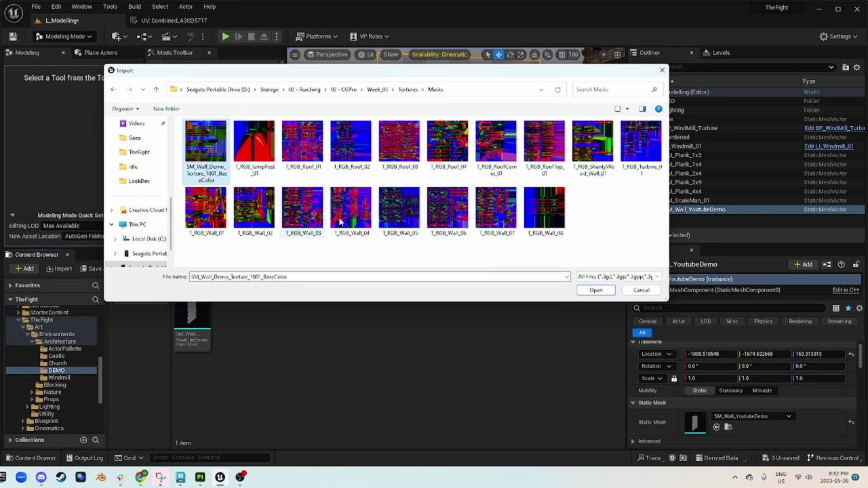
pyautogui.click(596, 290)
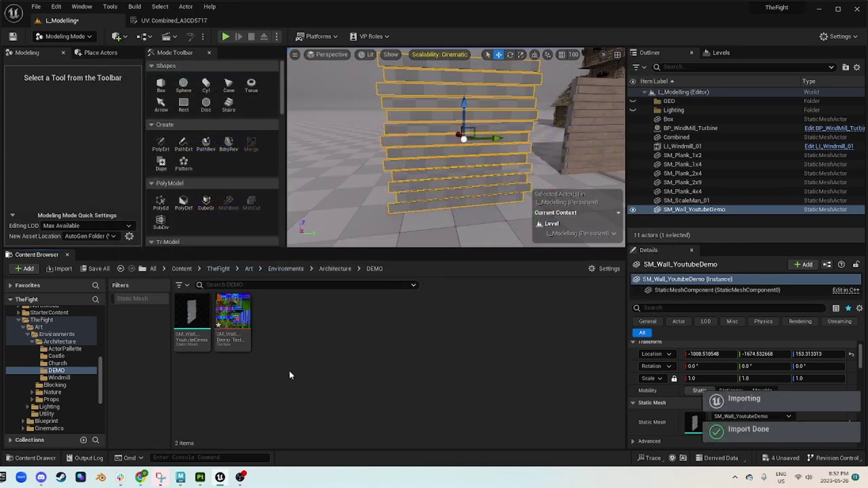
# Enable virtual texture streaming on the imported mask texture and save it.
pyautogui.doubleClick(242, 311)
pyautogui.write('virtual')
pyautogui.click(744, 184)
pyautogui.click(13, 38)
# Set the mask texture's compression to Masks (no sRGB), save it, and close the texture and UV editors.
pyautogui.click(661, 146)
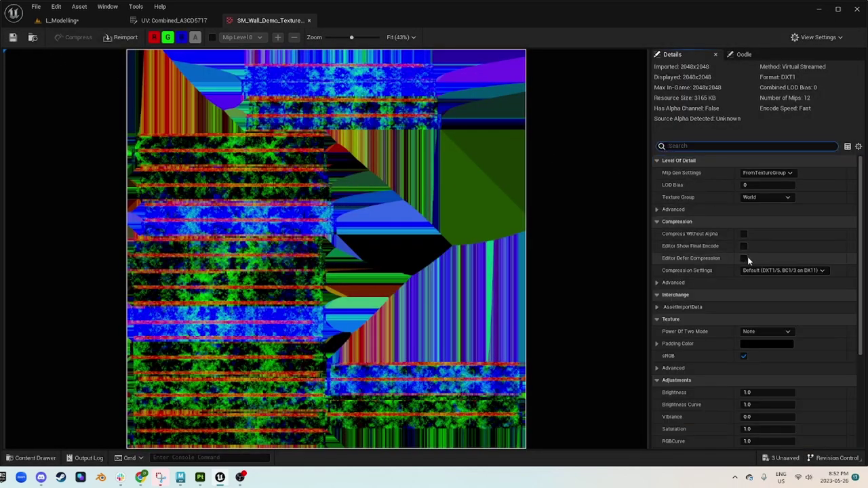
pyautogui.click(749, 270)
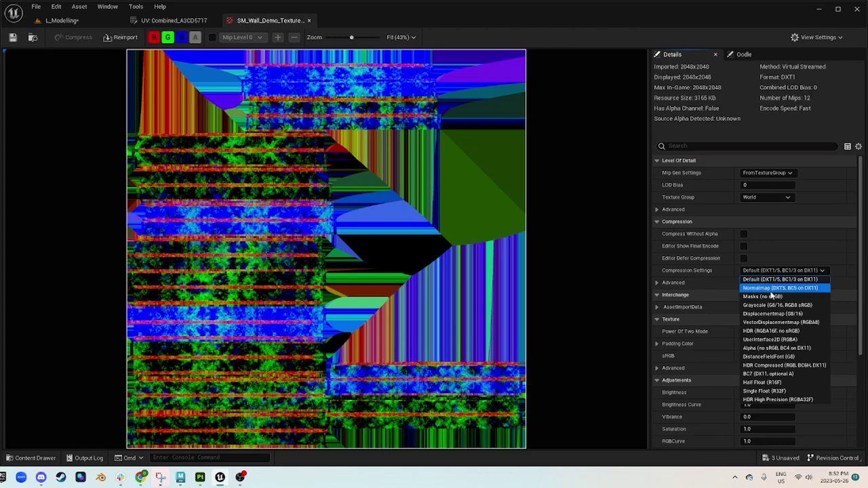
pyautogui.click(771, 297)
pyautogui.click(13, 38)
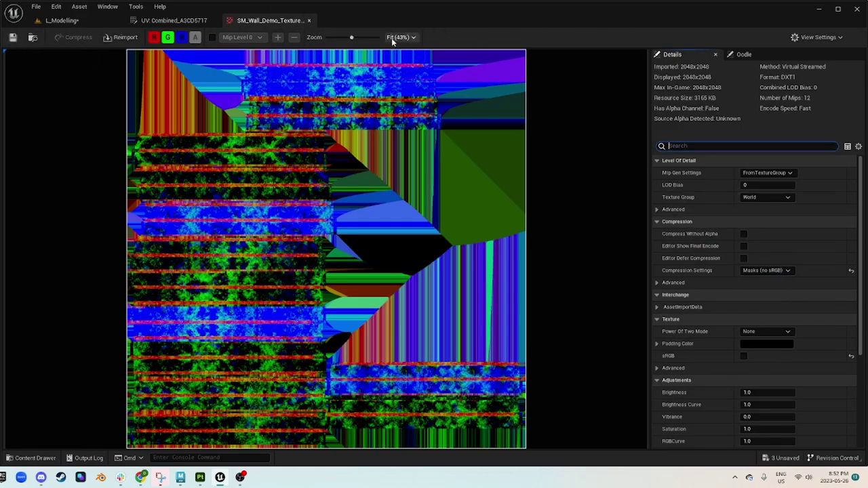
pyautogui.click(309, 20)
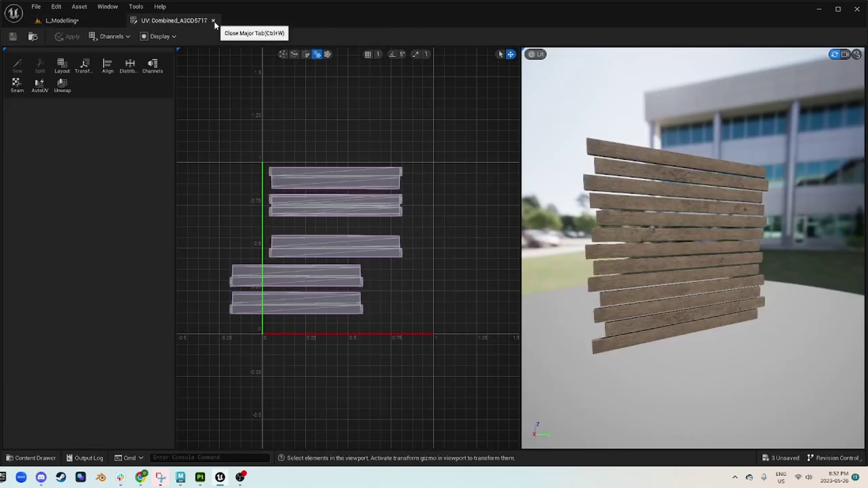
pyautogui.click(214, 23)
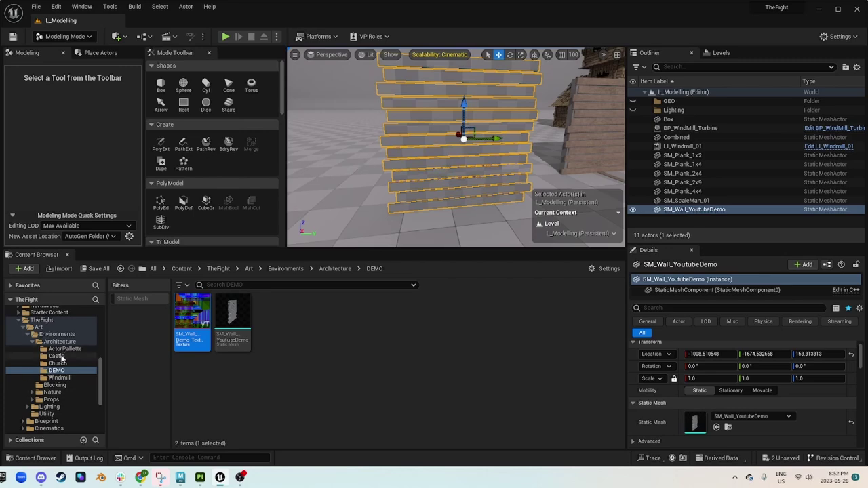
# Open the MI_ENV_WoodPlanks material instance from the Windmill folder and its parent material MM_Environment.
pyautogui.click(59, 378)
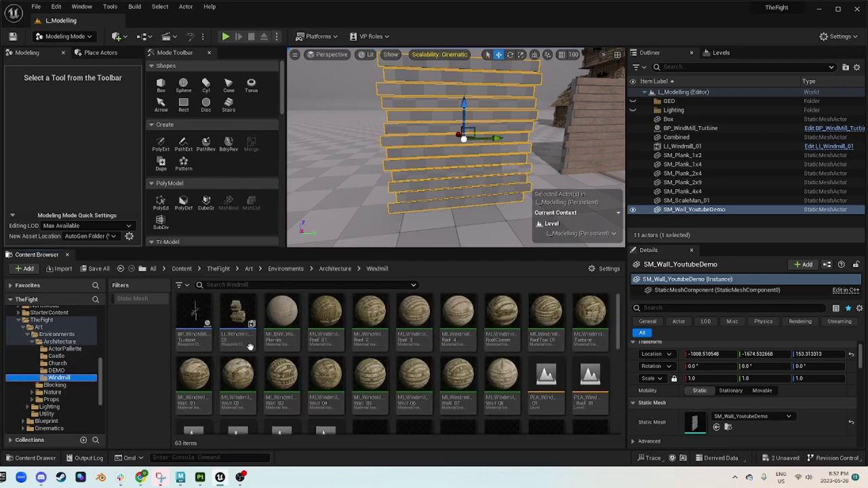
pyautogui.click(283, 309)
pyautogui.doubleClick(283, 309)
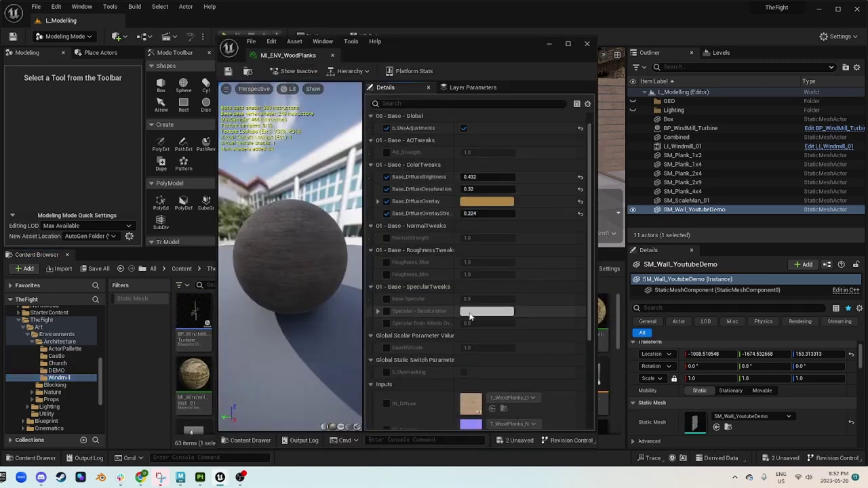
pyautogui.scroll(-6, 453, 348)
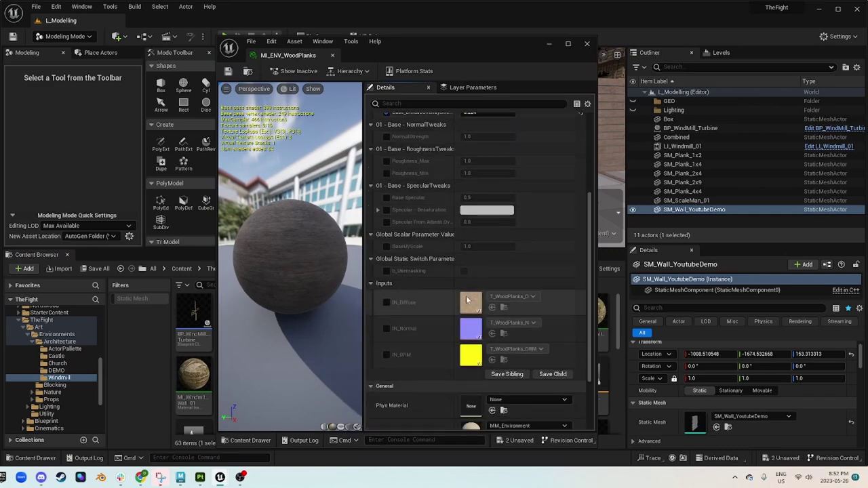
pyautogui.moveTo(275, 55); pyautogui.dragTo(280, 25)
pyautogui.scroll(1, 654, 358)
pyautogui.doubleClick(562, 382)
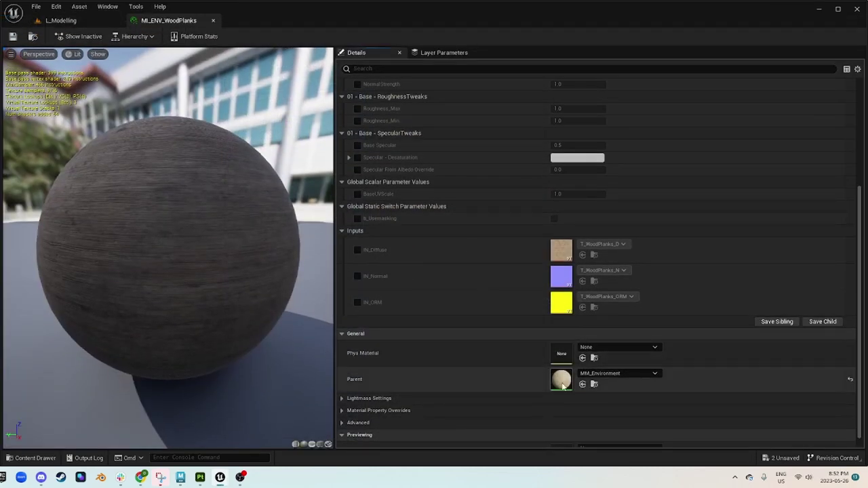
# Examine the MM_Environment material graph, including its texture inputs, adjustment parameters and RGB mask nodes.
pyautogui.scroll(-6, 365, 219)
pyautogui.moveTo(334, 209); pyautogui.dragTo(673, 202, button='right')
pyautogui.scroll(4, 353, 209)
pyautogui.moveTo(445, 291); pyautogui.dragTo(408, 179, button='right')
pyautogui.scroll(-2, 542, 147)
pyautogui.moveTo(656, 156); pyautogui.dragTo(495, 179, button='right')
pyautogui.click(447, 148)
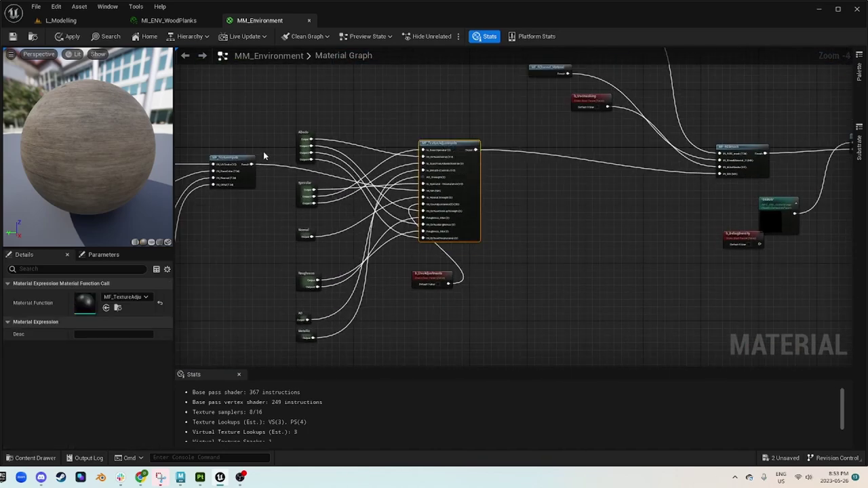
pyautogui.scroll(-2, 455, 169)
pyautogui.moveTo(455, 279); pyautogui.dragTo(296, 141)
pyautogui.moveTo(628, 237); pyautogui.dragTo(535, 261, button='right')
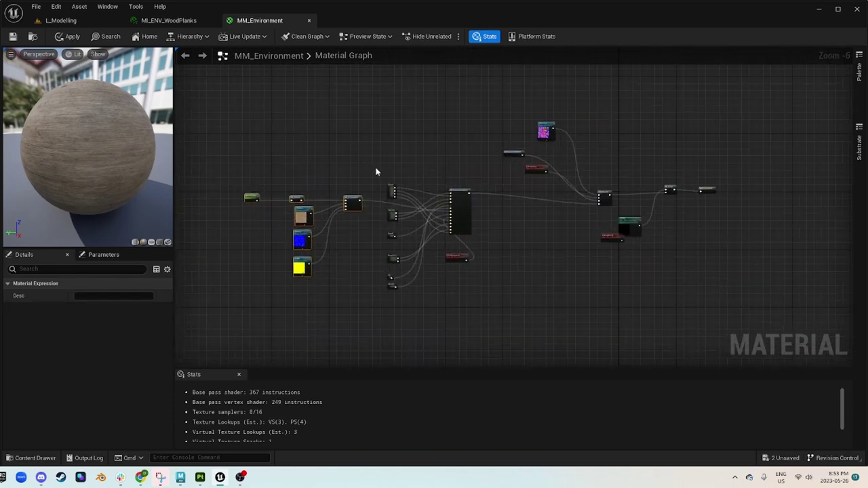
# Return to the L_Modelling level and begin creating a new asset in the DEMO folder.
pyautogui.click(77, 20)
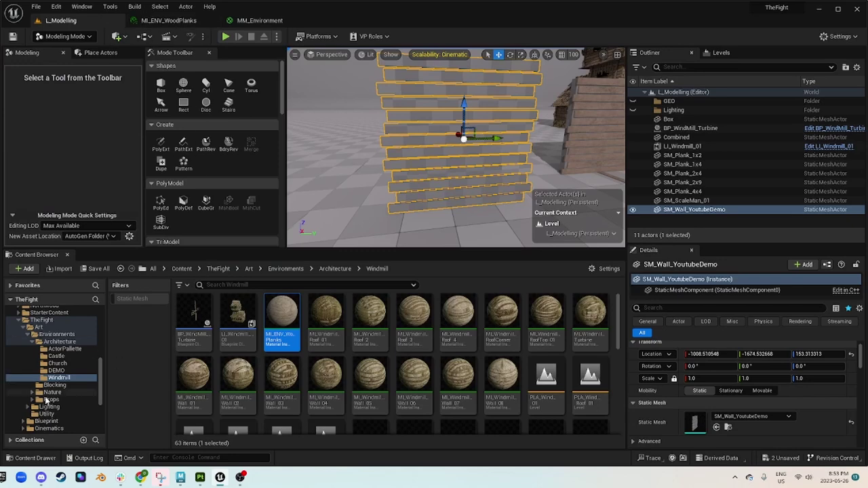
pyautogui.click(56, 370)
pyautogui.rightClick(339, 330)
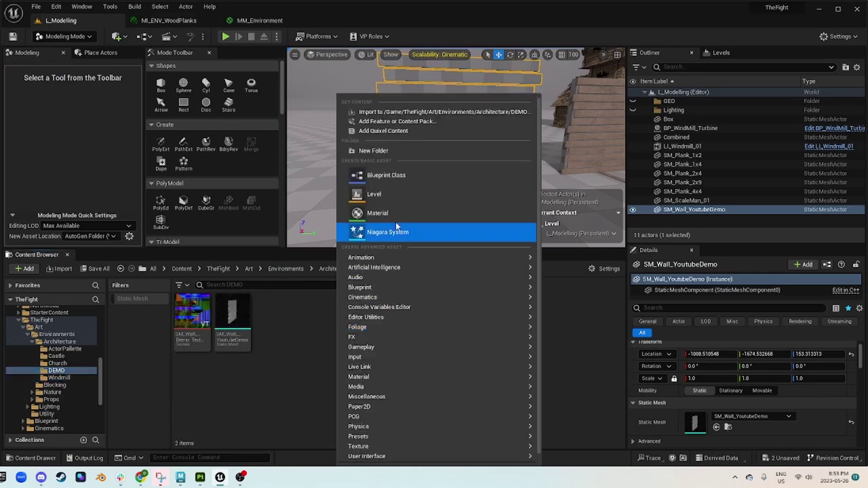
# Create a material named MM_YoutubeDemo in the DEMO folder and open it for editing.
pyautogui.click(392, 213)
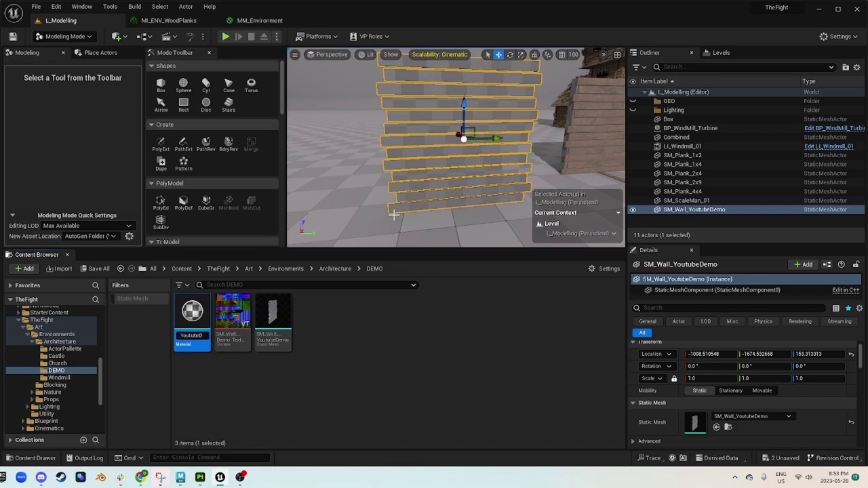
pyautogui.press('Return')
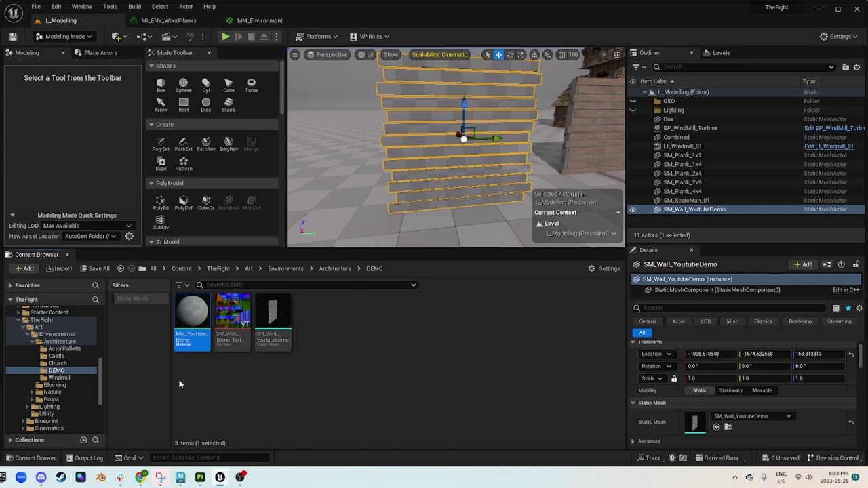
pyautogui.doubleClick(193, 319)
# Paste the copied texture-input node network into the material graph and move it well clear of the output node.
pyautogui.hotkey('ctrl', 'v')
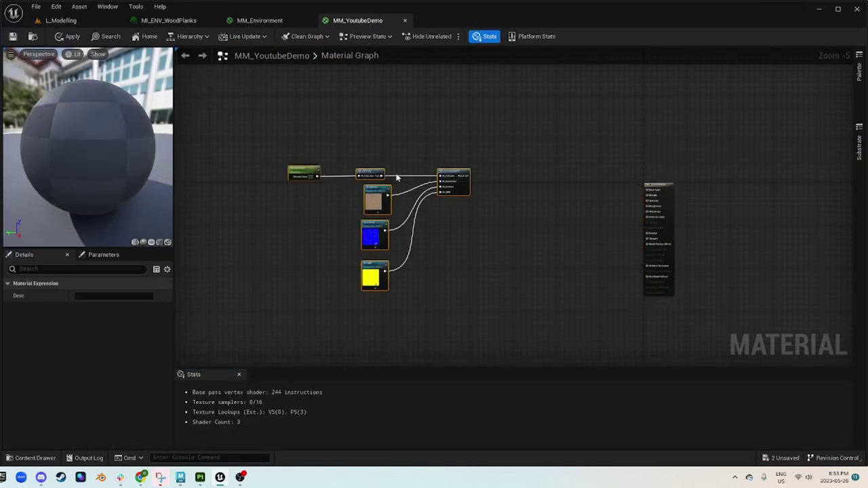
pyautogui.moveTo(450, 173); pyautogui.dragTo(328, 187)
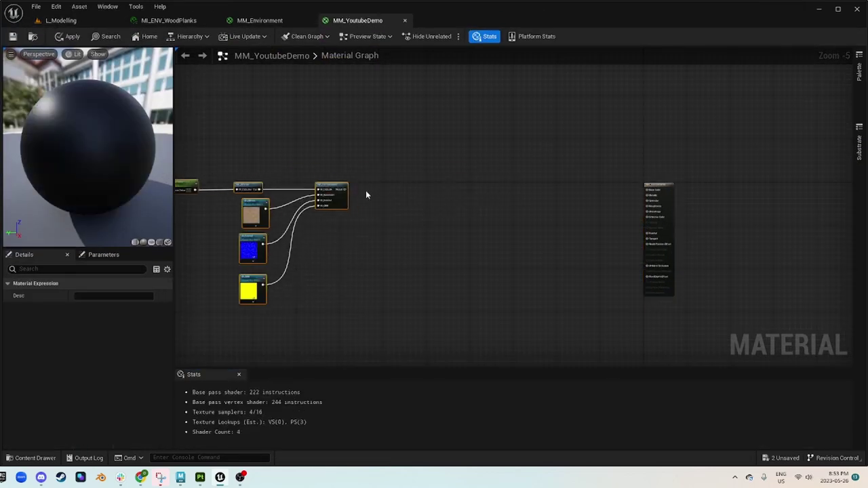
pyautogui.scroll(-2, 312, 163)
pyautogui.moveTo(352, 163); pyautogui.dragTo(483, 175, button='right')
pyautogui.scroll(4, 484, 207)
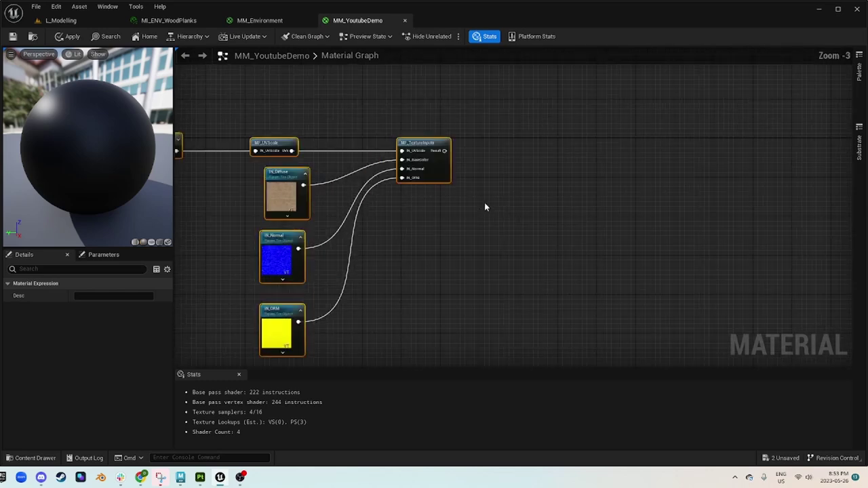
# Add a GetMaterialAttributes node fed by the MF_TextureInputs result and place it directly beside that node.
pyautogui.click(416, 142)
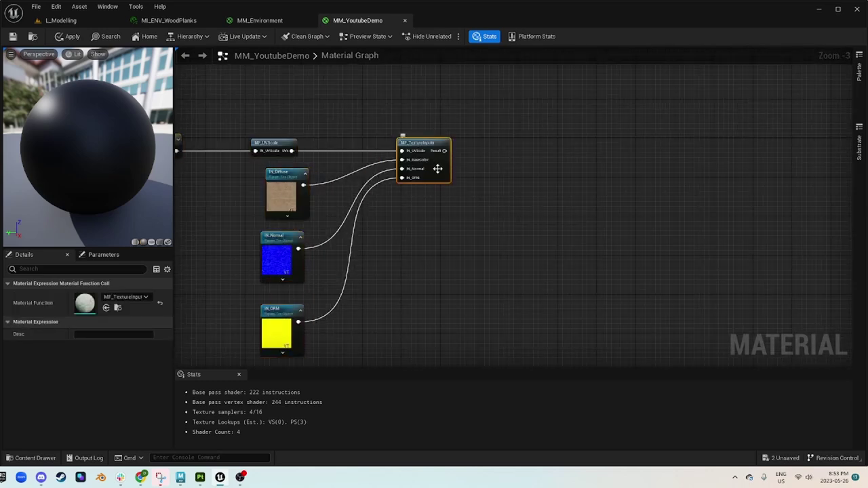
pyautogui.moveTo(476, 151); pyautogui.dragTo(352, 181, button='right')
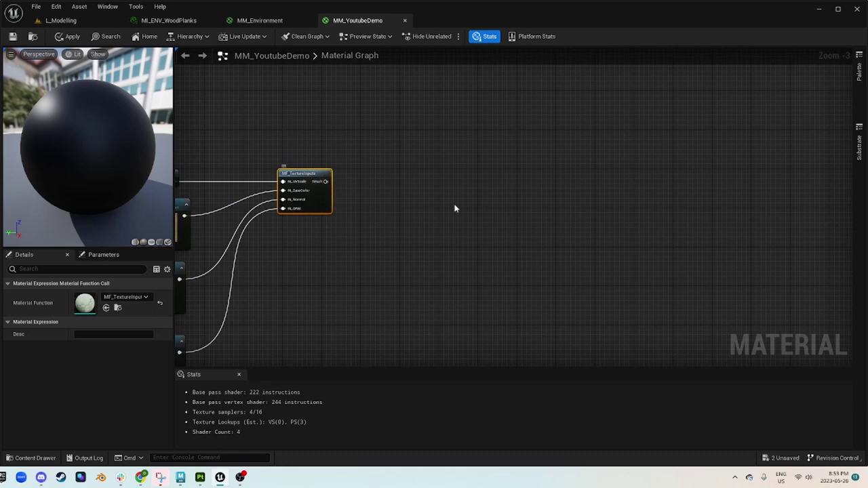
pyautogui.moveTo(532, 203); pyautogui.dragTo(392, 159, button='right')
pyautogui.scroll(-2, 391, 159)
pyautogui.moveTo(295, 156); pyautogui.dragTo(394, 192, button='right')
pyautogui.scroll(2, 394, 193)
pyautogui.moveTo(367, 176); pyautogui.dragTo(466, 180)
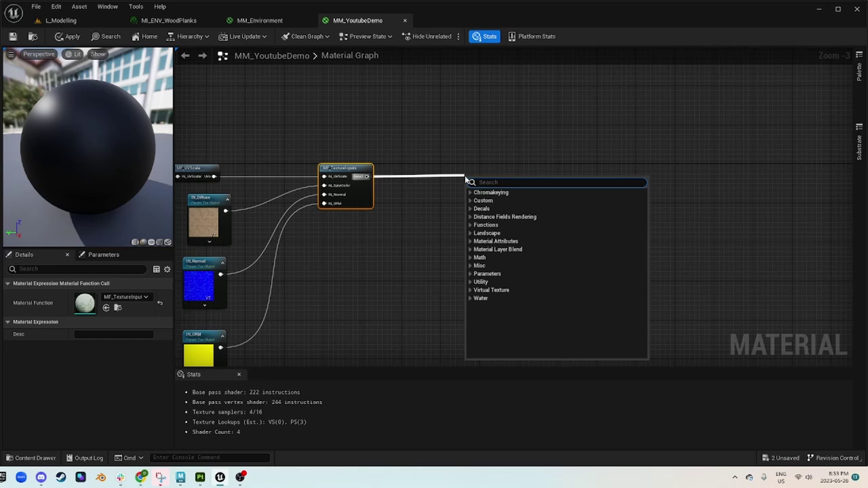
pyautogui.write('get material')
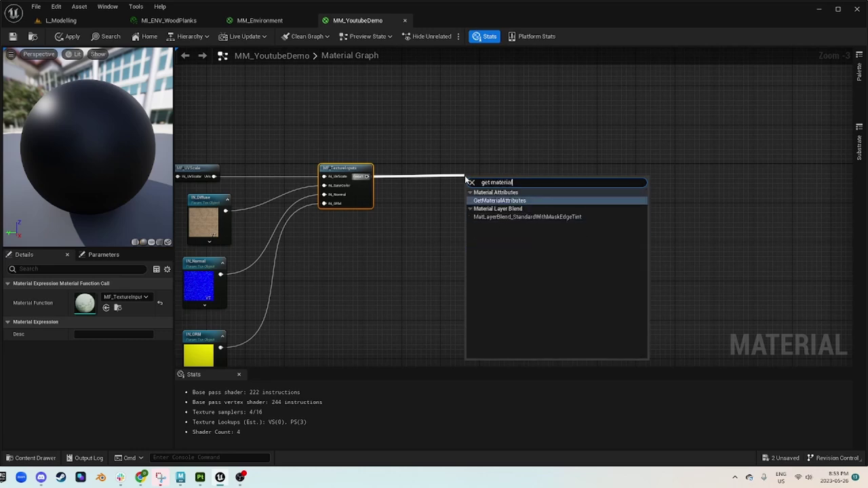
pyautogui.press('Return')
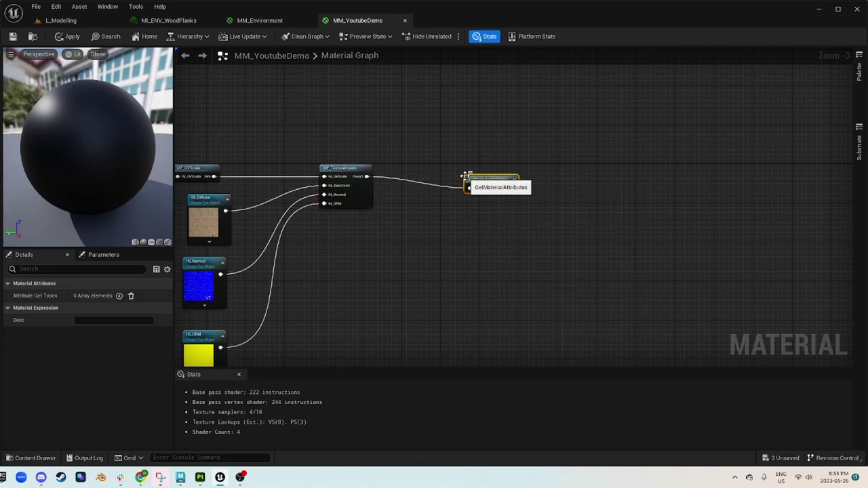
pyautogui.moveTo(490, 173); pyautogui.dragTo(420, 172)
# Add BaseColor and Roughness as attribute get types on the GetMaterialAttributes node.
pyautogui.click(119, 296)
pyautogui.click(8, 296)
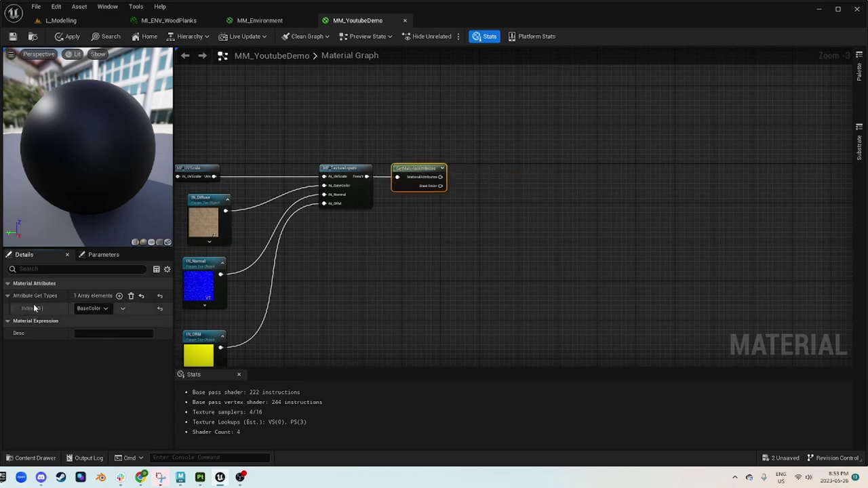
pyautogui.click(119, 296)
pyautogui.click(94, 321)
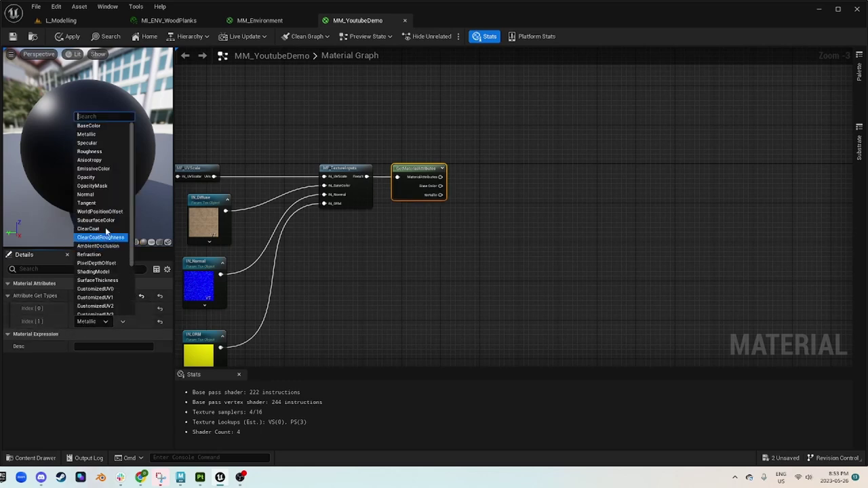
pyautogui.click(110, 152)
# Space the graph out by moving the GetMaterialAttributes node and the material output node farther from the texture inputs.
pyautogui.moveTo(558, 248); pyautogui.dragTo(401, 203, button='right')
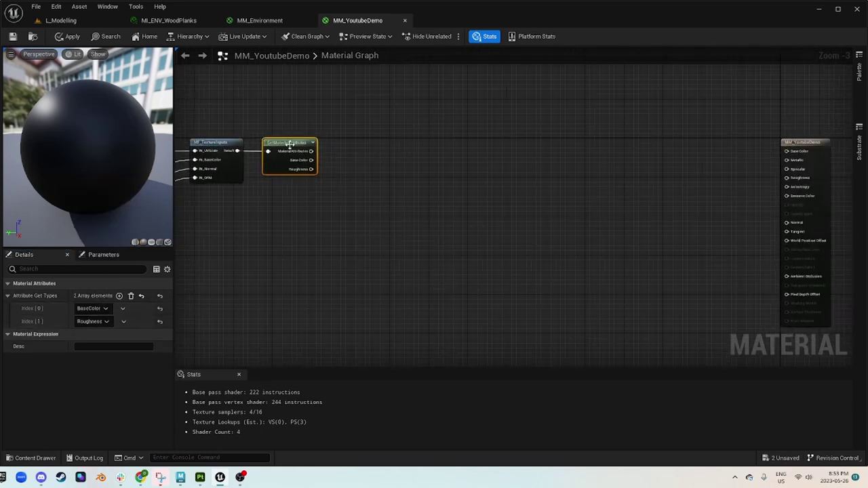
pyautogui.moveTo(291, 145); pyautogui.dragTo(352, 148)
pyautogui.scroll(-3, 437, 200)
pyautogui.moveTo(449, 201); pyautogui.dragTo(317, 193, button='right')
pyautogui.scroll(3, 440, 177)
pyautogui.moveTo(426, 166); pyautogui.dragTo(672, 165)
# Add a Texture Sample node in the empty area below the GetMaterialAttributes node.
pyautogui.moveTo(359, 180); pyautogui.dragTo(802, 119, button='right')
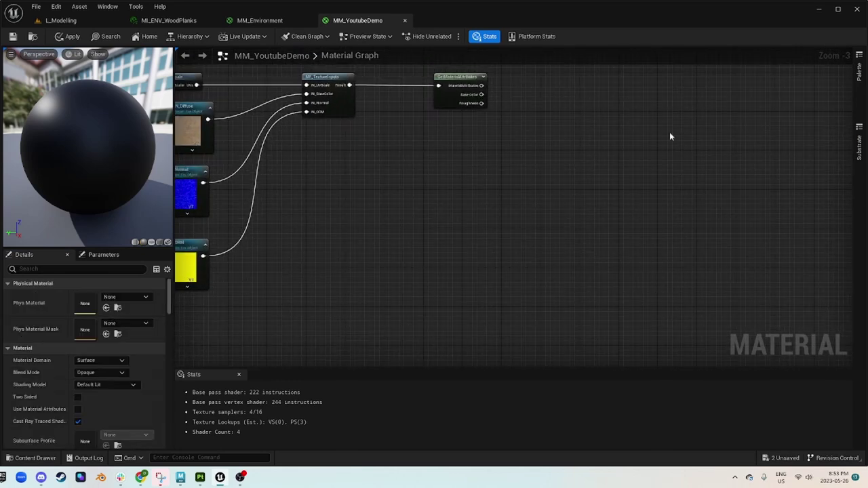
pyautogui.click(403, 227)
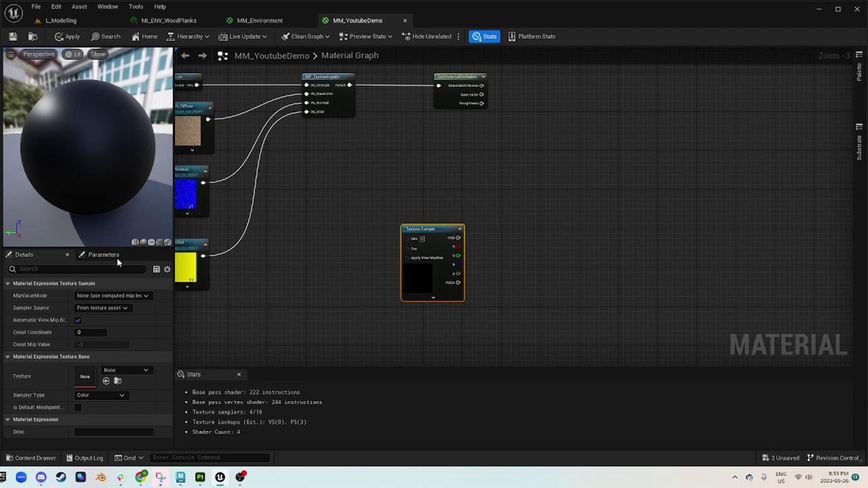
pyautogui.click(126, 370)
pyautogui.click(341, 319)
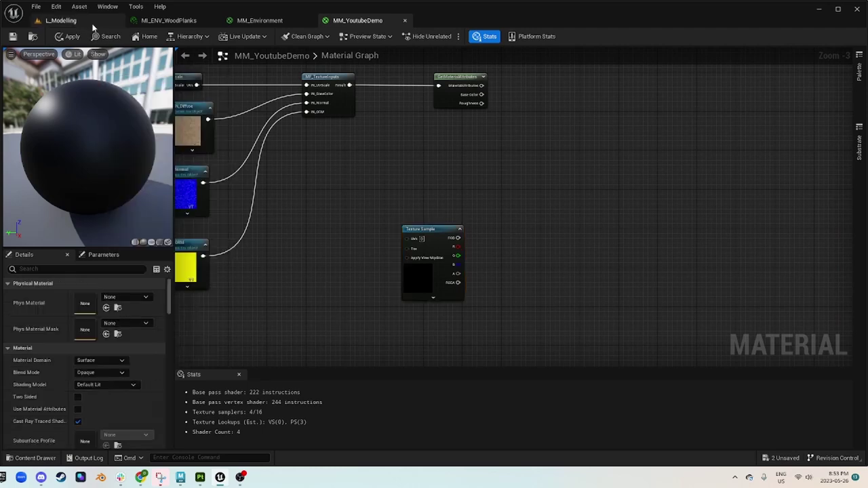
# Pick the SM_Wall_Demo texture in the DEMO folder and assign it to the Texture Sample node.
pyautogui.click(76, 23)
pyautogui.click(248, 330)
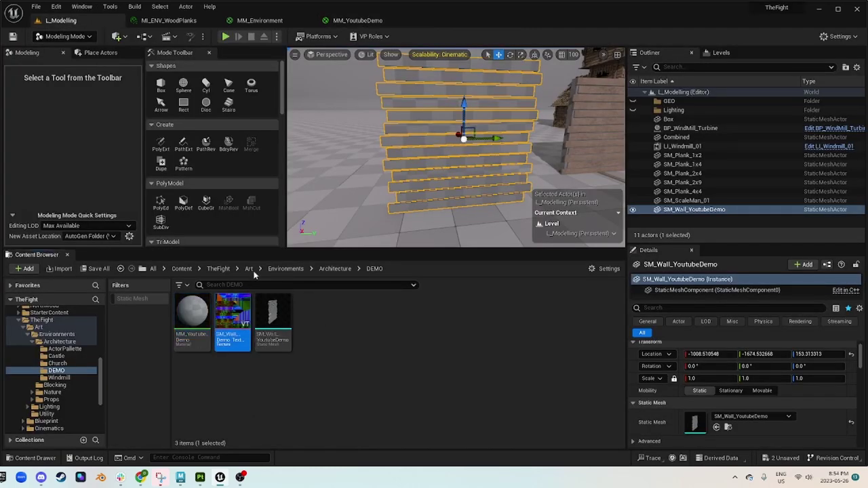
pyautogui.click(349, 20)
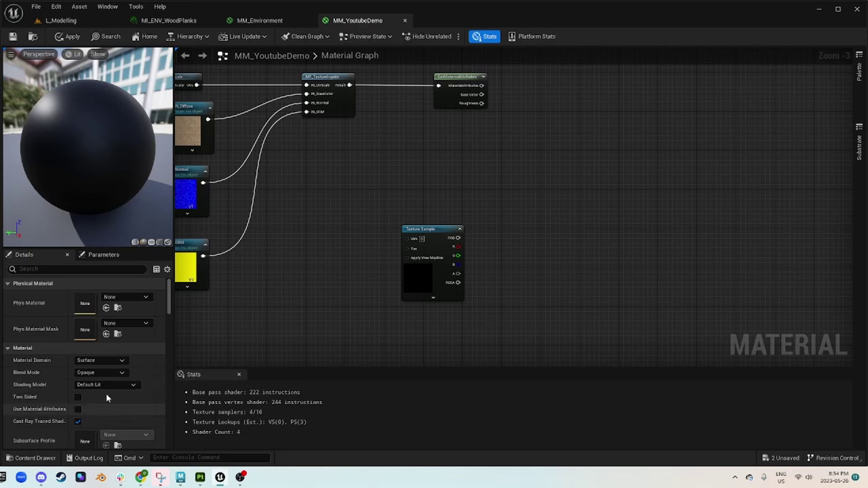
pyautogui.scroll(-2, 106, 420)
pyautogui.scroll(-2, 105, 428)
pyautogui.click(415, 277)
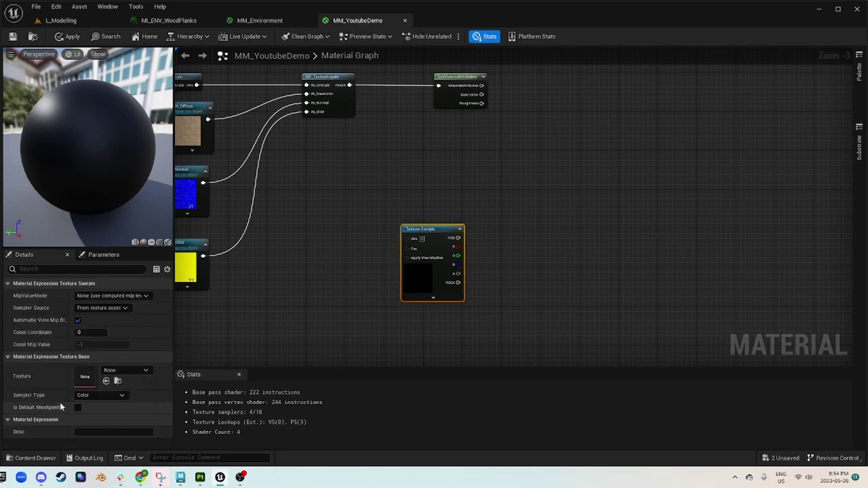
pyautogui.click(108, 381)
pyautogui.click(498, 224)
# Reposition the Texture Sample node to leave free space before it for its UV inputs.
pyautogui.moveTo(498, 223); pyautogui.dragTo(362, 238, button='right')
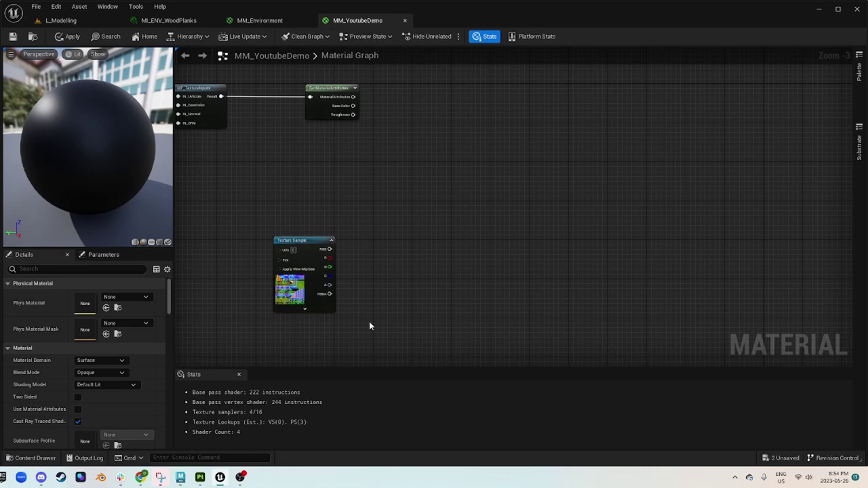
pyautogui.moveTo(291, 236); pyautogui.dragTo(335, 242)
pyautogui.moveTo(335, 242); pyautogui.dragTo(523, 236, button='right')
pyautogui.moveTo(560, 233); pyautogui.dragTo(550, 267)
pyautogui.moveTo(518, 190); pyautogui.dragTo(525, 165, button='right')
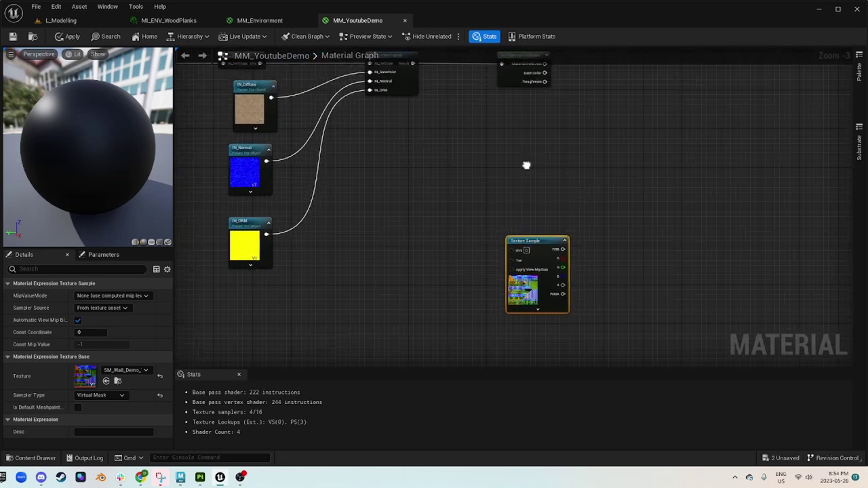
# Add a StaticSwitchParameter node named Switch_Channel00_masking beside the Texture Sample node.
pyautogui.scroll(1, 427, 217)
pyautogui.rightClick(436, 207)
pyautogui.write('static')
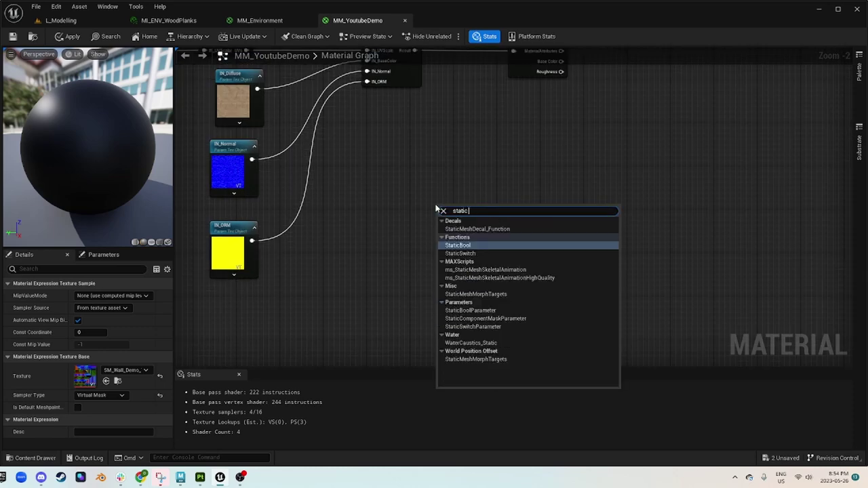
pyautogui.write(' cswit')
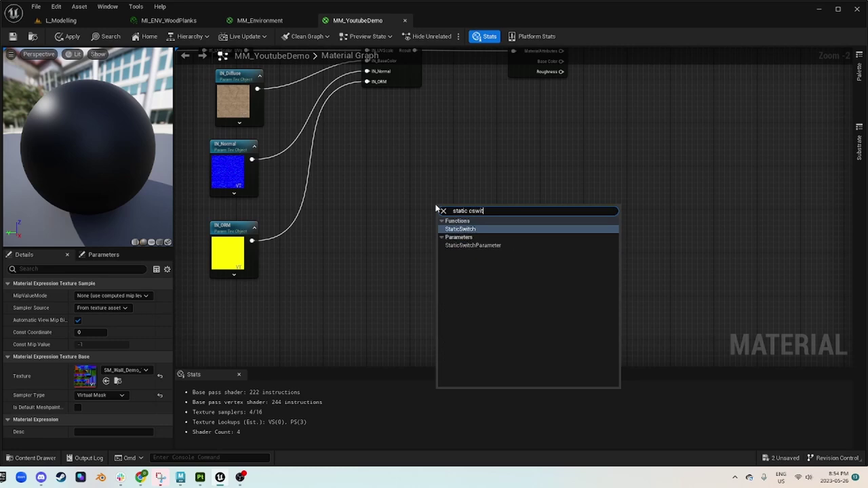
pyautogui.write('ch')
pyautogui.click(483, 246)
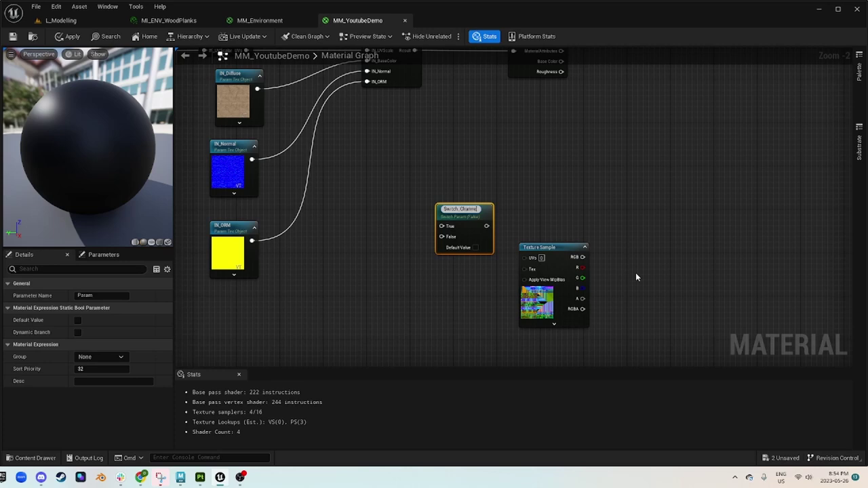
pyautogui.write('00')
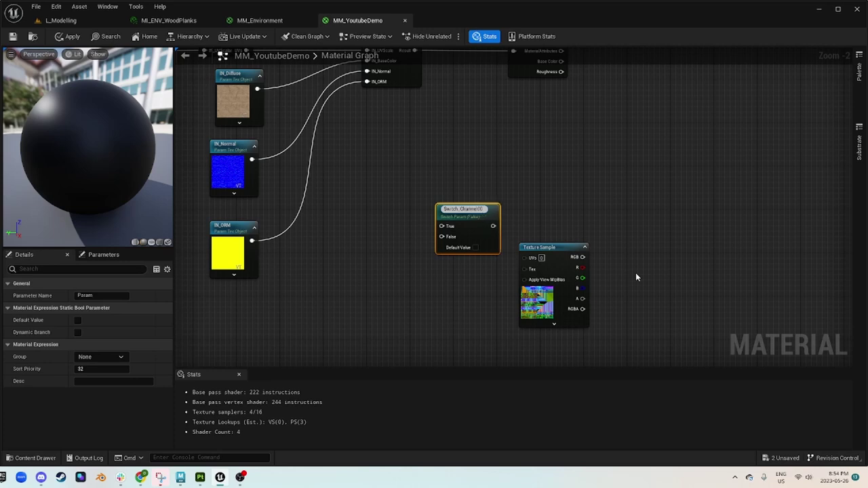
pyautogui.write('_masking')
pyautogui.press('Return')
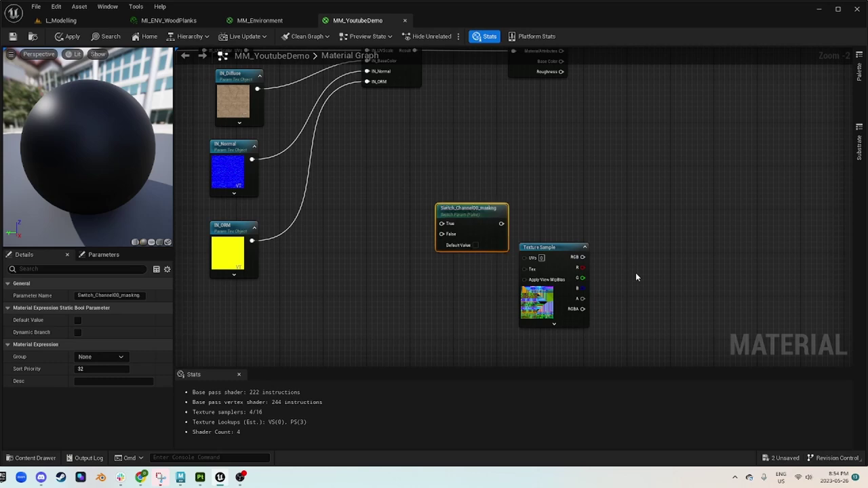
# Add a TexCoord node with coordinate index 0 and connect it to the switch's True input.
pyautogui.moveTo(336, 198); pyautogui.dragTo(360, 191, button='right')
pyautogui.press('u')
pyautogui.click(417, 225)
pyautogui.moveTo(447, 230); pyautogui.dragTo(483, 231)
pyautogui.moveTo(415, 225); pyautogui.dragTo(395, 201)
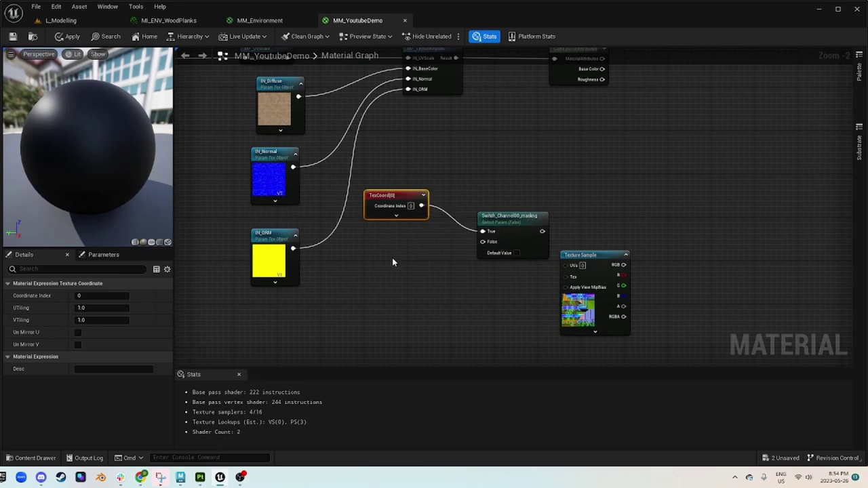
# Duplicate the TexCoord node, set the copy's coordinate index to 1, and connect it to the switch's False input.
pyautogui.hotkey('ctrl', 'd')
pyautogui.click(111, 295)
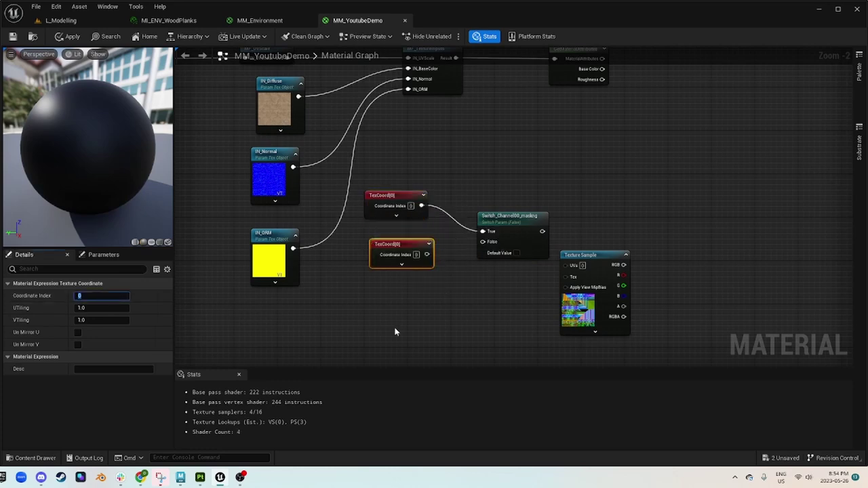
pyautogui.write('1')
pyautogui.click(415, 293)
pyautogui.moveTo(426, 255); pyautogui.dragTo(483, 242)
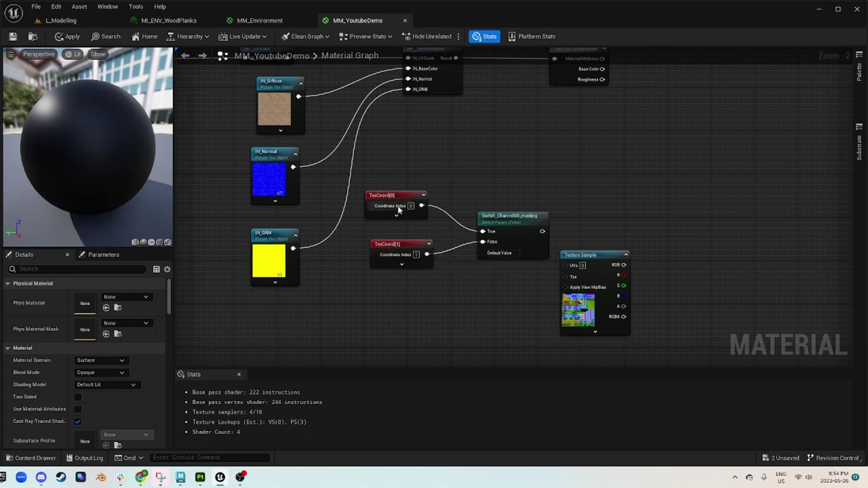
# Stack the two TexCoord nodes neatly in front of the Switch_Channel00_masking node.
pyautogui.moveTo(388, 196); pyautogui.dragTo(394, 212)
pyautogui.moveTo(421, 291); pyautogui.dragTo(400, 227)
pyautogui.click(416, 259)
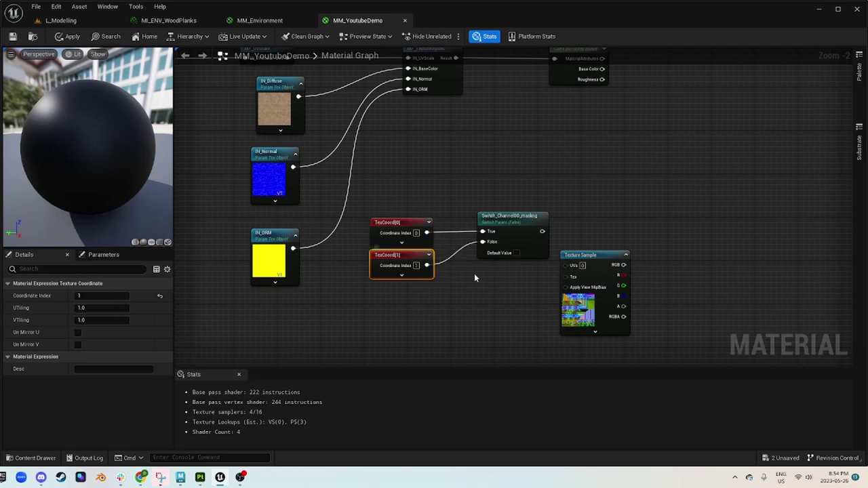
# Line up the Texture Sample node with the switch and connect the switch output to its UVs input.
pyautogui.moveTo(483, 244); pyautogui.dragTo(337, 209, button='right')
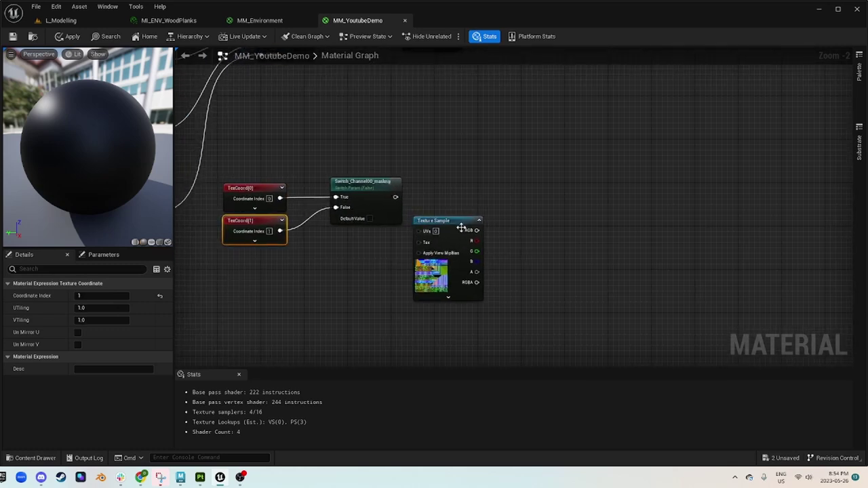
pyautogui.moveTo(450, 226); pyautogui.dragTo(471, 193)
pyautogui.moveTo(396, 197); pyautogui.dragTo(480, 210)
pyautogui.moveTo(518, 221); pyautogui.dragTo(387, 257, button='right')
pyautogui.scroll(-1, 371, 239)
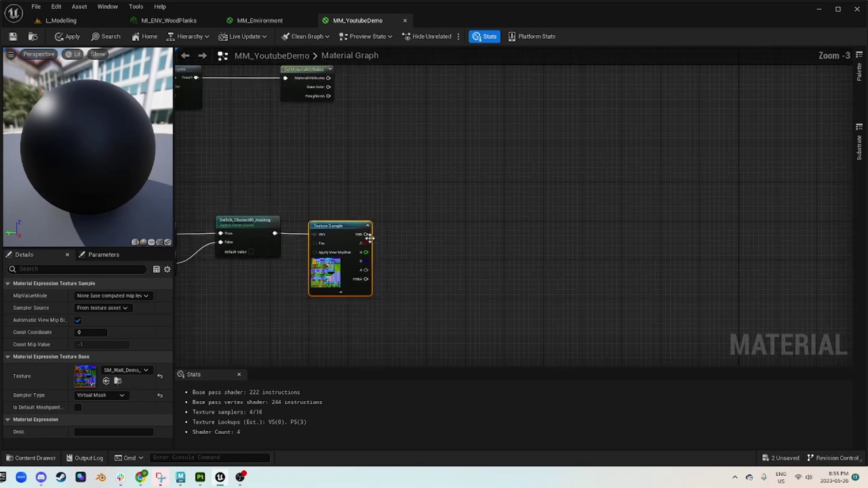
pyautogui.moveTo(402, 188); pyautogui.dragTo(444, 161, button='right')
pyautogui.scroll(-1, 429, 210)
pyautogui.scroll(4, 430, 211)
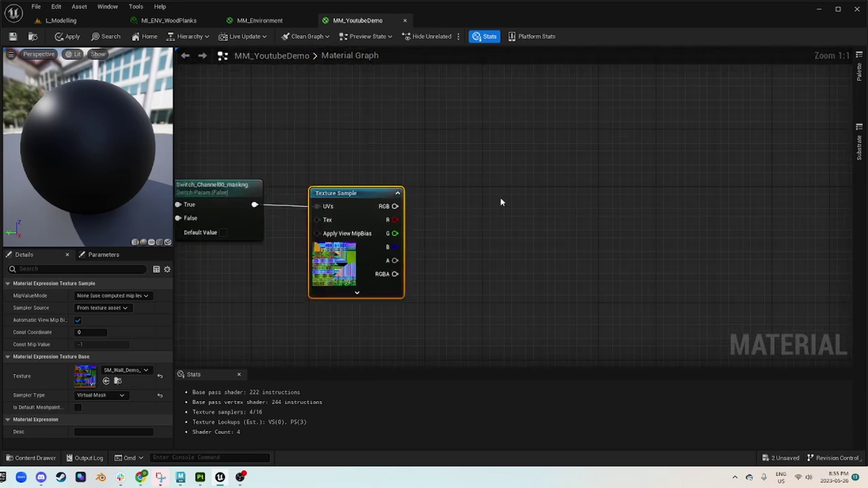
pyautogui.moveTo(500, 200); pyautogui.dragTo(425, 192, button='right')
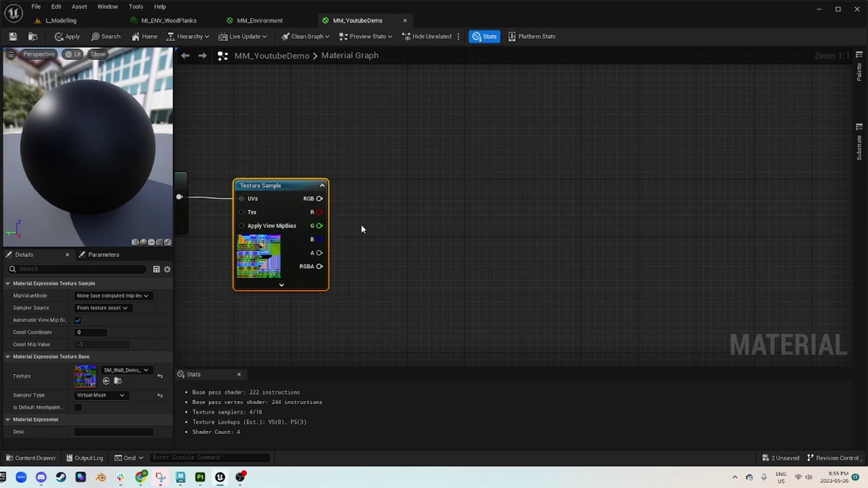
pyautogui.moveTo(345, 170); pyautogui.dragTo(400, 201, button='right')
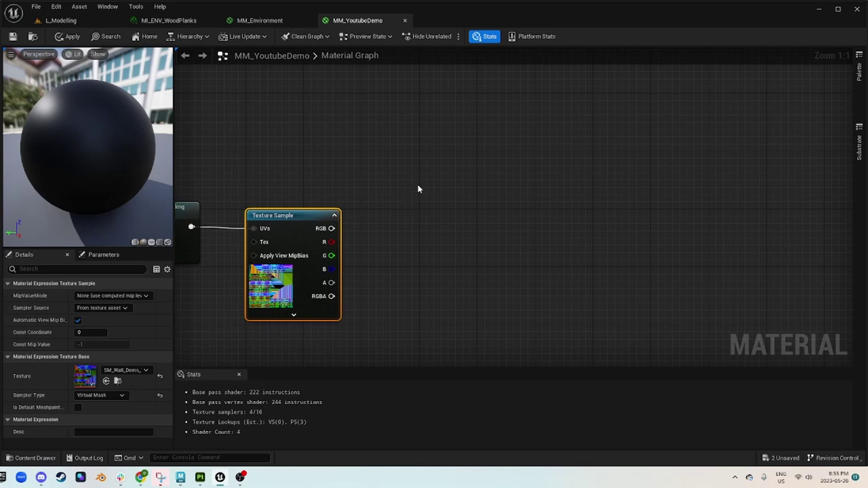
# Add a scalar parameter named RChannelMask_Strength and place it well past the Texture Sample node.
pyautogui.click(426, 187)
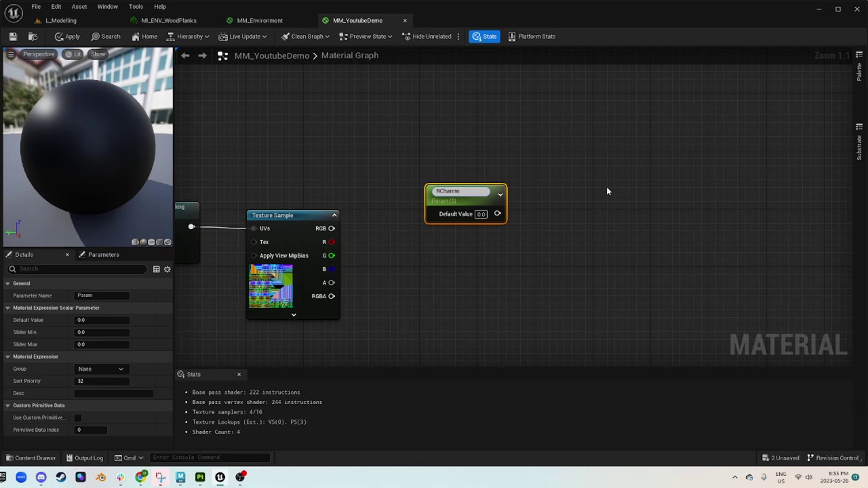
pyautogui.write('Mask_Strength')
pyautogui.press('Return')
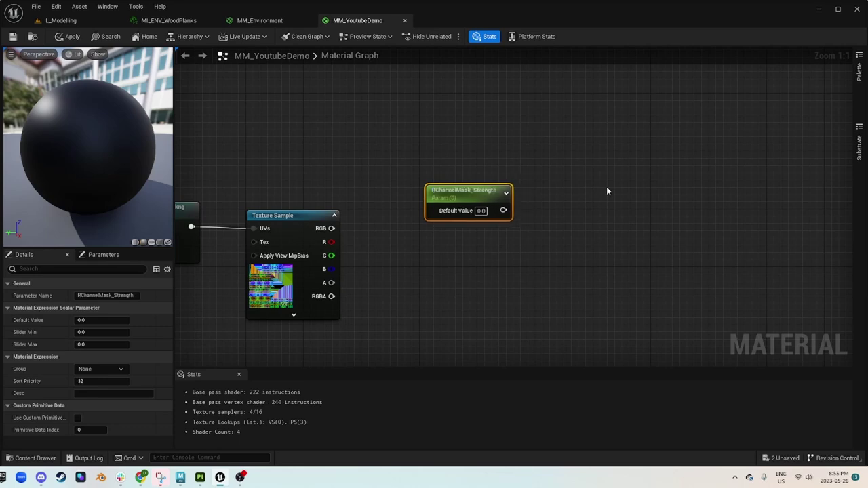
pyautogui.moveTo(475, 197); pyautogui.dragTo(693, 244)
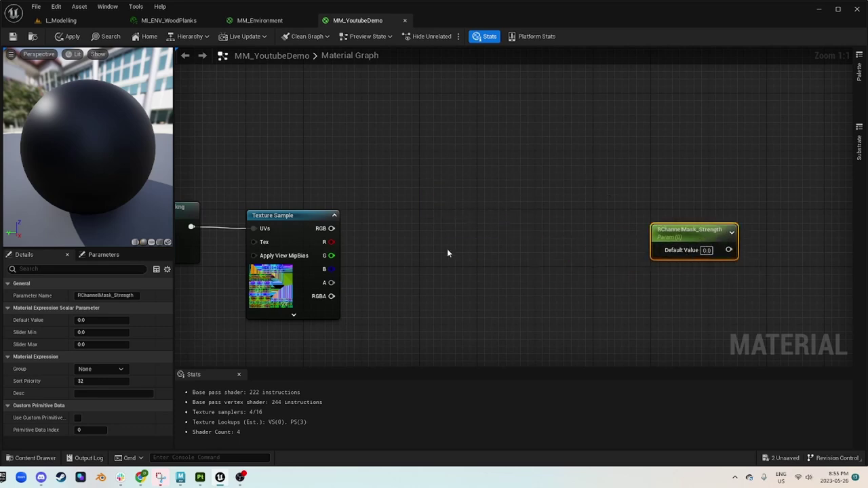
# Duplicate the RChannelMask_Strength parameter and place the copy between the Texture Sample node and the original.
pyautogui.click(672, 202)
pyautogui.click(675, 230)
pyautogui.hotkey('ctrl', 'd')
pyautogui.moveTo(498, 225); pyautogui.dragTo(477, 232)
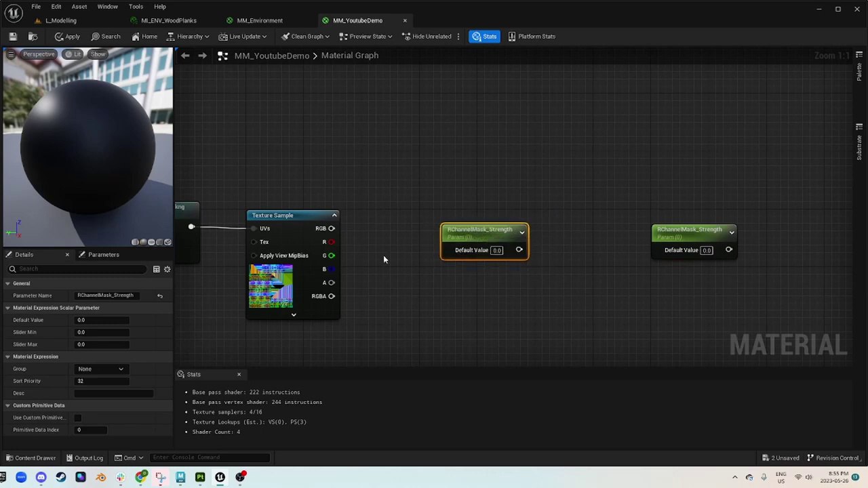
pyautogui.doubleClick(123, 295)
pyautogui.click(257, 207)
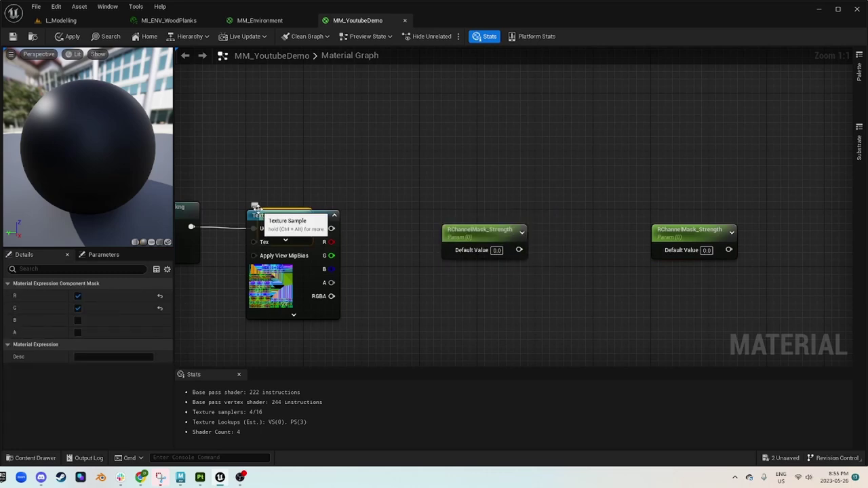
pyautogui.click(445, 235)
pyautogui.moveTo(315, 217)
pyautogui.mouseDown()
pyautogui.moveTo(307, 238)
pyautogui.moveTo(306, 209)
pyautogui.mouseUp()
pyautogui.click(286, 216)
pyautogui.press('Delete')
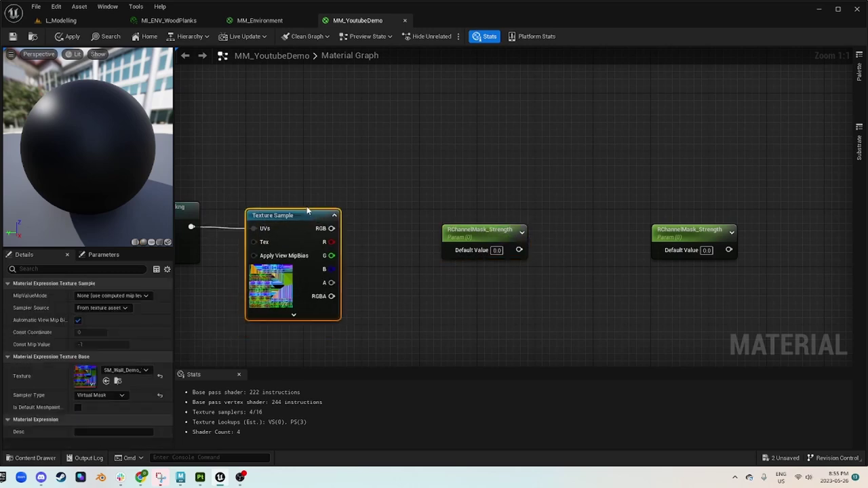
# Rename the duplicated parameter RChannelMask_Contrast and move it slightly below the Texture Sample's RGB output.
pyautogui.click(480, 231)
pyautogui.doubleClick(123, 295)
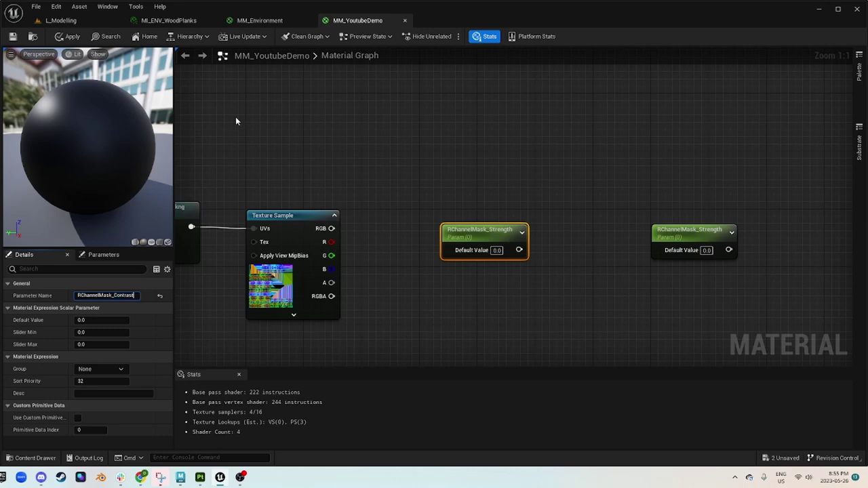
pyautogui.write('Contrast')
pyautogui.press('Return')
pyautogui.moveTo(497, 228); pyautogui.dragTo(490, 257)
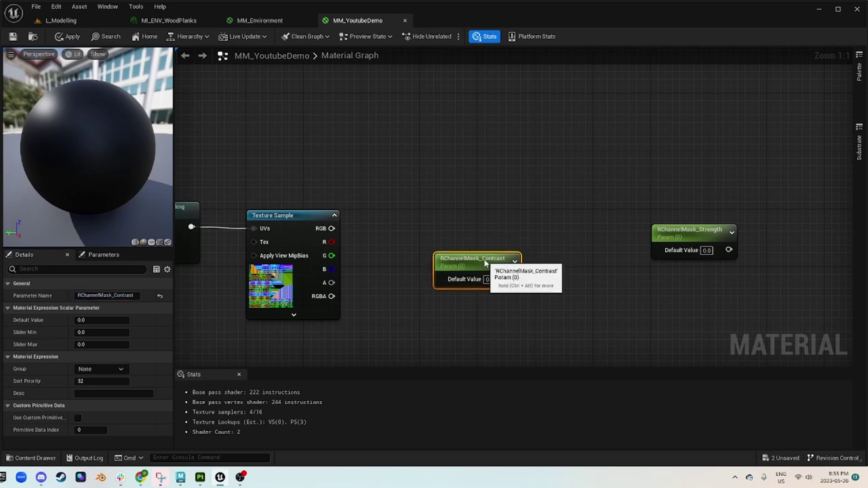
# Add a Power node, feeding the Texture Sample's RGB into Base and RChannelMask_Contrast into Exp.
pyautogui.rightClick(544, 218)
pyautogui.write('power')
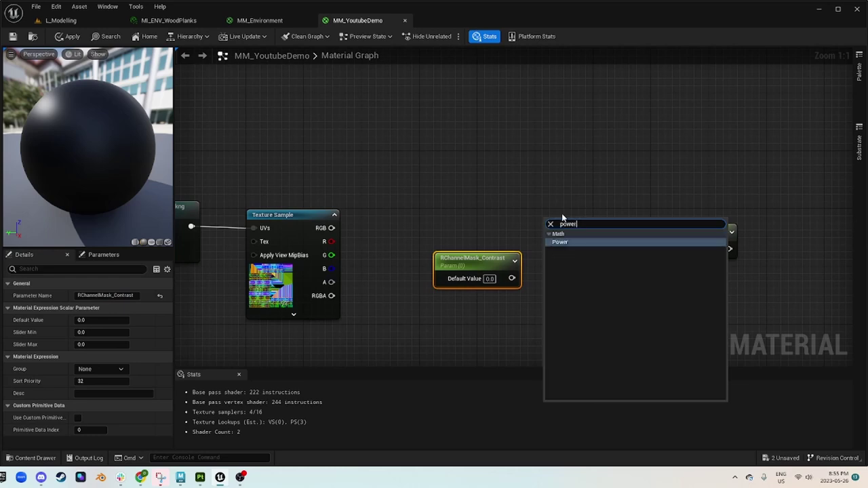
pyautogui.press('Return')
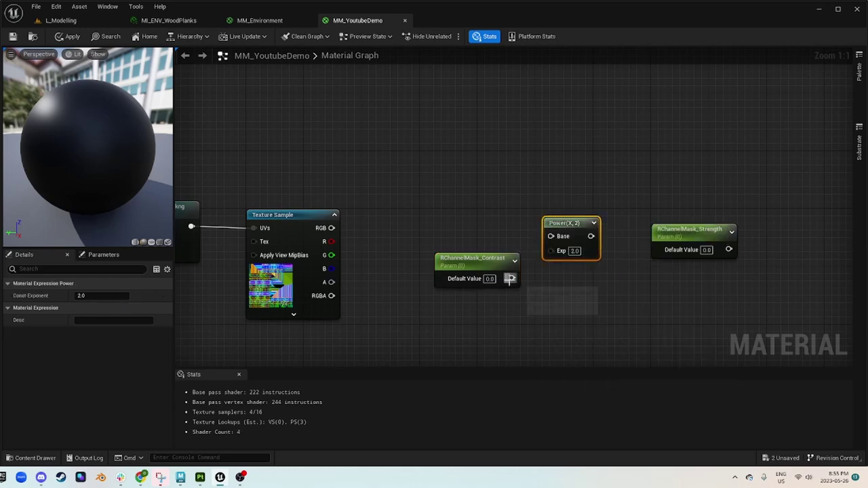
pyautogui.moveTo(548, 256); pyautogui.dragTo(556, 211)
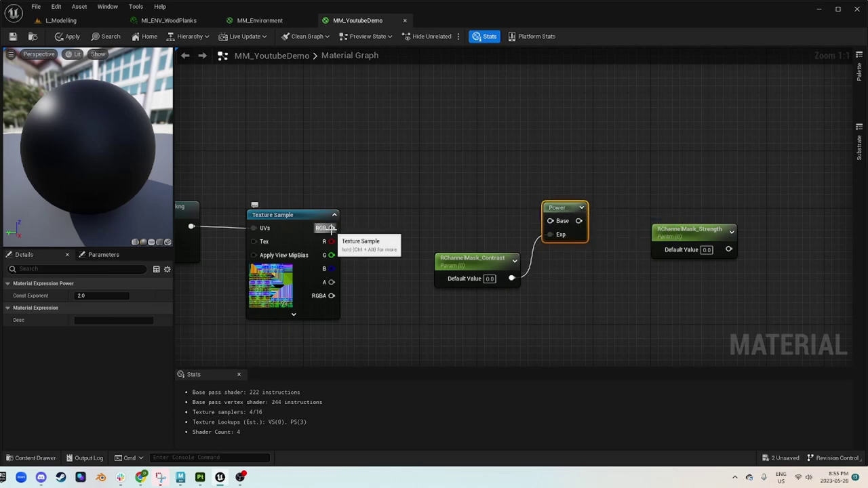
pyautogui.moveTo(331, 228); pyautogui.dragTo(550, 222)
pyautogui.moveTo(631, 210); pyautogui.dragTo(555, 185, button='right')
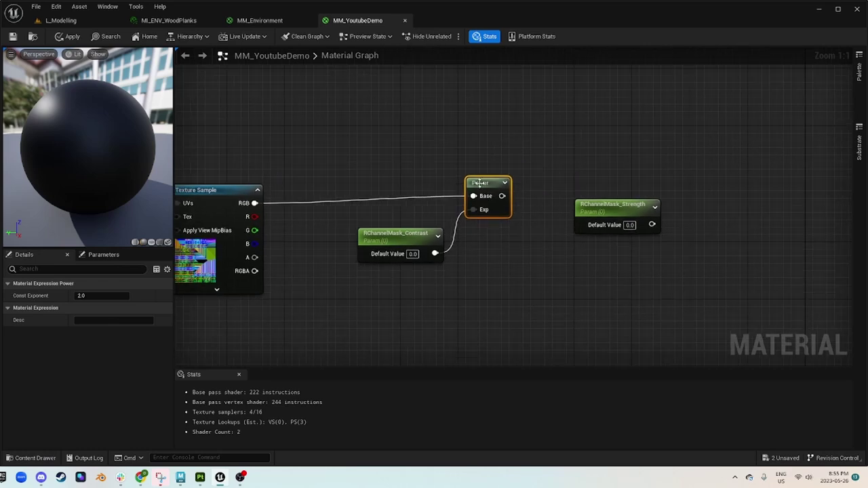
# Move RChannelMask_Strength beside the Power node and set both the contrast and strength default values to 1.
pyautogui.moveTo(588, 212); pyautogui.dragTo(535, 240)
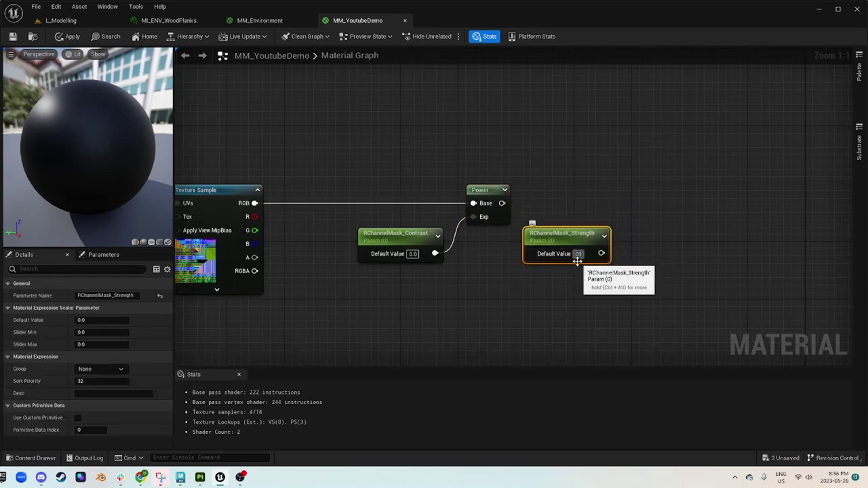
pyautogui.click(411, 253)
pyautogui.write('1')
pyautogui.click(693, 264)
pyautogui.moveTo(562, 243); pyautogui.dragTo(557, 244)
pyautogui.moveTo(566, 178); pyautogui.dragTo(439, 190, button='right')
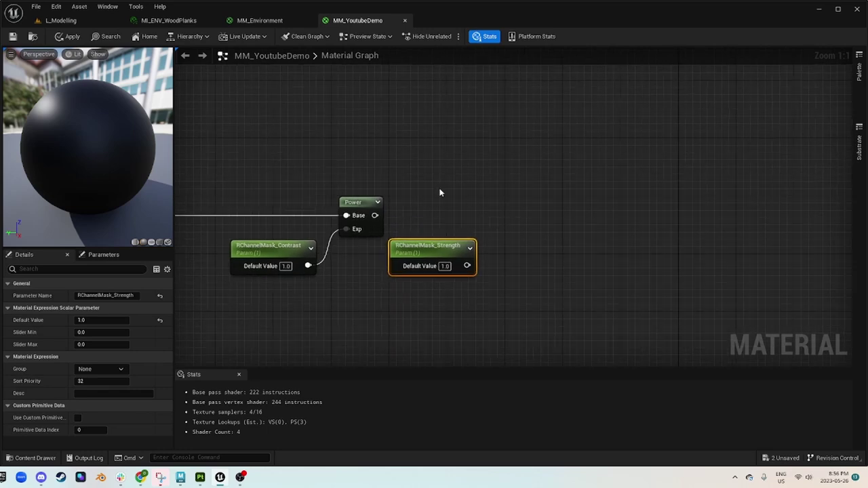
# Add a Multiply node, connecting the Power output to A and RChannelMask_Strength to B.
pyautogui.click(513, 211)
pyautogui.moveTo(375, 215); pyautogui.dragTo(527, 223)
pyautogui.moveTo(467, 265); pyautogui.dragTo(528, 235)
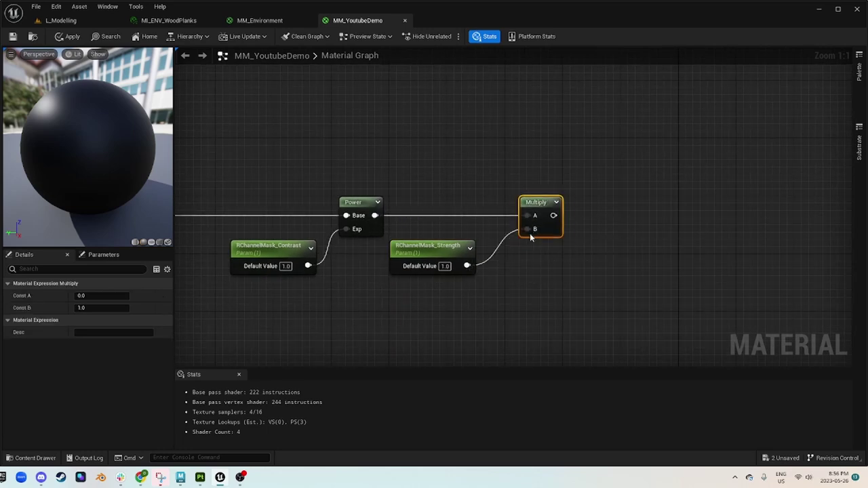
# Review the mask node chain and the IN_Diffuse texture input in the material graph.
pyautogui.scroll(-3, 522, 217)
pyautogui.moveTo(493, 214); pyautogui.dragTo(513, 233, button='right')
pyautogui.moveTo(390, 217); pyautogui.dragTo(503, 249, button='right')
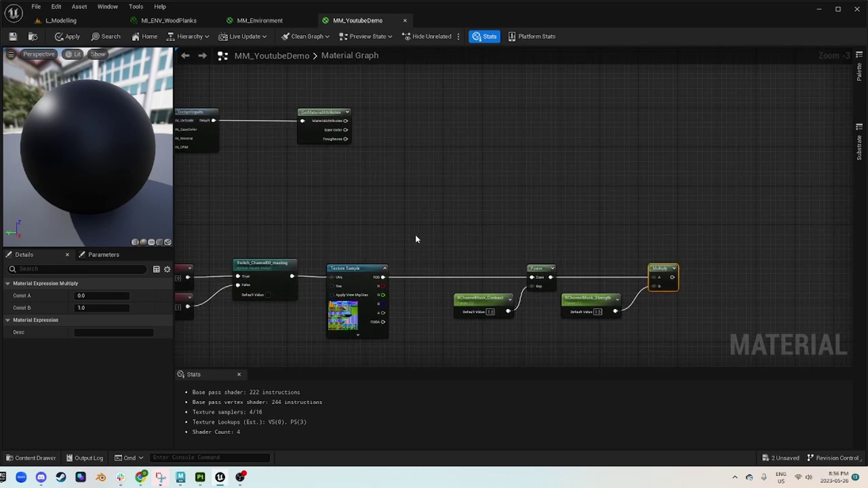
pyautogui.scroll(-1, 255, 144)
pyautogui.moveTo(250, 145); pyautogui.dragTo(610, 159, button='right')
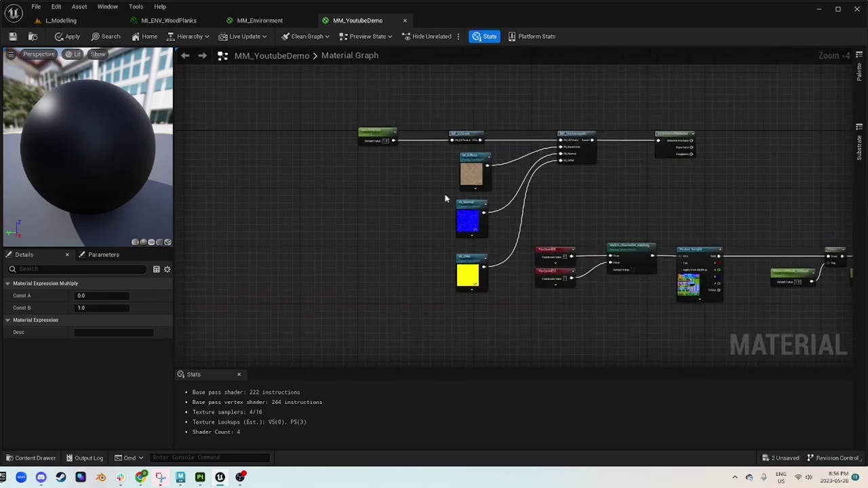
pyautogui.click(474, 166)
pyautogui.moveTo(666, 183); pyautogui.dragTo(463, 202, button='right')
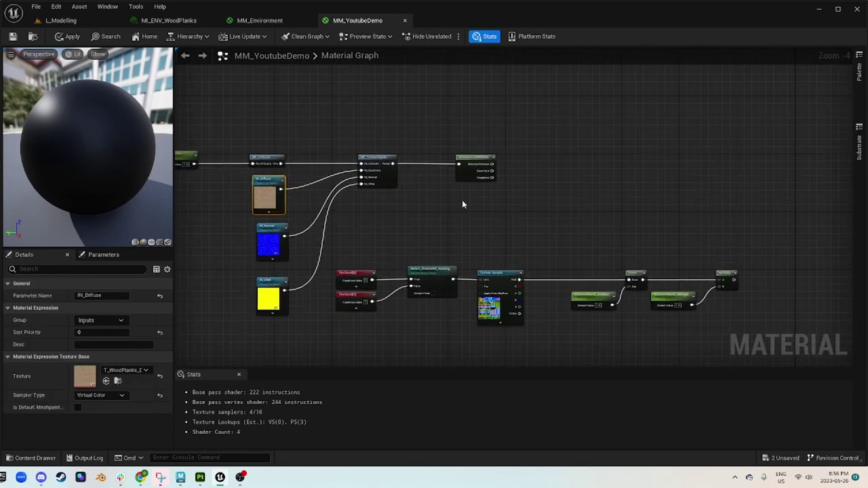
pyautogui.moveTo(607, 212); pyautogui.dragTo(546, 212, button='right')
pyautogui.moveTo(212, 182); pyautogui.dragTo(215, 182)
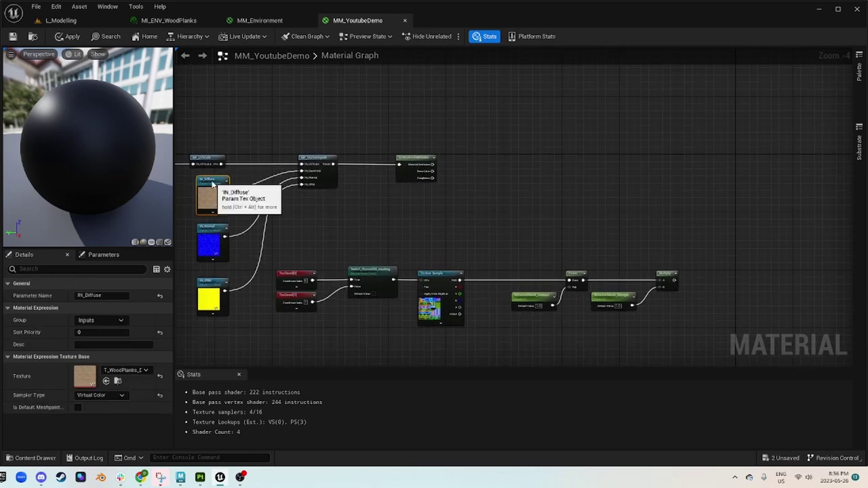
# In the L_Modelling level's content browser, open the Megascans Surfaces folder and filter its contents to textures.
pyautogui.click(61, 21)
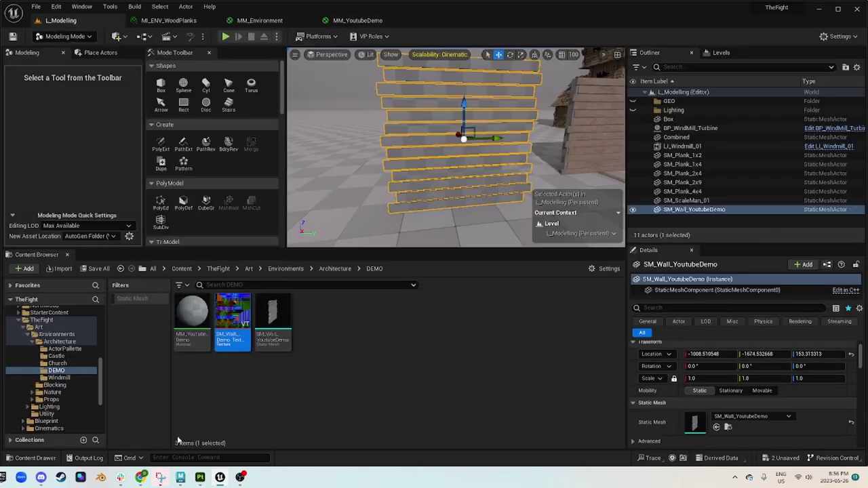
pyautogui.scroll(-4, 61, 400)
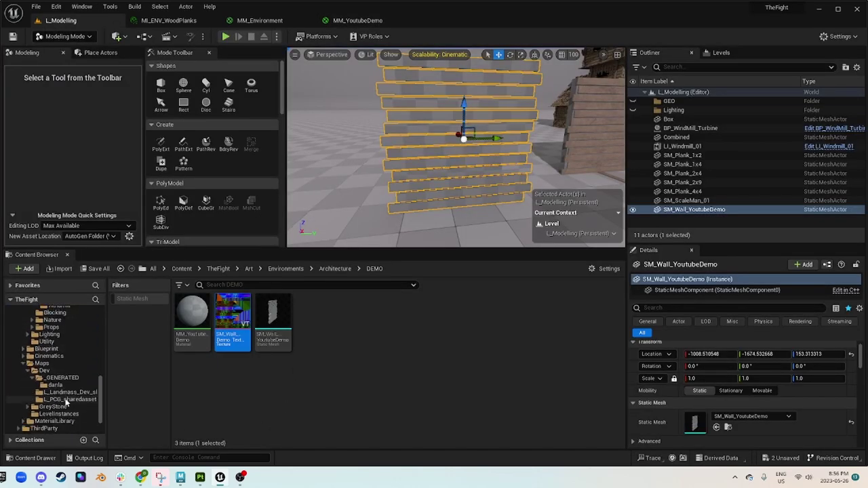
pyautogui.scroll(-1, 61, 407)
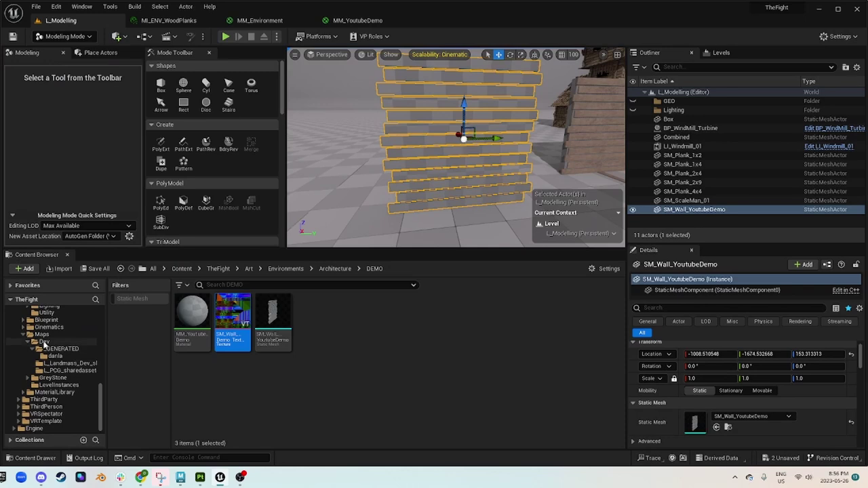
pyautogui.scroll(8, 48, 394)
pyautogui.scroll(1, 54, 387)
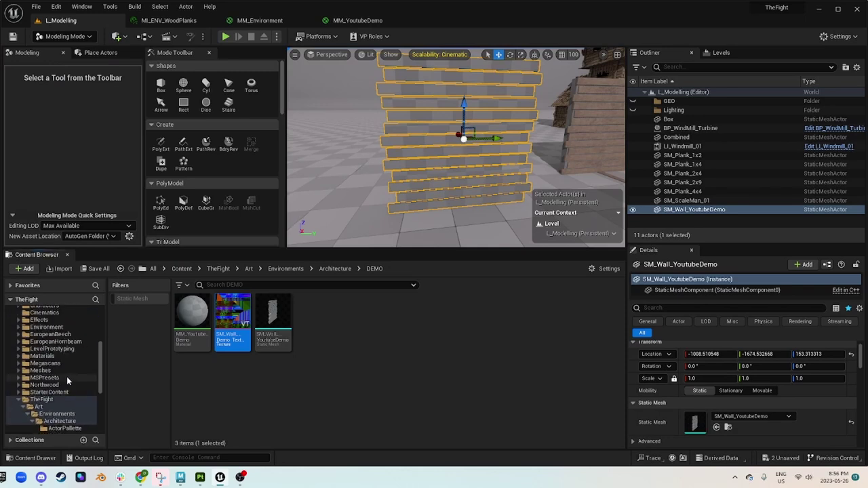
pyautogui.click(53, 364)
pyautogui.doubleClick(354, 319)
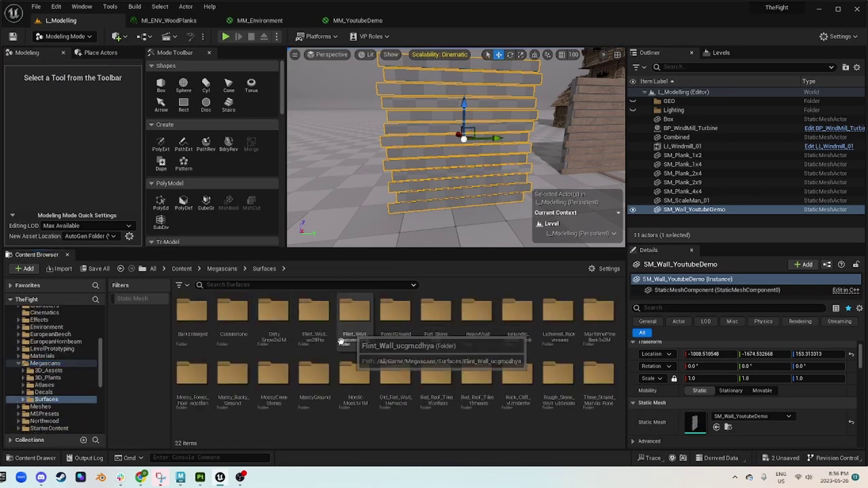
pyautogui.click(182, 285)
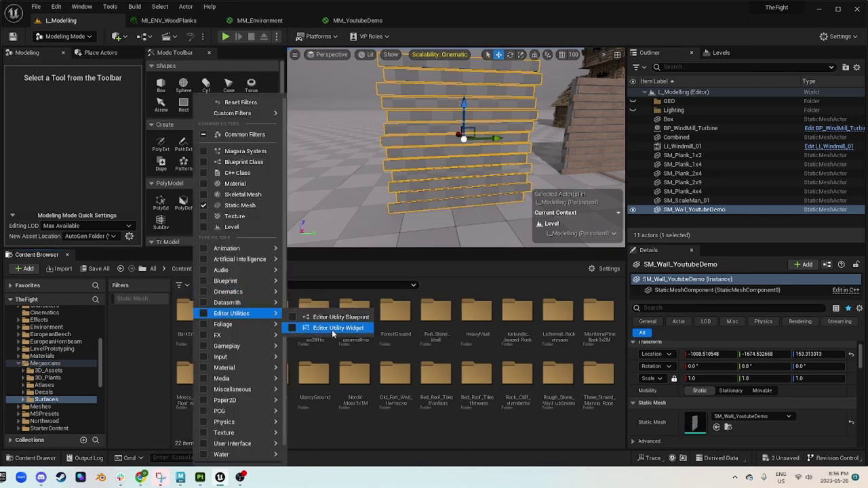
pyautogui.click(234, 217)
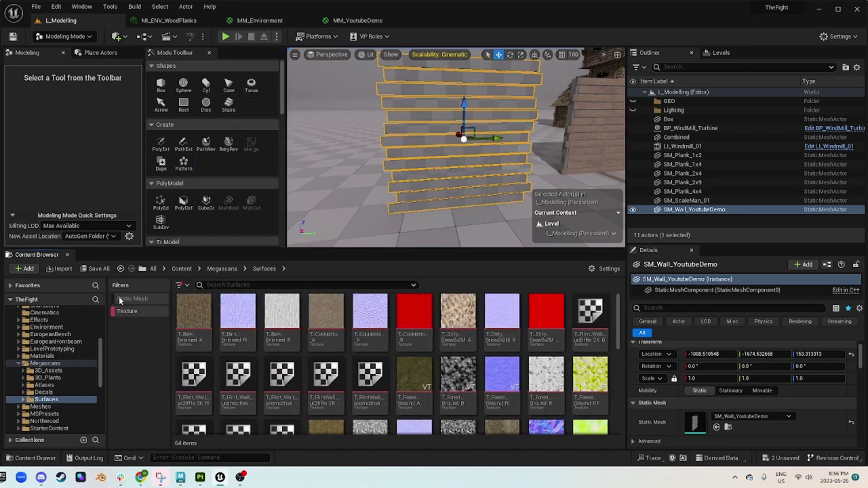
# Find the Nordic Moss albedo texture and add it to the MM_YoutubeDemo graph above the GetMaterialAttributes node.
pyautogui.scroll(-1, 400, 349)
pyautogui.scroll(-1, 399, 341)
pyautogui.click(326, 339)
pyautogui.scroll(-1, 441, 359)
pyautogui.click(469, 368)
pyautogui.scroll(1, 450, 358)
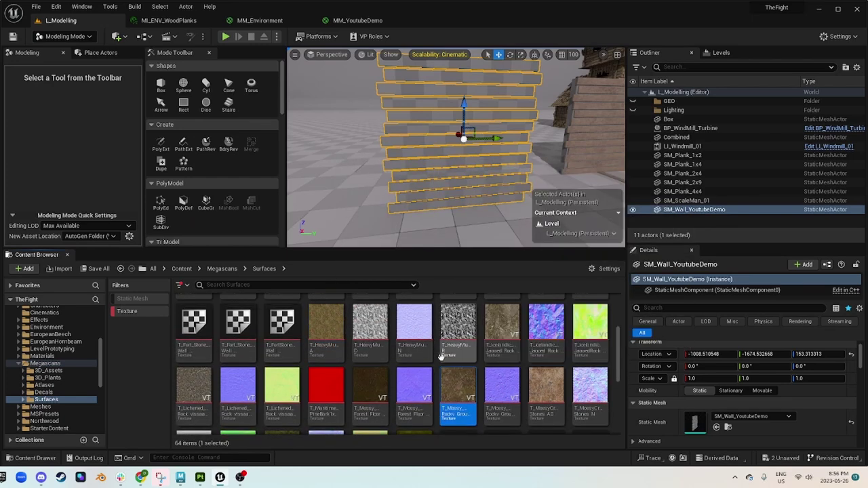
pyautogui.scroll(-4, 407, 360)
pyautogui.click(281, 393)
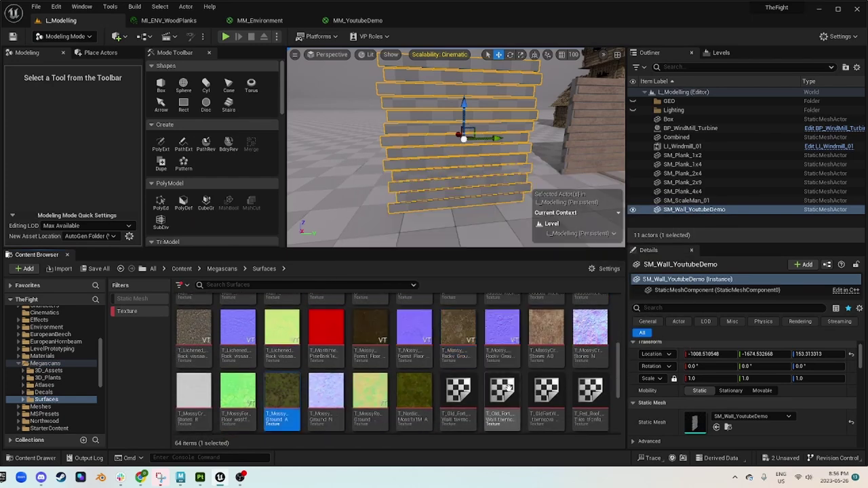
pyautogui.click(413, 394)
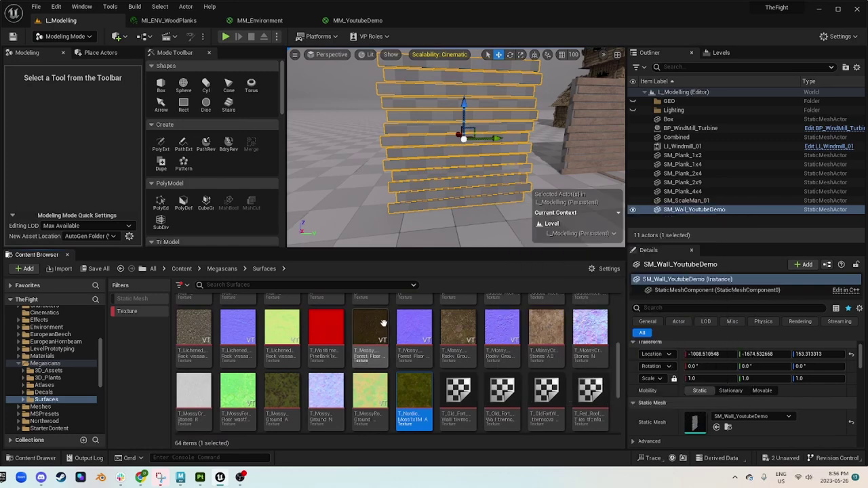
pyautogui.moveTo(414, 393); pyautogui.dragTo(428, 83)
pyautogui.moveTo(544, 101); pyautogui.dragTo(534, 184, button='right')
pyautogui.moveTo(436, 176); pyautogui.dragTo(405, 170)
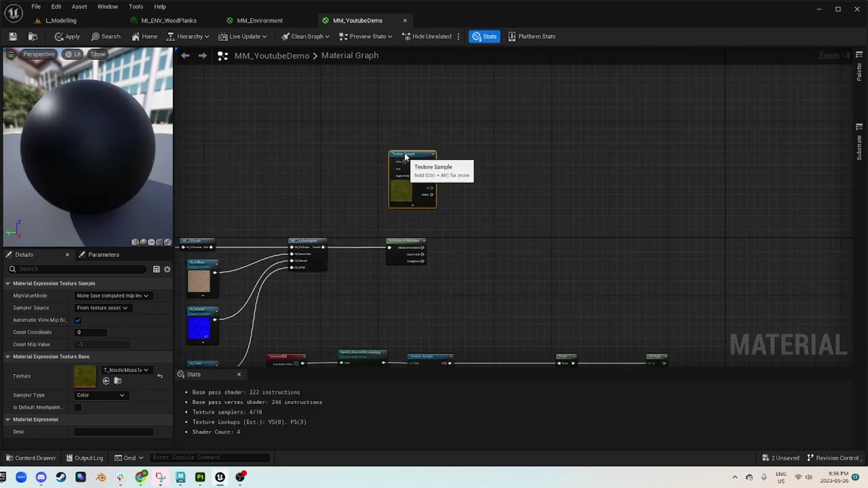
# Reposition the moss Texture Sample node above GetMaterialAttributes, leaving a clear gap between the two nodes.
pyautogui.moveTo(564, 224); pyautogui.dragTo(535, 199, button='right')
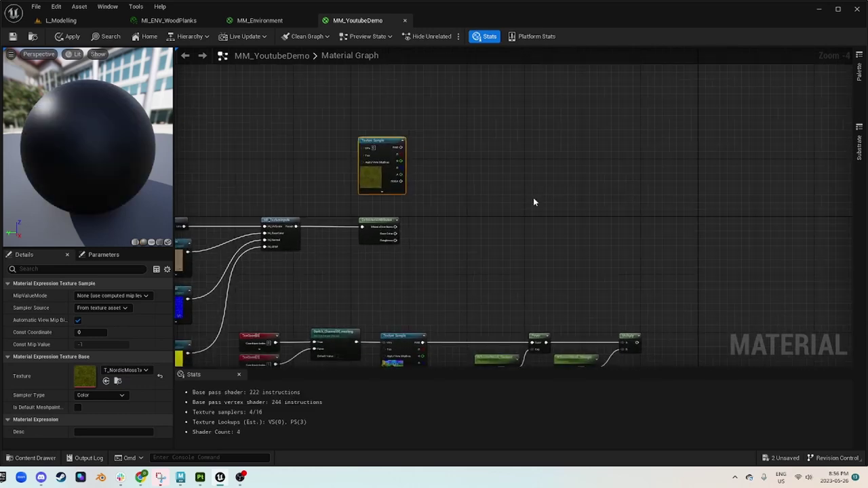
pyautogui.moveTo(482, 181); pyautogui.dragTo(563, 142, button='right')
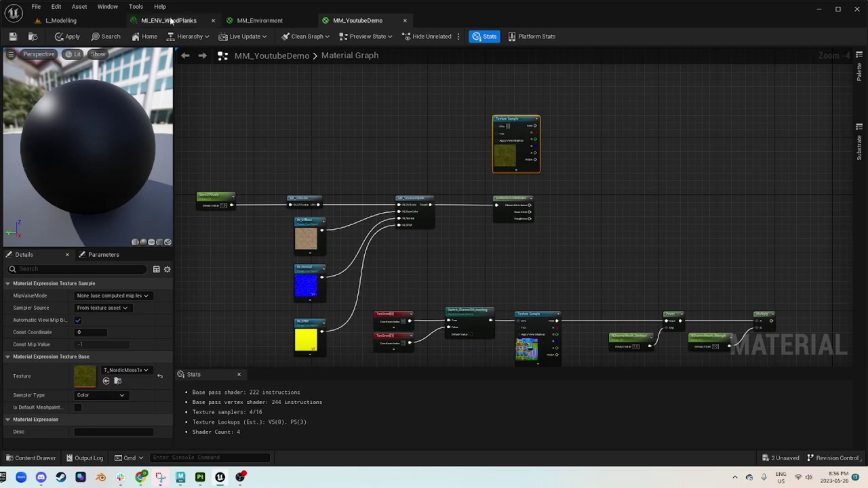
pyautogui.moveTo(629, 171); pyautogui.dragTo(446, 201, button='right')
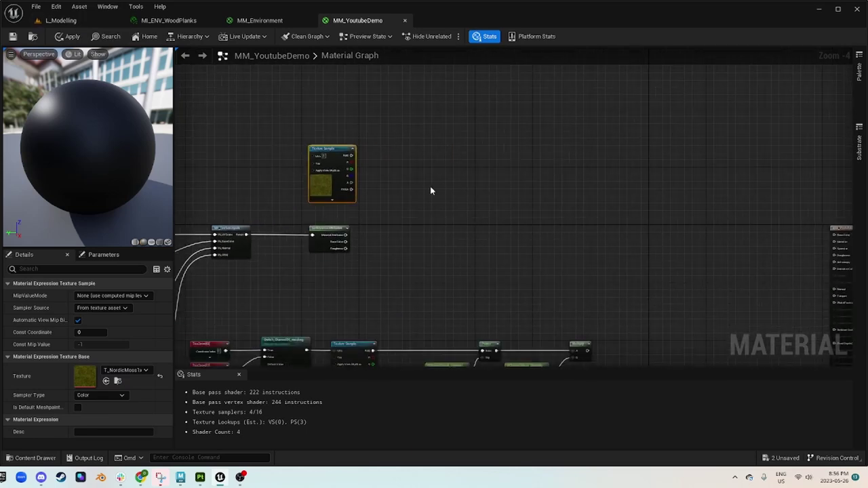
pyautogui.moveTo(330, 152); pyautogui.dragTo(330, 85)
pyautogui.moveTo(583, 179); pyautogui.dragTo(411, 188, button='right')
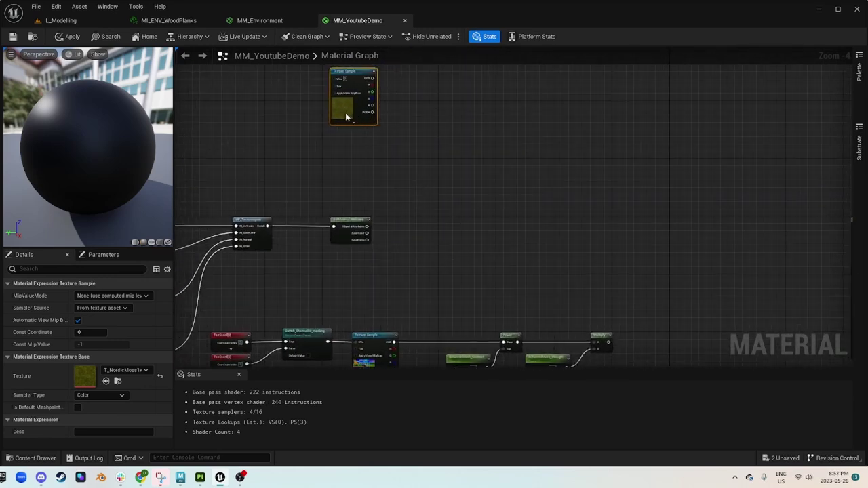
pyautogui.moveTo(347, 114); pyautogui.dragTo(347, 155)
pyautogui.moveTo(488, 190); pyautogui.dragTo(428, 174, button='right')
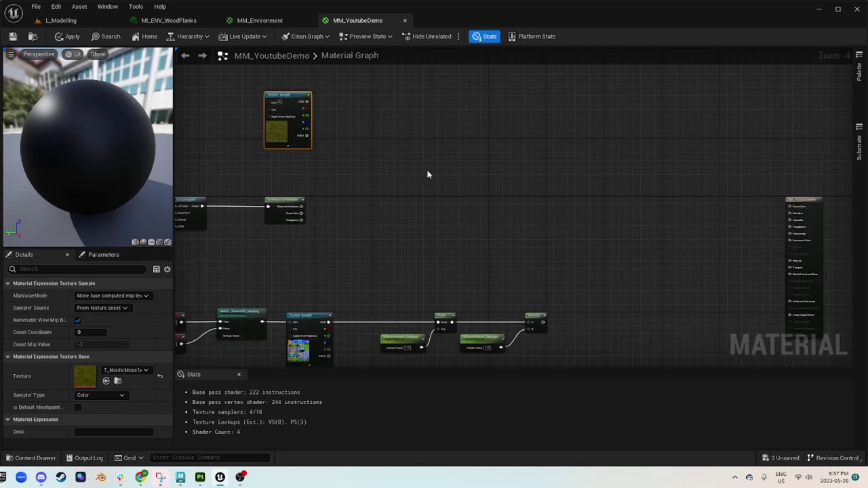
# Add a Lerp node to the right of the moss texture and connect the mask's Multiply result to its Alpha.
pyautogui.moveTo(435, 213); pyautogui.dragTo(478, 215, button='right')
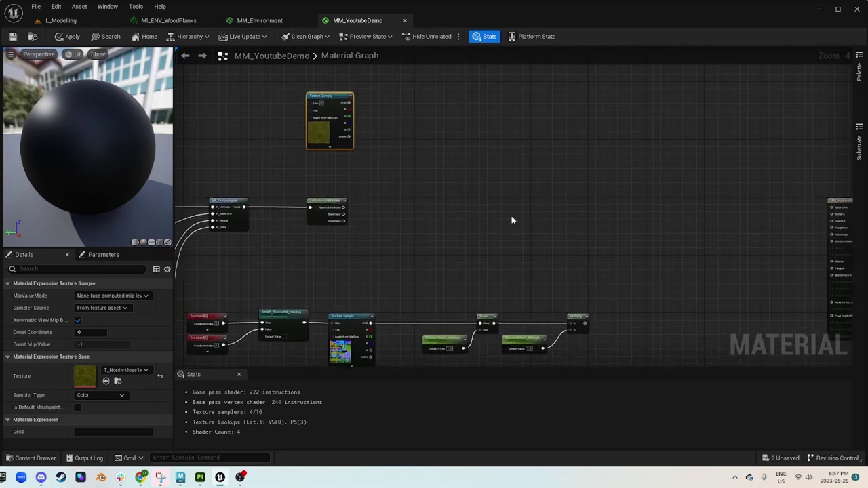
pyautogui.click(508, 109)
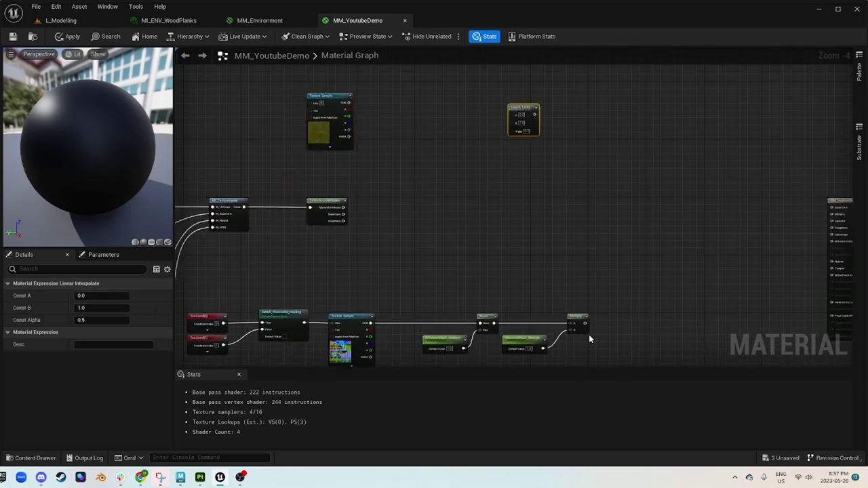
pyautogui.moveTo(586, 323); pyautogui.dragTo(512, 134)
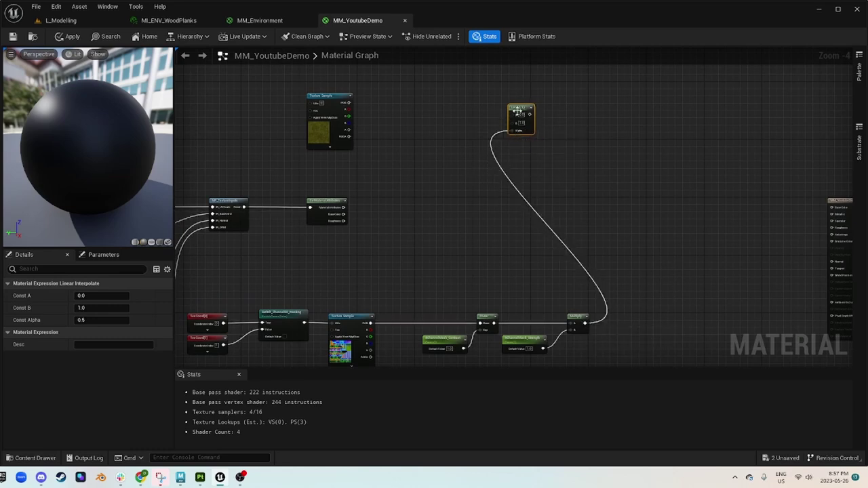
# Connect the moss texture's RGB to the Lerp's B and the GetMaterialAttributes Base Color to its A.
pyautogui.scroll(2, 376, 122)
pyautogui.moveTo(375, 122); pyautogui.dragTo(352, 141, button='right')
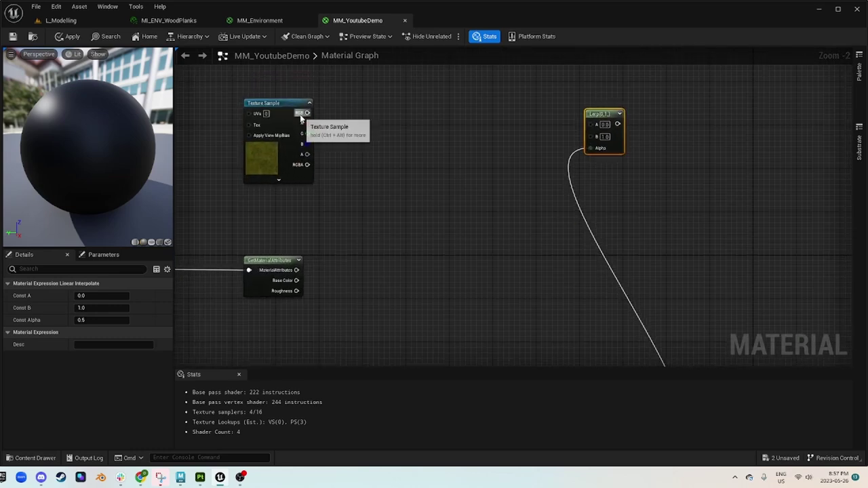
pyautogui.moveTo(307, 113); pyautogui.dragTo(603, 124)
pyautogui.moveTo(265, 112); pyautogui.dragTo(265, 123)
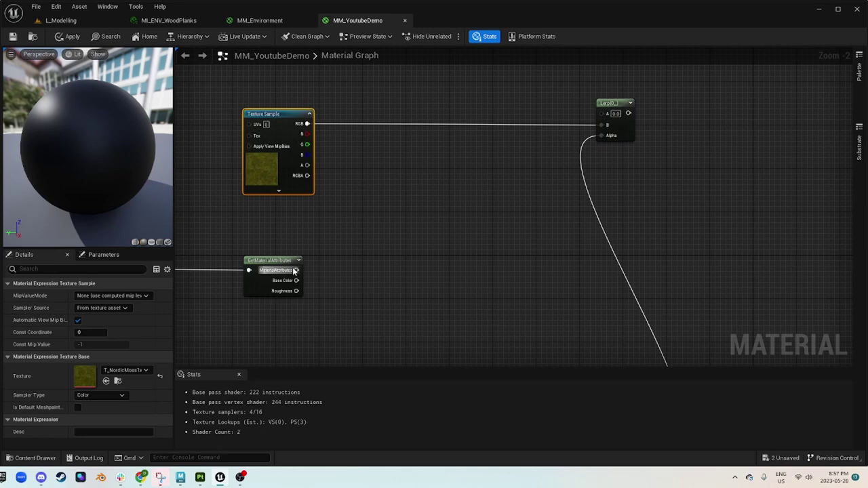
pyautogui.moveTo(296, 280); pyautogui.dragTo(606, 116)
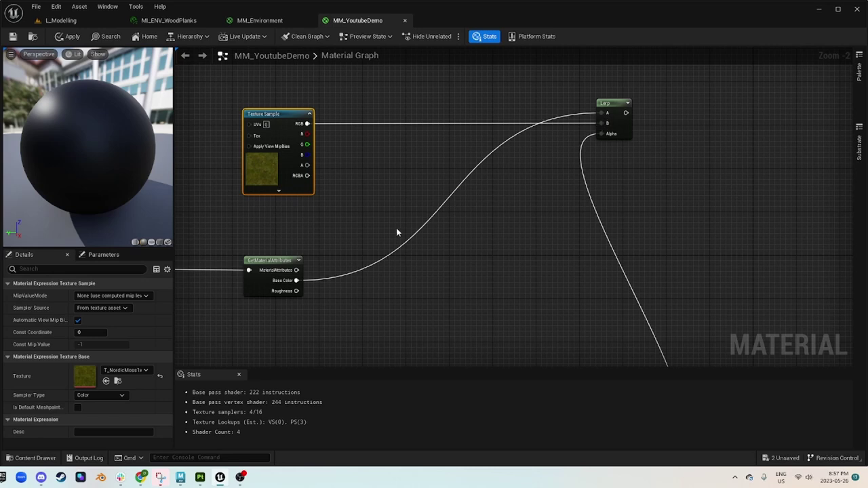
# Check the IN_Diffuse texture input and preview the base color Lerp node on the preview sphere.
pyautogui.moveTo(326, 249); pyautogui.dragTo(806, 151, button='right')
pyautogui.click(437, 222)
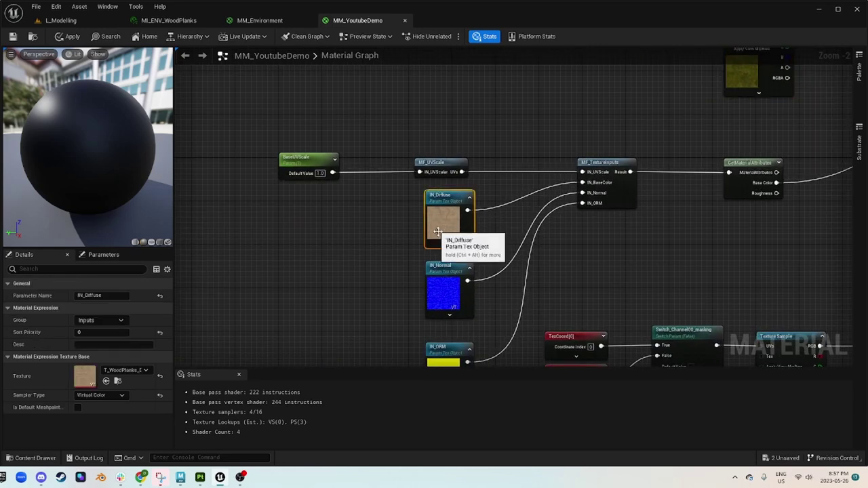
pyautogui.moveTo(680, 235); pyautogui.dragTo(46, 309, button='right')
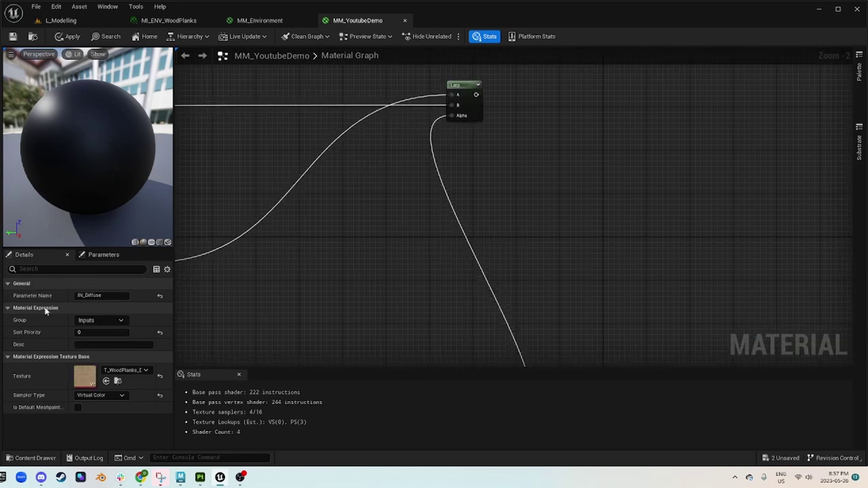
pyautogui.rightClick(469, 83)
pyautogui.click(503, 102)
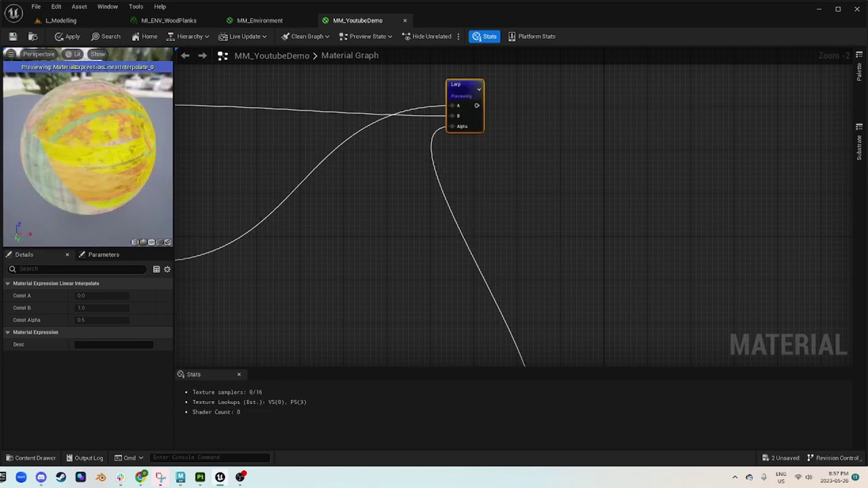
pyautogui.moveTo(88, 163); pyautogui.dragTo(102, 128)
# Connect the mask texture's red channel to the Power node's Base and inspect the moss blend on the preview sphere.
pyautogui.moveTo(272, 339); pyautogui.dragTo(336, 119, button='right')
pyautogui.moveTo(339, 243); pyautogui.dragTo(342, 230, button='right')
pyautogui.moveTo(257, 205); pyautogui.dragTo(422, 196)
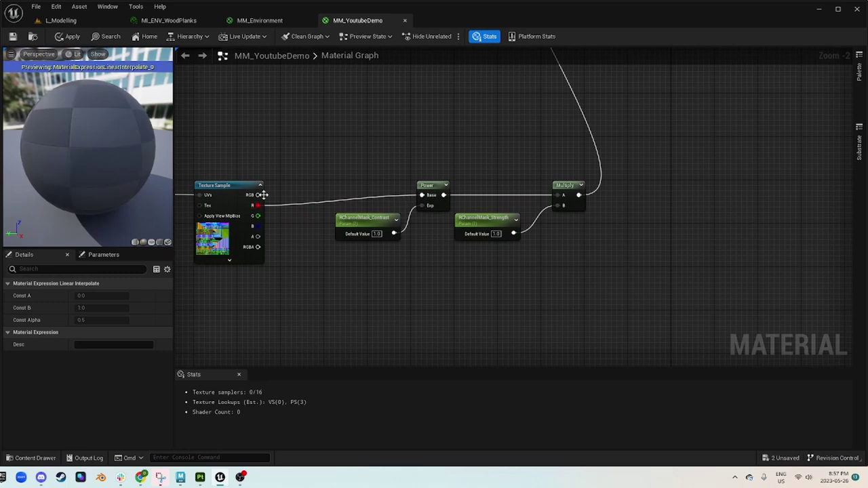
pyautogui.moveTo(241, 186); pyautogui.dragTo(240, 180)
pyautogui.moveTo(108, 146); pyautogui.dragTo(153, 176)
pyautogui.moveTo(108, 146); pyautogui.dragTo(76, 108, button='right')
pyautogui.moveTo(109, 210); pyautogui.dragTo(139, 183)
pyautogui.scroll(5, 110, 213)
pyautogui.moveTo(110, 214); pyautogui.dragTo(170, 220)
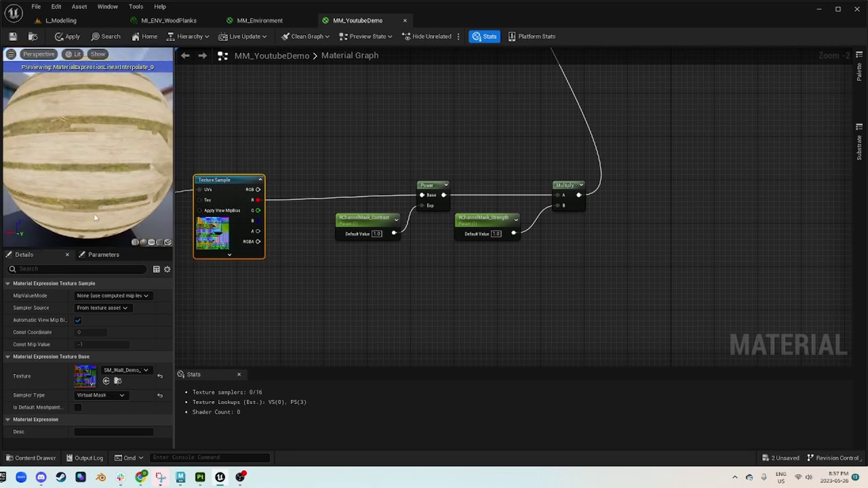
# Move the Power, Multiply, contrast and strength nodes closer to the mask texture and apply the material.
pyautogui.scroll(-2, 505, 231)
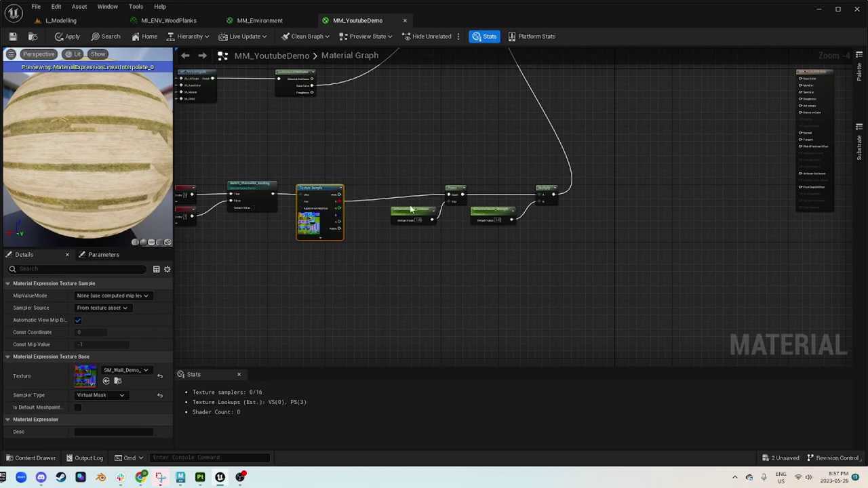
pyautogui.moveTo(385, 162); pyautogui.dragTo(466, 185)
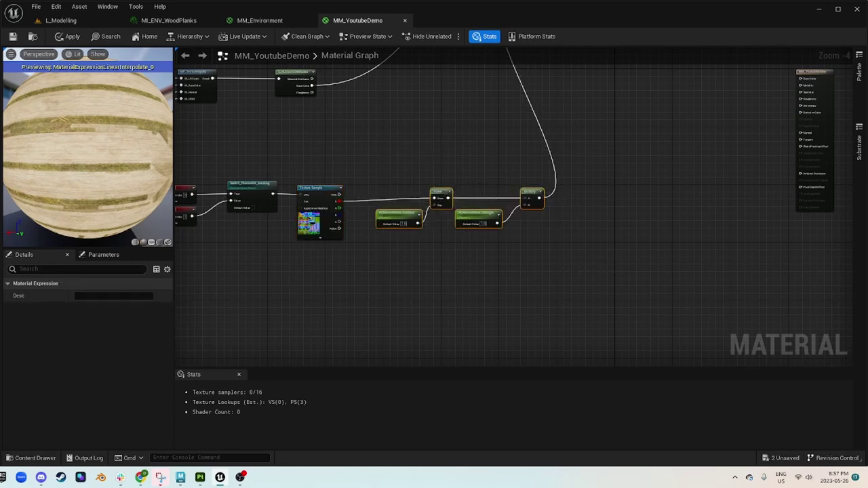
pyautogui.click(68, 36)
# Stop previewing the base color Lerp node.
pyautogui.moveTo(567, 190); pyautogui.dragTo(466, 365, button='right')
pyautogui.rightClick(422, 174)
pyautogui.click(462, 191)
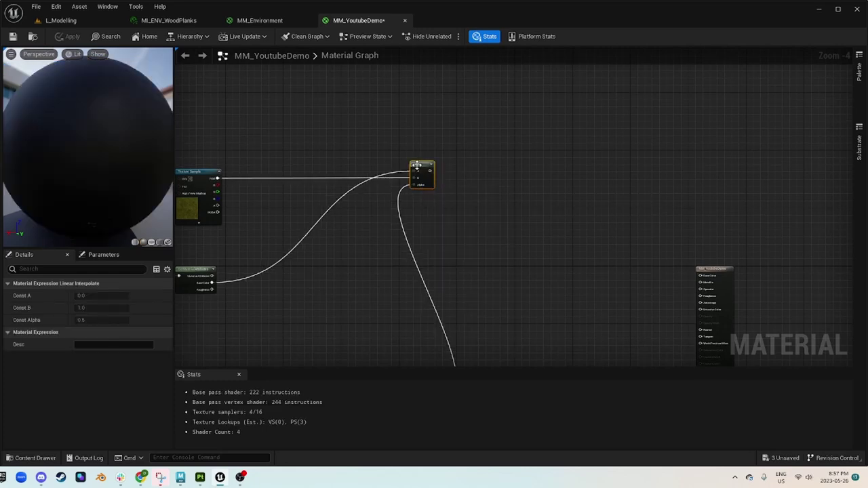
# Add a second Lerp node below the base color Lerp and connect the GetMaterialAttributes Roughness to its A.
pyautogui.moveTo(518, 225); pyautogui.dragTo(598, 151, button='right')
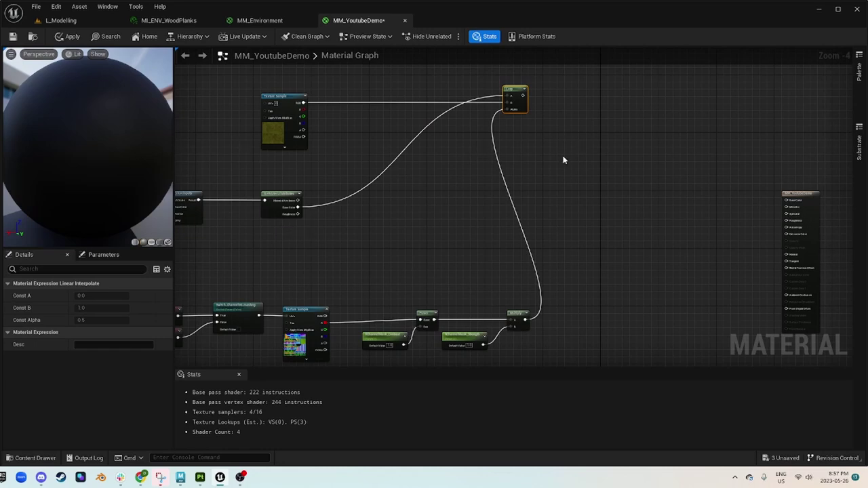
pyautogui.hotkey('ctrl', 'd')
pyautogui.moveTo(525, 159); pyautogui.dragTo(518, 154)
pyautogui.click(369, 243)
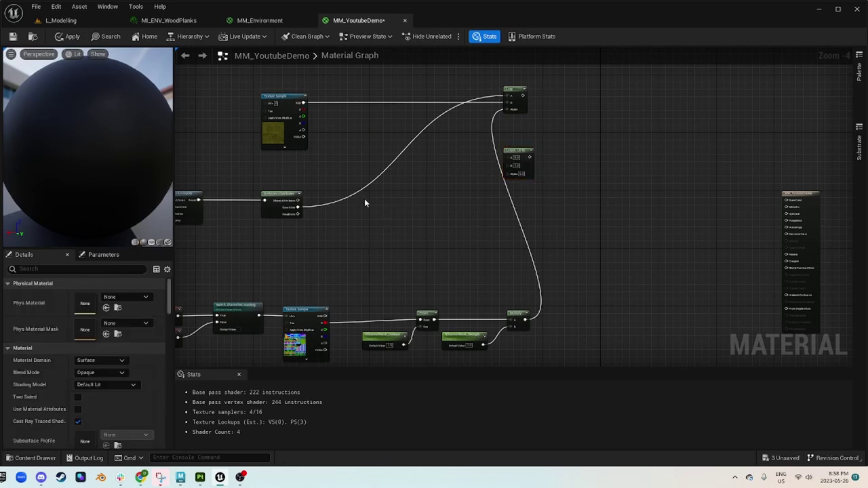
pyautogui.moveTo(298, 213); pyautogui.dragTo(508, 160)
pyautogui.moveTo(435, 260); pyautogui.dragTo(392, 232, button='right')
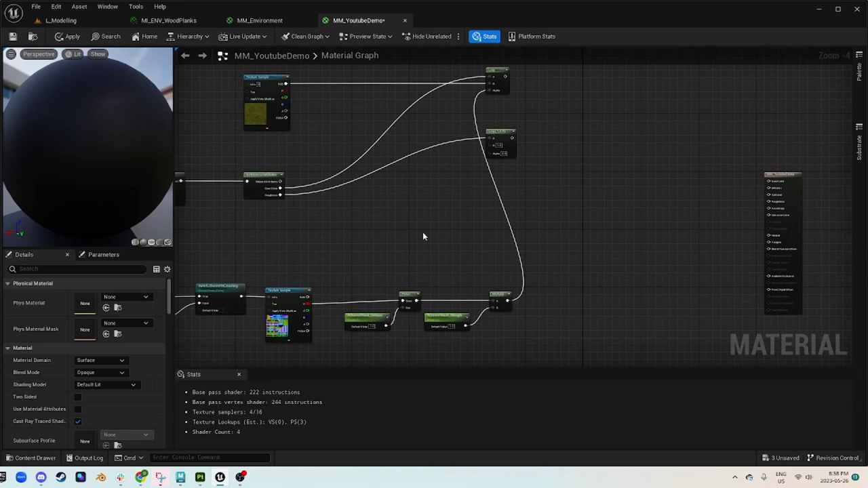
pyautogui.moveTo(121, 120)
pyautogui.mouseDown()
pyautogui.moveTo(145, 120)
pyautogui.moveTo(121, 120)
pyautogui.mouseUp()
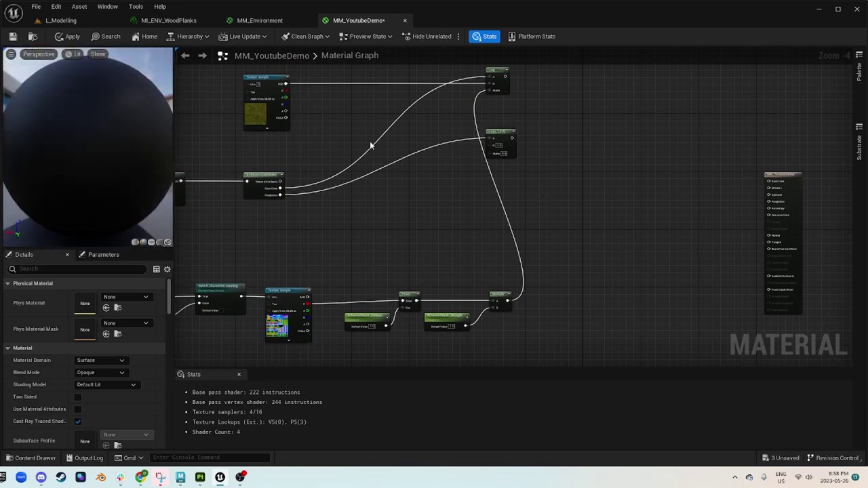
# Locate the moss texture in the content browser and look through the MossyGround and neighbouring Megascans surface folders for other moss textures.
pyautogui.click(268, 95)
pyautogui.click(119, 383)
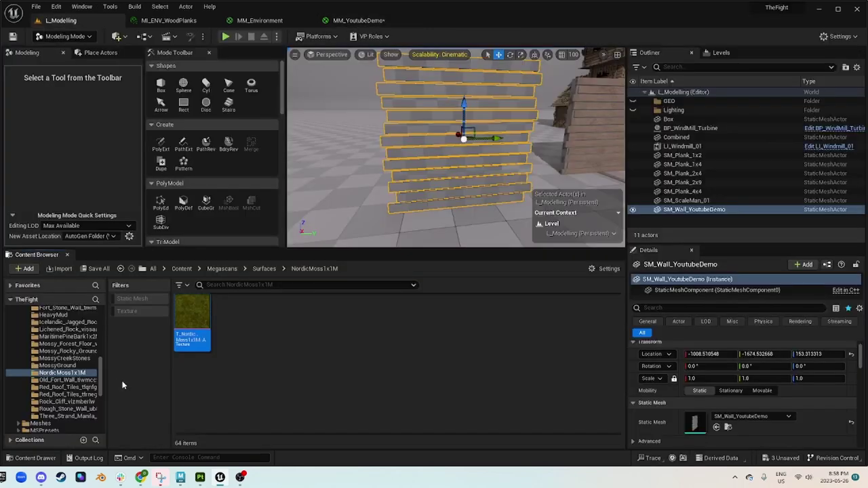
pyautogui.click(58, 365)
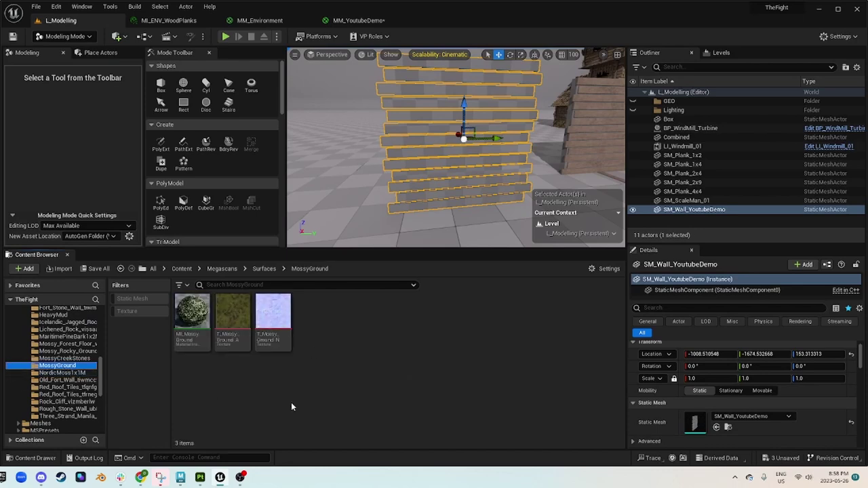
pyautogui.click(61, 373)
pyautogui.click(66, 387)
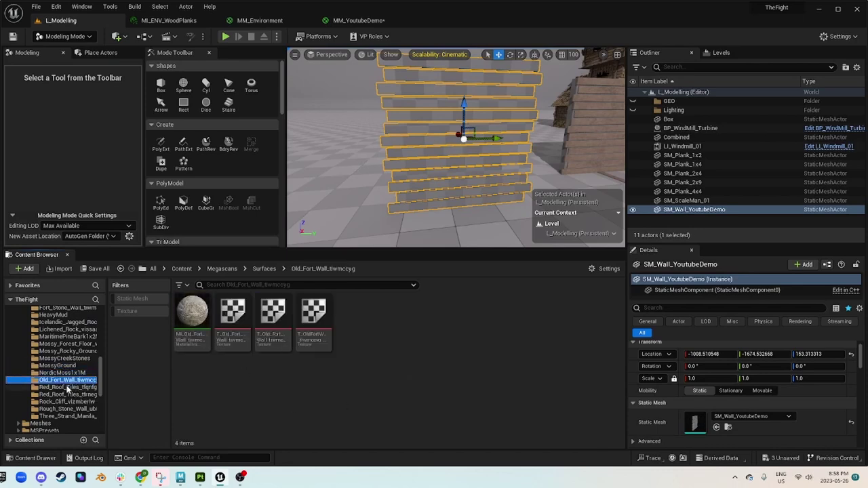
pyautogui.click(58, 365)
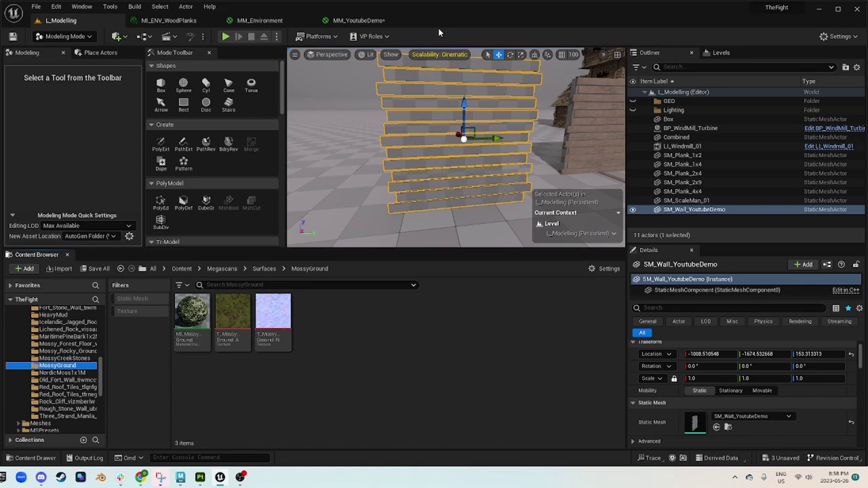
# Back in MM_YoutubeDemo, connect the moss texture's red channel to the second Lerp's B and preview that Lerp.
pyautogui.click(358, 21)
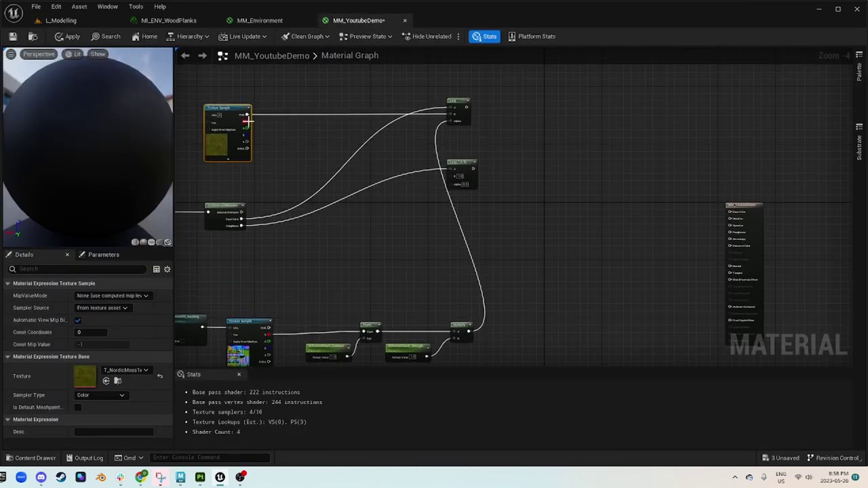
pyautogui.moveTo(246, 122); pyautogui.dragTo(454, 180)
pyautogui.rightClick(461, 171)
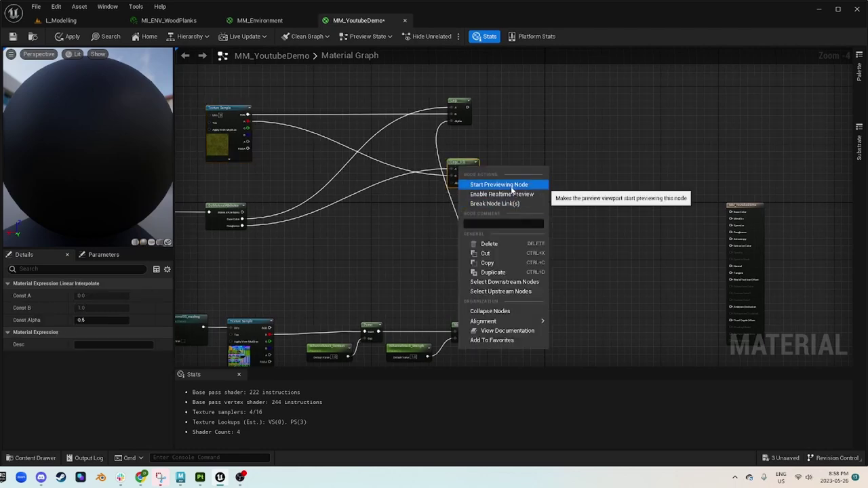
pyautogui.click(512, 185)
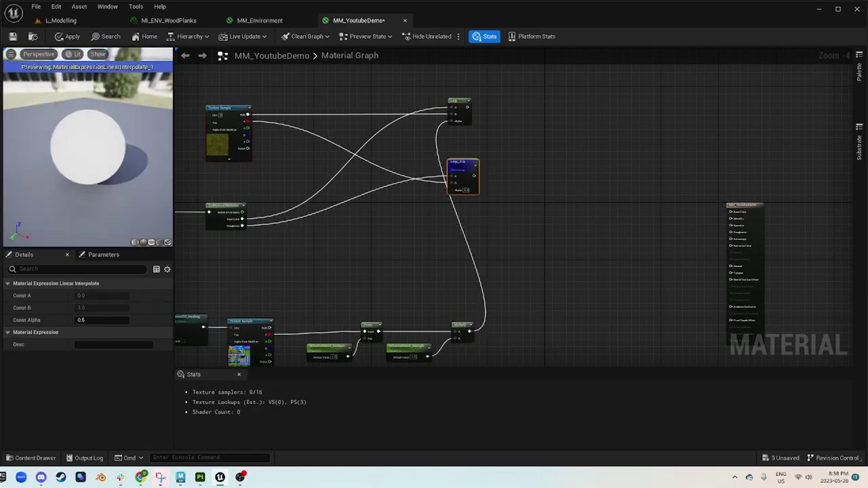
# Connect the mask's Multiply result to the roughness Lerp's Alpha and check the blend on the preview sphere.
pyautogui.scroll(2, 355, 153)
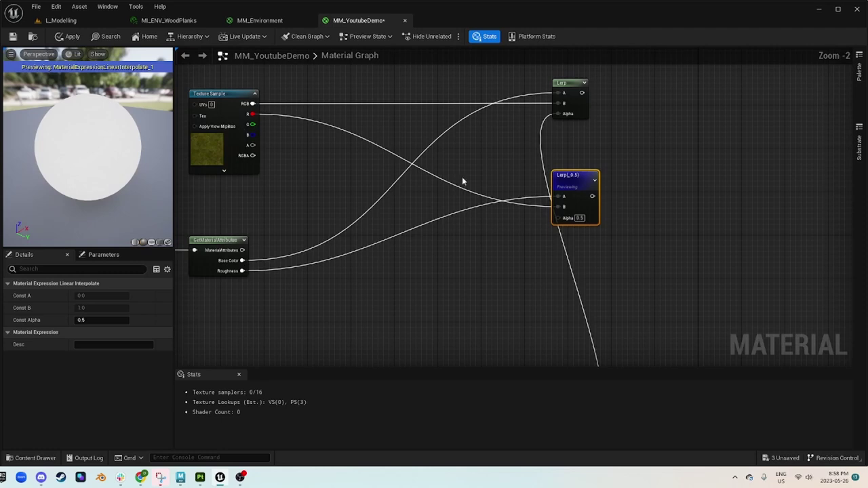
pyautogui.moveTo(528, 228); pyautogui.dragTo(542, 70, button='right')
pyautogui.moveTo(492, 183); pyautogui.dragTo(402, 235, button='right')
pyautogui.scroll(-1, 435, 240)
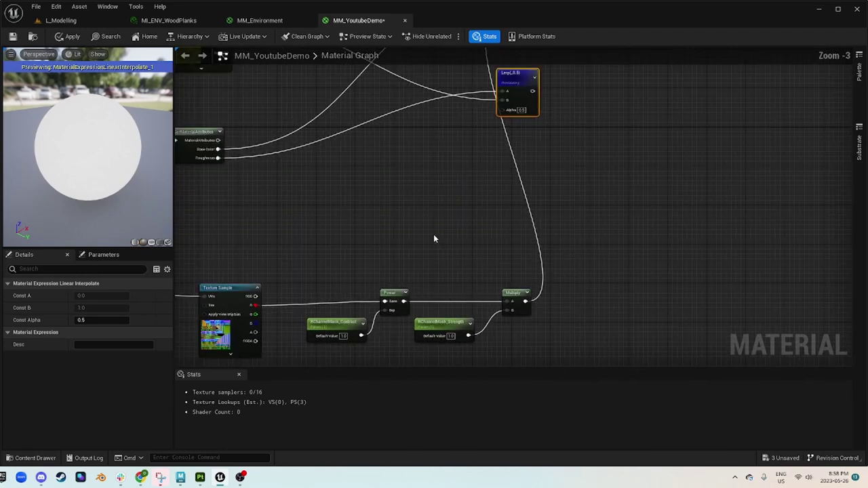
pyautogui.moveTo(533, 363); pyautogui.dragTo(532, 297, button='right')
pyautogui.moveTo(428, 141); pyautogui.dragTo(389, 293, button='right')
pyautogui.moveTo(510, 349); pyautogui.dragTo(483, 279, button='right')
pyautogui.moveTo(458, 318); pyautogui.dragTo(434, 127)
pyautogui.moveTo(477, 134); pyautogui.dragTo(488, 235, button='right')
pyautogui.scroll(8, 121, 152)
pyautogui.moveTo(121, 152); pyautogui.dragTo(70, 154)
pyautogui.scroll(-5, 120, 152)
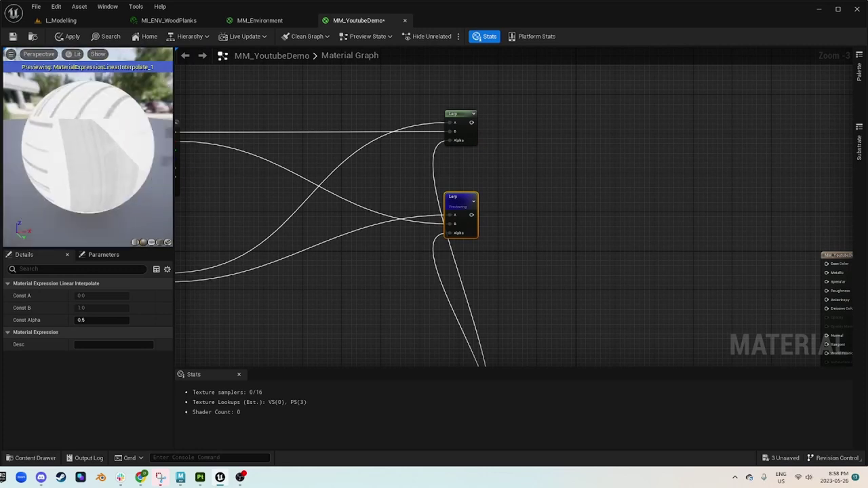
# Examine the overall node graph layout and the previewed roughness blend on the sphere at different distances.
pyautogui.moveTo(523, 244); pyautogui.dragTo(612, 90, button='right')
pyautogui.click(633, 174)
pyautogui.scroll(-4, 656, 175)
pyautogui.moveTo(657, 174); pyautogui.dragTo(505, 195, button='right')
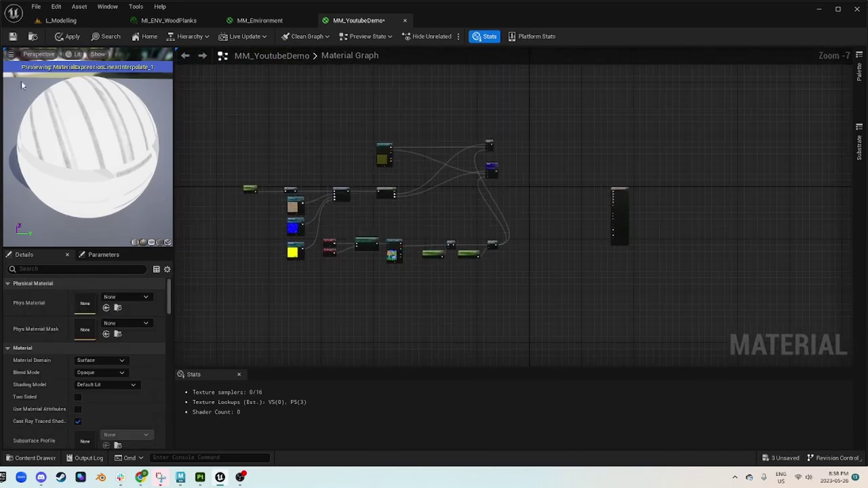
pyautogui.scroll(5, 101, 80)
pyautogui.scroll(-1, 103, 106)
pyautogui.scroll(1, 115, 111)
pyautogui.scroll(1, 292, 155)
pyautogui.scroll(-3, 90, 129)
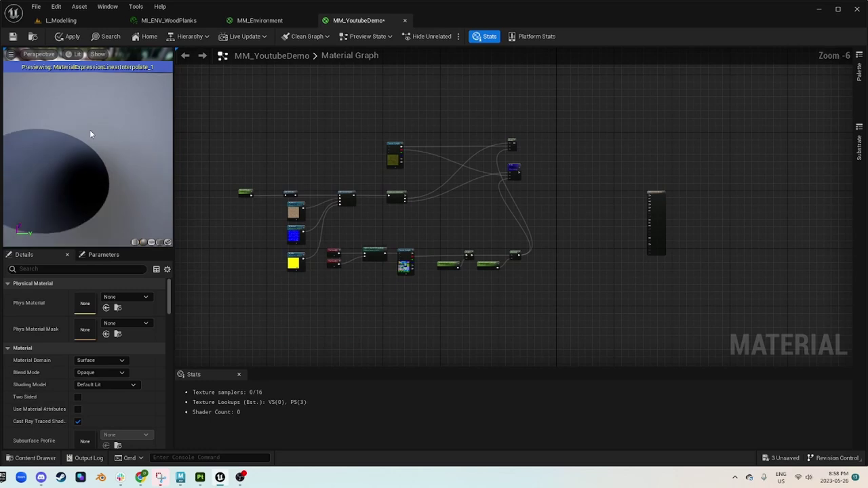
pyautogui.scroll(2, 82, 127)
pyautogui.scroll(-4, 83, 132)
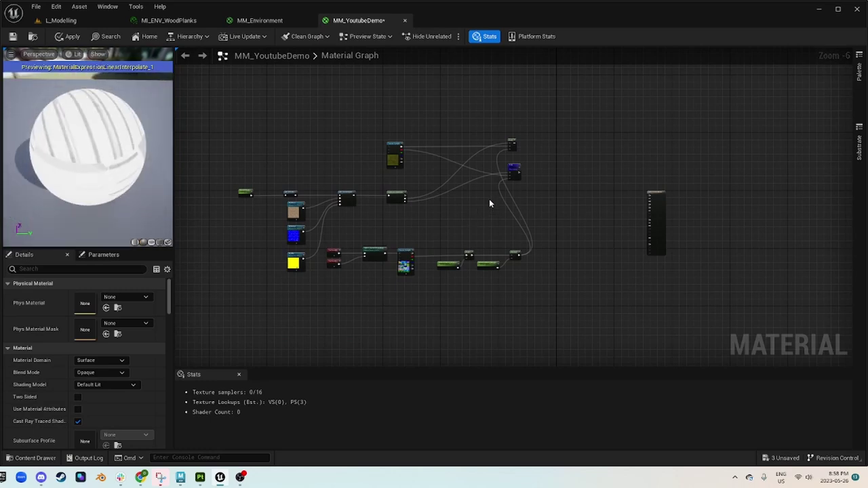
pyautogui.scroll(3, 516, 158)
# Space out the graph by moving the roughness Lerp lower and the Power, Multiply, contrast and strength nodes higher.
pyautogui.moveTo(506, 180); pyautogui.dragTo(507, 237)
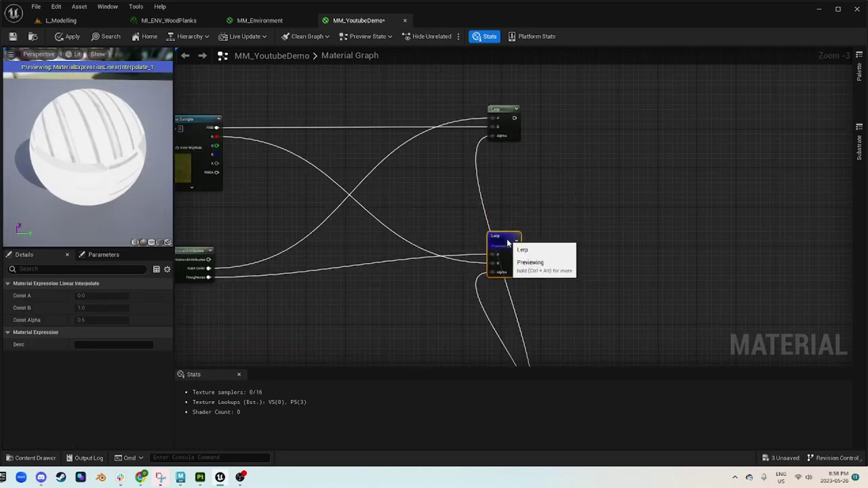
pyautogui.click(501, 110)
pyautogui.scroll(-3, 527, 160)
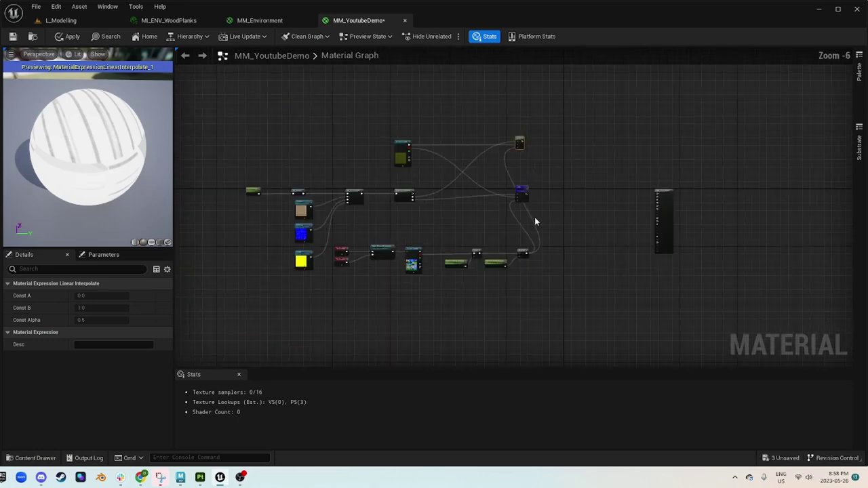
pyautogui.scroll(5, 536, 220)
pyautogui.moveTo(682, 283); pyautogui.dragTo(401, 174)
pyautogui.moveTo(499, 195); pyautogui.dragTo(518, 133)
pyautogui.moveTo(699, 85); pyautogui.dragTo(401, 262, button='right')
pyautogui.scroll(-3, 400, 262)
pyautogui.moveTo(373, 202); pyautogui.dragTo(557, 169, button='right')
pyautogui.click(422, 204)
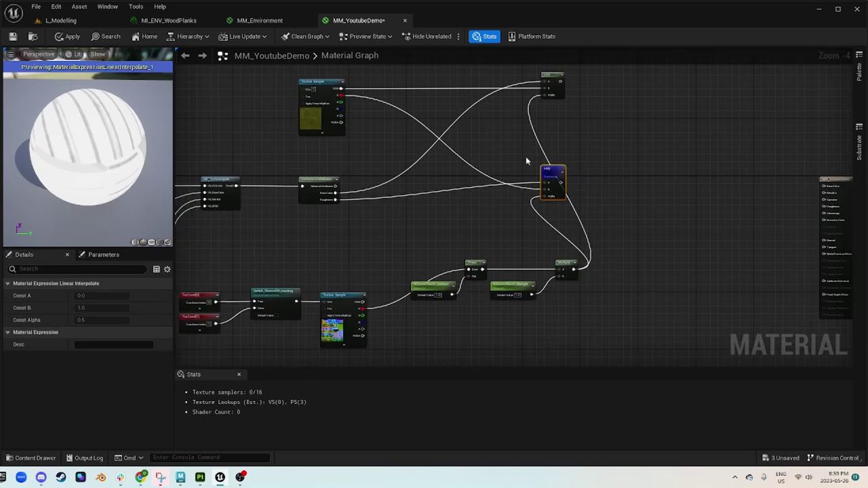
pyautogui.moveTo(686, 164); pyautogui.dragTo(539, 144, button='right')
pyautogui.moveTo(419, 148); pyautogui.dragTo(480, 227, button='right')
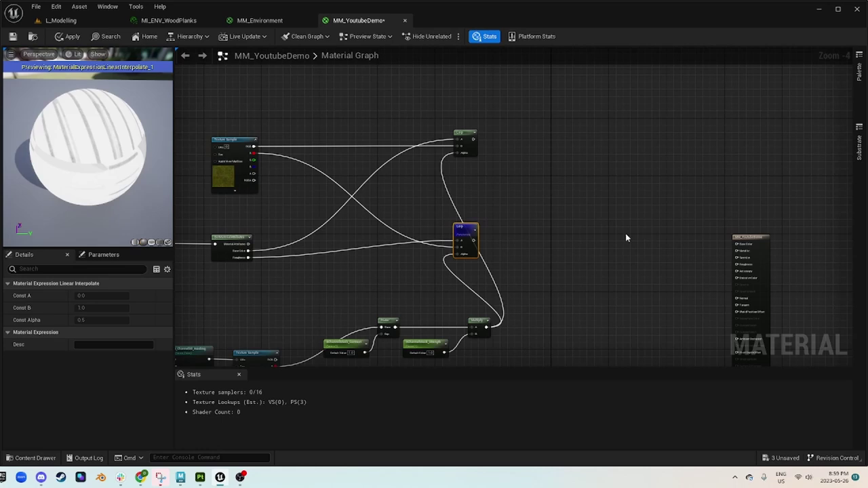
# Copy the RChannelMask contrast, strength, Power and Multiply nodes and paste them as text into a new Notepad document.
pyautogui.moveTo(556, 215); pyautogui.dragTo(521, 212, button='right')
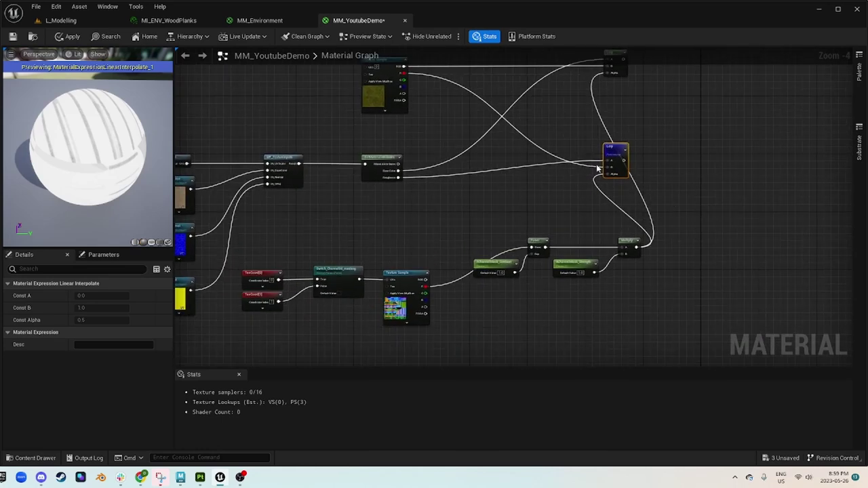
pyautogui.moveTo(543, 159); pyautogui.dragTo(463, 131, button='right')
pyautogui.moveTo(392, 251); pyautogui.dragTo(496, 228, button='right')
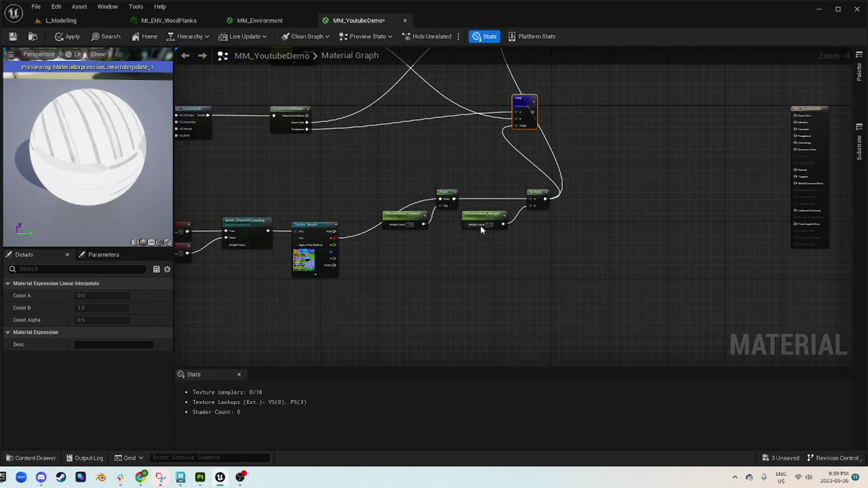
pyautogui.scroll(2, 496, 228)
pyautogui.moveTo(574, 264); pyautogui.dragTo(305, 143)
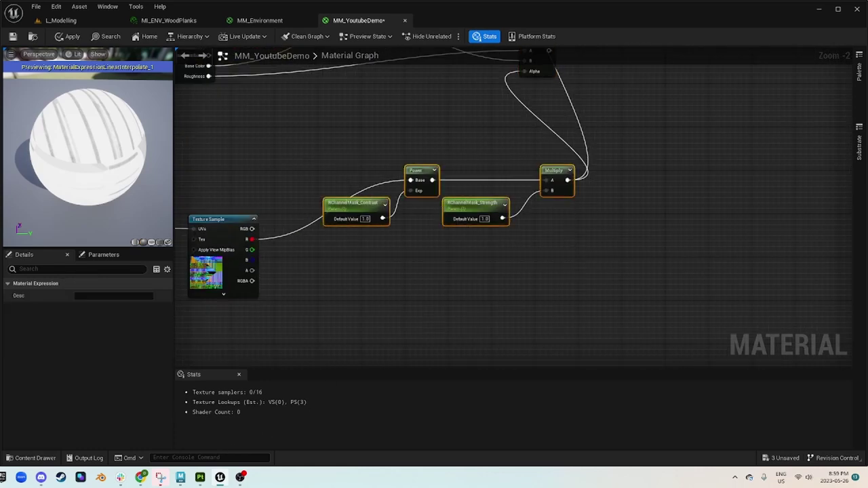
pyautogui.press('super+s')
pyautogui.write('note')
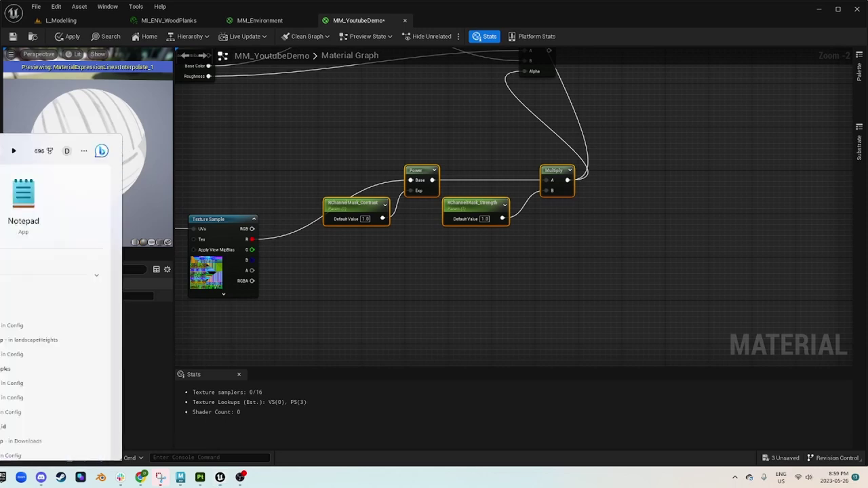
pyautogui.press('Return')
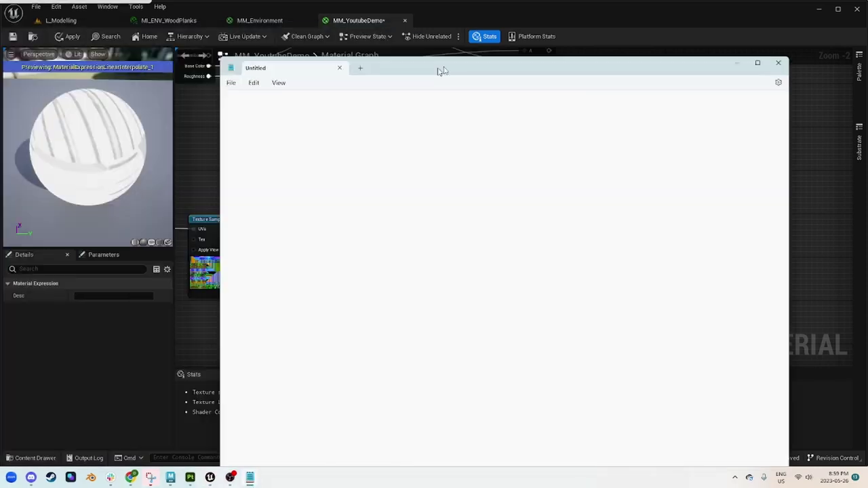
pyautogui.moveTo(441, 72); pyautogui.dragTo(332, 44)
pyautogui.hotkey('ctrl', 'v')
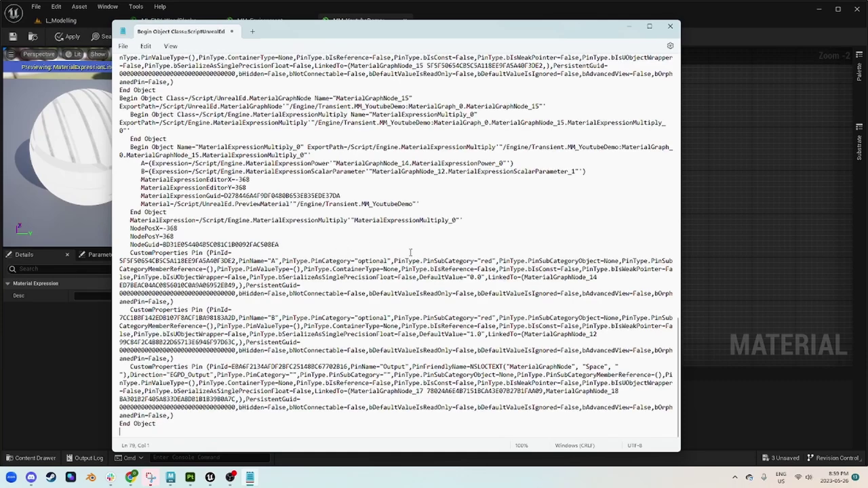
# Replace every occurrence of RchannelMask with GChannelMask in the pasted node text.
pyautogui.scroll(10, 366, 257)
pyautogui.scroll(10, 377, 273)
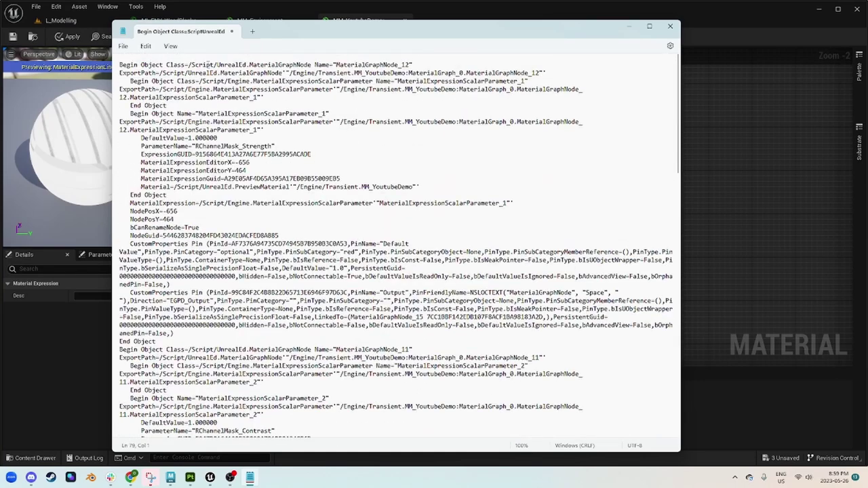
pyautogui.click(145, 46)
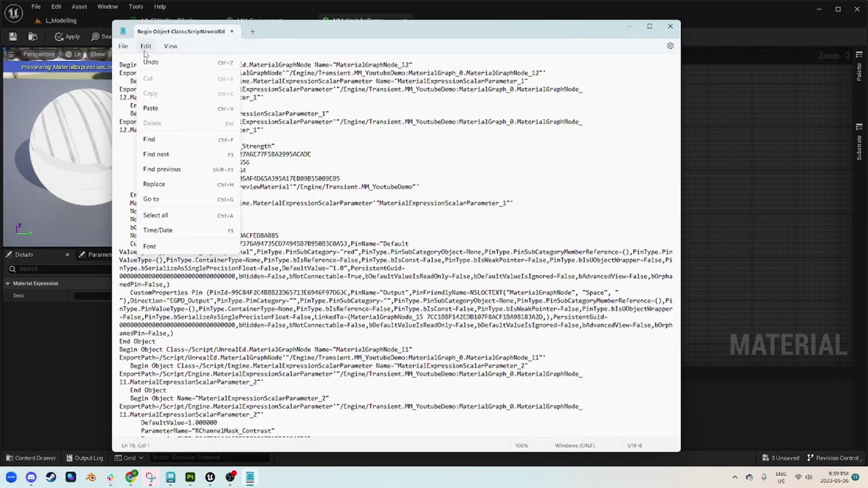
pyautogui.click(202, 187)
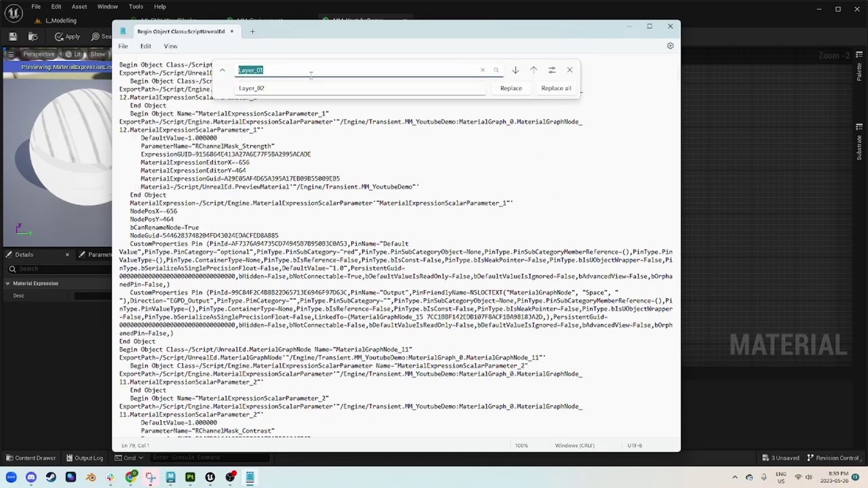
pyautogui.write('RchannelMask')
pyautogui.press('Tab')
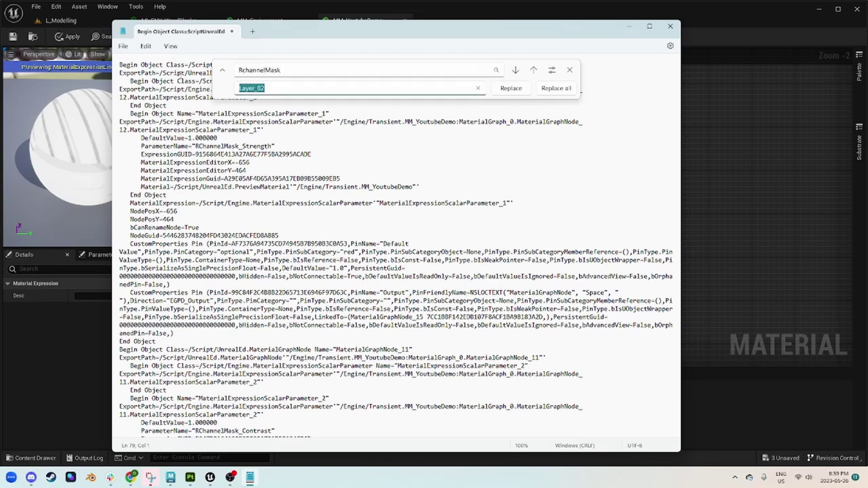
pyautogui.write('GChannelMask')
pyautogui.moveTo(438, 33); pyautogui.dragTo(339, 24)
pyautogui.click(455, 80)
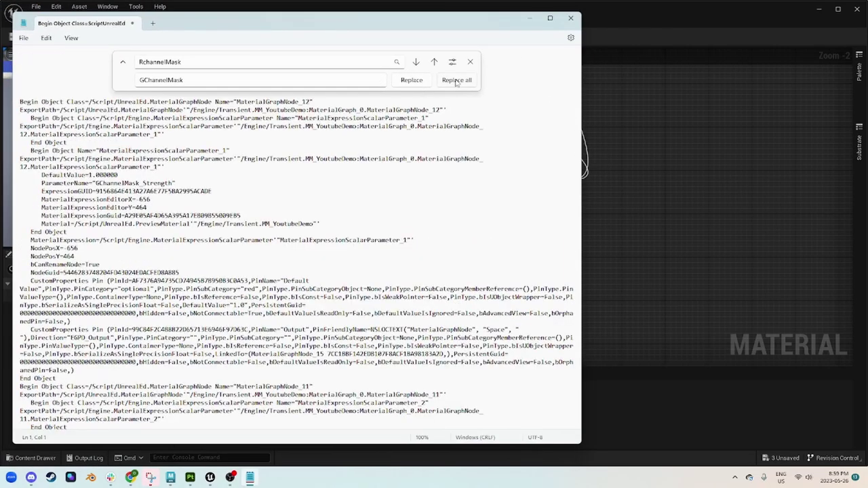
# Paste the edited GChannelMask nodes into the material graph below the R chain and connect the mask's green channel to their Power Base.
pyautogui.hotkey('ctrl', 'a')
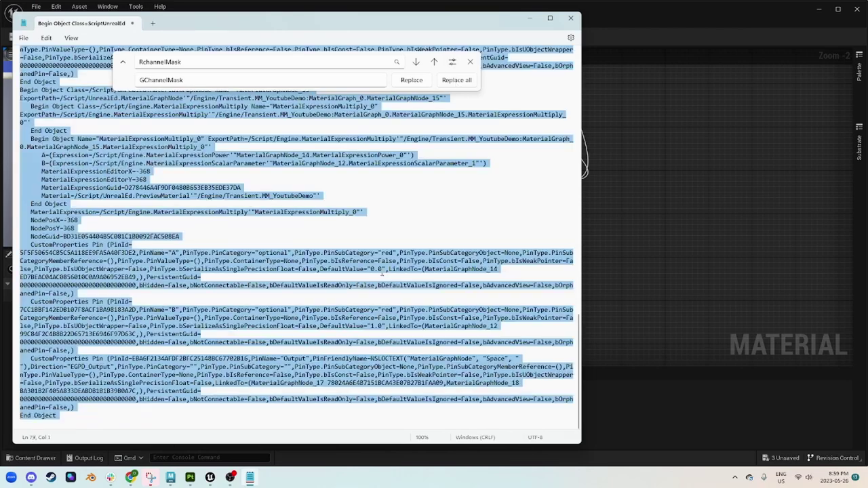
pyautogui.click(533, 20)
pyautogui.click(398, 326)
pyautogui.hotkey('ctrl', 'v')
pyautogui.moveTo(394, 317); pyautogui.dragTo(422, 232)
pyautogui.moveTo(273, 245); pyautogui.dragTo(256, 206, button='right')
pyautogui.moveTo(235, 211); pyautogui.dragTo(394, 206)
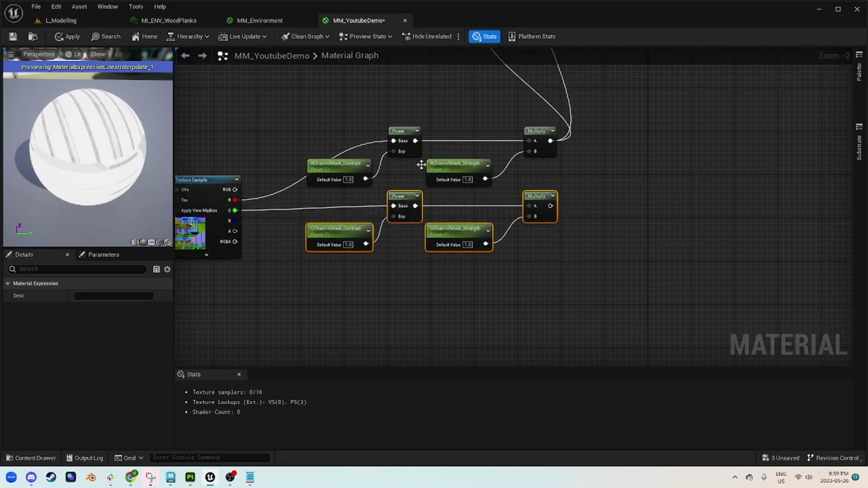
# Back in Notepad, replace every occurrence of GchannelMask with BChannelMask in the node text.
pyautogui.click(249, 477)
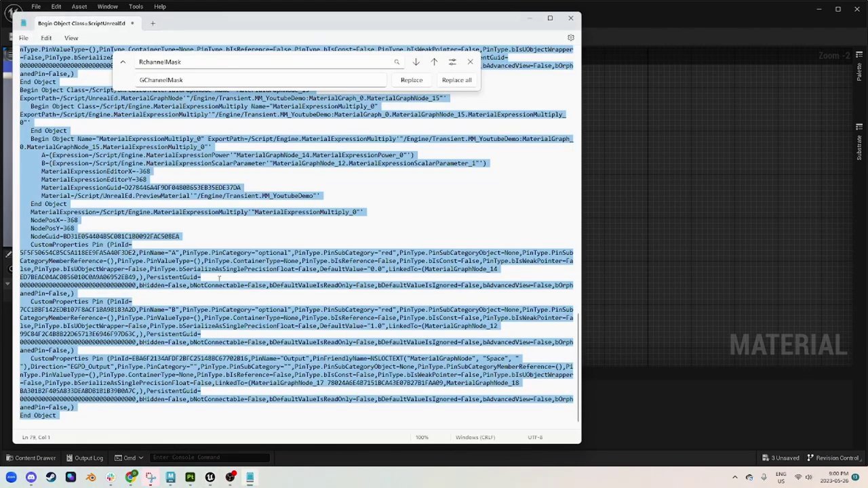
pyautogui.click(141, 61)
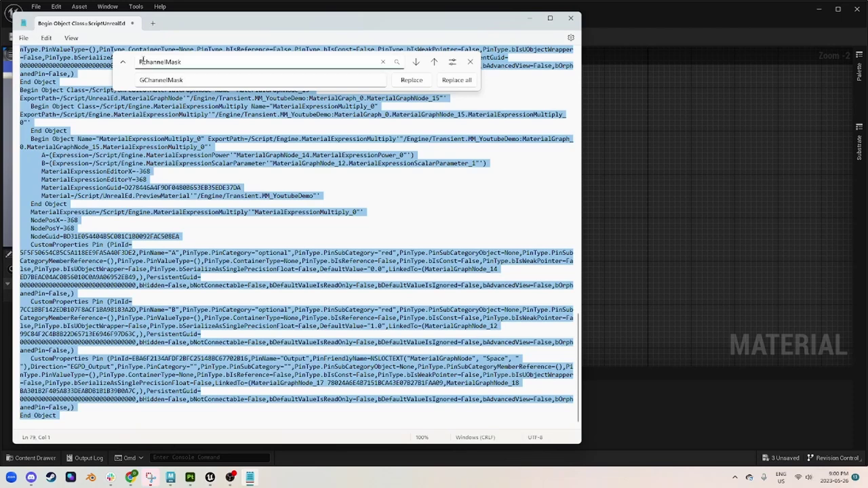
pyautogui.write('G')
pyautogui.click(141, 80)
pyautogui.press('Delete')
pyautogui.write('B')
pyautogui.click(456, 81)
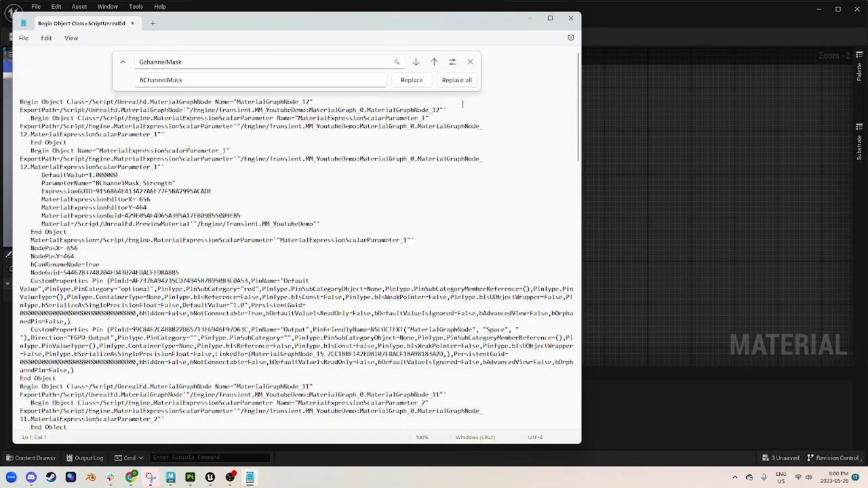
# Paste the BChannelMask nodes into the material graph below the G chain and connect the mask's blue channel to their Power Base.
pyautogui.hotkey('ctrl', 'a')
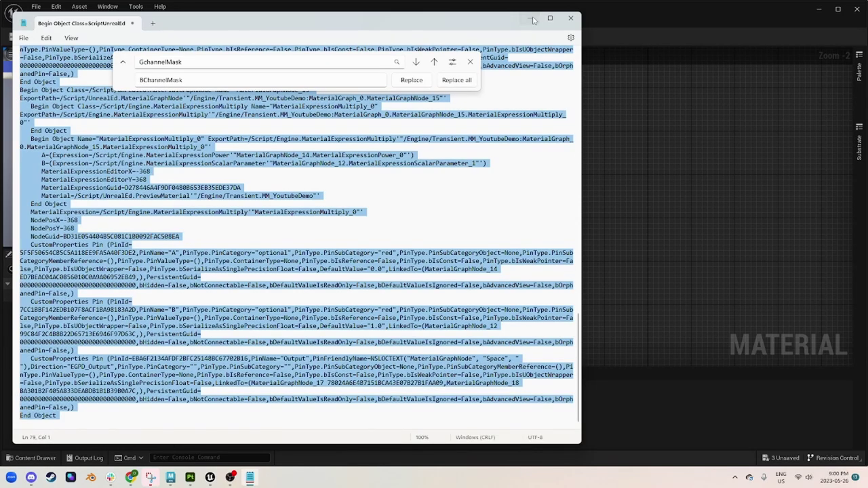
pyautogui.click(533, 20)
pyautogui.moveTo(368, 343); pyautogui.dragTo(373, 267, button='right')
pyautogui.hotkey('ctrl', 'v')
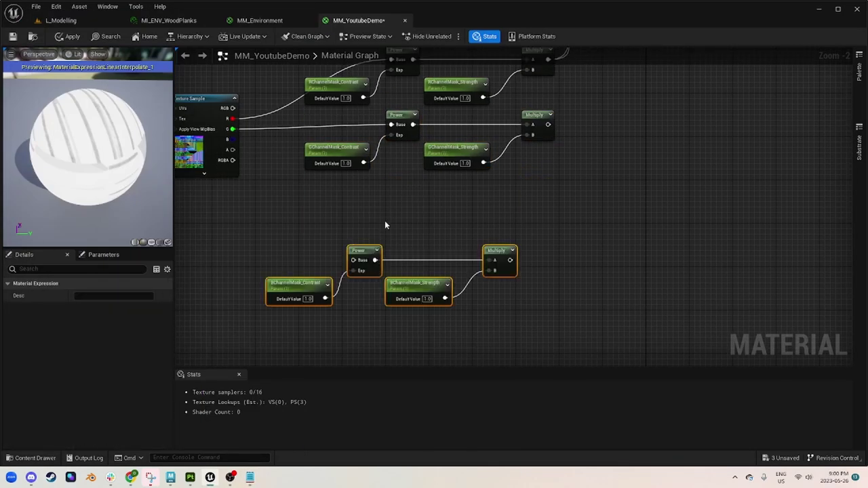
pyautogui.moveTo(360, 257); pyautogui.dragTo(398, 209)
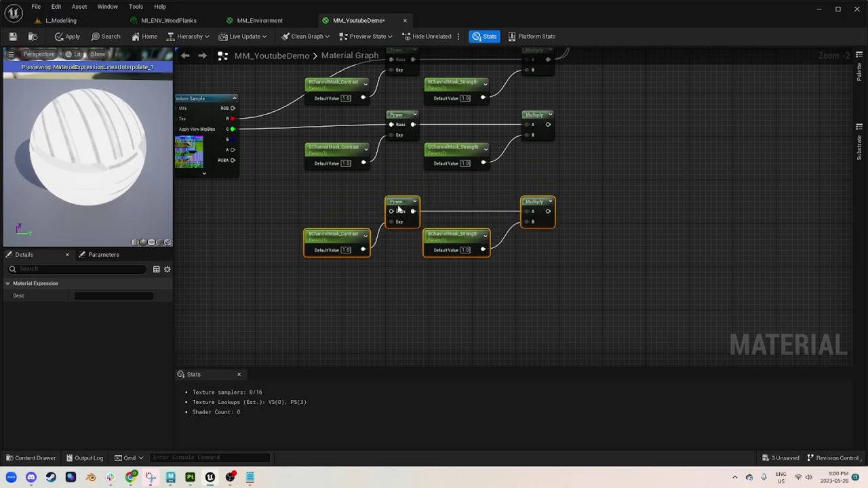
pyautogui.moveTo(233, 139); pyautogui.dragTo(391, 211)
# Examine how the R, G and B contrast and strength chains sit relative to the Lerps and the mask texture.
pyautogui.scroll(-2, 391, 211)
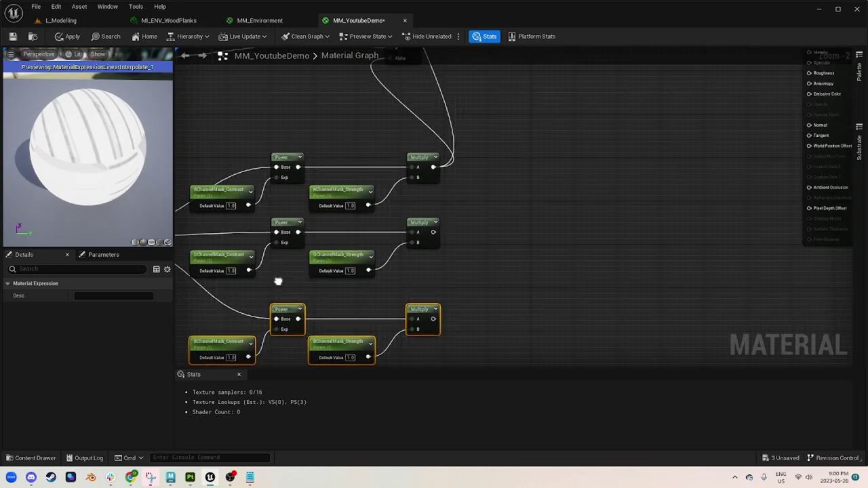
pyautogui.moveTo(460, 212); pyautogui.dragTo(369, 224, button='right')
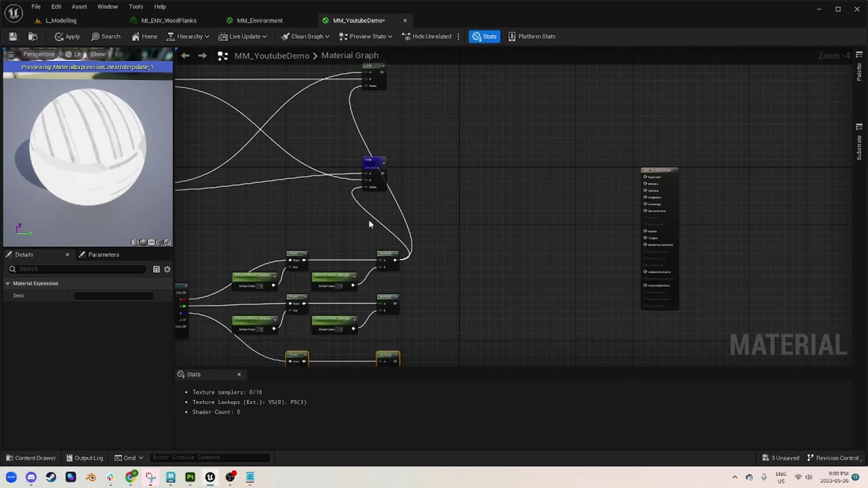
pyautogui.click(370, 170)
pyautogui.moveTo(372, 171); pyautogui.dragTo(491, 153, button='right')
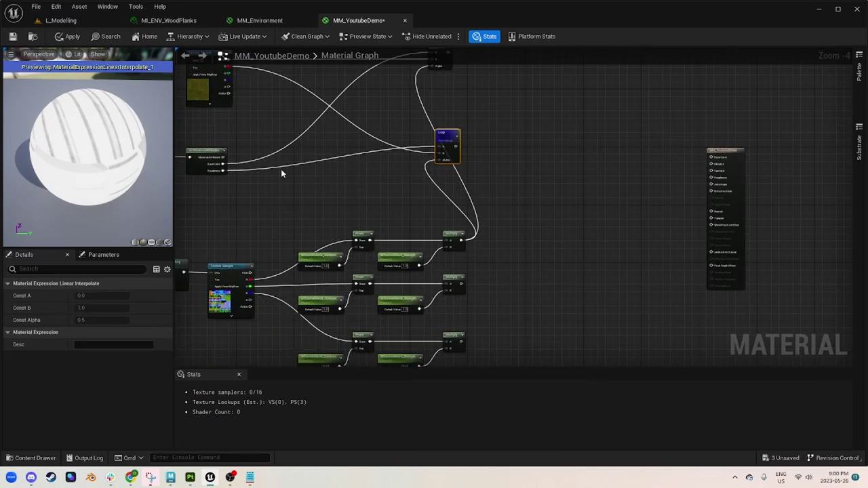
pyautogui.moveTo(277, 179); pyautogui.dragTo(399, 141, button='right')
pyautogui.moveTo(626, 204); pyautogui.dragTo(402, 241, button='right')
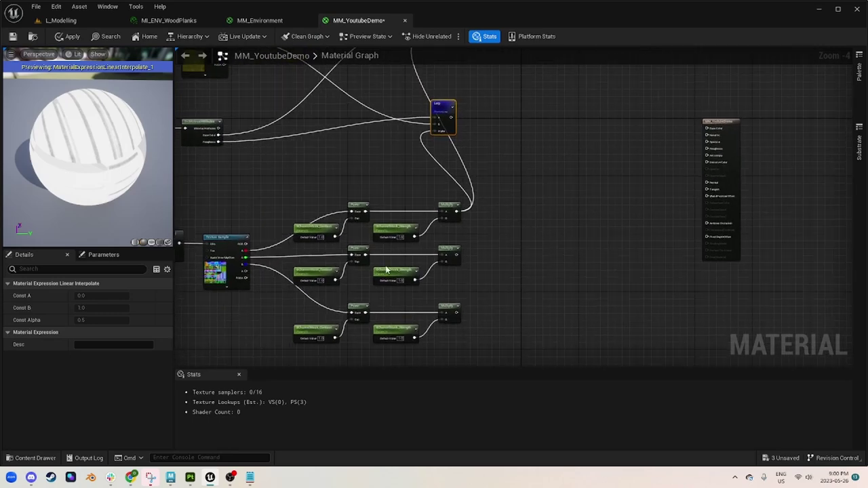
pyautogui.moveTo(564, 81); pyautogui.dragTo(460, 247, button='right')
pyautogui.moveTo(455, 203); pyautogui.dragTo(663, 49, button='right')
pyautogui.scroll(4, 313, 205)
pyautogui.scroll(-1, 278, 232)
pyautogui.scroll(1, 278, 233)
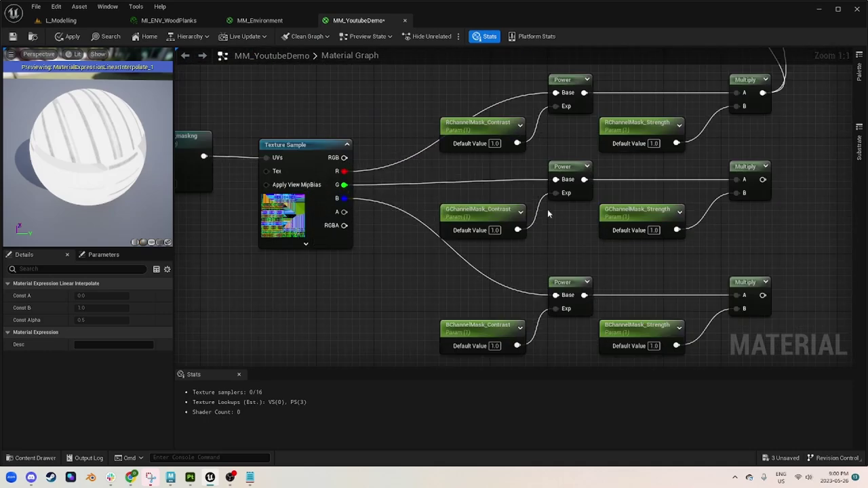
pyautogui.moveTo(619, 204); pyautogui.dragTo(688, 192, button='right')
pyautogui.click(378, 199)
pyautogui.moveTo(499, 184); pyautogui.dragTo(363, 367, button='right')
pyautogui.scroll(-3, 545, 203)
pyautogui.moveTo(544, 203); pyautogui.dragTo(614, 64, button='right')
pyautogui.scroll(3, 478, 226)
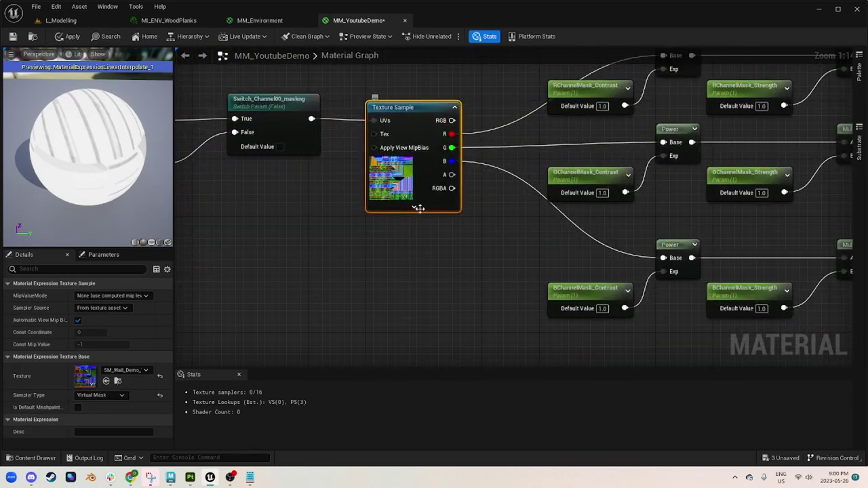
pyautogui.scroll(-6, 452, 277)
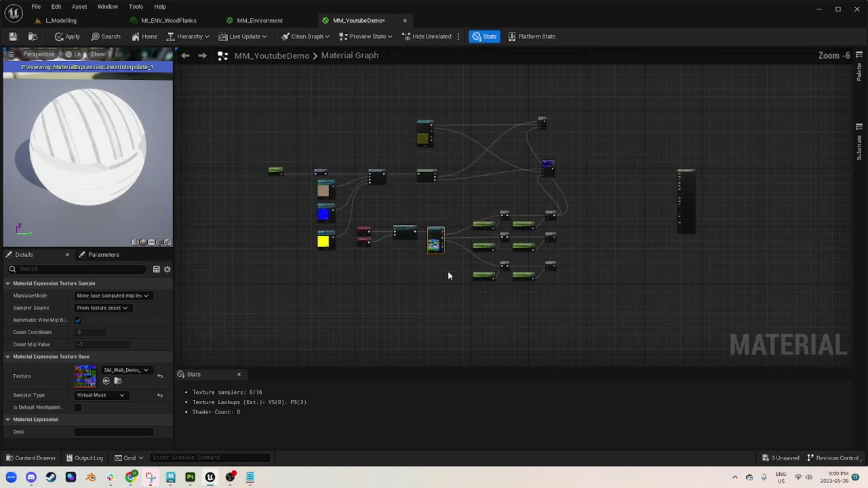
pyautogui.click(191, 478)
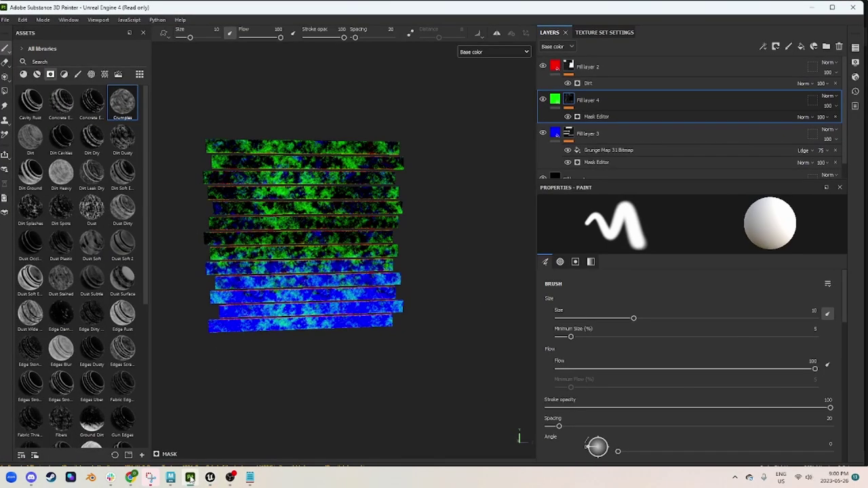
pyautogui.click(191, 479)
# Add a Constant3Vector beside the base color Lerp and set its colour value to 0.18.
pyautogui.scroll(3, 311, 295)
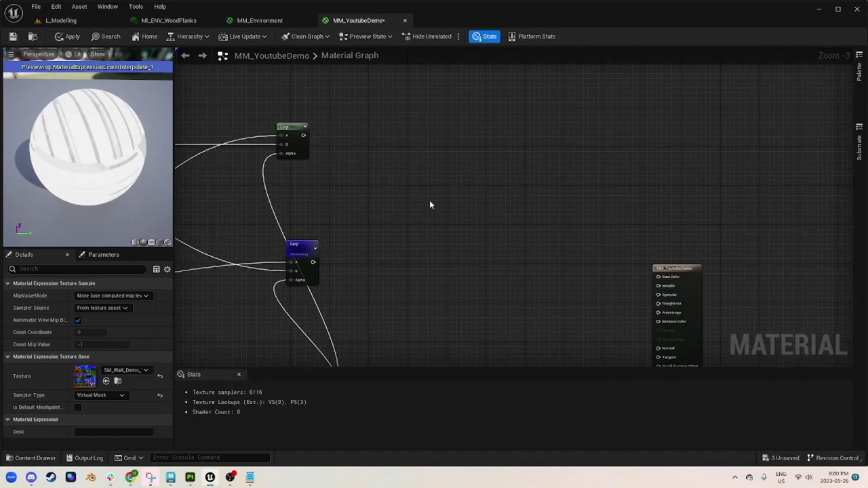
pyautogui.click(404, 132)
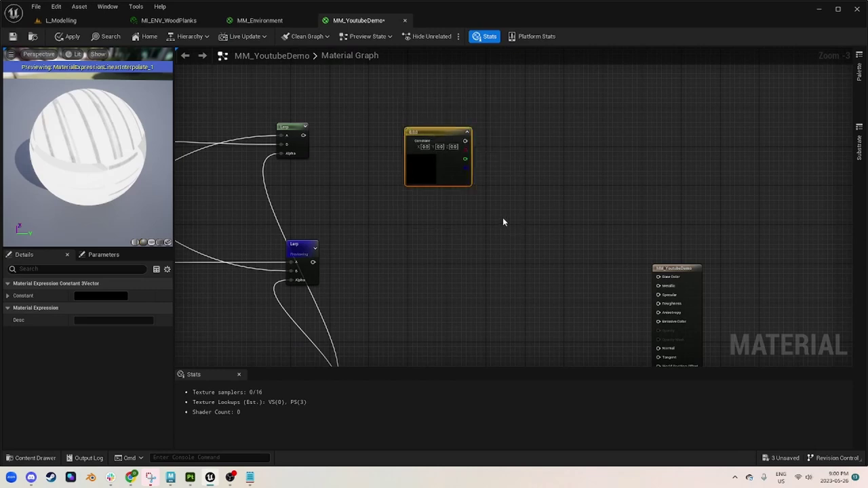
pyautogui.press('Delete')
pyautogui.click(457, 182)
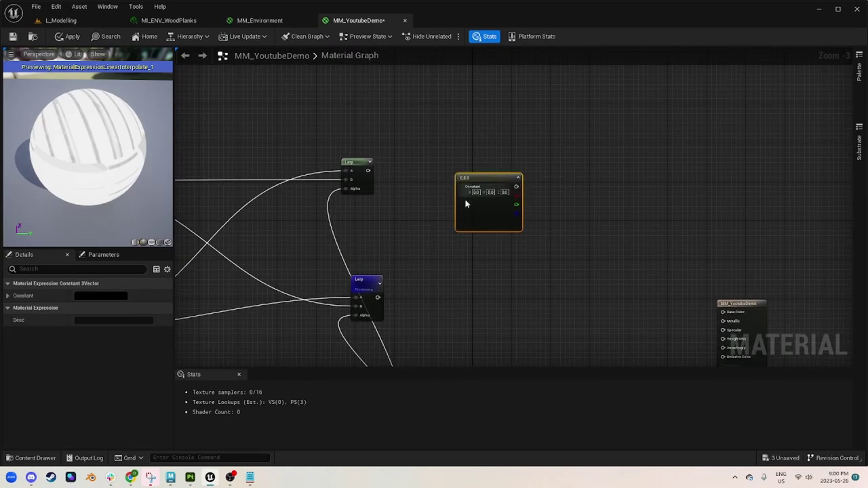
pyautogui.moveTo(502, 214); pyautogui.dragTo(478, 227)
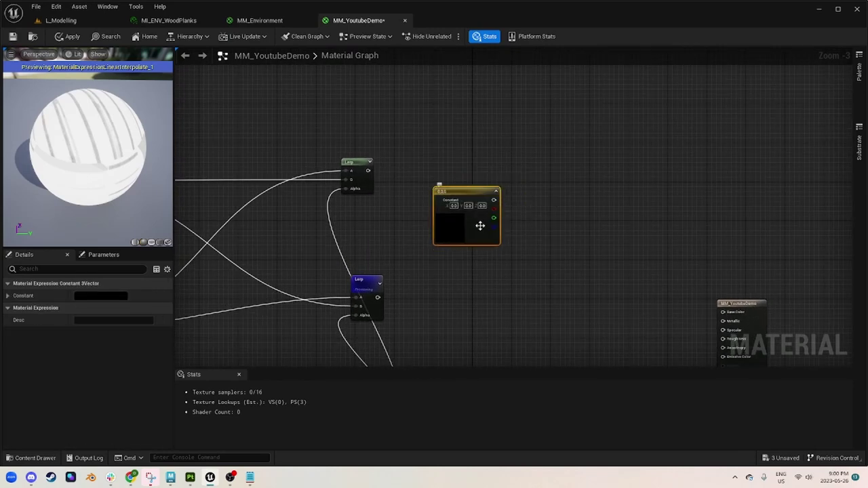
pyautogui.click(101, 296)
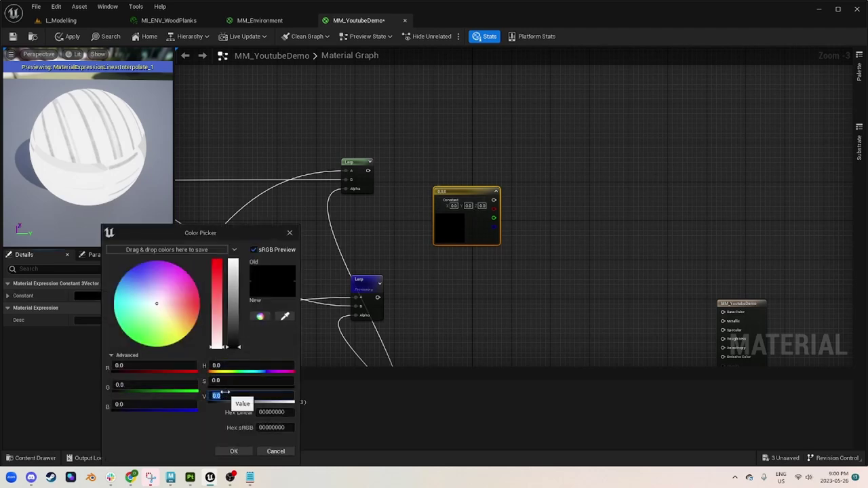
pyautogui.write('0.18')
pyautogui.press('Return')
pyautogui.click(289, 234)
# Add a Blend_Overlay node and connect the 0.18 constant to its Blend input.
pyautogui.moveTo(577, 277); pyautogui.dragTo(546, 297, button='right')
pyautogui.moveTo(434, 209); pyautogui.dragTo(402, 216)
pyautogui.rightClick(502, 190)
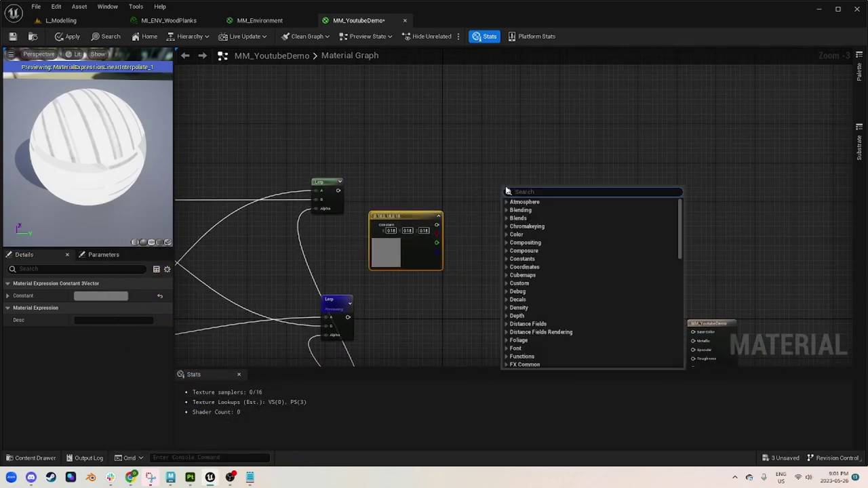
pyautogui.write('blend')
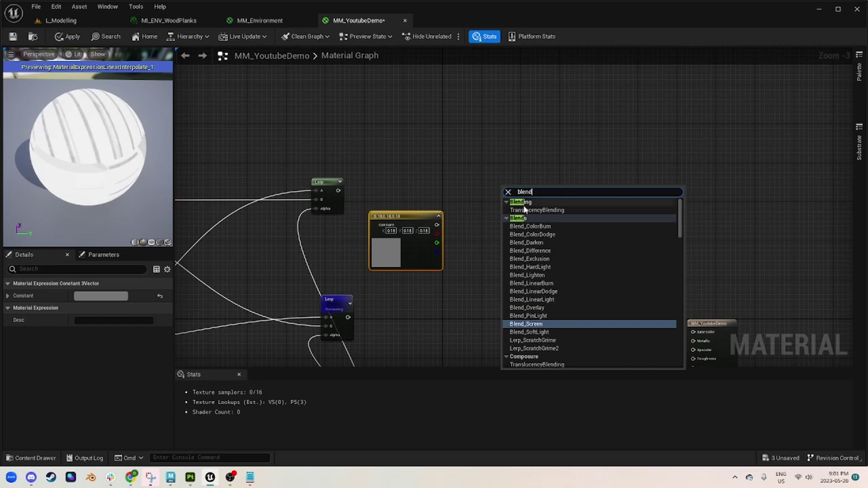
pyautogui.click(527, 307)
pyautogui.moveTo(438, 224); pyautogui.dragTo(506, 198)
# Connect the base color Lerp to Blend_Overlay's Base and branch that wire through reroute nodes passing above Blend_Overlay.
pyautogui.moveTo(512, 200); pyautogui.dragTo(578, 168)
pyautogui.press('q')
pyautogui.doubleClick(476, 190)
pyautogui.click(512, 194)
pyautogui.write('reroute')
pyautogui.click(597, 196)
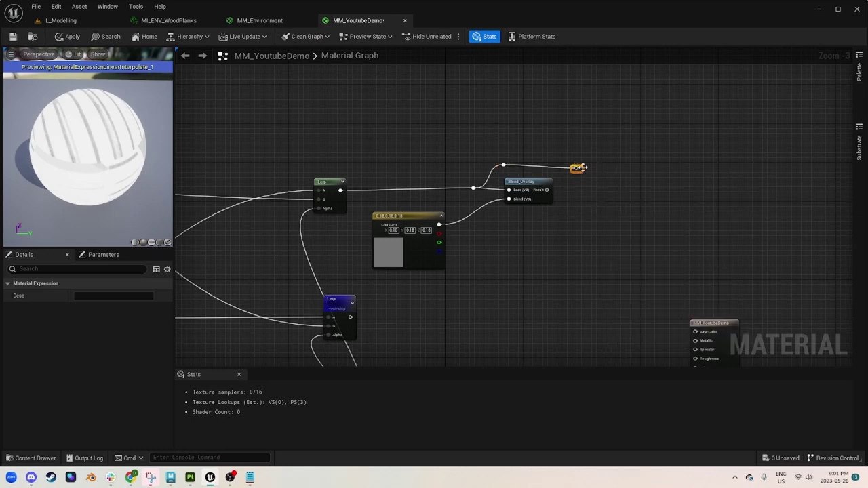
# Add a Lerp after Blend_Overlay, with the rerouted base color feeding A and Blend_Overlay's Result feeding B.
pyautogui.click(633, 163)
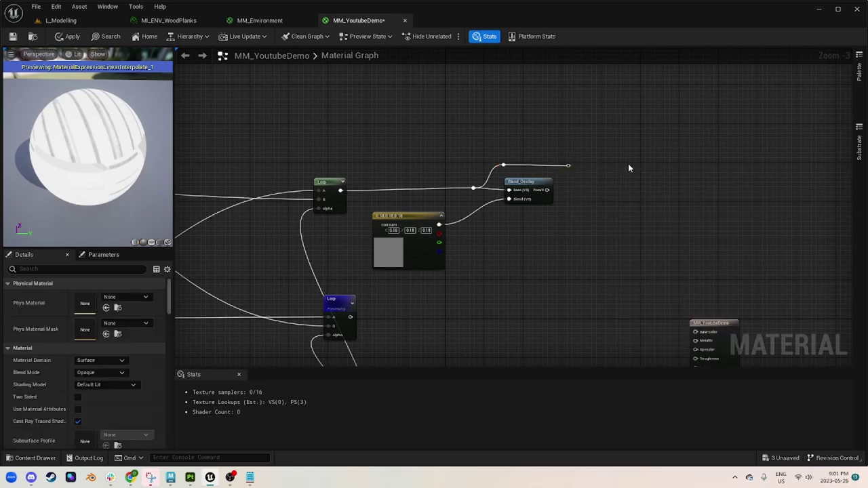
pyautogui.press('l')
pyautogui.click(627, 164)
pyautogui.moveTo(640, 170); pyautogui.dragTo(618, 171)
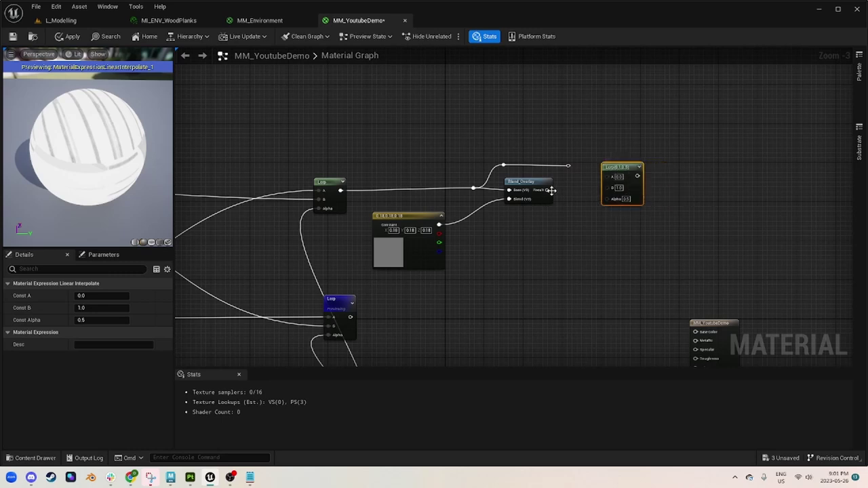
pyautogui.click(552, 191)
pyautogui.moveTo(548, 190); pyautogui.dragTo(608, 192)
pyautogui.moveTo(569, 166); pyautogui.dragTo(616, 176)
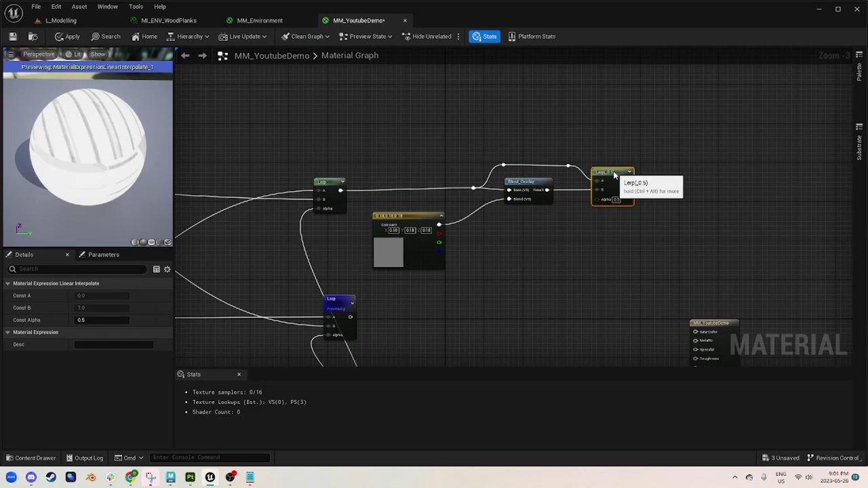
# Connect the green-channel mask's Multiply output to the Alpha of the Lerp after Blend_Overlay.
pyautogui.scroll(-1, 614, 246)
pyautogui.scroll(1, 615, 245)
pyautogui.moveTo(619, 240); pyautogui.dragTo(661, 132, button='right')
pyautogui.scroll(-2, 504, 198)
pyautogui.moveTo(442, 307); pyautogui.dragTo(580, 141)
pyautogui.scroll(2, 580, 141)
# Preview the overlay Lerp on the sphere and examine the wetness darkening on the planks up close.
pyautogui.rightClick(569, 129)
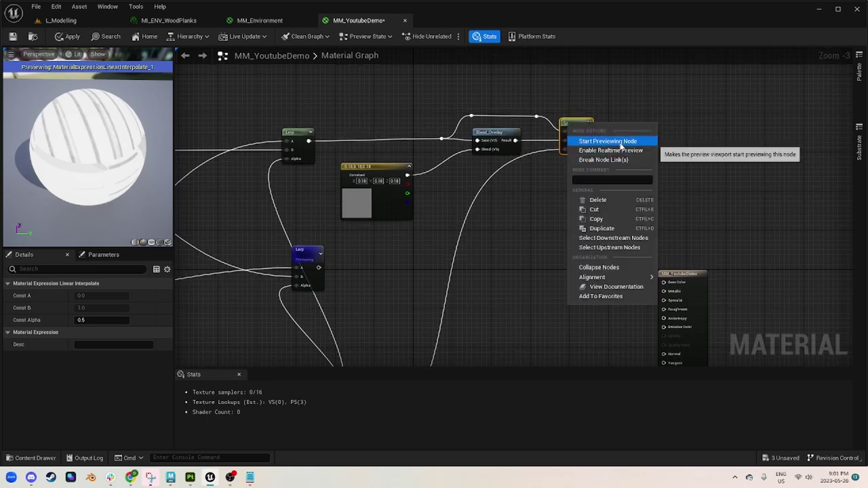
pyautogui.click(620, 146)
pyautogui.scroll(5, 138, 173)
pyautogui.moveTo(138, 173); pyautogui.dragTo(138, 122, button='right')
pyautogui.moveTo(128, 149); pyautogui.dragTo(84, 153)
pyautogui.moveTo(88, 149); pyautogui.dragTo(88, 196, button='right')
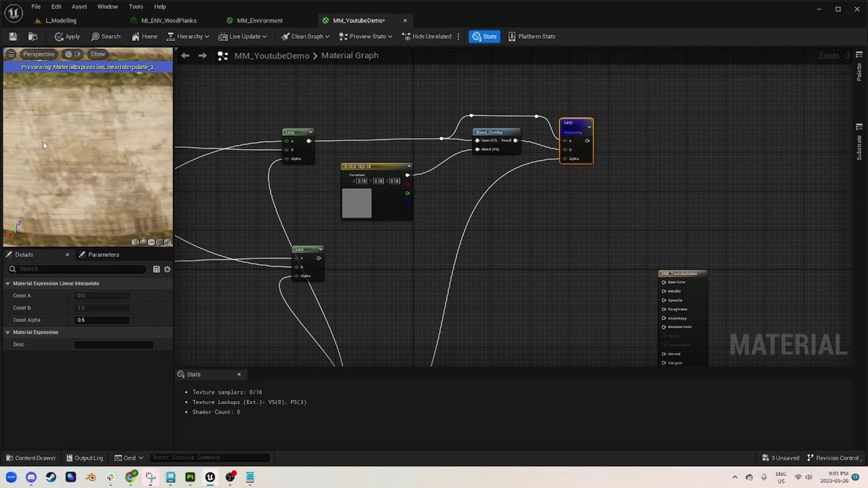
# Set the Constant3Vector feeding Blend_Overlay to a value of 0.1 and check the sphere preview.
pyautogui.click(375, 204)
pyautogui.click(122, 295)
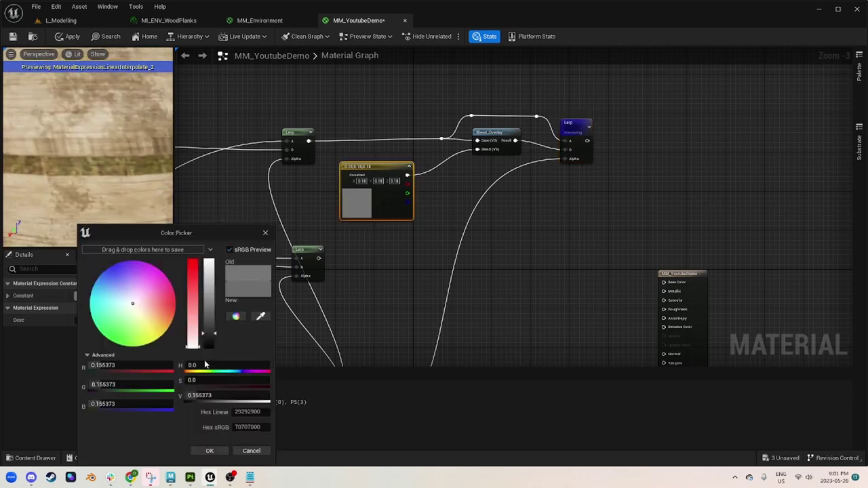
pyautogui.click(219, 395)
pyautogui.write('.1')
pyautogui.press('Return')
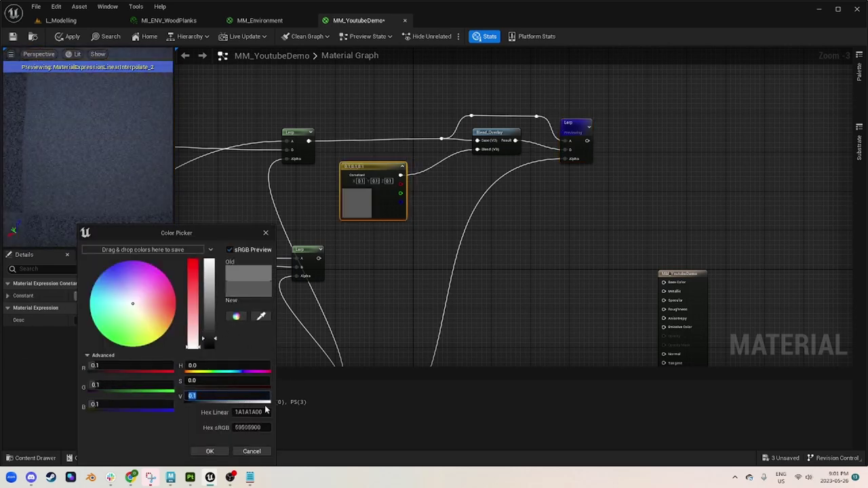
pyautogui.click(210, 451)
pyautogui.scroll(-3, 380, 252)
pyautogui.scroll(-3, 93, 149)
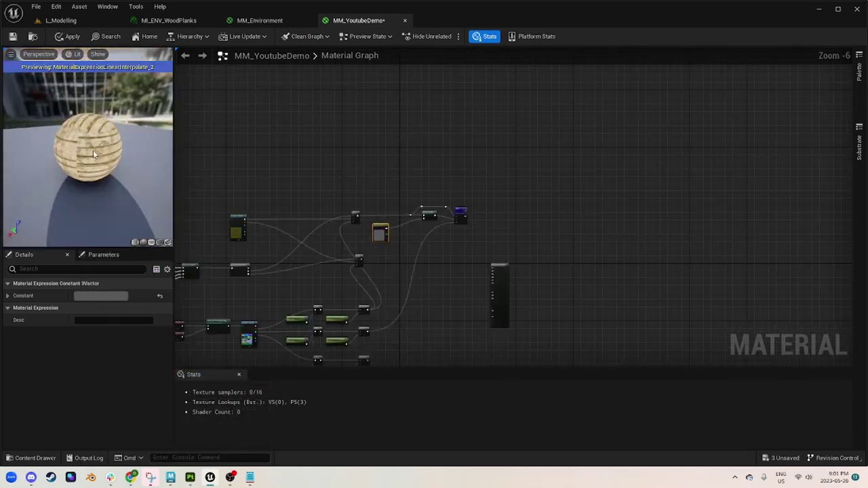
pyautogui.scroll(4, 367, 251)
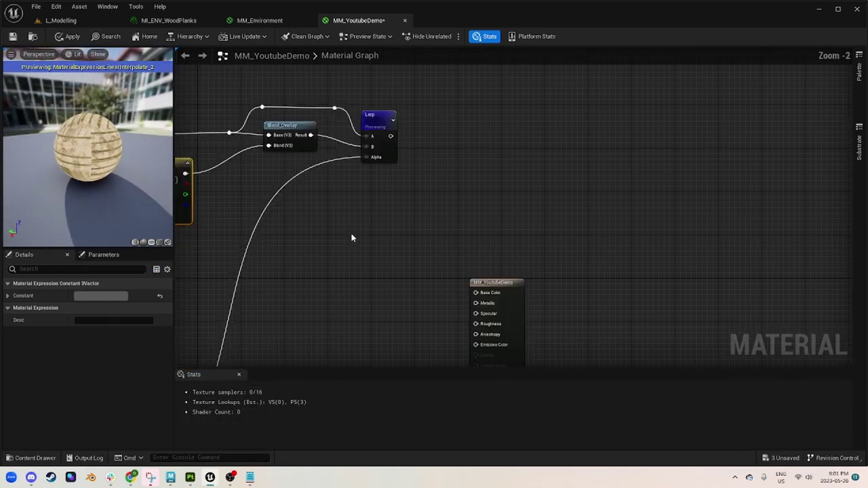
# Move the MM_YoutubeDemo output node farther from the Lerps to make room in the graph.
pyautogui.click(377, 124)
pyautogui.moveTo(377, 124); pyautogui.dragTo(377, 119)
pyautogui.scroll(-4, 383, 227)
pyautogui.moveTo(383, 227); pyautogui.dragTo(388, 191, button='right')
pyautogui.scroll(2, 405, 228)
pyautogui.moveTo(449, 186); pyautogui.dragTo(595, 270)
pyautogui.moveTo(361, 229); pyautogui.dragTo(582, 184, button='right')
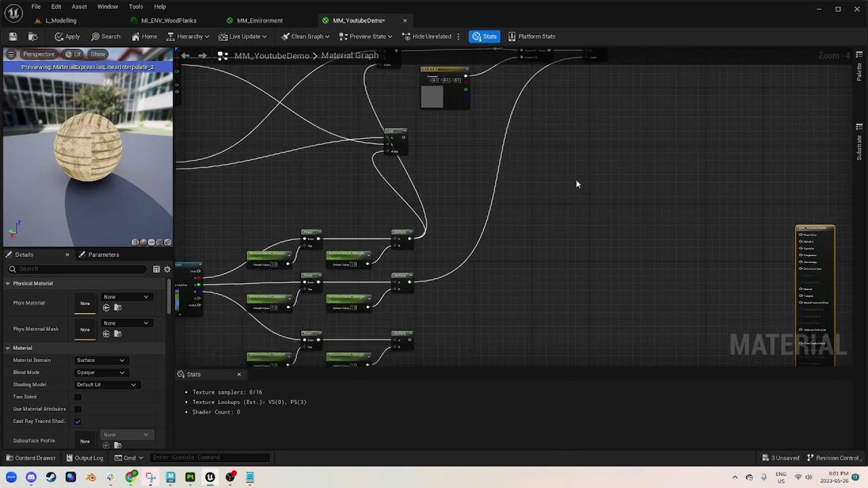
# Add a second roughness Lerp and connect the moss roughness Lerp's output to its A input.
pyautogui.press('l')
pyautogui.click(565, 186)
pyautogui.scroll(3, 561, 191)
pyautogui.moveTo(491, 179); pyautogui.dragTo(607, 222, button='right')
pyautogui.scroll(-3, 554, 212)
pyautogui.moveTo(524, 237); pyautogui.dragTo(471, 193, button='right')
pyautogui.moveTo(422, 129); pyautogui.dragTo(584, 185)
pyautogui.moveTo(414, 126); pyautogui.dragTo(425, 139)
# Trace the roughness wires from GetMaterialAttributes and move the new roughness Lerp into line with the moss roughness Lerp.
pyautogui.scroll(-2, 432, 146)
pyautogui.moveTo(391, 152); pyautogui.dragTo(466, 187, button='right')
pyautogui.scroll(3, 467, 186)
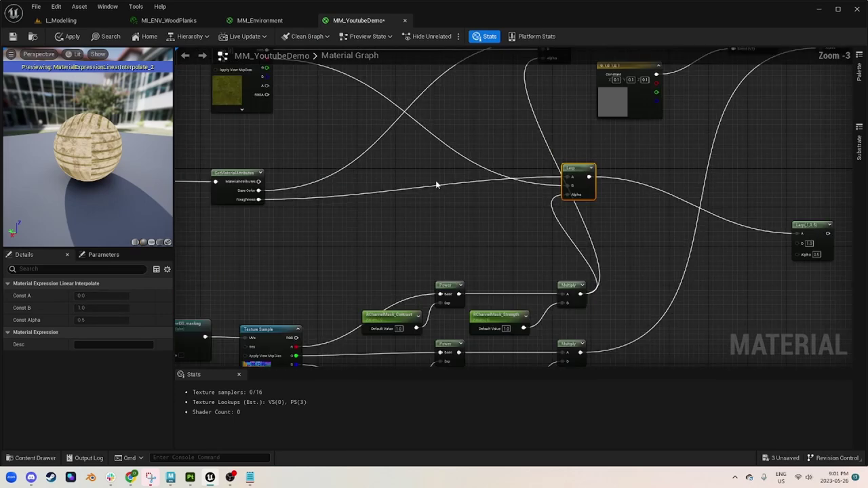
pyautogui.moveTo(522, 138); pyautogui.dragTo(345, 168, button='right')
pyautogui.moveTo(605, 274); pyautogui.dragTo(530, 232, button='right')
pyautogui.scroll(-1, 586, 241)
pyautogui.scroll(-3, 574, 234)
pyautogui.scroll(3, 574, 235)
pyautogui.moveTo(574, 234); pyautogui.dragTo(589, 207)
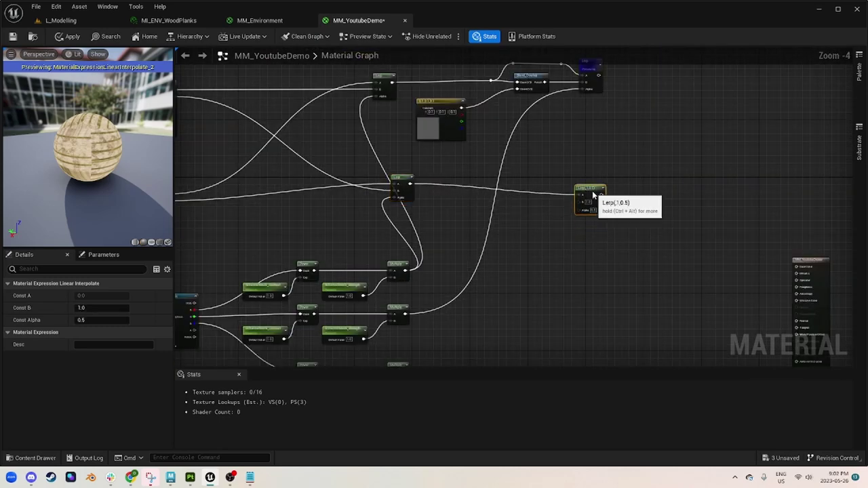
# Create a scalar parameter Wetness_Roughness with default value 0.03 and connect it to the new roughness Lerp's B.
pyautogui.click(499, 229)
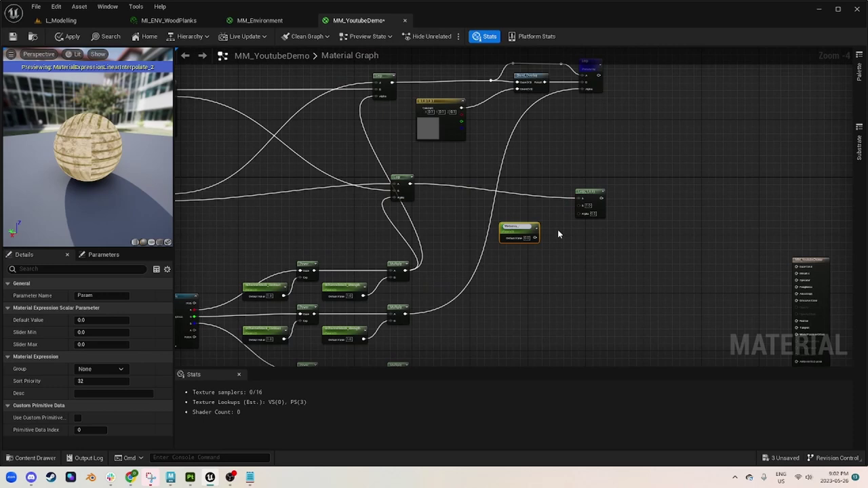
pyautogui.write('Wetness_Rough')
pyautogui.press('Return')
pyautogui.click(80, 321)
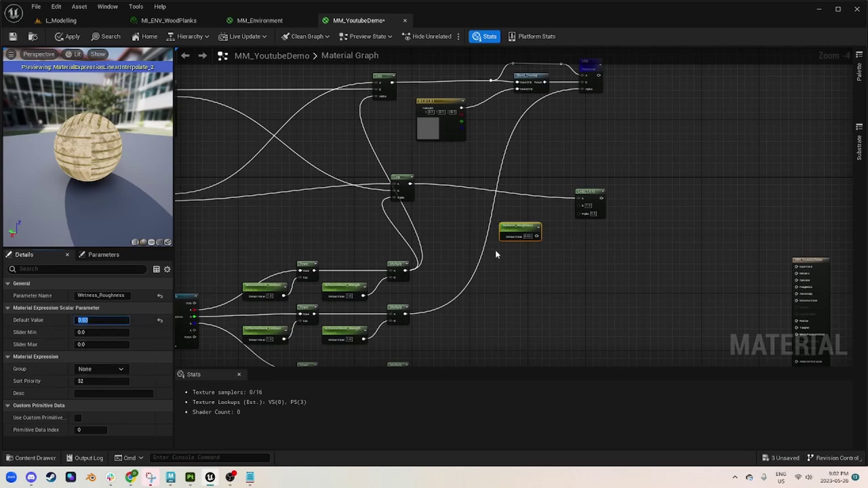
pyautogui.moveTo(536, 236); pyautogui.dragTo(581, 212)
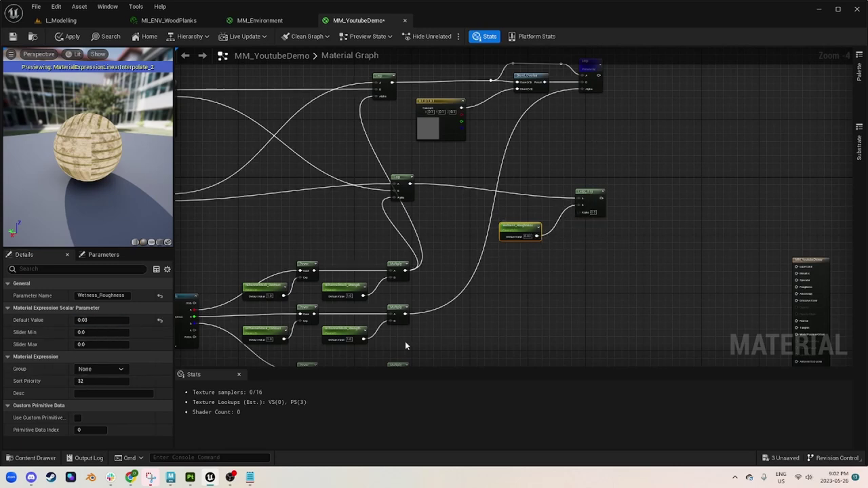
# Connect the green-channel mask's Multiply to the wetness roughness Lerp's Alpha and tuck Wetness_Roughness beneath that Lerp.
pyautogui.scroll(1, 422, 330)
pyautogui.moveTo(323, 292); pyautogui.dragTo(566, 163)
pyautogui.moveTo(567, 163); pyautogui.dragTo(494, 316, button='right')
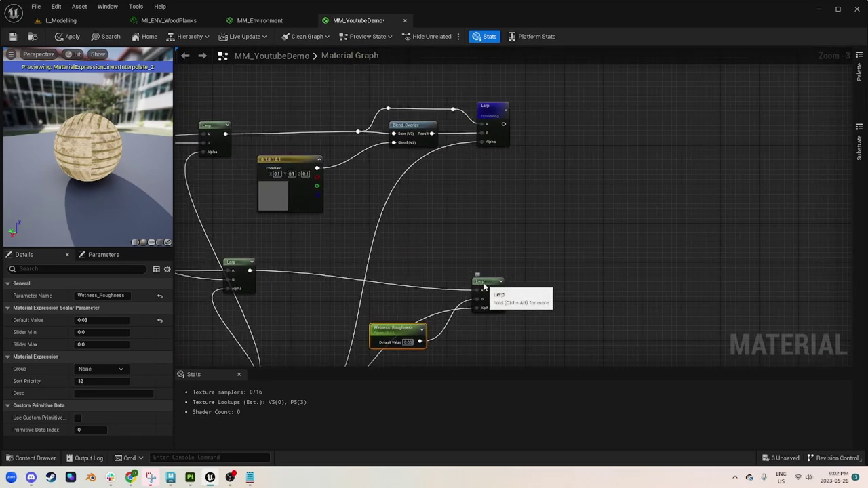
pyautogui.moveTo(483, 282); pyautogui.dragTo(512, 268)
pyautogui.moveTo(403, 324); pyautogui.dragTo(505, 305)
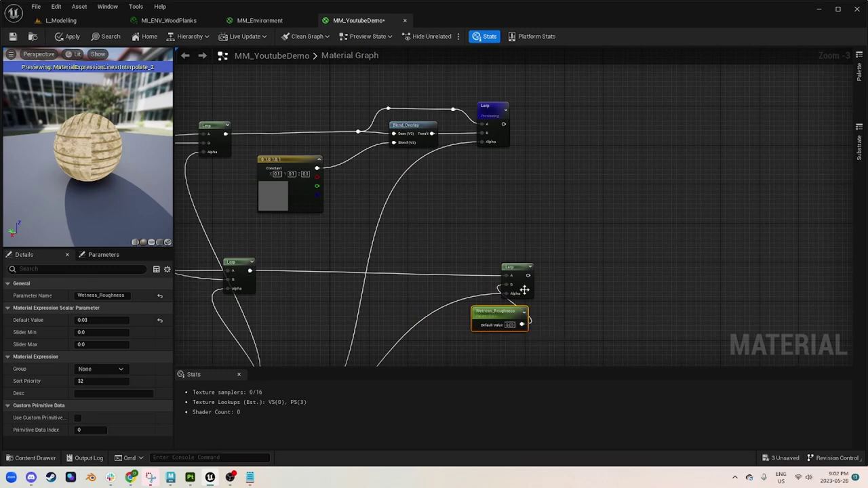
# Preview the wetness roughness Lerp on the sphere, examine its roughness pattern, and stop previewing the node.
pyautogui.scroll(-2, 513, 299)
pyautogui.moveTo(571, 281); pyautogui.dragTo(453, 208, button='right')
pyautogui.scroll(2, 396, 230)
pyautogui.moveTo(391, 226); pyautogui.dragTo(539, 240, button='right')
pyautogui.rightClick(553, 198)
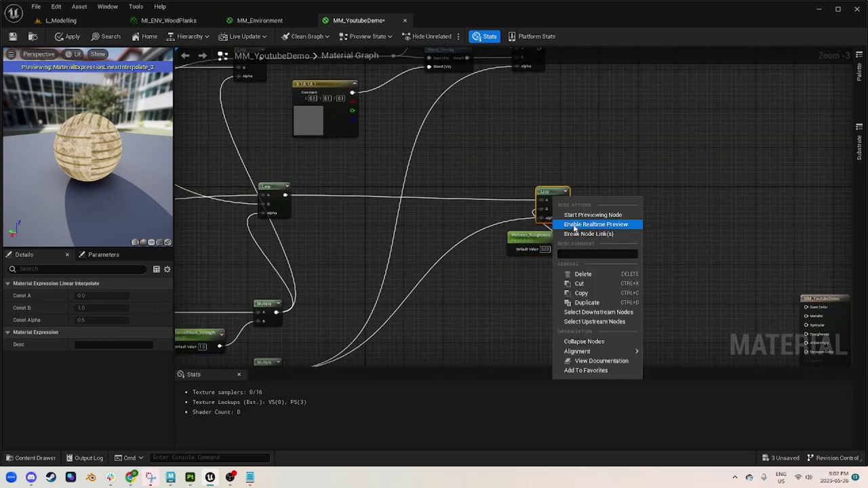
pyautogui.click(592, 215)
pyautogui.moveTo(88, 147); pyautogui.dragTo(102, 139)
pyautogui.moveTo(102, 139)
pyautogui.mouseDown(button='right')
pyautogui.moveTo(102, 102)
pyautogui.moveTo(102, 126)
pyautogui.mouseUp(button='right')
pyautogui.moveTo(101, 126); pyautogui.dragTo(129, 129)
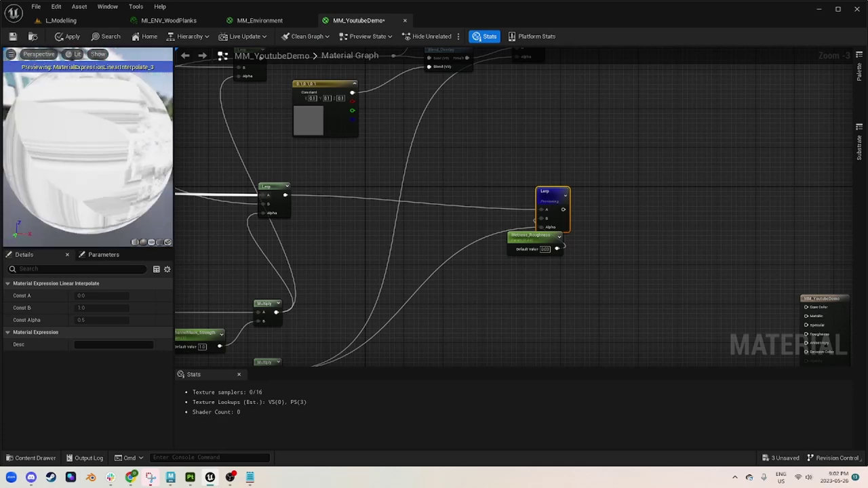
pyautogui.rightClick(551, 201)
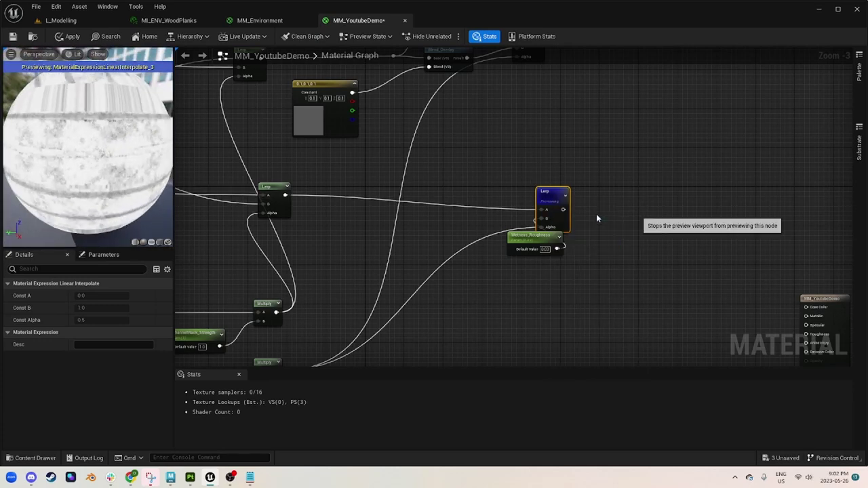
pyautogui.click(590, 217)
# Shift the MM_YoutubeDemo output node farther away from the Wetness_Roughness nodes to free space for another layer.
pyautogui.scroll(-5, 543, 268)
pyautogui.scroll(4, 470, 223)
pyautogui.scroll(-2, 518, 220)
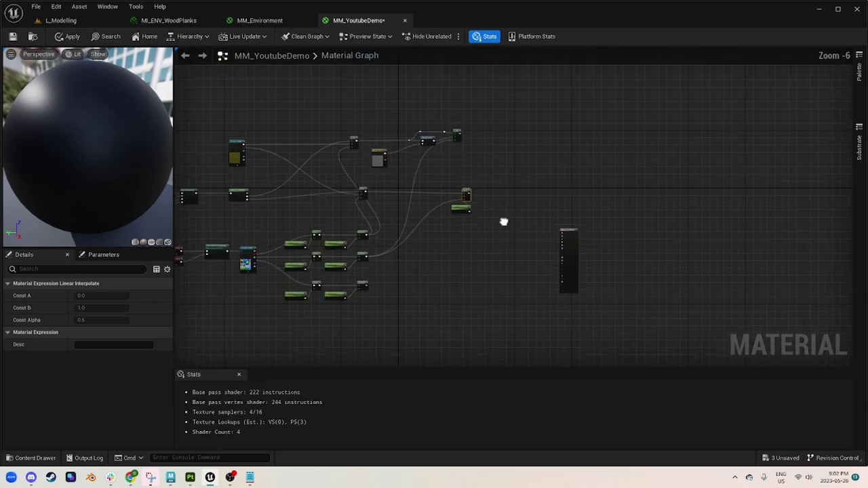
pyautogui.moveTo(518, 221); pyautogui.dragTo(428, 266, button='right')
pyautogui.moveTo(495, 273); pyautogui.dragTo(560, 288)
pyautogui.moveTo(390, 275); pyautogui.dragTo(497, 254, button='right')
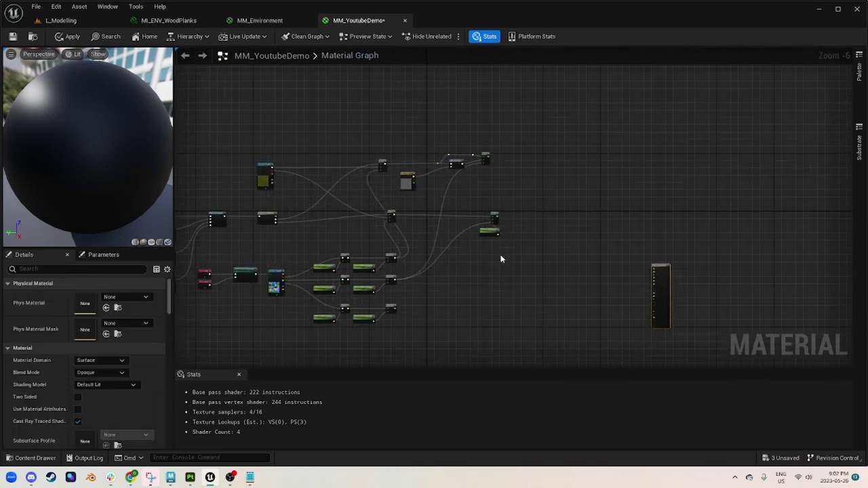
pyautogui.scroll(3, 484, 183)
pyautogui.moveTo(484, 183); pyautogui.dragTo(419, 190, button='right')
pyautogui.scroll(-2, 419, 189)
pyautogui.scroll(2, 466, 196)
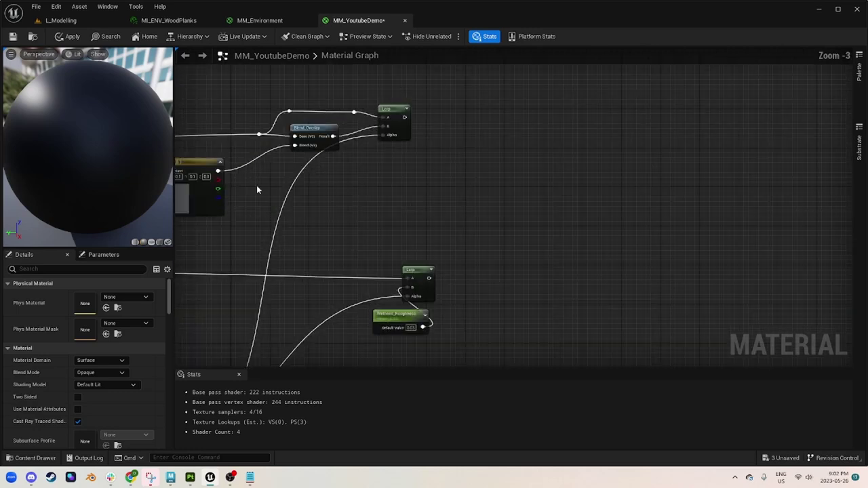
# Duplicate the 0.1 Constant3Vector beyond the overlay Lerp and convert the copy to a vector parameter named Dirt.
pyautogui.click(189, 166)
pyautogui.hotkey('ctrl', 'c')
pyautogui.hotkey('ctrl', 'v')
pyautogui.moveTo(535, 294); pyautogui.dragTo(616, 287, button='right')
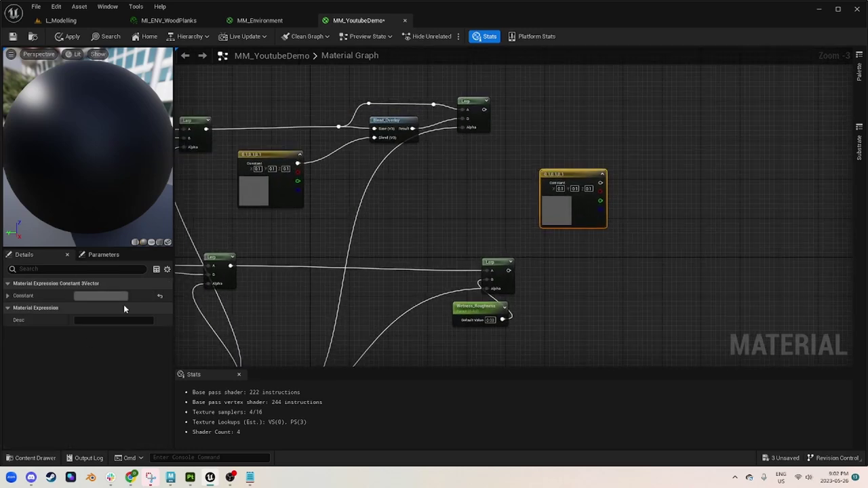
pyautogui.rightClick(561, 170)
pyautogui.rightClick(556, 174)
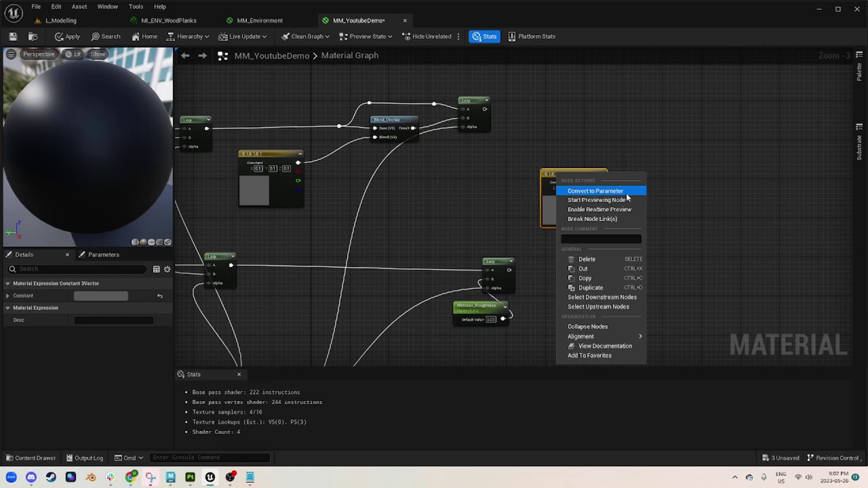
pyautogui.click(626, 193)
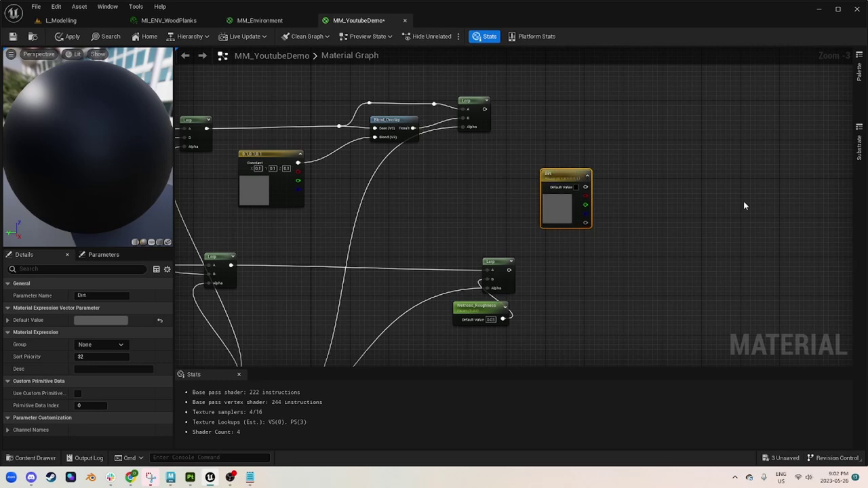
# Place the Dirt parameter near the overlay Lerp and set its default colour to brown, about R 0.15, G 0.08, B 0.03.
pyautogui.moveTo(615, 230); pyautogui.dragTo(507, 160, button='right')
pyautogui.moveTo(457, 145); pyautogui.dragTo(509, 193, button='right')
pyautogui.moveTo(503, 160); pyautogui.dragTo(463, 145)
pyautogui.moveTo(621, 225); pyautogui.dragTo(563, 248, button='right')
pyautogui.click(95, 321)
pyautogui.moveTo(161, 320); pyautogui.dragTo(181, 321)
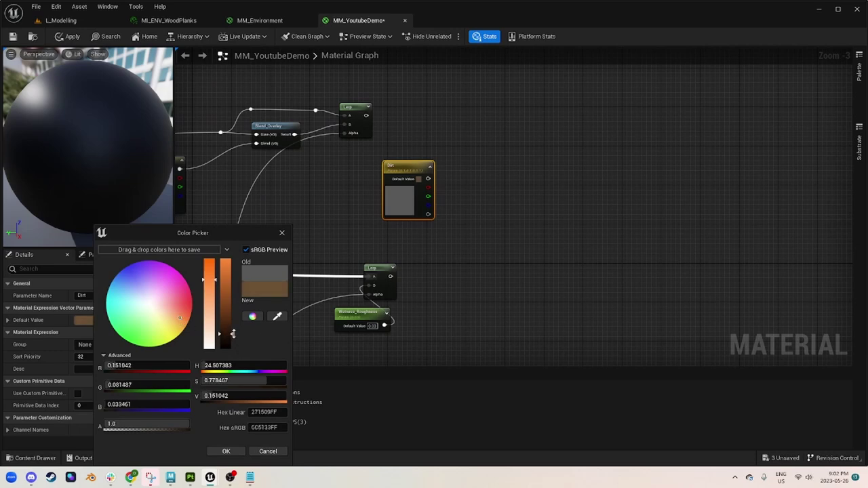
pyautogui.click(225, 454)
# Add a Lerp beyond the Dirt parameter, connecting the overlay Lerp to its A and Dirt to its B.
pyautogui.moveTo(476, 192); pyautogui.dragTo(532, 203, button='right')
pyautogui.moveTo(607, 184); pyautogui.dragTo(626, 201, button='right')
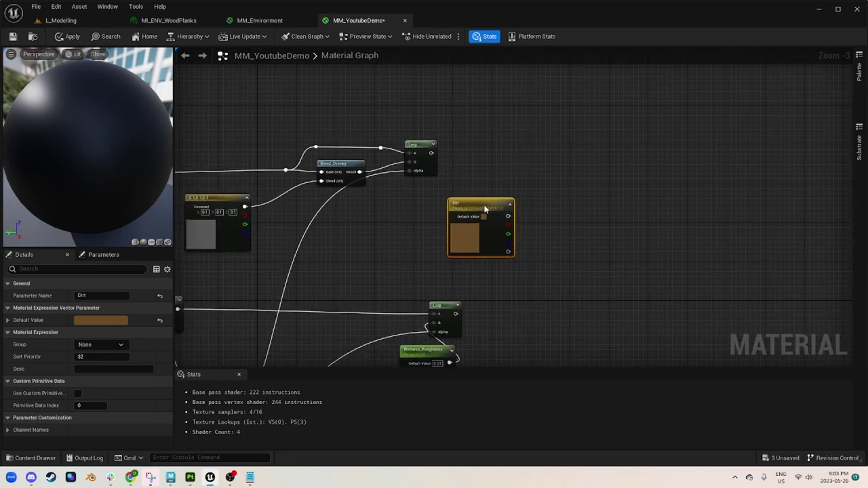
pyautogui.moveTo(485, 204); pyautogui.dragTo(494, 219)
pyautogui.moveTo(625, 214); pyautogui.dragTo(577, 198, button='right')
pyautogui.click(603, 144)
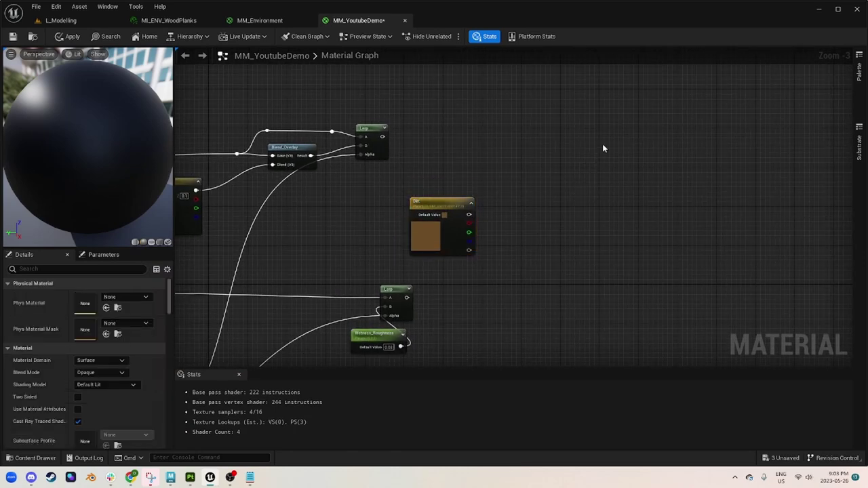
pyautogui.moveTo(382, 137); pyautogui.dragTo(468, 215)
pyautogui.scroll(-1, 502, 247)
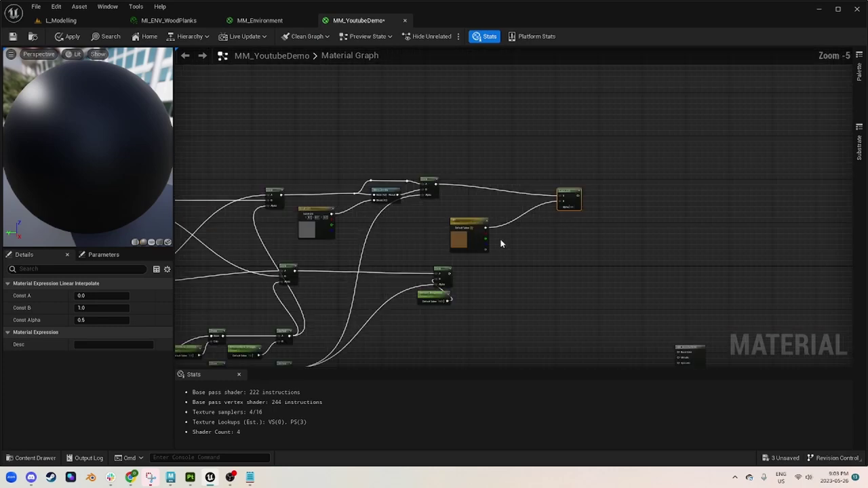
# Connect the blue-channel mask's Multiply to the Dirt Lerp's Alpha and space out the Dirt and Lerp nodes.
pyautogui.scroll(-1, 502, 246)
pyautogui.moveTo(502, 244); pyautogui.dragTo(553, 79, button='right')
pyautogui.scroll(2, 332, 254)
pyautogui.moveTo(333, 253); pyautogui.dragTo(734, 98)
pyautogui.scroll(-1, 512, 243)
pyautogui.scroll(1, 767, 101)
pyautogui.moveTo(678, 204); pyautogui.dragTo(455, 324, button='right')
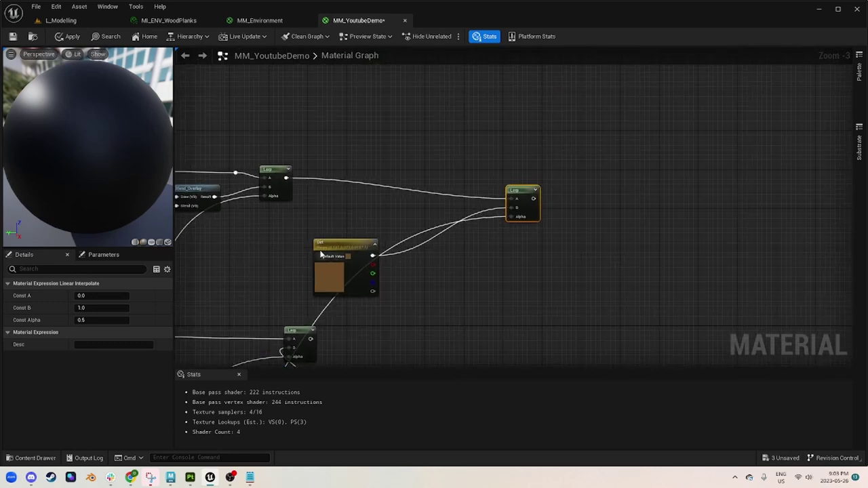
pyautogui.moveTo(338, 243); pyautogui.dragTo(294, 224)
pyautogui.moveTo(520, 191); pyautogui.dragTo(577, 180)
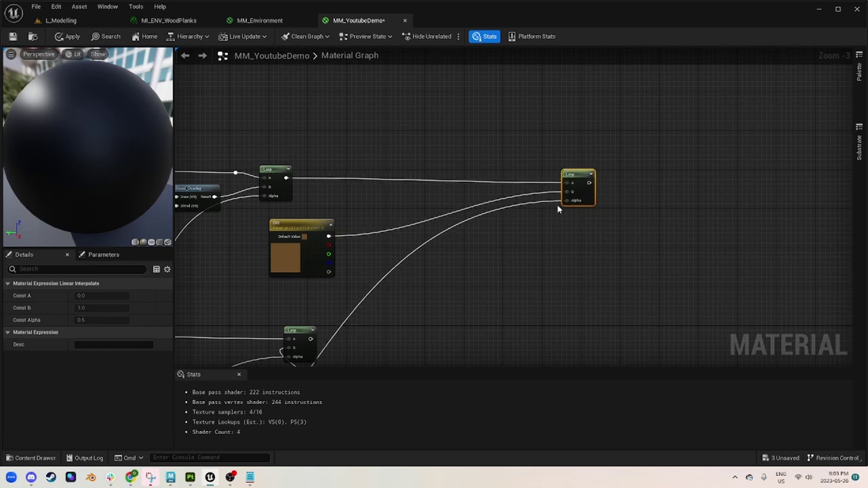
# Add a third roughness Lerp below the Dirt Lerp and connect the wetness roughness Lerp to its A input.
pyautogui.scroll(-3, 482, 169)
pyautogui.scroll(3, 483, 183)
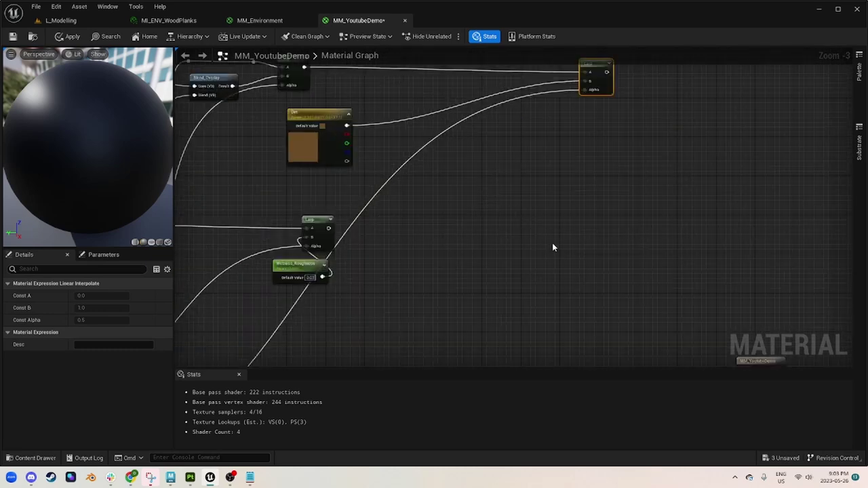
pyautogui.press('l')
pyautogui.click(540, 220)
pyautogui.moveTo(539, 220); pyautogui.dragTo(455, 150, button='right')
pyautogui.moveTo(244, 162); pyautogui.dragTo(528, 147)
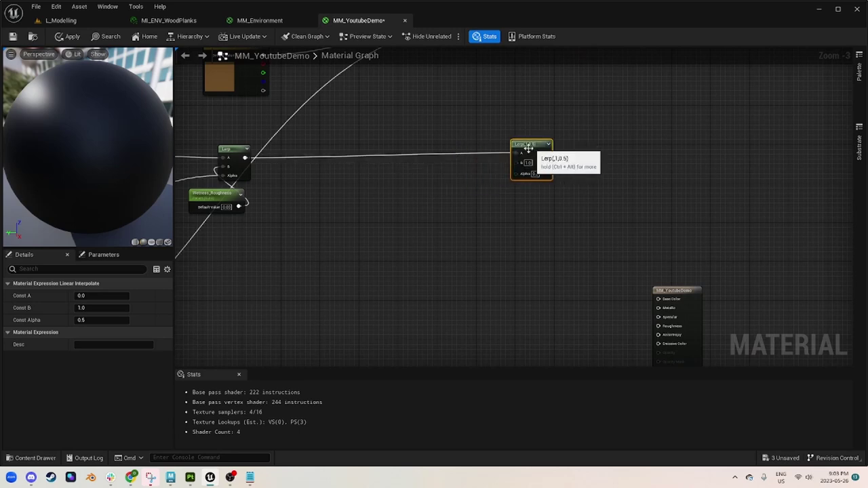
# Duplicate the Wetness_Roughness parameter as Mold_Roughness with default value 0.5 and connect it to the third roughness Lerp's B input.
pyautogui.click(213, 196)
pyautogui.hotkey('ctrl', 'c')
pyautogui.hotkey('ctrl', 'v')
pyautogui.doubleClick(95, 296)
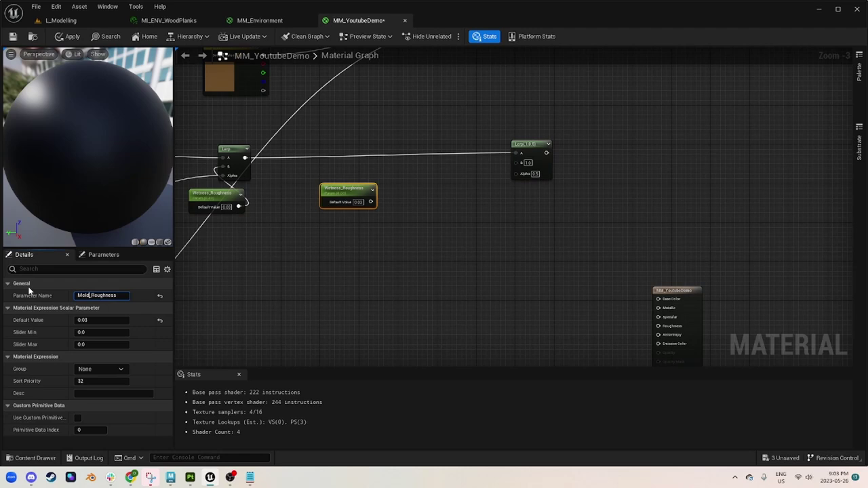
pyautogui.moveTo(370, 201); pyautogui.dragTo(521, 164)
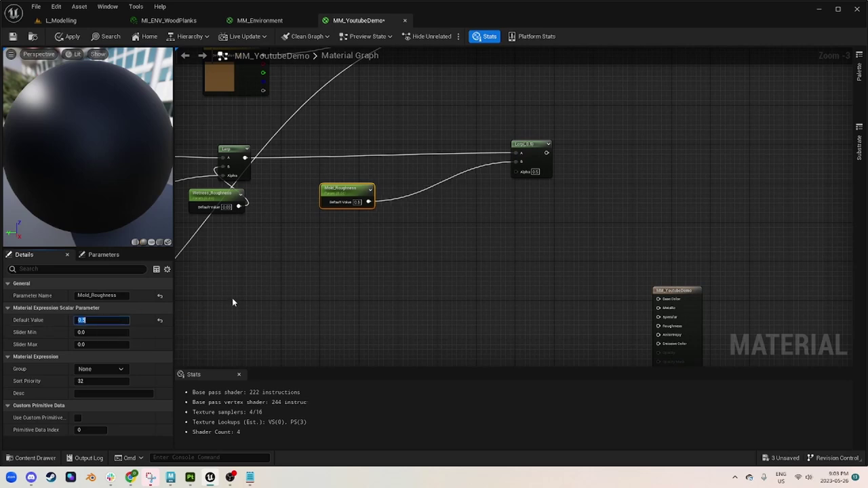
# Connect the blue-channel mask's Multiply to the third roughness Lerp's Alpha input.
pyautogui.click(627, 297)
pyautogui.moveTo(546, 279); pyautogui.dragTo(550, 194, button='right')
pyautogui.scroll(-3, 543, 197)
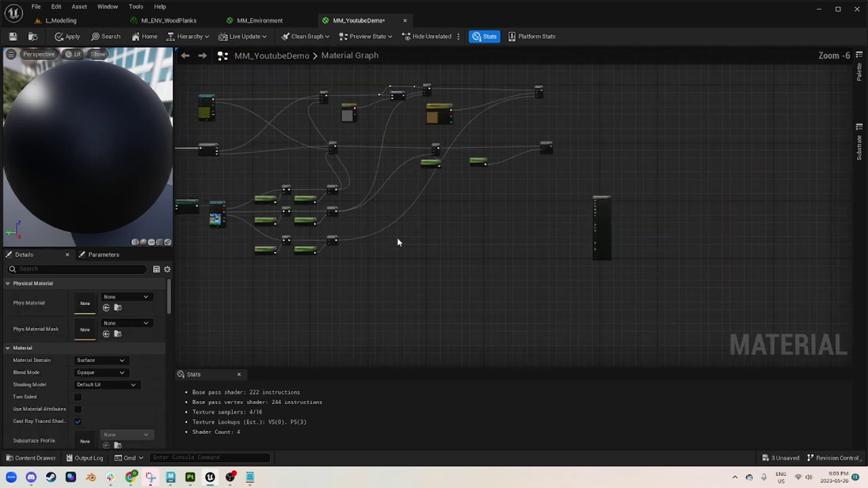
pyautogui.scroll(2, 332, 240)
pyautogui.moveTo(336, 239); pyautogui.dragTo(559, 293)
# Move the material's result node farther from the final Lerps and add a SetMaterialAttributes node in the gap.
pyautogui.moveTo(606, 298); pyautogui.dragTo(477, 173, button='right')
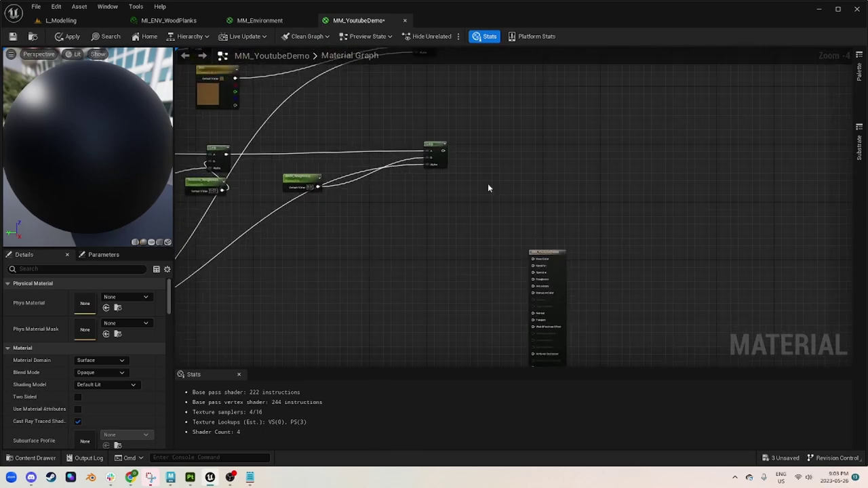
pyautogui.moveTo(559, 253); pyautogui.dragTo(693, 141)
pyautogui.moveTo(461, 140); pyautogui.dragTo(471, 176, button='right')
pyautogui.rightClick(512, 177)
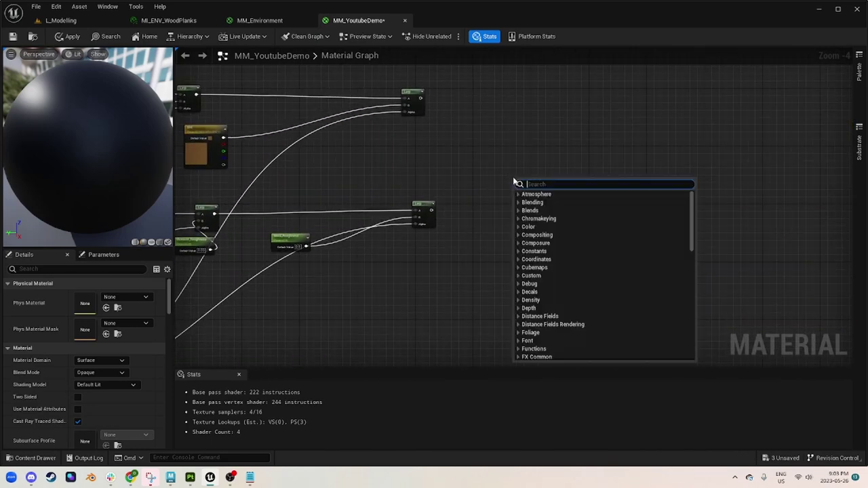
pyautogui.write('set material')
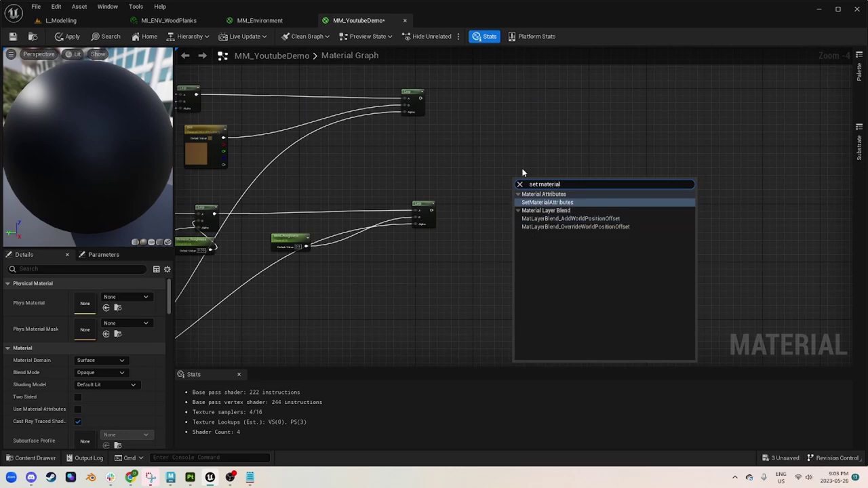
pyautogui.press('Return')
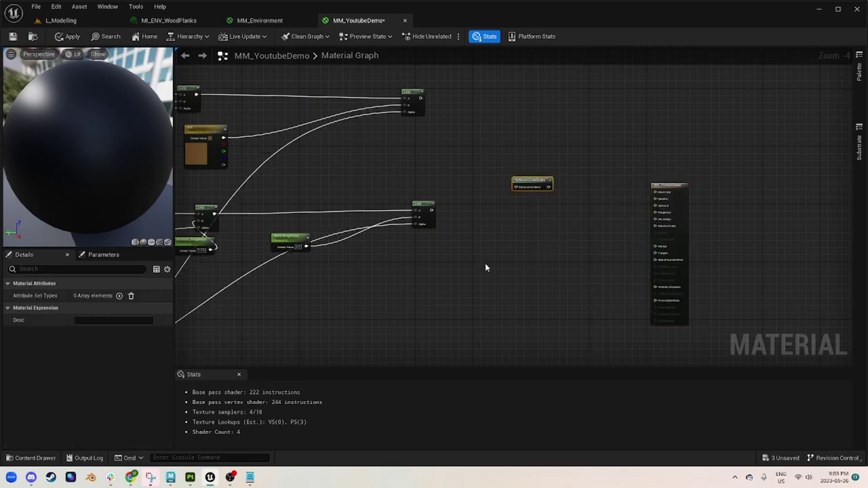
# Add BaseColor and Roughness to the attribute set types of the SetMaterialAttributes node.
pyautogui.click(7, 296)
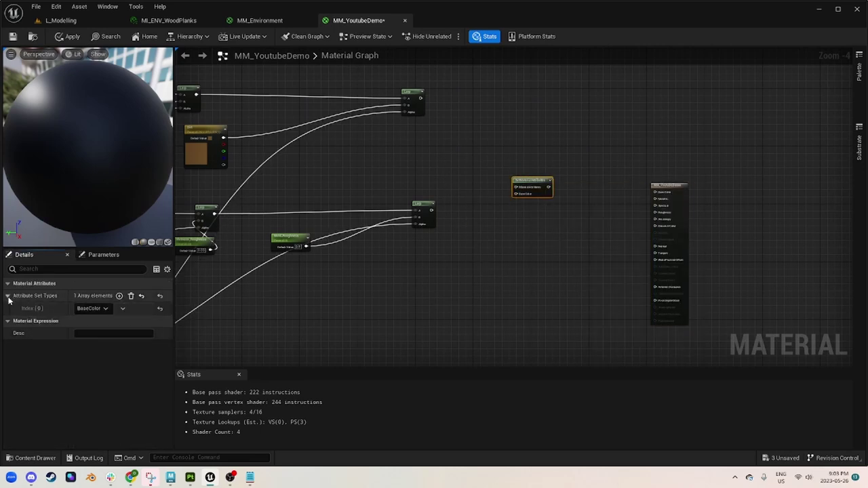
pyautogui.click(119, 297)
pyautogui.click(90, 321)
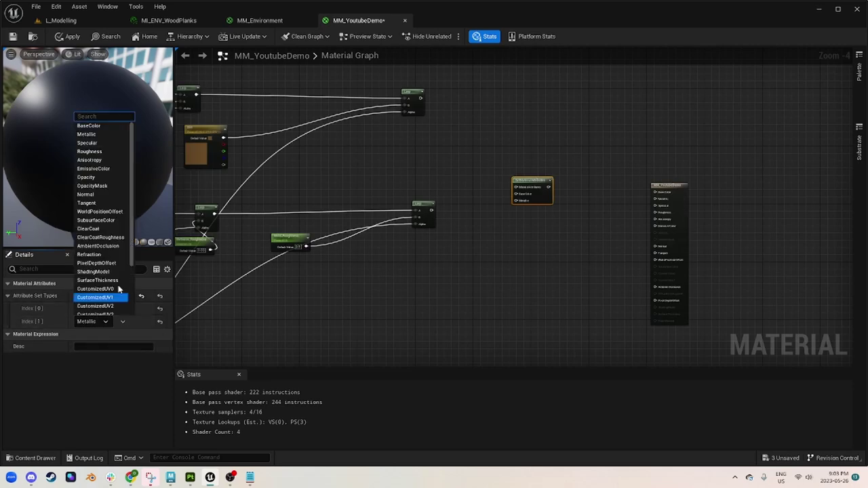
pyautogui.click(103, 152)
# Connect the final roughness Lerp to Roughness and the final Dirt Lerp to Base Color on SetMaterialAttributes.
pyautogui.scroll(2, 411, 208)
pyautogui.moveTo(415, 208); pyautogui.dragTo(541, 193)
pyautogui.moveTo(524, 175); pyautogui.dragTo(434, 286, button='right')
pyautogui.moveTo(310, 150); pyautogui.dragTo(444, 294)
# Route the GetMaterialAttributes node's MaterialAttributes output to a new reroute node above the texture sample.
pyautogui.scroll(-2, 368, 248)
pyautogui.moveTo(368, 248); pyautogui.dragTo(845, 199, button='right')
pyautogui.scroll(-2, 369, 248)
pyautogui.scroll(2, 205, 250)
pyautogui.moveTo(205, 251); pyautogui.dragTo(387, 301, button='right')
pyautogui.scroll(4, 485, 288)
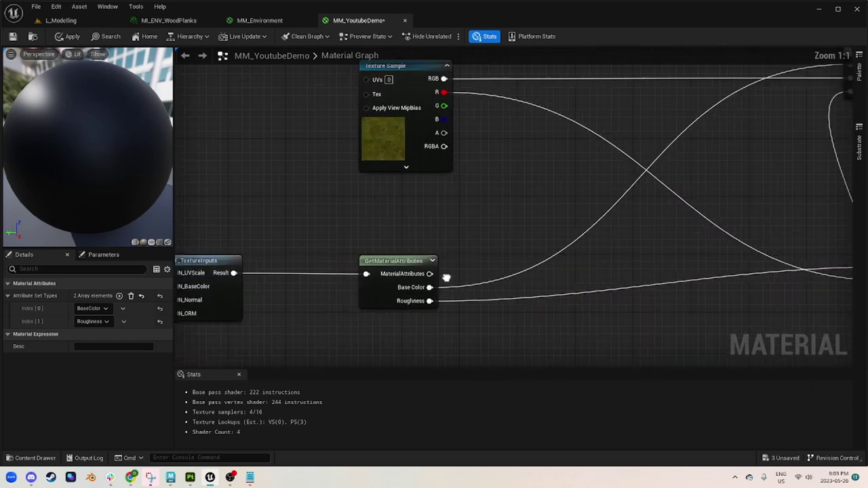
pyautogui.moveTo(475, 277); pyautogui.dragTo(278, 294, button='right')
pyautogui.moveTo(261, 288); pyautogui.dragTo(484, 194)
pyautogui.write('rer')
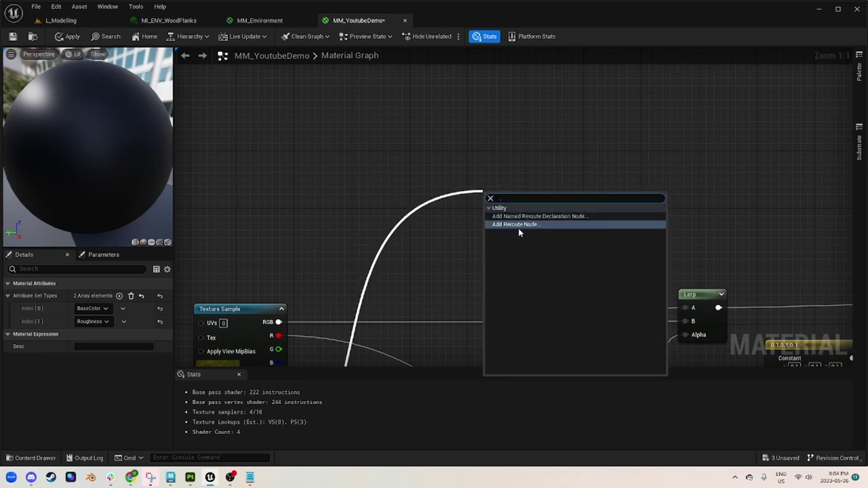
pyautogui.click(510, 226)
# Extend the attributes wire through a second reroute node above the final Lerps and connect it to SetMaterialAttributes' MaterialAttributes input.
pyautogui.scroll(-2, 624, 220)
pyautogui.moveTo(624, 220); pyautogui.dragTo(331, 211, button='right')
pyautogui.moveTo(231, 194); pyautogui.dragTo(698, 198)
pyautogui.write('rer')
pyautogui.click(707, 231)
pyautogui.scroll(-1, 746, 292)
pyautogui.moveTo(761, 301); pyautogui.dragTo(504, 168, button='right')
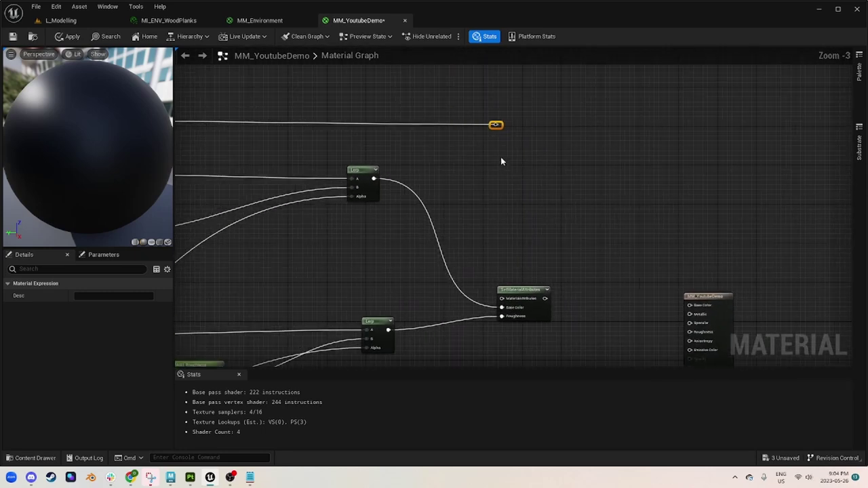
pyautogui.moveTo(500, 125); pyautogui.dragTo(504, 299)
# Enable Use Material Attributes on the material and connect SetMaterialAttributes to the result node's Material Attributes input.
pyautogui.moveTo(556, 299); pyautogui.dragTo(451, 171, button='right')
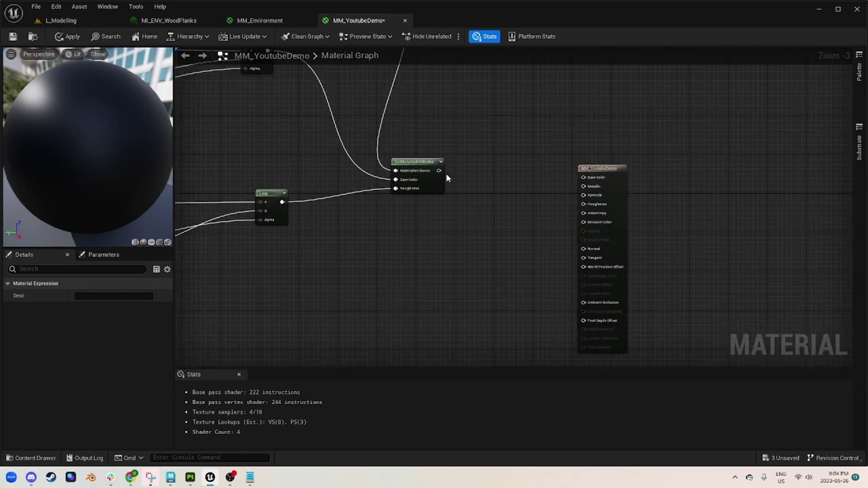
pyautogui.scroll(2, 447, 179)
pyautogui.click(639, 169)
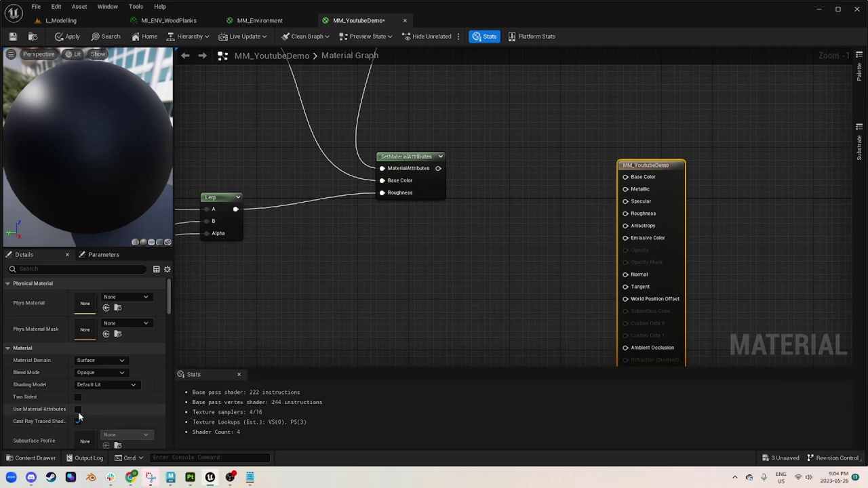
pyautogui.click(77, 409)
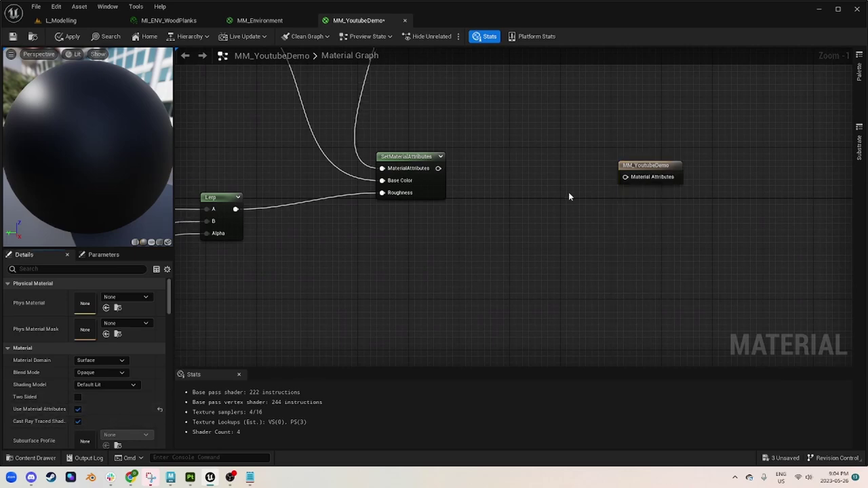
pyautogui.moveTo(439, 168); pyautogui.dragTo(599, 170)
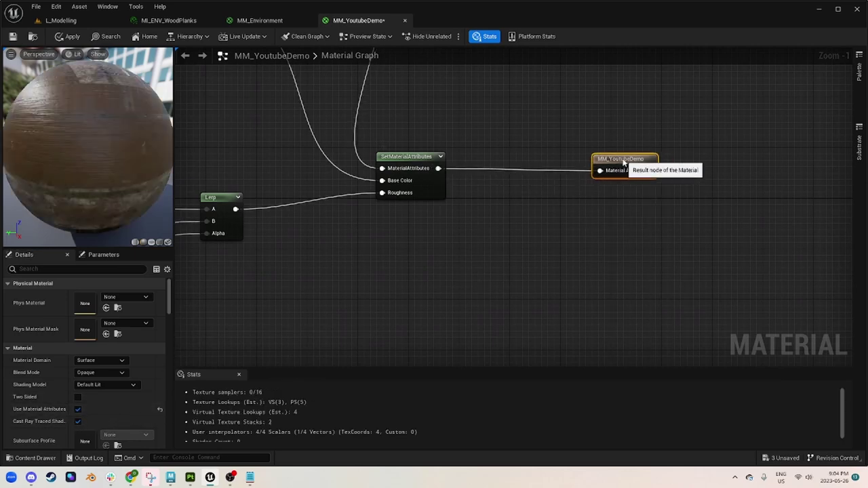
# Rotate the preview sphere to check the blended material, and apply and save MM_YoutubeDemo.
pyautogui.moveTo(46, 132); pyautogui.dragTo(41, 156)
pyautogui.moveTo(171, 139); pyautogui.dragTo(43, 88)
pyautogui.click(68, 36)
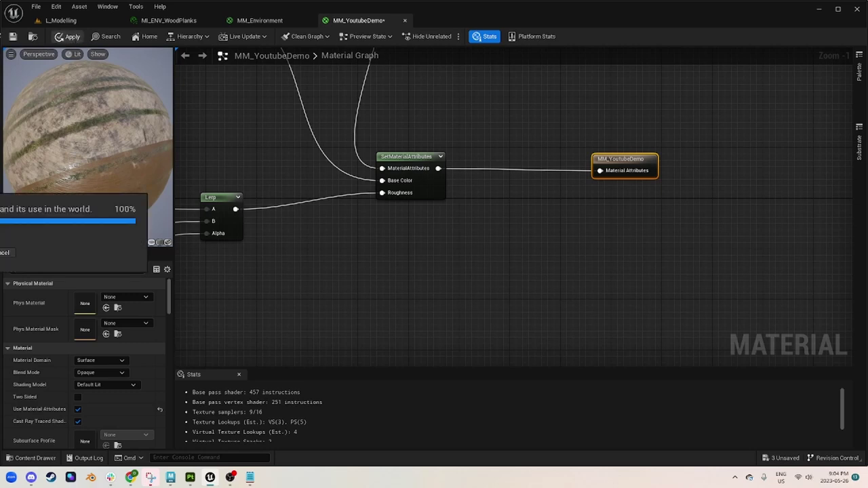
pyautogui.click(13, 37)
# Return to the L_Modelling level, locate the wall mesh's DEMO folder and assign MM_YoutubeDemo to SM_Wall_YoutubeDemo.
pyautogui.click(76, 21)
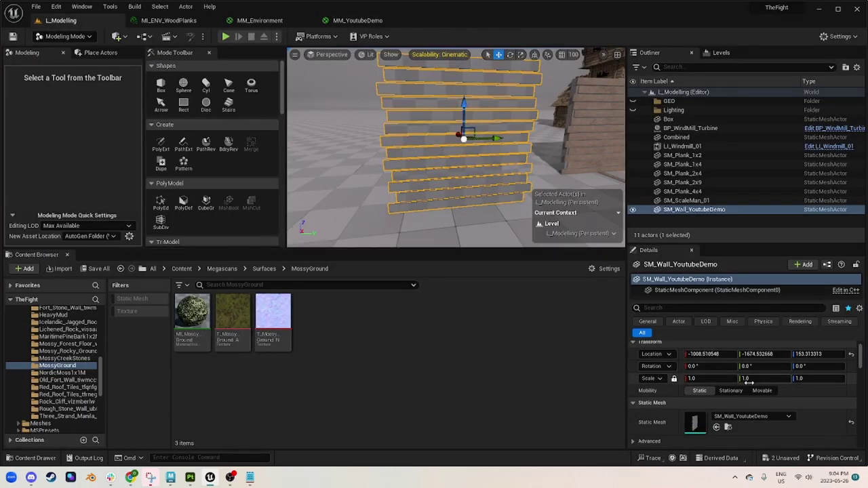
pyautogui.click(727, 426)
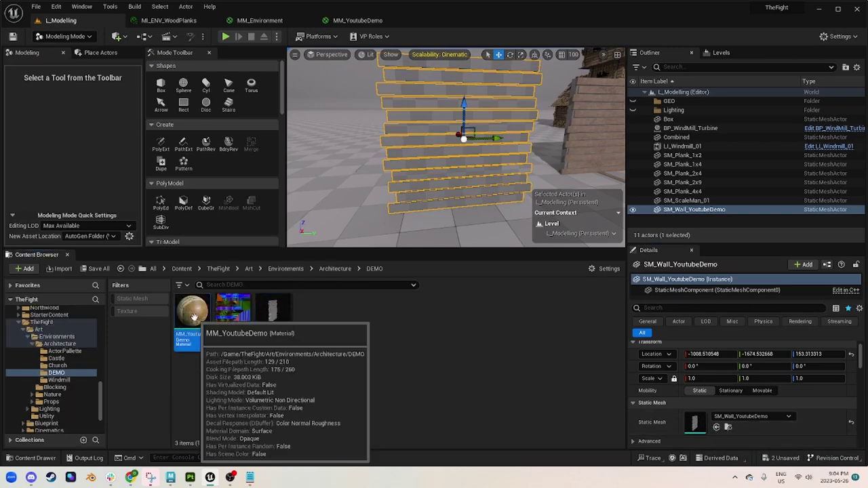
pyautogui.moveTo(192, 315); pyautogui.dragTo(410, 110)
# Examine the wall's new material up close in the level and compare it with the neighbouring plank walls.
pyautogui.moveTo(407, 129)
pyautogui.mouseDown(button='right')
pyautogui.moveTo(380, 123)
pyautogui.moveTo(407, 128)
pyautogui.moveTo(390, 126)
pyautogui.moveTo(400, 133)
pyautogui.moveTo(428, 129)
pyautogui.moveTo(411, 128)
pyautogui.mouseUp(button='right')
pyautogui.press('w')
pyautogui.press('Escape')
pyautogui.press('s')
pyautogui.press('d')
pyautogui.moveTo(545, 139); pyautogui.dragTo(533, 141, button='right')
pyautogui.press('w')
pyautogui.click(545, 140)
pyautogui.press('s')
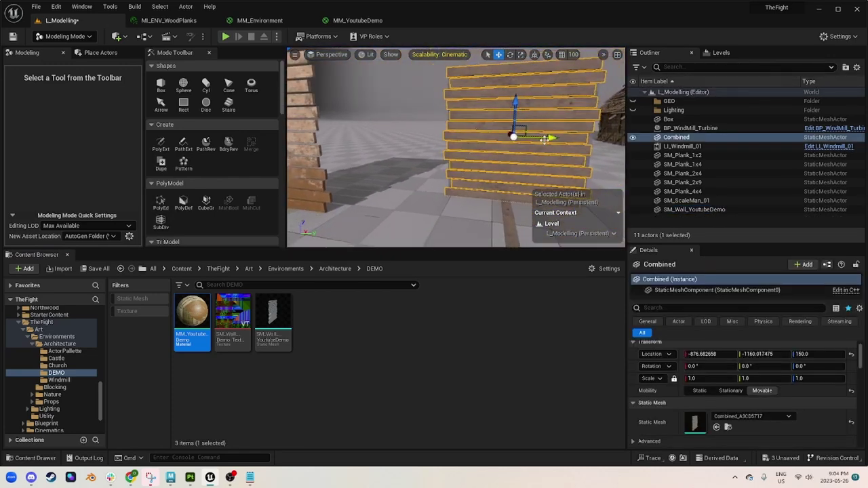
pyautogui.press('w')
pyautogui.moveTo(412, 156); pyautogui.dragTo(464, 140, button='right')
pyautogui.click(424, 155)
pyautogui.press('s')
pyautogui.press('s')
pyautogui.press('w')
pyautogui.moveTo(402, 125)
pyautogui.mouseDown(button='right')
pyautogui.moveTo(422, 127)
pyautogui.moveTo(413, 123)
pyautogui.mouseUp(button='right')
pyautogui.press('s')
pyautogui.press('w')
pyautogui.moveTo(477, 153)
pyautogui.mouseDown(button='right')
pyautogui.moveTo(485, 154)
pyautogui.moveTo(477, 154)
pyautogui.mouseUp(button='right')
pyautogui.press('s')
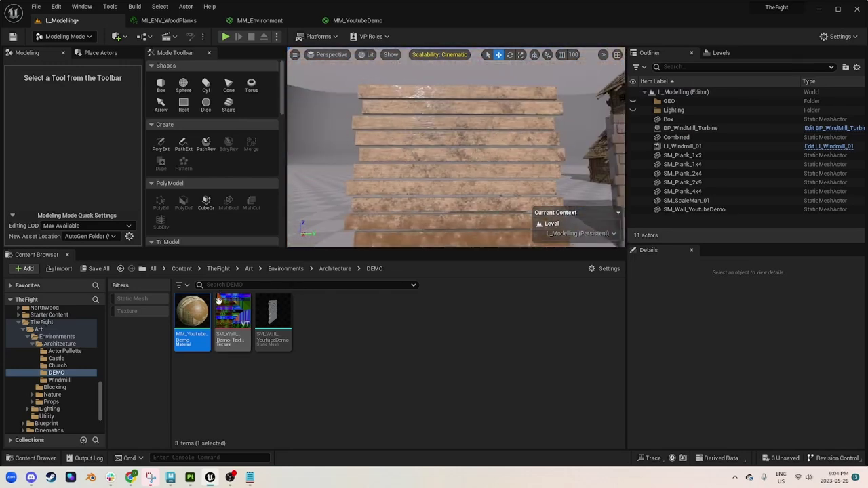
# Create a material instance of MM_YoutubeDemo and assign it to the demo wall.
pyautogui.doubleClick(193, 313)
pyautogui.click(68, 20)
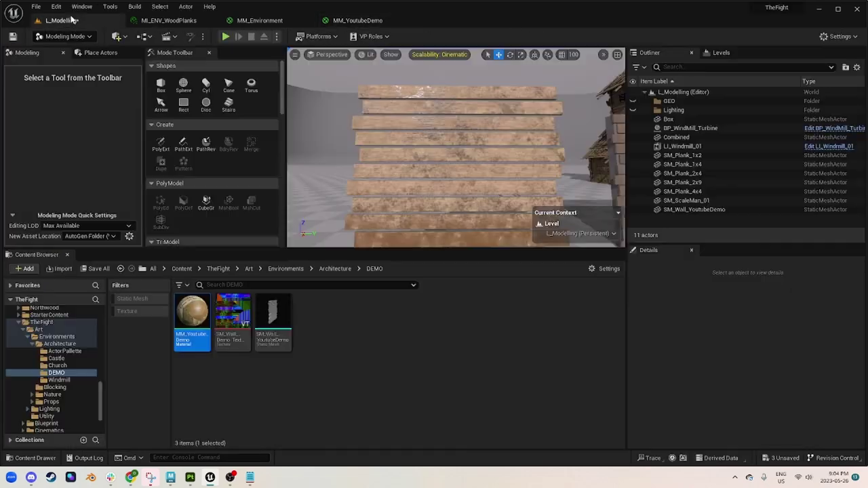
pyautogui.rightClick(186, 316)
pyautogui.click(234, 99)
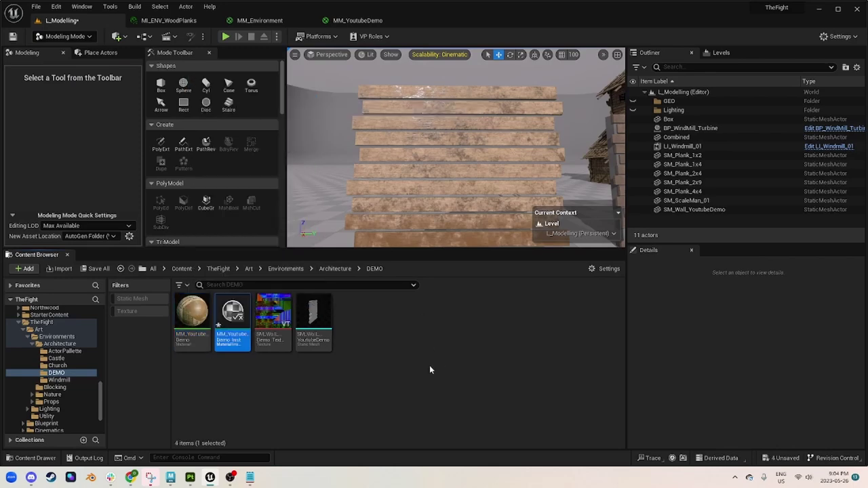
pyautogui.moveTo(233, 319); pyautogui.dragTo(406, 163)
# Open MM_YoutubeDemo_Inst, override Mold_Roughness with about 0.93 and enable the RChannelMask_Strength override.
pyautogui.doubleClick(232, 328)
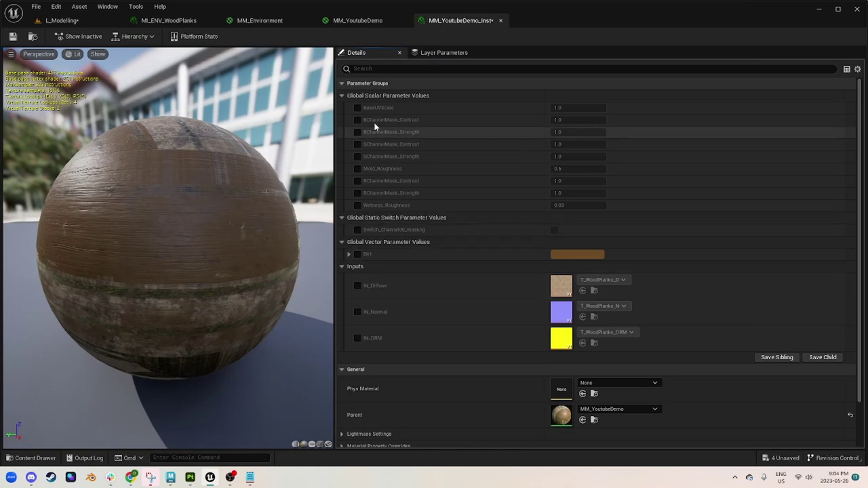
pyautogui.click(357, 168)
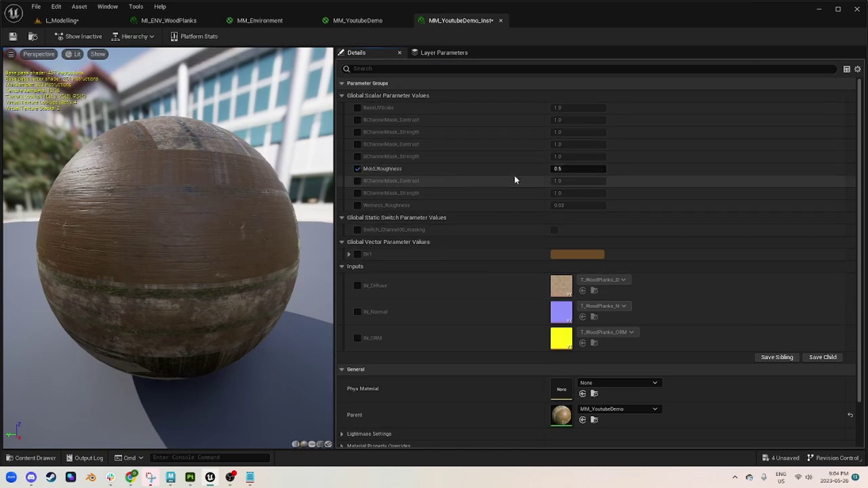
pyautogui.moveTo(563, 169); pyautogui.dragTo(593, 169)
pyautogui.moveTo(309, 168)
pyautogui.mouseDown()
pyautogui.moveTo(339, 166)
pyautogui.moveTo(312, 211)
pyautogui.moveTo(308, 168)
pyautogui.mouseUp()
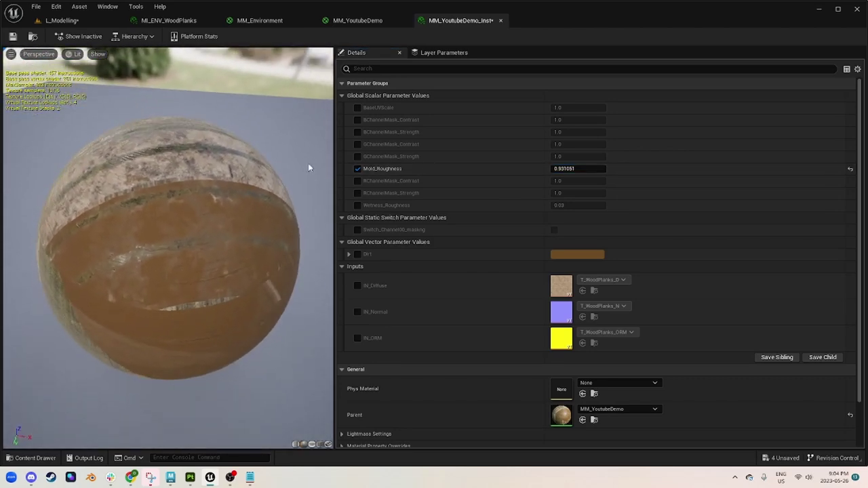
pyautogui.click(358, 193)
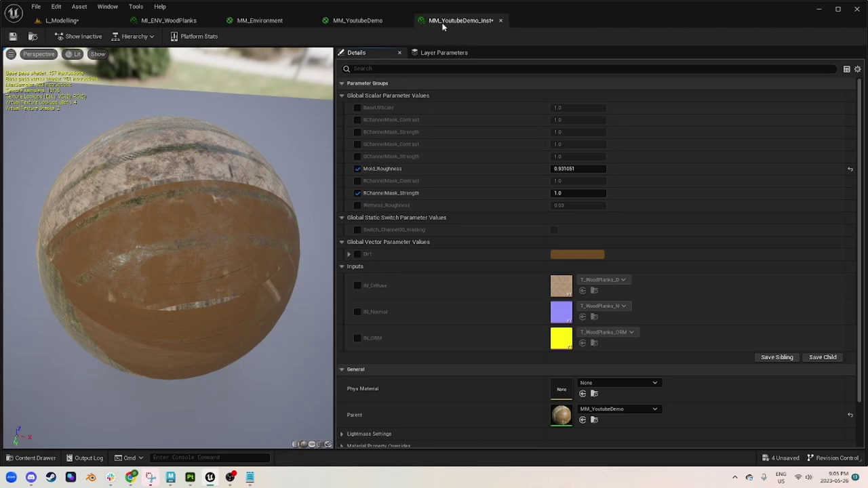
# Detach the material instance editor into a floating window and place it over the level so the wall stays visible.
pyautogui.moveTo(442, 25); pyautogui.dragTo(476, 166)
pyautogui.click(99, 21)
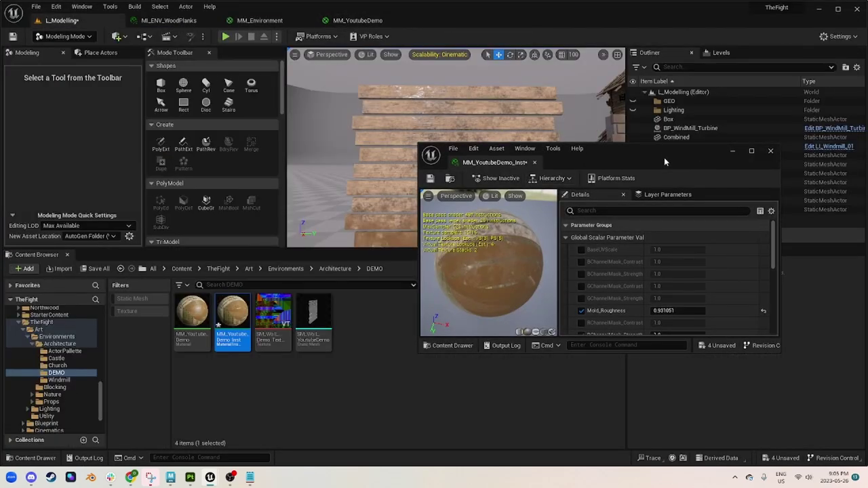
pyautogui.moveTo(663, 156); pyautogui.dragTo(708, 222)
# Override BChannelMask_Strength with about 0.865 in the material instance and close its editor.
pyautogui.scroll(-2, 708, 331)
pyautogui.scroll(1, 663, 325)
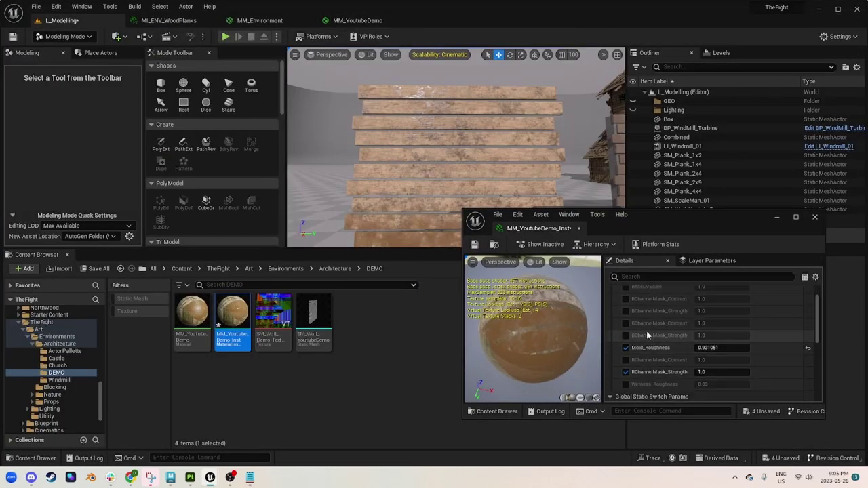
pyautogui.click(626, 311)
pyautogui.moveTo(719, 312); pyautogui.dragTo(705, 311)
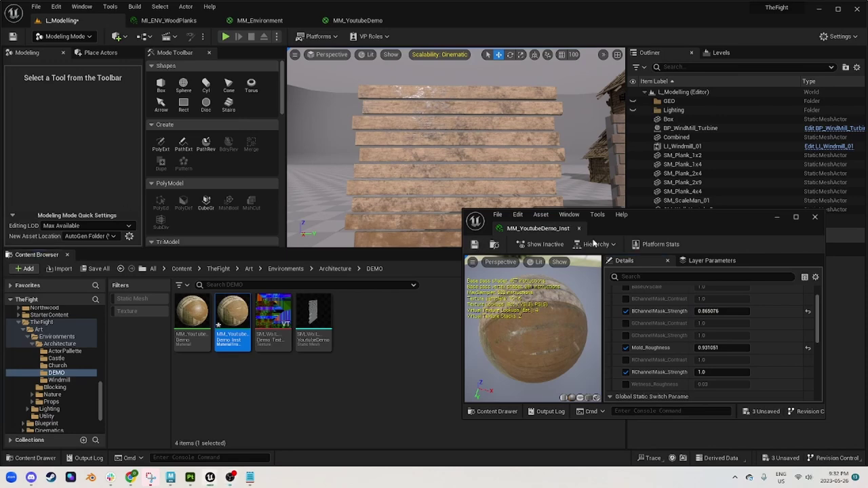
pyautogui.click(815, 218)
# Examine the finished demo wall from a distance and compare it with the windmill in the level.
pyautogui.press('s')
pyautogui.moveTo(474, 150); pyautogui.dragTo(519, 152, button='right')
pyautogui.moveTo(408, 241); pyautogui.dragTo(361, 243, button='right')
pyautogui.press('w')
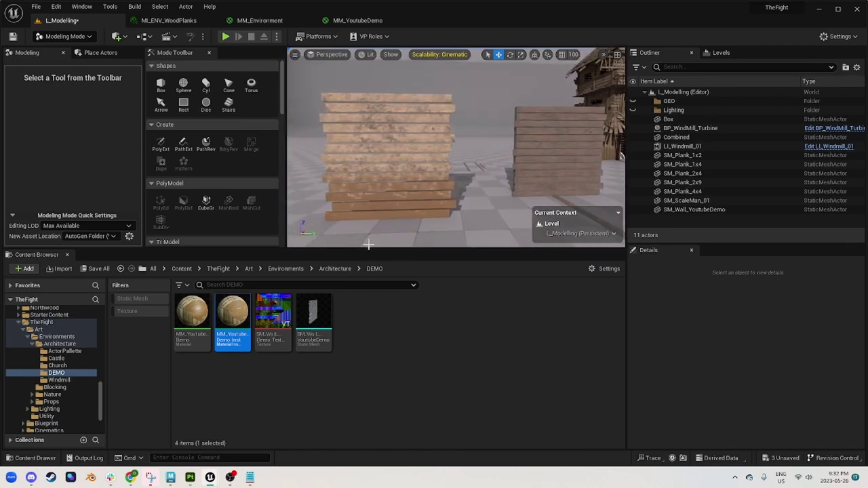
pyautogui.moveTo(441, 180); pyautogui.dragTo(446, 190, button='right')
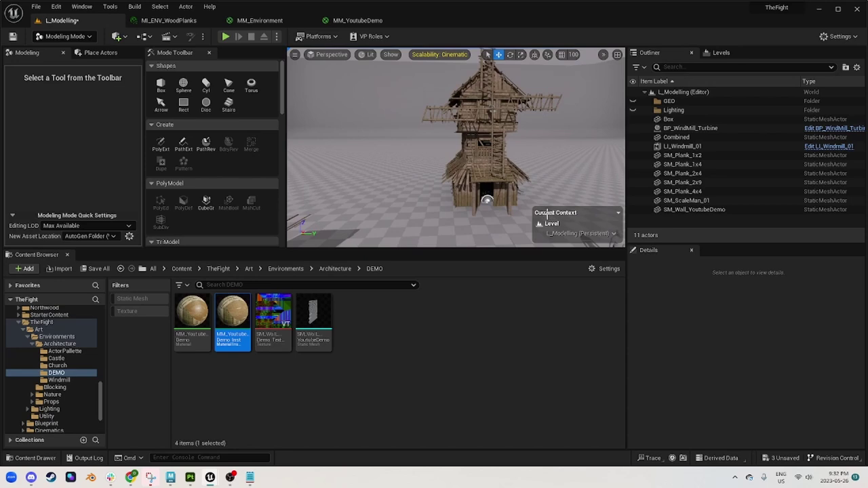
pyautogui.press('w')
pyautogui.moveTo(460, 171); pyautogui.dragTo(475, 168, button='right')
# Browse the Windmill folder's assets and open the MaterialLibrary folder.
pyautogui.click(59, 381)
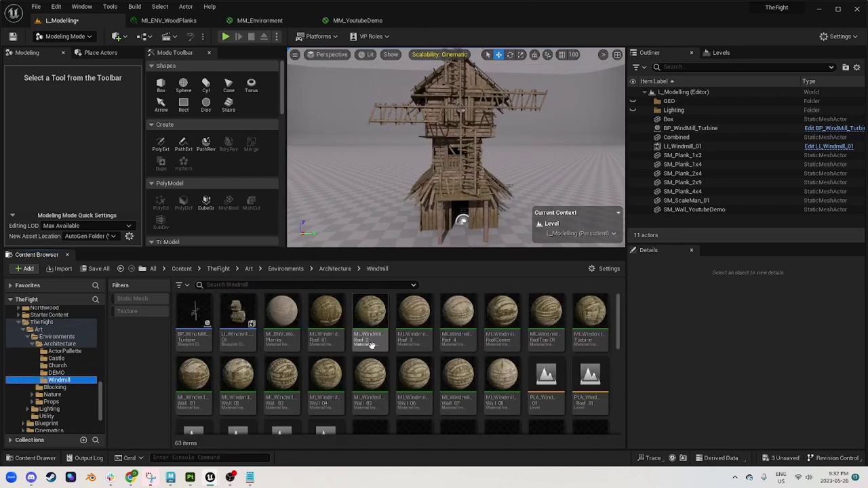
pyautogui.scroll(-3, 41, 407)
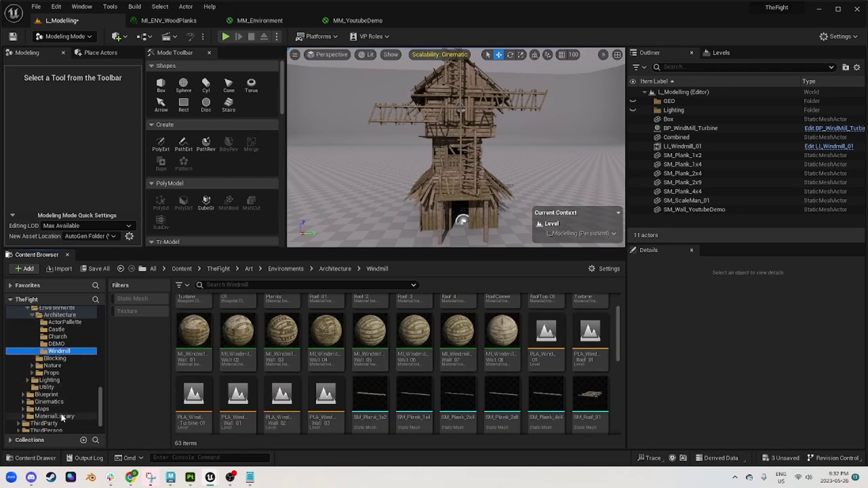
pyautogui.click(55, 402)
pyautogui.scroll(1, 325, 355)
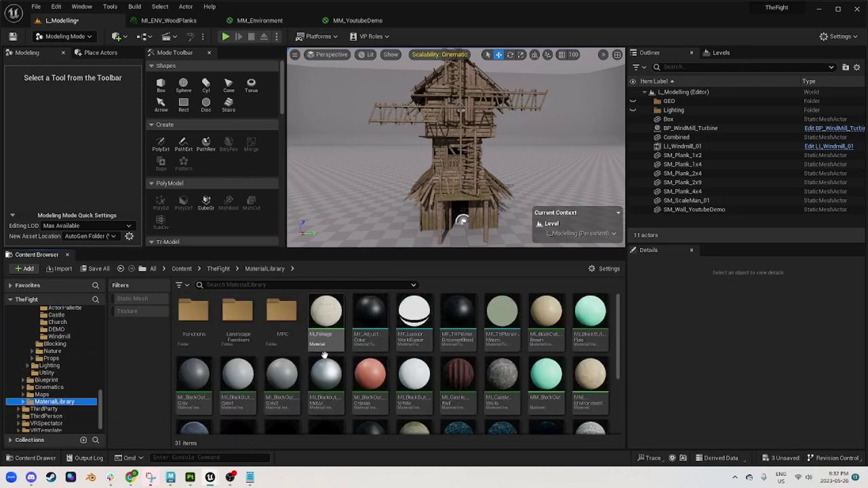
# Open MPC_ENV_GlobalGrunge from the MPC folder and float its editor over the L_Modelling level.
pyautogui.doubleClick(285, 318)
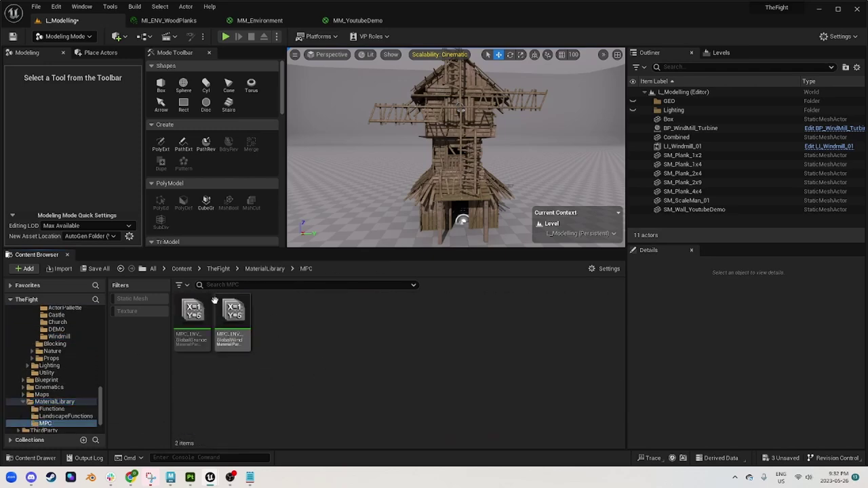
pyautogui.doubleClick(194, 320)
pyautogui.moveTo(457, 22); pyautogui.dragTo(205, 151)
pyautogui.click(86, 23)
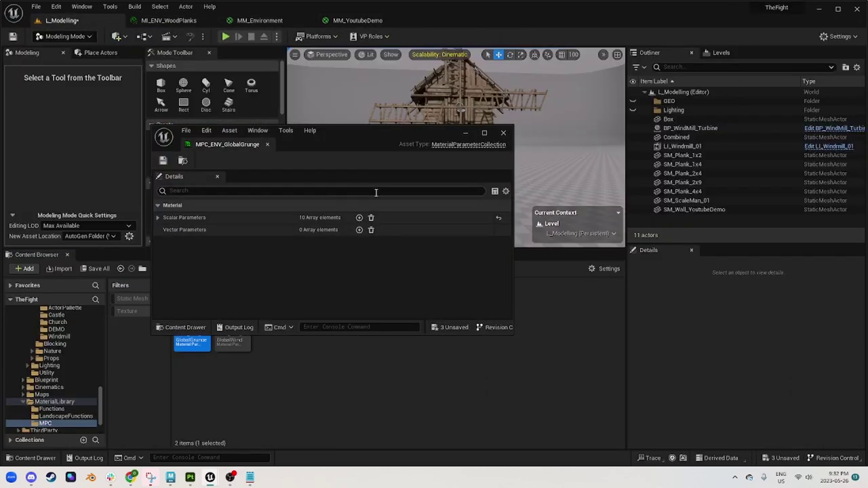
# Expand the collection's Scalar Parameters and resize the floating window so both the full list and the windmill are visible.
pyautogui.click(168, 216)
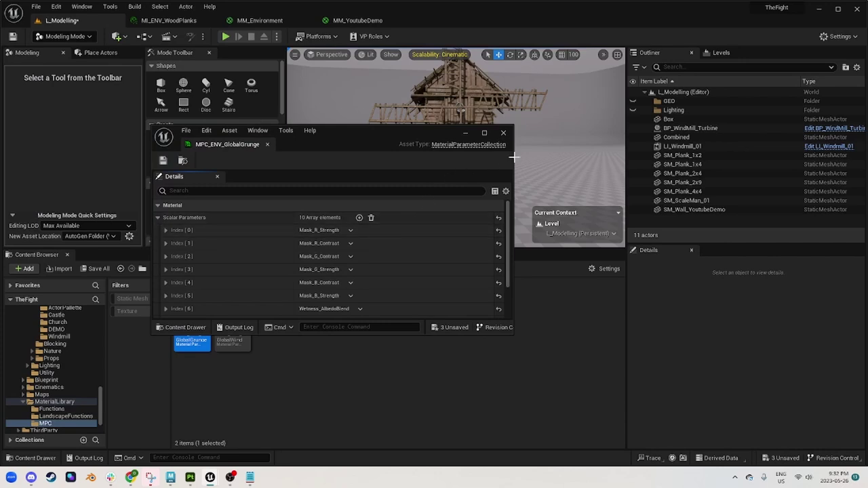
pyautogui.moveTo(513, 155); pyautogui.dragTo(407, 155)
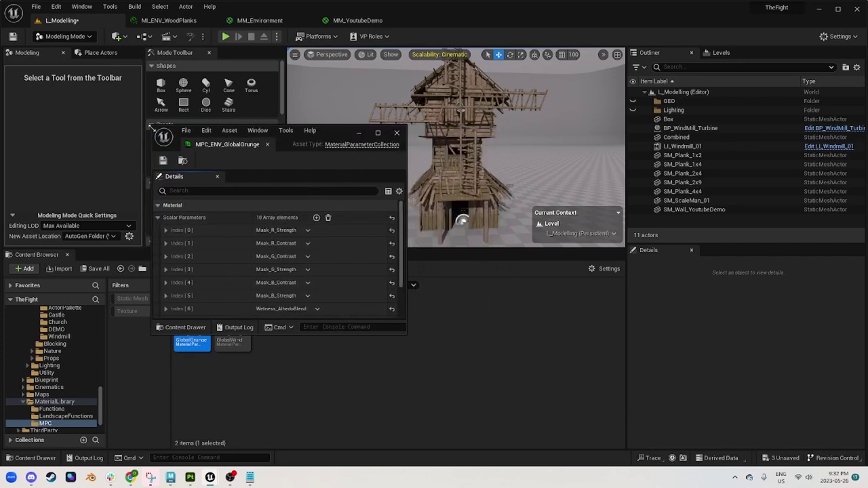
pyautogui.moveTo(152, 124); pyautogui.dragTo(55, 59)
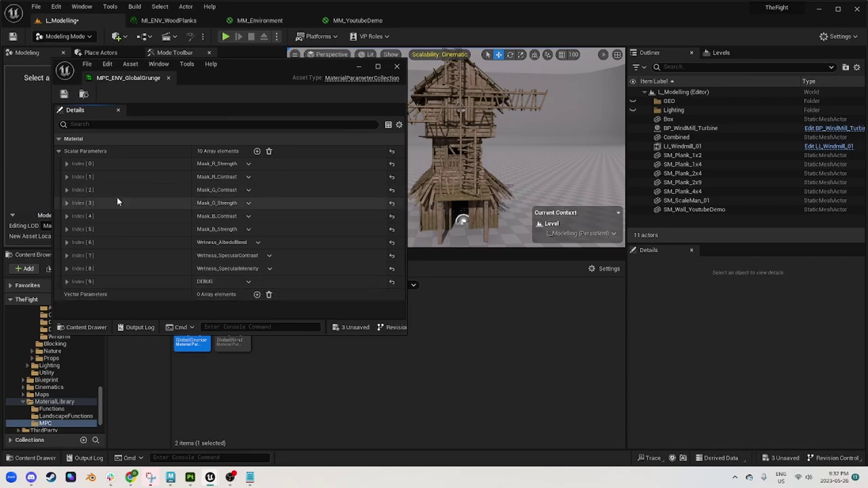
pyautogui.moveTo(474, 152); pyautogui.dragTo(492, 169, button='right')
pyautogui.moveTo(485, 228); pyautogui.dragTo(490, 182, button='right')
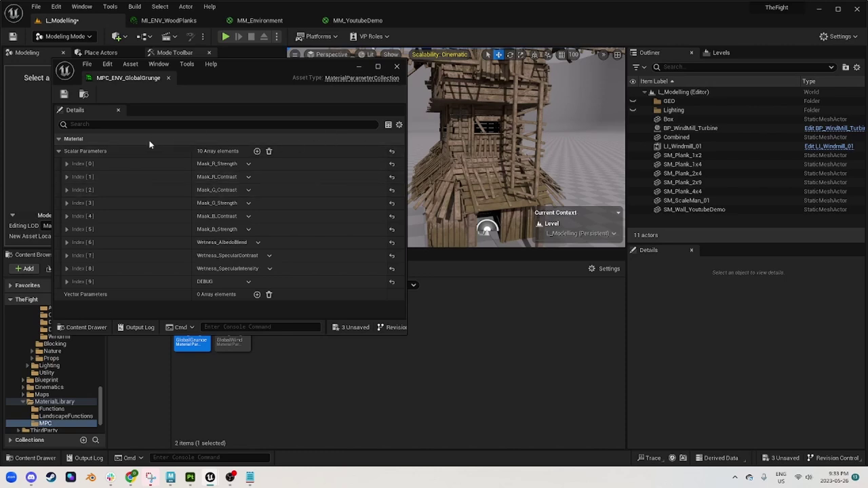
pyautogui.moveTo(502, 170)
pyautogui.mouseDown(button='right')
pyautogui.moveTo(500, 201)
pyautogui.moveTo(510, 178)
pyautogui.moveTo(502, 163)
pyautogui.mouseUp(button='right')
# Set the default values of Mask_B_Strength, Mask_G_Strength and Mask_R_Strength to 0.
pyautogui.click(68, 230)
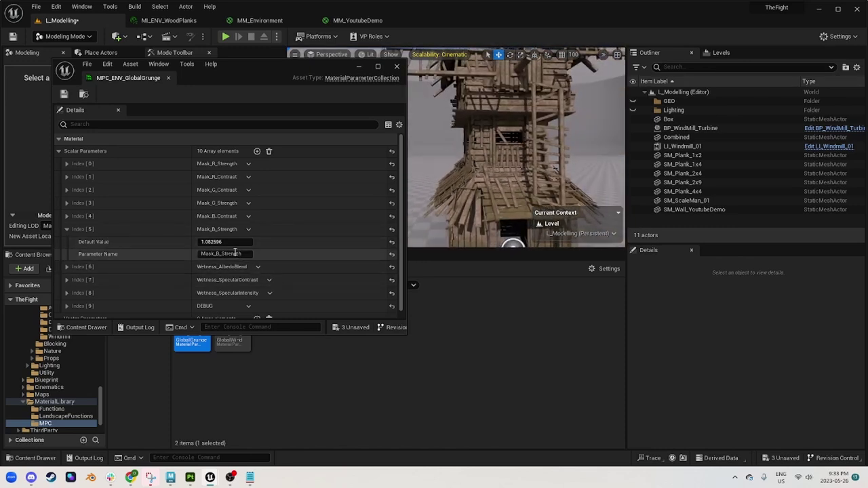
pyautogui.moveTo(226, 241); pyautogui.dragTo(195, 241)
pyautogui.write('0')
pyautogui.press('Return')
pyautogui.click(67, 203)
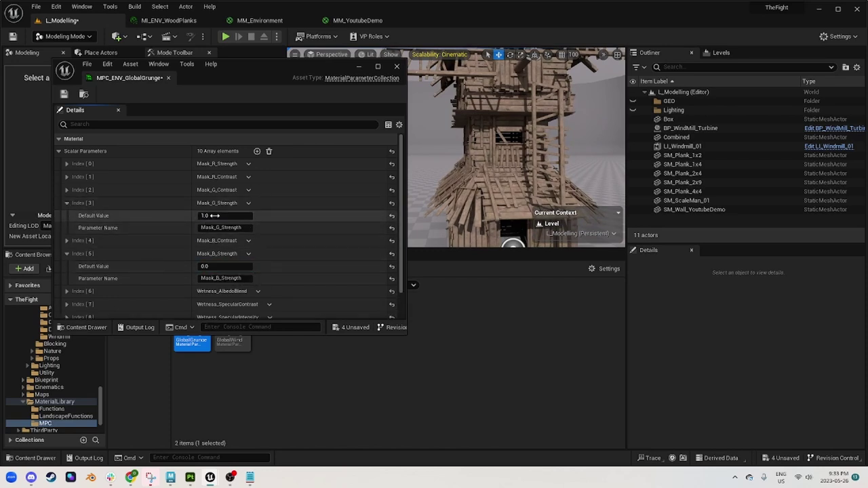
pyautogui.press('Return')
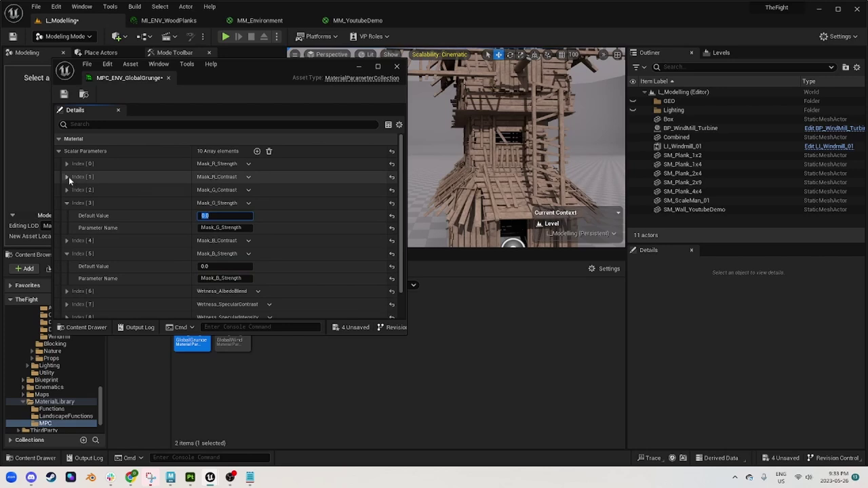
pyautogui.click(67, 176)
pyautogui.press('Return')
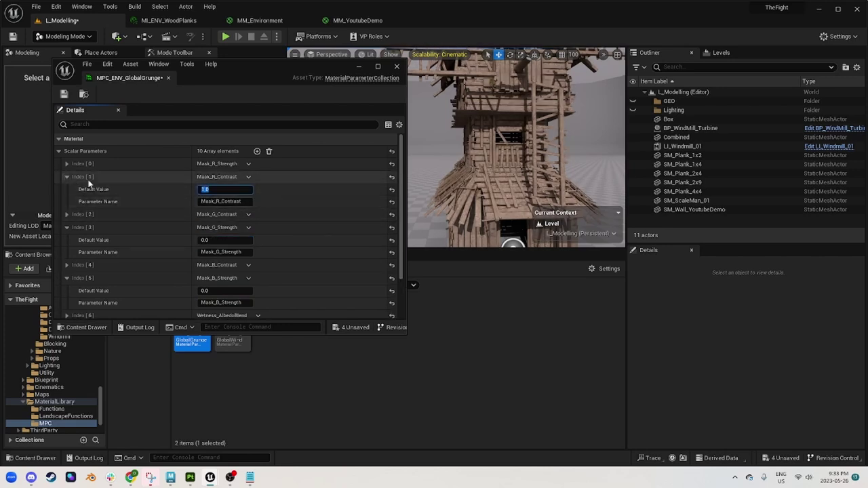
pyautogui.click(67, 176)
pyautogui.click(68, 164)
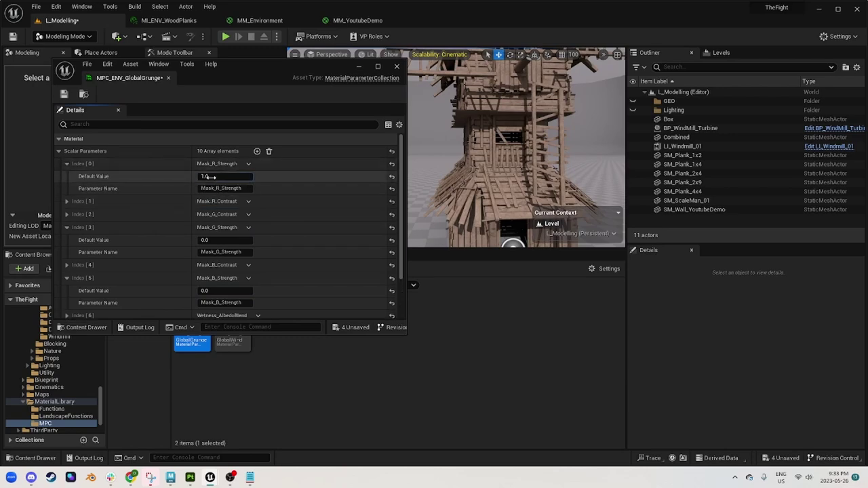
pyautogui.press('Return')
# Examine the windmill from near and far with all three mask strengths at zero.
pyautogui.press('s')
pyautogui.moveTo(514, 161); pyautogui.dragTo(510, 153, button='right')
pyautogui.scroll(8, 499, 213)
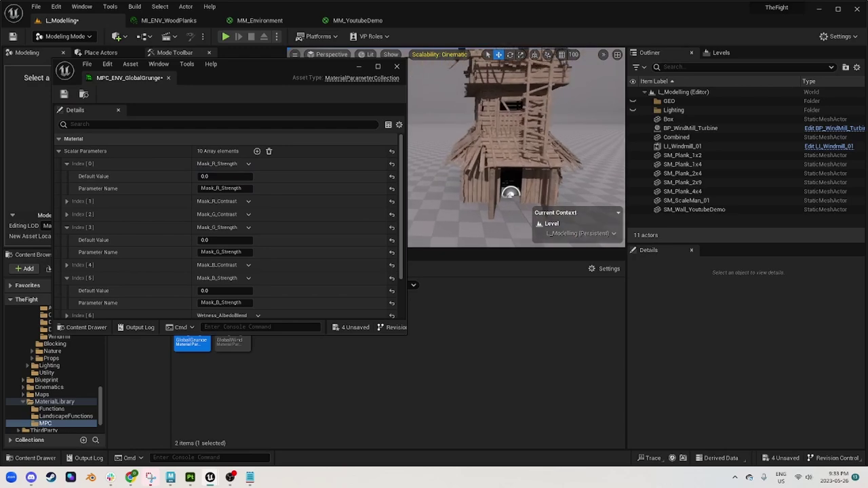
pyautogui.press('w')
pyautogui.moveTo(495, 203)
pyautogui.mouseDown(button='right')
pyautogui.moveTo(497, 212)
pyautogui.moveTo(497, 201)
pyautogui.moveTo(483, 202)
pyautogui.moveTo(509, 198)
pyautogui.mouseUp(button='right')
pyautogui.press('s')
pyautogui.press('w')
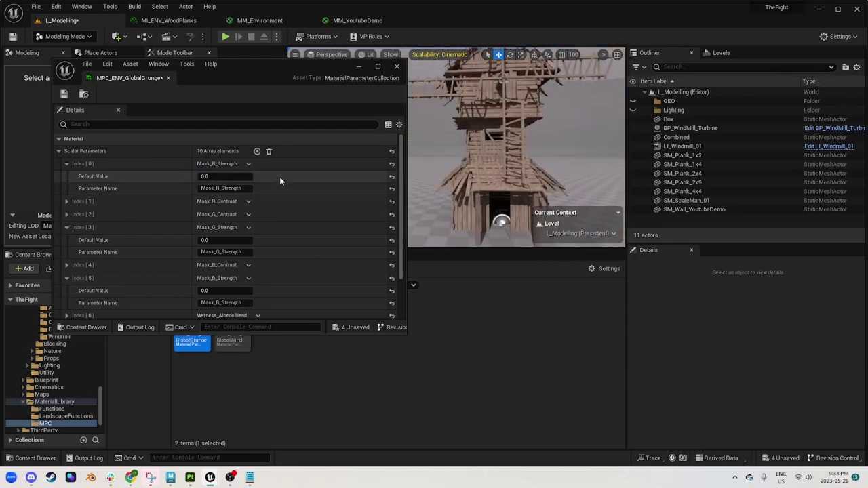
# Set the default values of Mask_R_Strength, Mask_G_Strength and Mask_B_Strength to 1.
pyautogui.moveTo(225, 176); pyautogui.dragTo(237, 176)
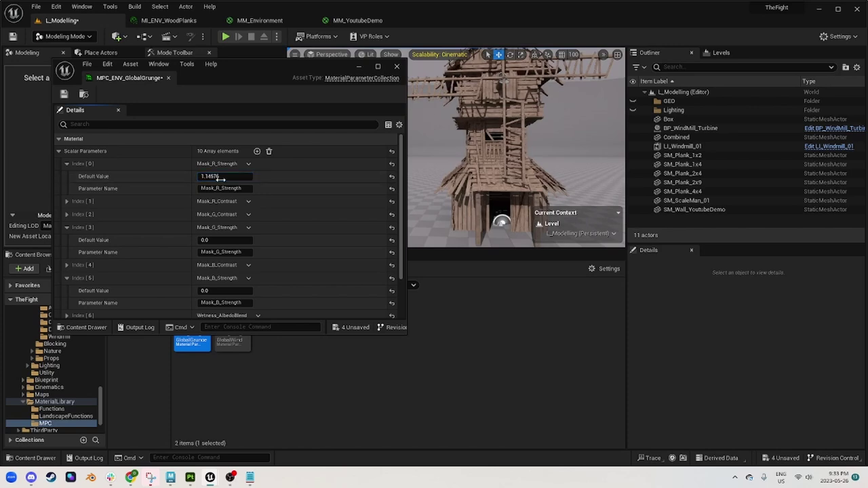
pyautogui.write('1')
pyautogui.press('Return')
pyautogui.click(210, 240)
pyautogui.write('1')
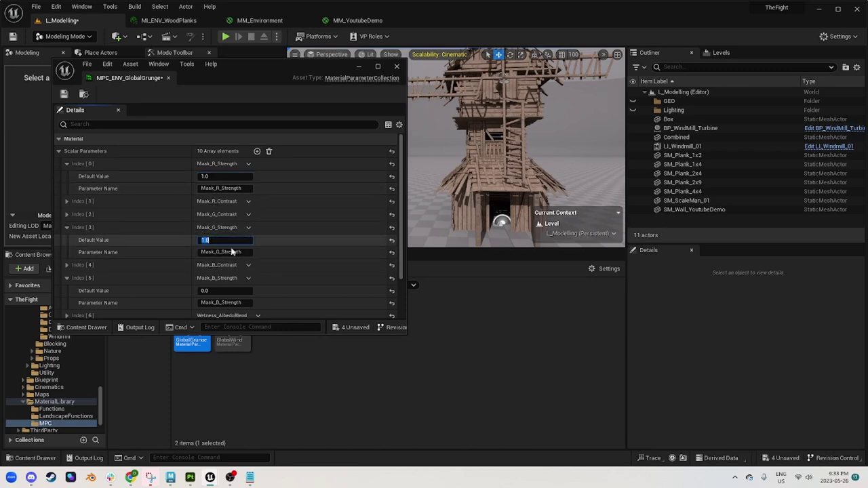
pyautogui.press('Return')
pyautogui.write('1')
pyautogui.press('Return')
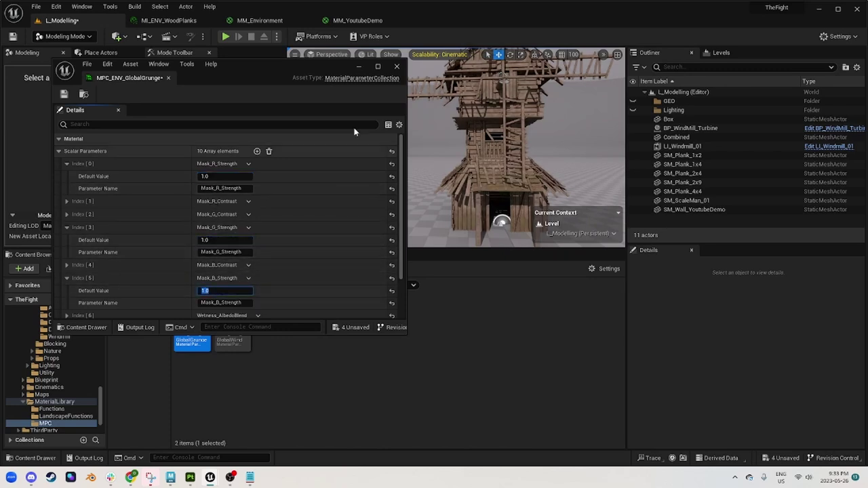
# Try to save MPC_ENV_GlobalGrunge, dismiss the resulting dialogs and close the collection's editor.
pyautogui.click(65, 95)
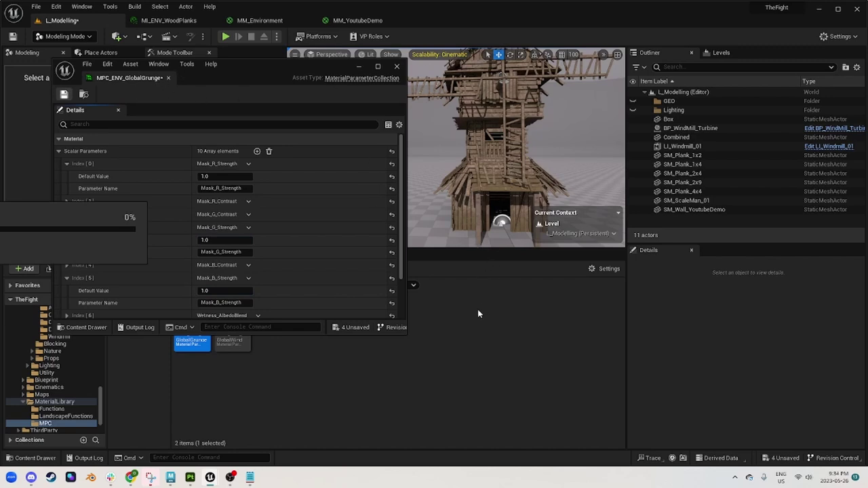
pyautogui.click(103, 190)
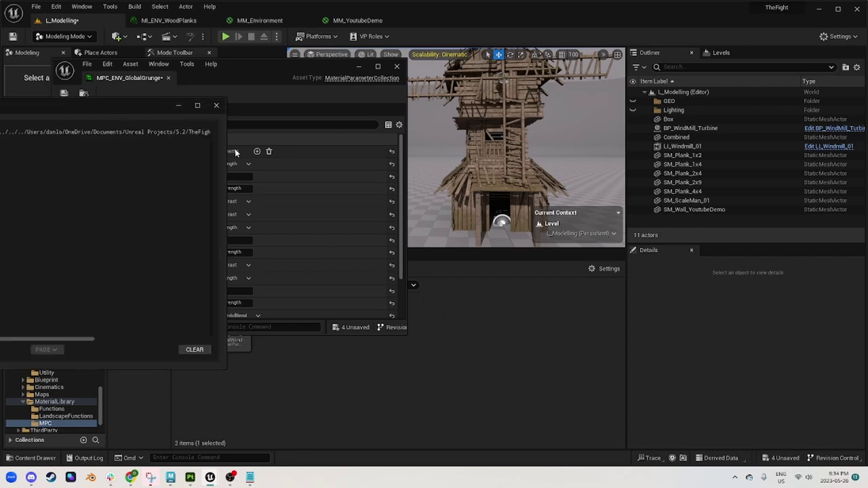
pyautogui.click(217, 106)
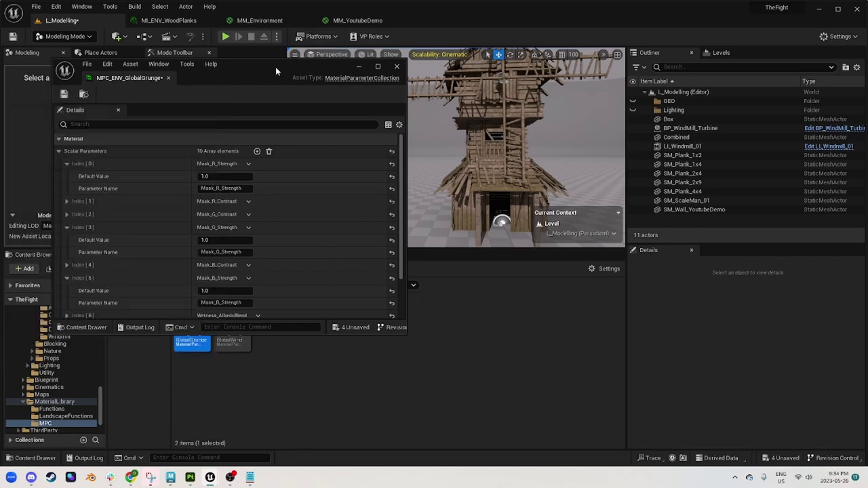
pyautogui.click(63, 94)
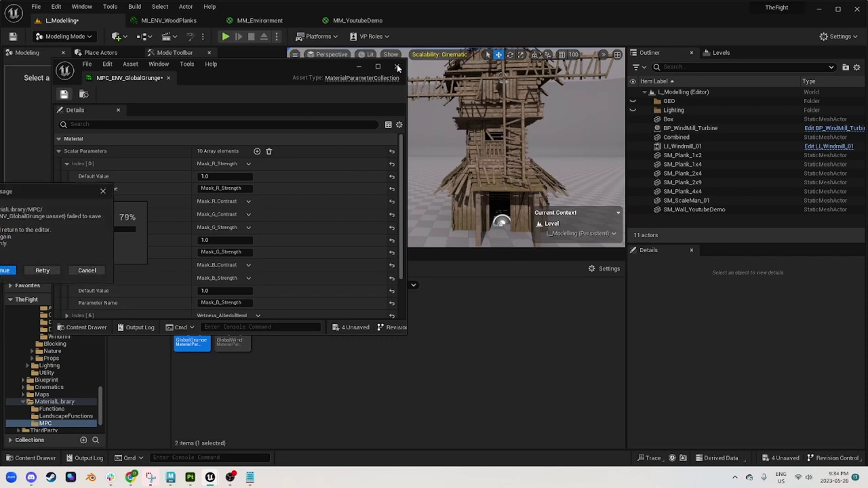
pyautogui.click(80, 269)
pyautogui.click(218, 109)
pyautogui.click(397, 67)
# Open the Windmill asset folder under Environments > Architecture.
pyautogui.moveTo(428, 117)
pyautogui.mouseDown(button='right')
pyautogui.moveTo(407, 133)
pyautogui.moveTo(390, 129)
pyautogui.moveTo(444, 117)
pyautogui.moveTo(407, 118)
pyautogui.moveTo(434, 121)
pyautogui.mouseUp(button='right')
pyautogui.press('s')
pyautogui.press('w')
pyautogui.press('s')
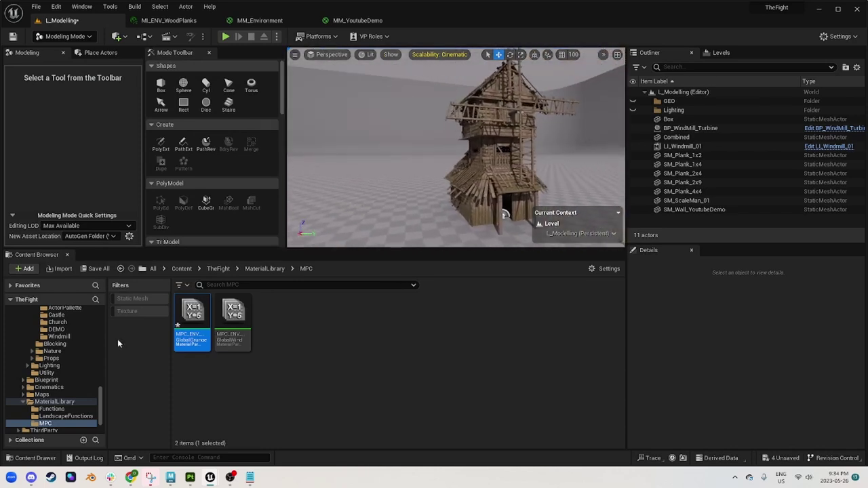
pyautogui.scroll(2, 71, 346)
pyautogui.click(58, 323)
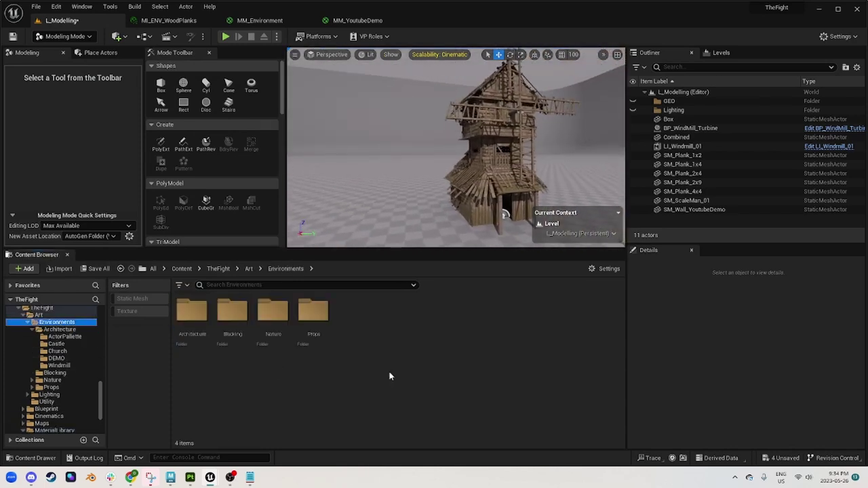
pyautogui.doubleClick(190, 318)
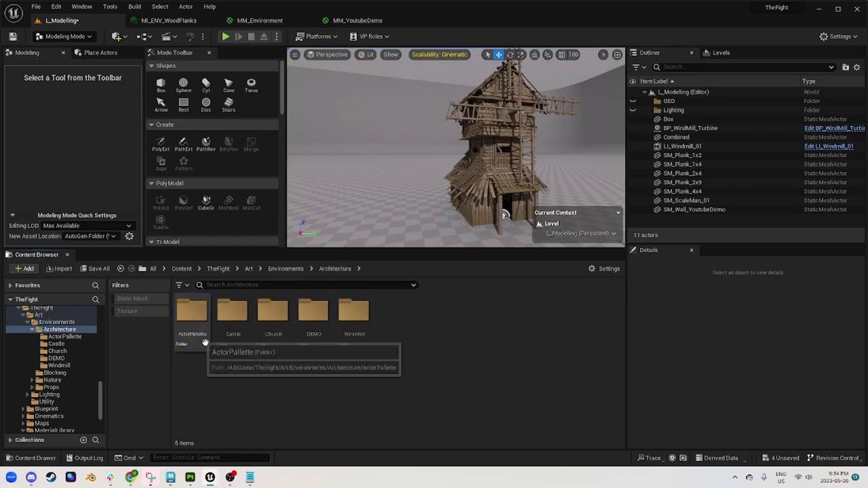
pyautogui.doubleClick(357, 314)
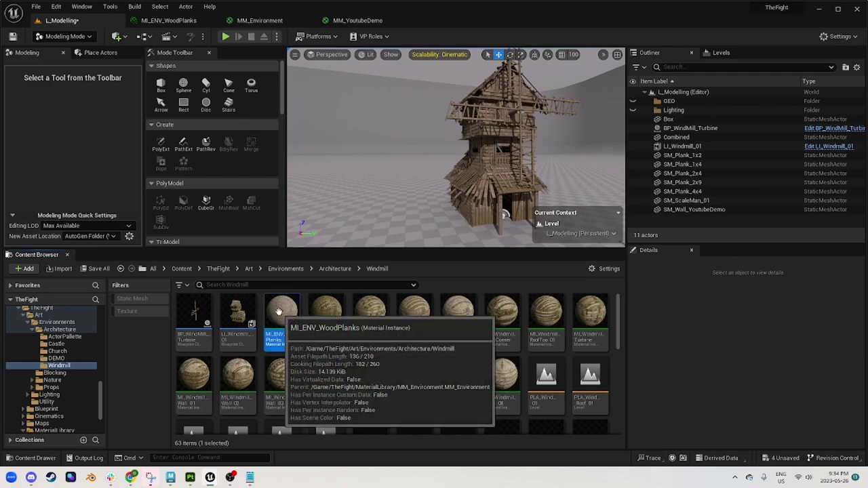
# Open the MI_ENV_WoodPlanks material instance and its parent material MM_Environment.
pyautogui.doubleClick(282, 312)
pyautogui.rightClick(561, 356)
pyautogui.click(562, 357)
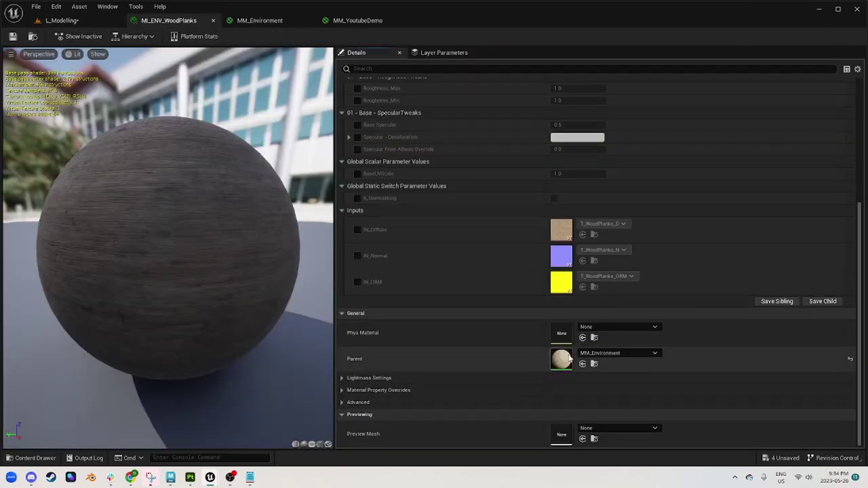
pyautogui.doubleClick(563, 357)
# Shift the MF_TextureAdjustments node together with its input nodes slightly upward in the MM_Environment graph.
pyautogui.moveTo(366, 273); pyautogui.dragTo(505, 294, button='right')
pyautogui.scroll(3, 512, 294)
pyautogui.moveTo(647, 280); pyautogui.dragTo(284, 290, button='right')
pyautogui.moveTo(370, 285); pyautogui.dragTo(573, 305, button='right')
pyautogui.moveTo(599, 341); pyautogui.dragTo(398, 156)
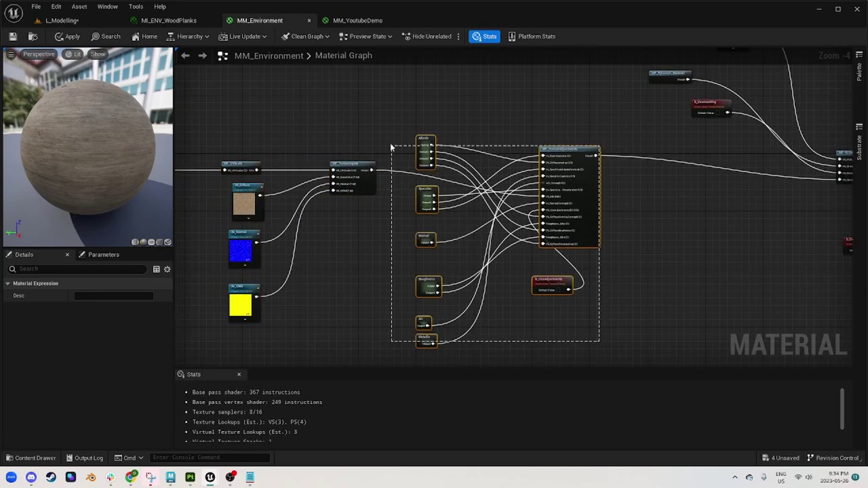
pyautogui.moveTo(576, 154); pyautogui.dragTo(569, 130)
# Rearrange the MF-RGBmask, MF_RChannel_Material and b_Usemasking nodes into a clear layout around the IN_Masking texture.
pyautogui.moveTo(695, 199); pyautogui.dragTo(283, 208, button='right')
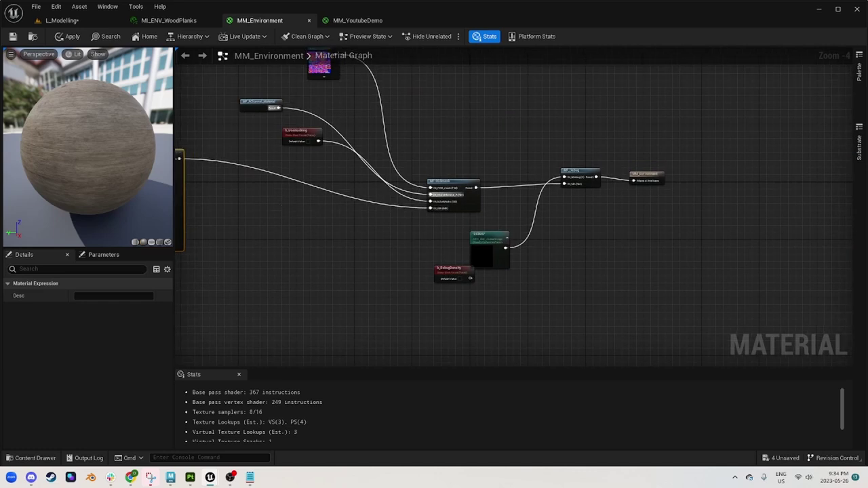
pyautogui.moveTo(407, 186); pyautogui.dragTo(528, 292, button='right')
pyautogui.moveTo(566, 291); pyautogui.dragTo(537, 205)
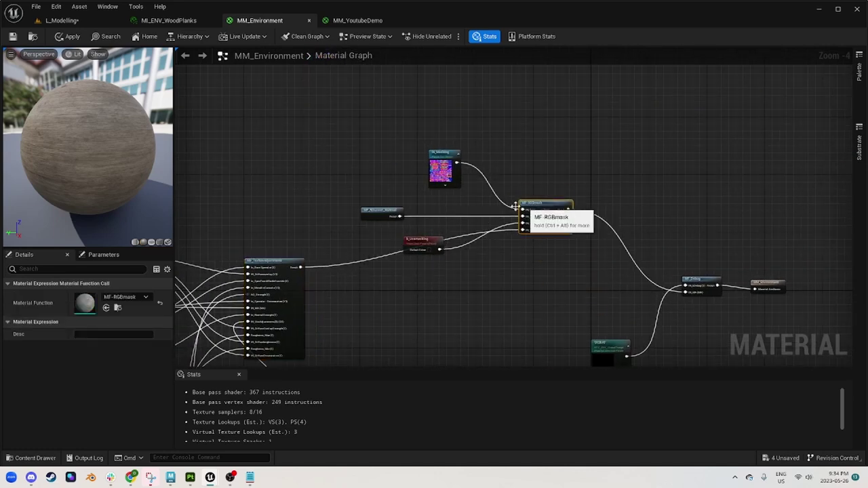
pyautogui.scroll(2, 390, 203)
pyautogui.click(377, 225)
pyautogui.moveTo(377, 224); pyautogui.dragTo(472, 216)
pyautogui.moveTo(437, 271); pyautogui.dragTo(481, 303)
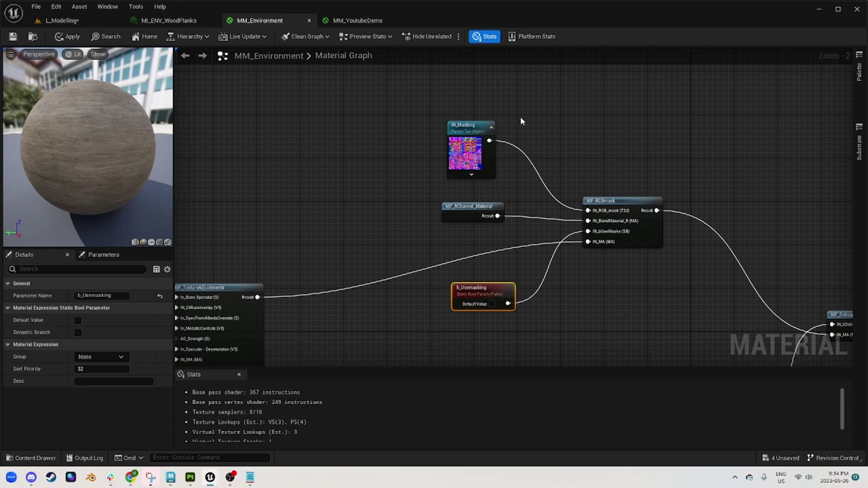
# Open the MF-RGBmask material function and examine the channel contrast and strength nodes in its RGBMask group.
pyautogui.doubleClick(610, 201)
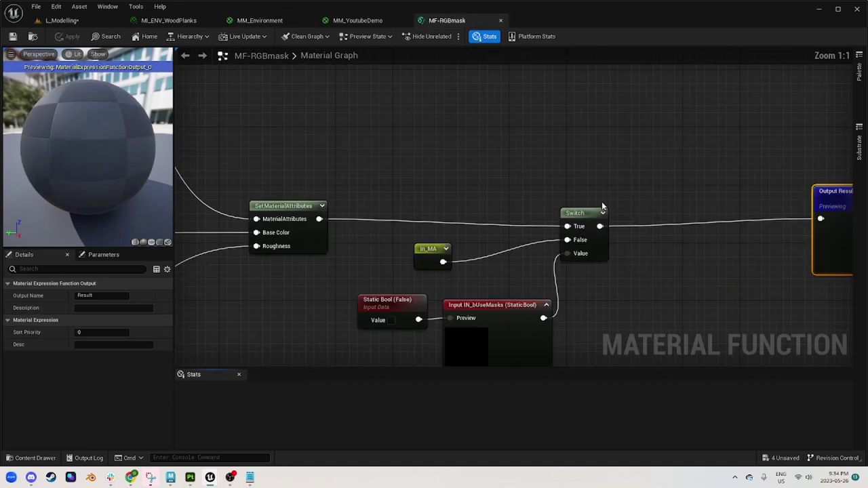
pyautogui.moveTo(277, 260); pyautogui.dragTo(384, 219, button='right')
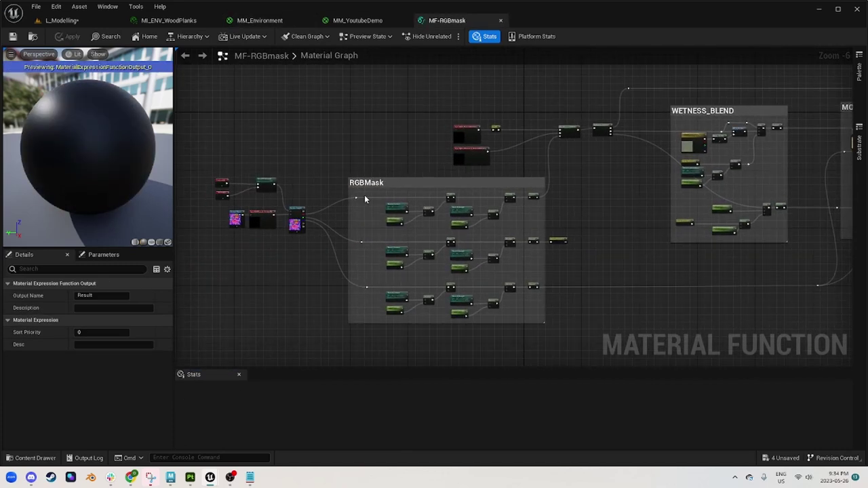
pyautogui.scroll(3, 383, 220)
pyautogui.scroll(-3, 392, 161)
pyautogui.scroll(1, 457, 176)
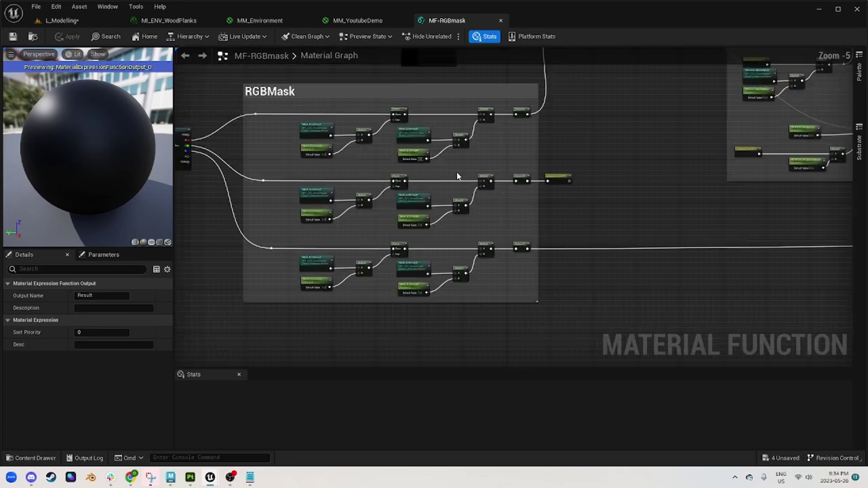
pyautogui.moveTo(457, 174); pyautogui.dragTo(508, 194, button='right')
pyautogui.scroll(1, 412, 150)
pyautogui.moveTo(360, 152); pyautogui.dragTo(457, 192, button='right')
pyautogui.scroll(3, 404, 192)
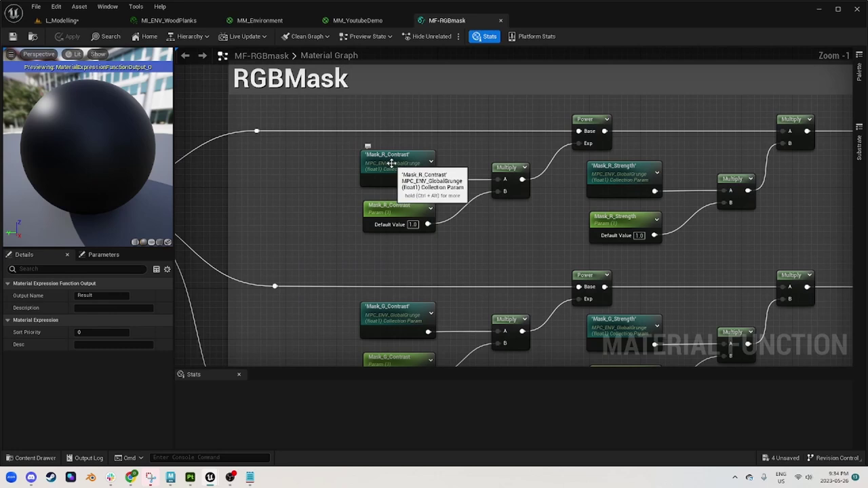
# Inspect the settings of the Mask_R_Contrast collection parameter and the matching local scalar parameter.
pyautogui.click(394, 167)
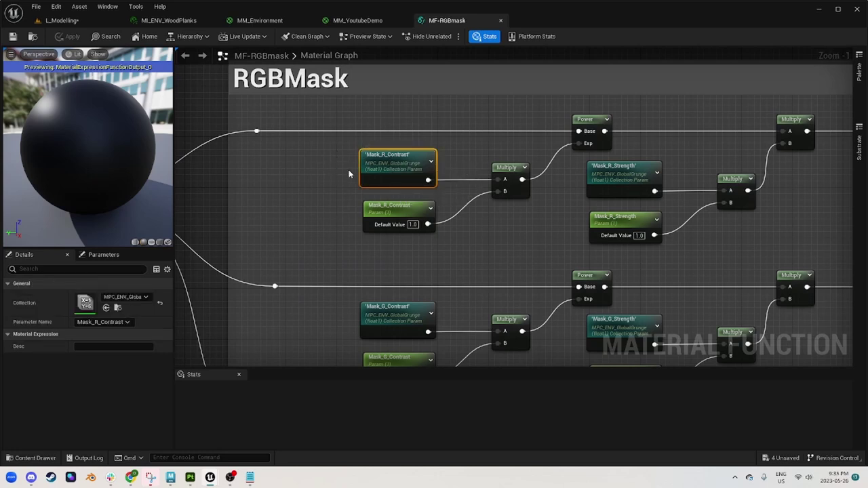
pyautogui.click(400, 214)
pyautogui.scroll(1, 428, 239)
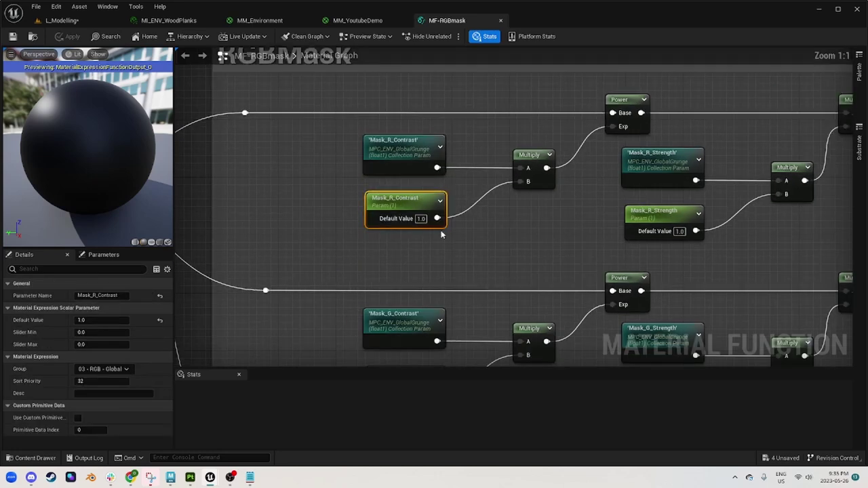
# Review the R channel strength nodes, apply the MF-RGBmask function's changes and close the message log.
pyautogui.moveTo(539, 209); pyautogui.dragTo(495, 207, button='right')
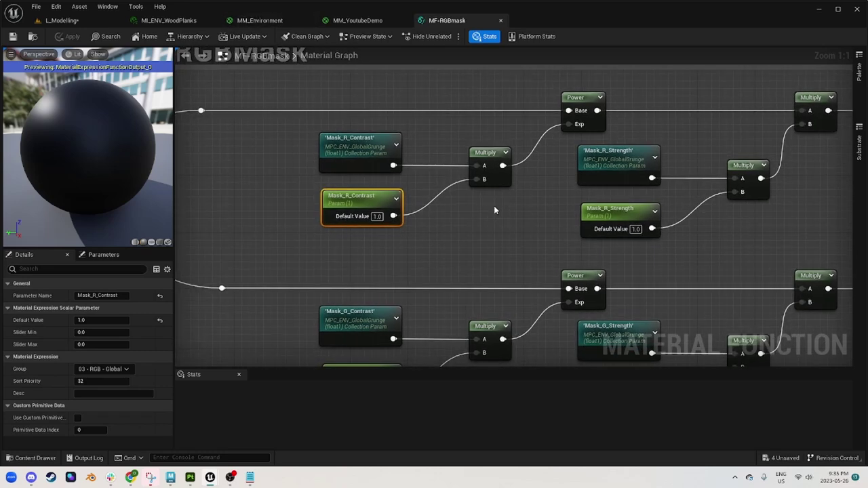
pyautogui.moveTo(361, 207); pyautogui.dragTo(354, 247, button='right')
pyautogui.moveTo(746, 249); pyautogui.dragTo(649, 255, button='right')
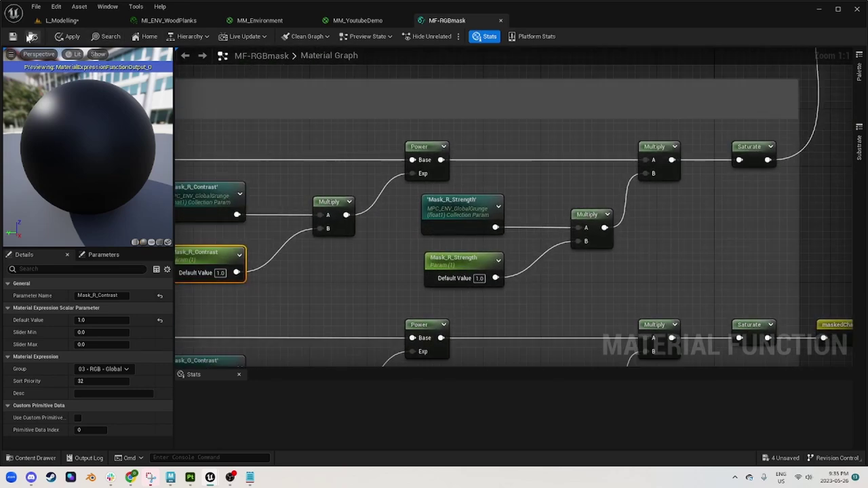
pyautogui.click(68, 37)
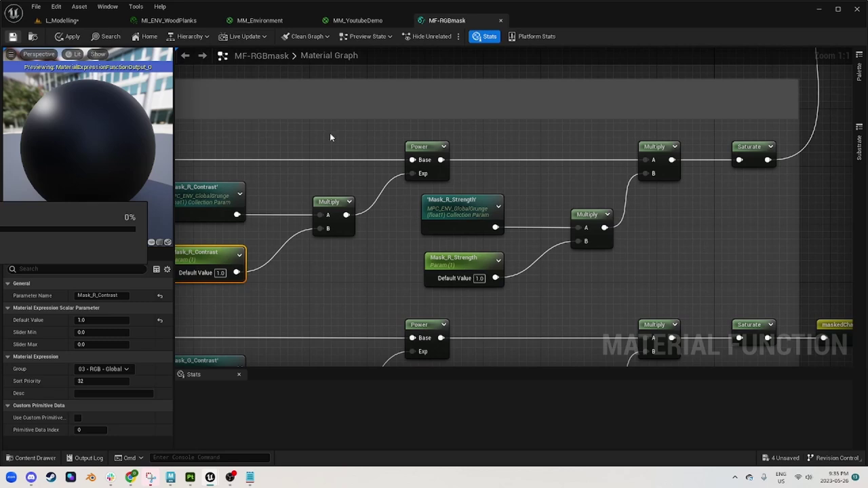
pyautogui.moveTo(209, 478)
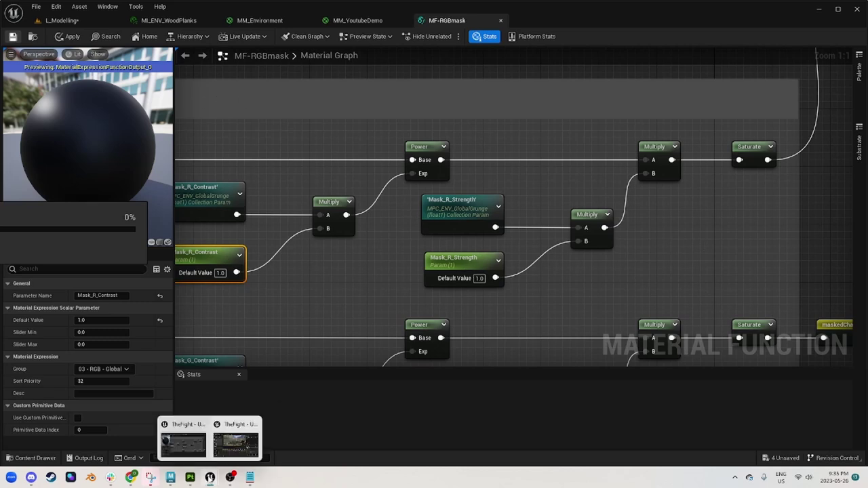
pyautogui.click(103, 192)
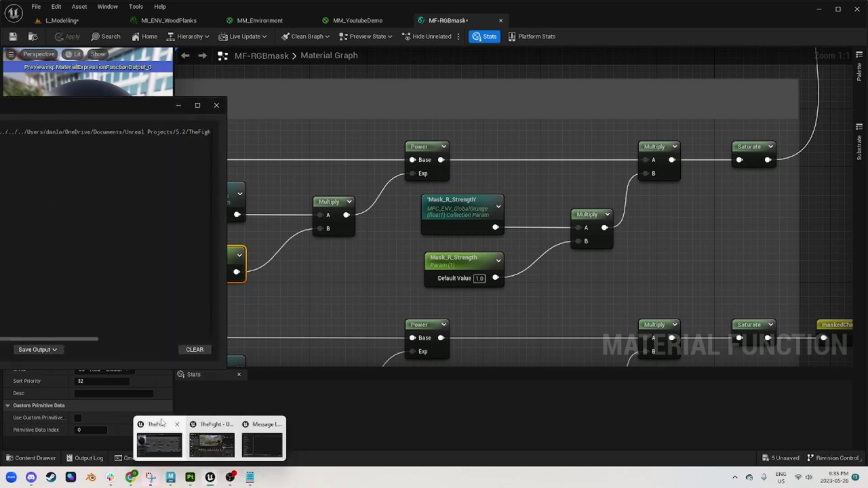
pyautogui.click(216, 105)
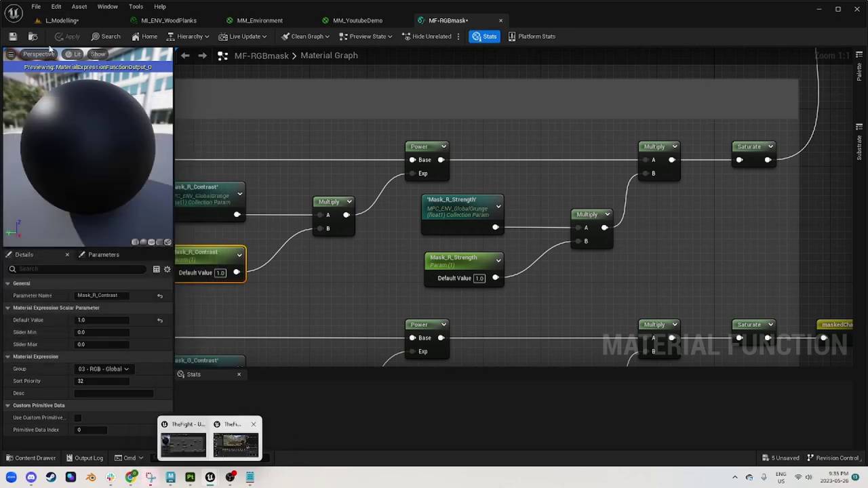
# Open the DEMO folder under Architecture and focus the view on the SM_Wall_YoutubeDemo wall in the L_Modelling level.
pyautogui.click(70, 21)
pyautogui.moveTo(457, 164); pyautogui.dragTo(319, 211, button='right')
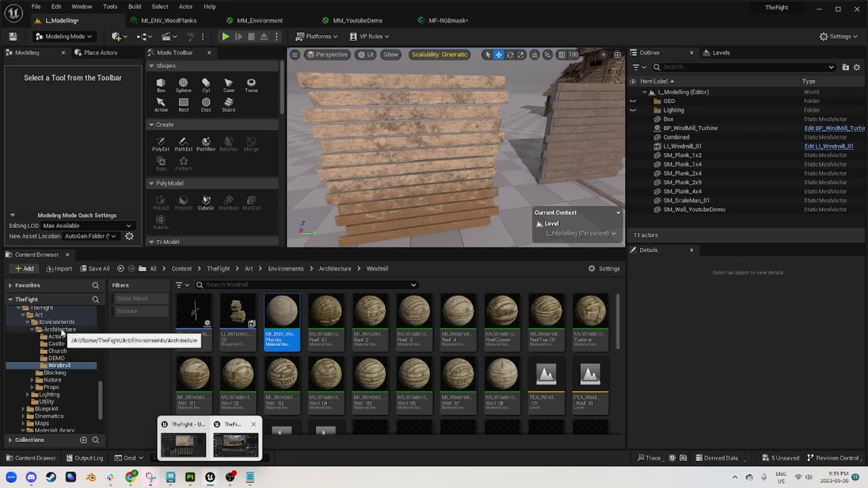
pyautogui.click(57, 358)
pyautogui.moveTo(238, 321); pyautogui.dragTo(337, 322)
pyautogui.click(359, 231)
pyautogui.press('f')
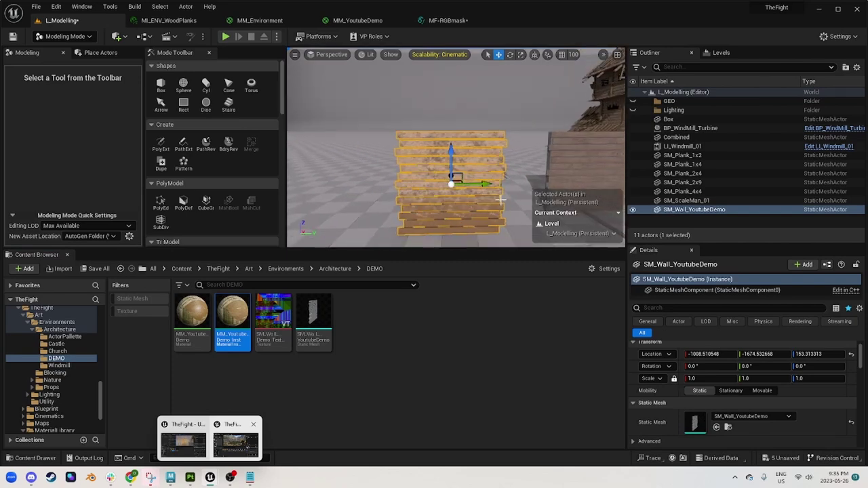
# Duplicate the SM_Wall_YoutubeDemo wall along the Y axis, placing the copy at a Y location of about -2044.
pyautogui.keyDown('alt'); pyautogui.moveTo(478, 182); pyautogui.dragTo(329, 182); pyautogui.keyUp('alt')
pyautogui.hotkey('ctrl', 'z')
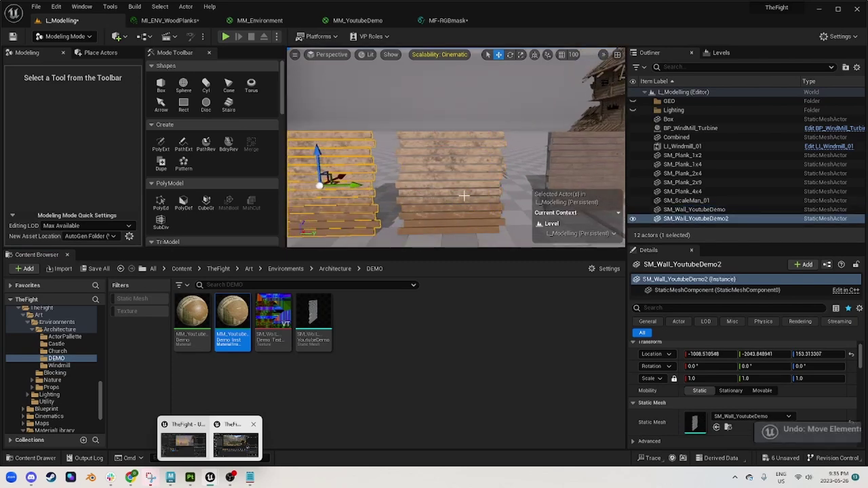
pyautogui.moveTo(464, 195); pyautogui.dragTo(407, 197, button='right')
pyautogui.scroll(-2, 674, 358)
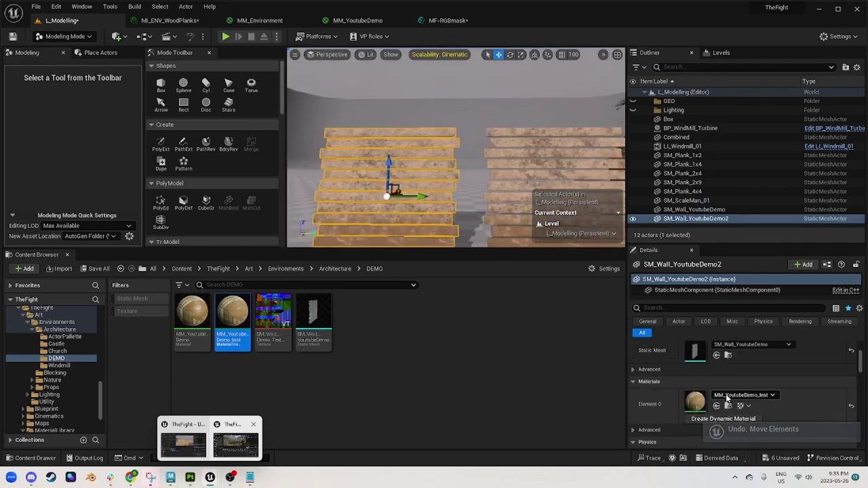
# Enable the GChannelMask_Strength override in the MM_YoutubeDemo_Inst material instance, save it and return to the L_Modelling level.
pyautogui.doubleClick(231, 320)
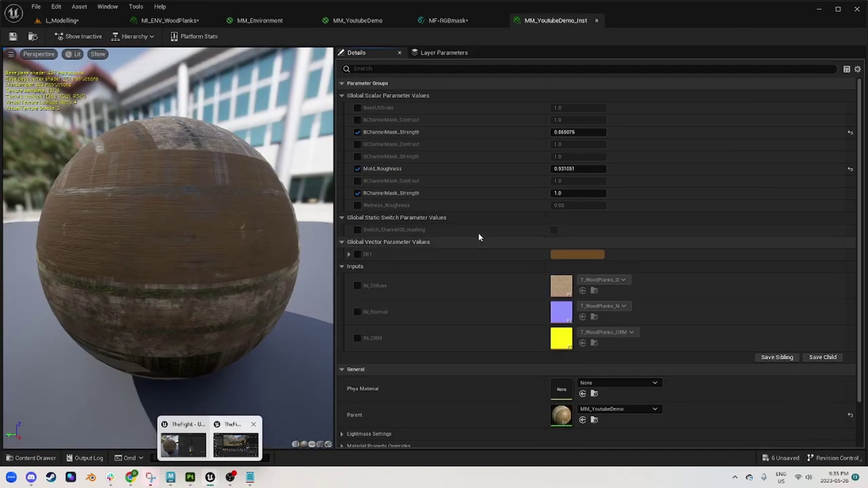
pyautogui.click(358, 144)
pyautogui.click(358, 156)
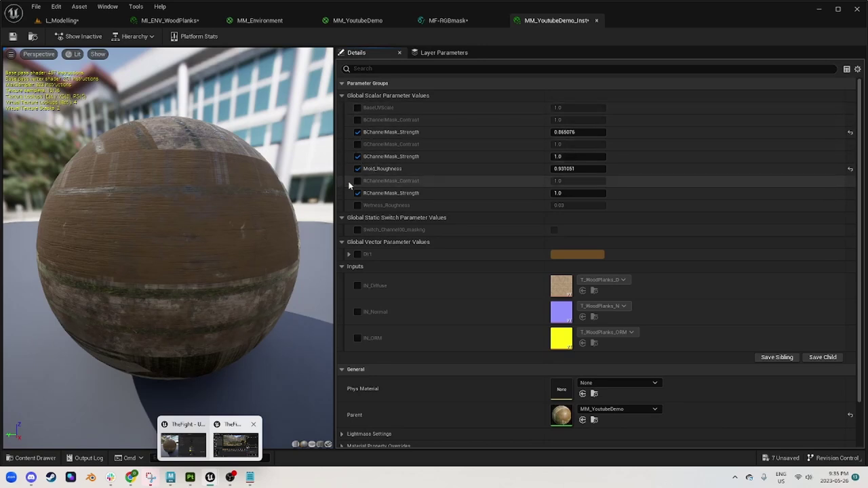
pyautogui.moveTo(49, 141); pyautogui.dragTo(81, 163)
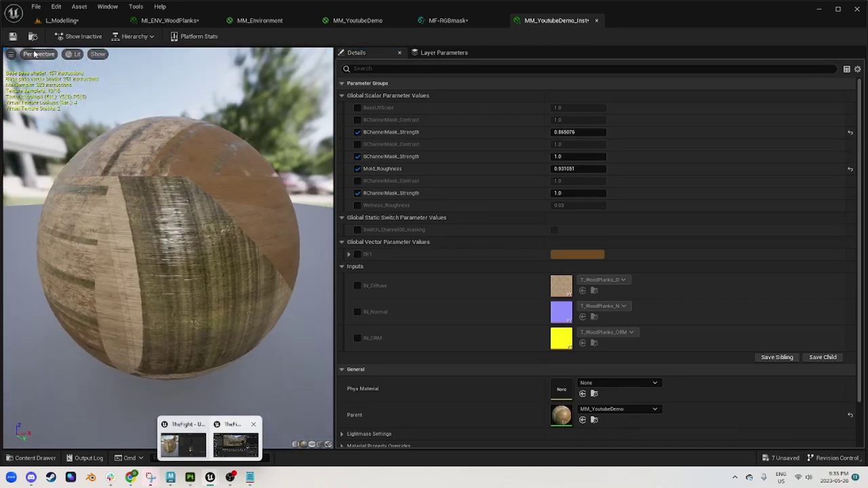
pyautogui.click(16, 37)
pyautogui.click(75, 21)
# Undo the last move of the SM_Wall_YoutubeDemo2 wall.
pyautogui.moveTo(304, 220); pyautogui.dragTo(360, 217, button='right')
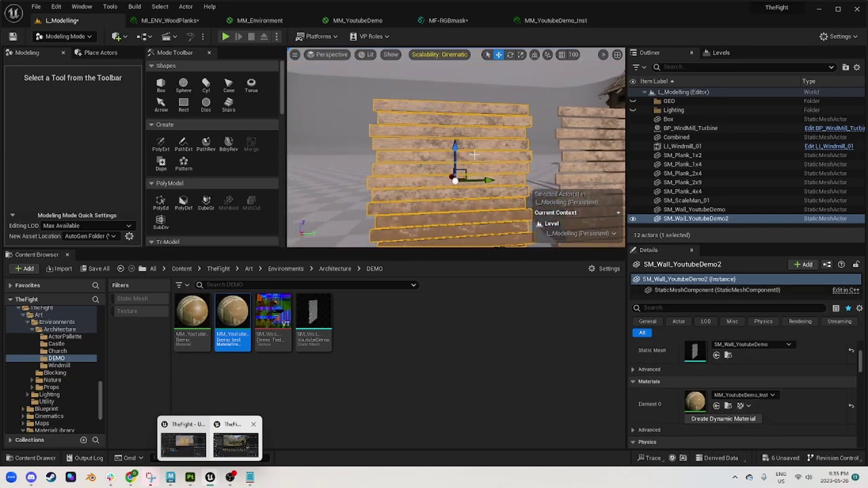
pyautogui.moveTo(441, 142); pyautogui.dragTo(431, 166, button='right')
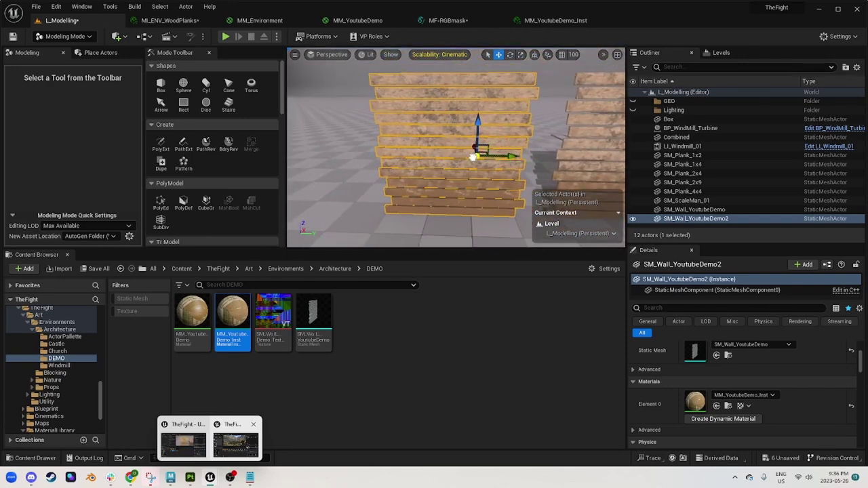
pyautogui.hotkey('ctrl', 'z')
pyautogui.moveTo(495, 164); pyautogui.dragTo(486, 142, button='right')
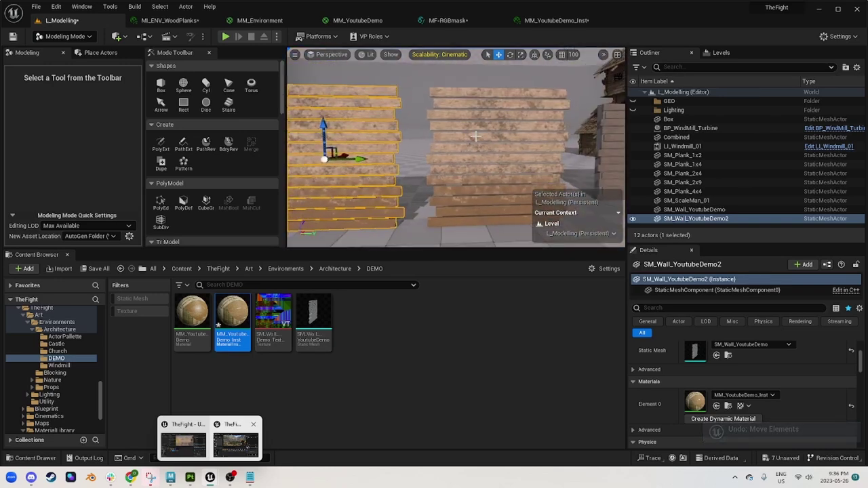
# Create a dynamic material for Element 0 of SM_Wall_YoutubeDemo2 and make its channel mask parameter names readable.
pyautogui.click(476, 136)
pyautogui.press('f')
pyautogui.moveTo(542, 151); pyautogui.dragTo(474, 156, button='right')
pyautogui.click(523, 89)
pyautogui.press('w')
pyautogui.click(470, 161)
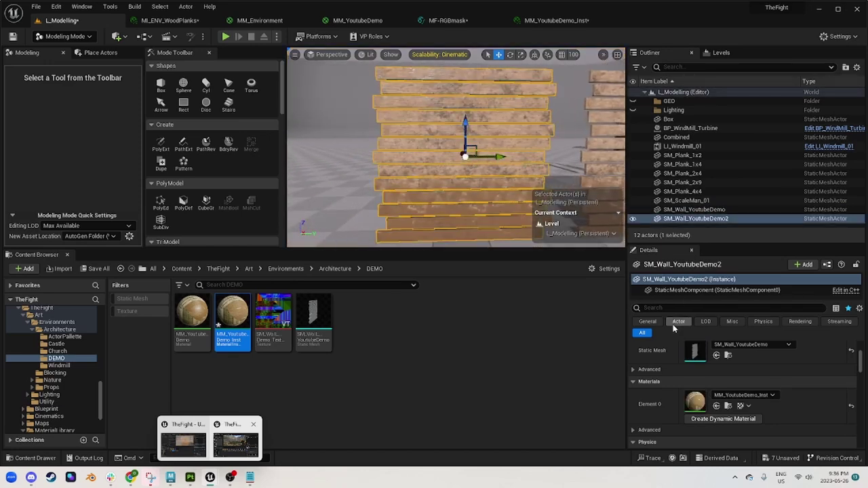
pyautogui.click(722, 419)
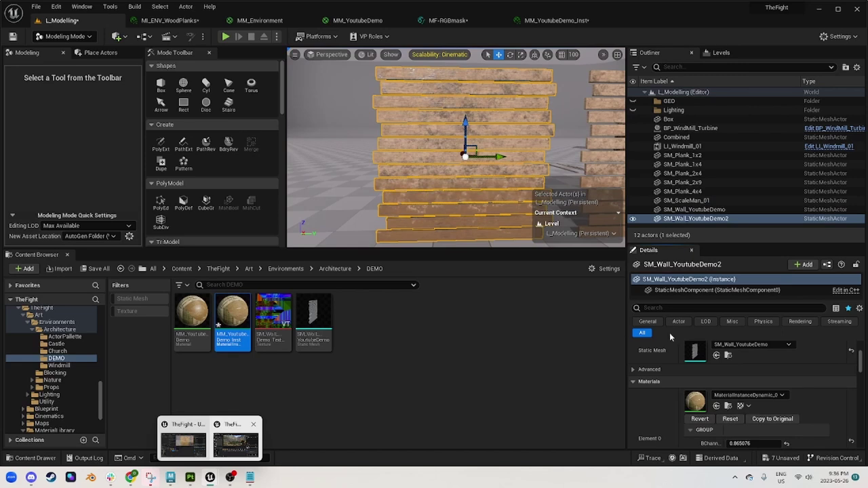
pyautogui.scroll(-2, 695, 336)
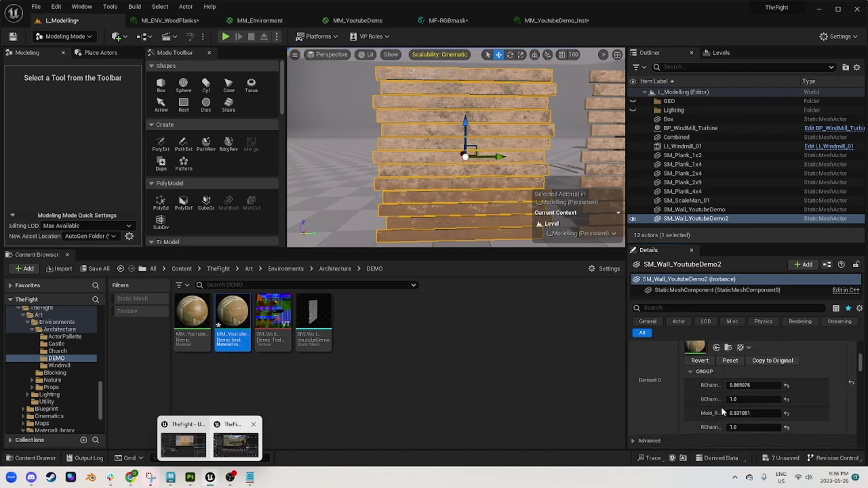
pyautogui.moveTo(676, 387); pyautogui.dragTo(651, 386)
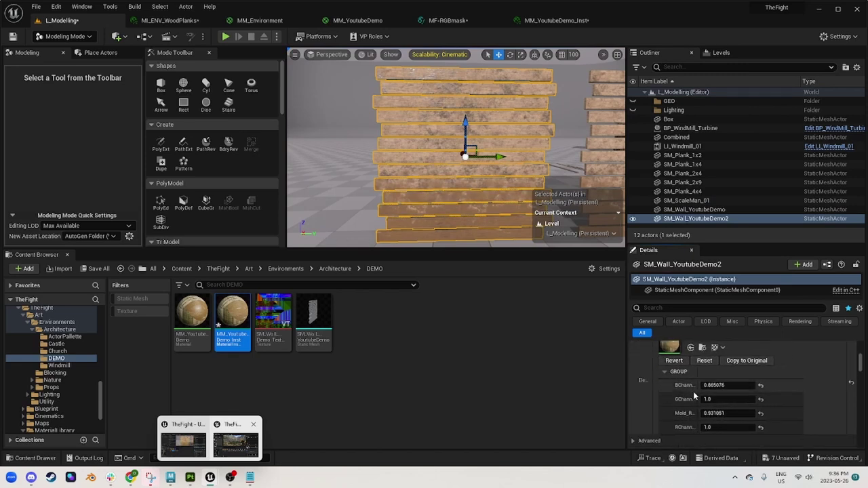
pyautogui.moveTo(699, 399)
pyautogui.mouseDown()
pyautogui.moveTo(729, 398)
pyautogui.moveTo(710, 395)
pyautogui.mouseUp()
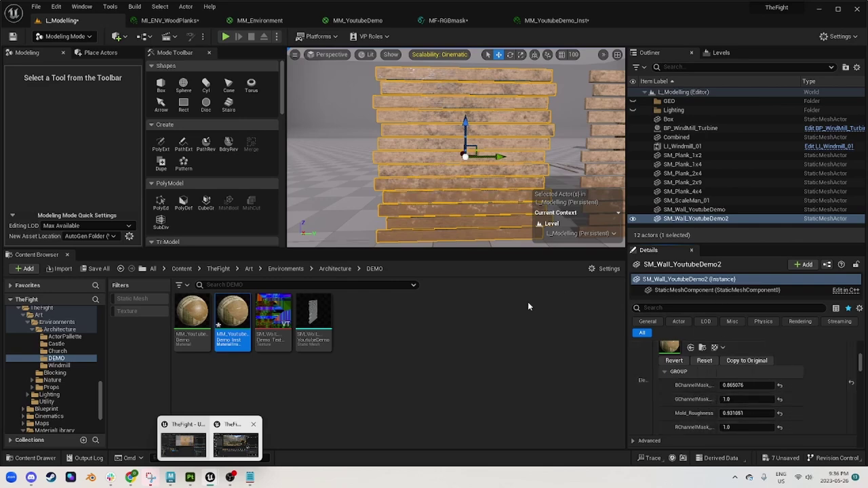
# Set the dynamic material's RChannelMask_Strength to about 7.72, Mold_Roughness to 1, GChannelMask_Strength to about 1.09 and BChannelMask_Strength to about 0.30.
pyautogui.click(555, 20)
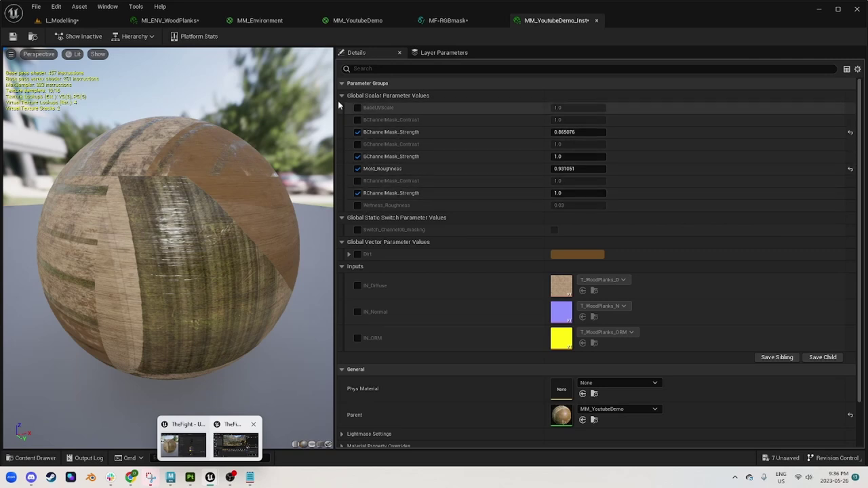
pyautogui.click(61, 20)
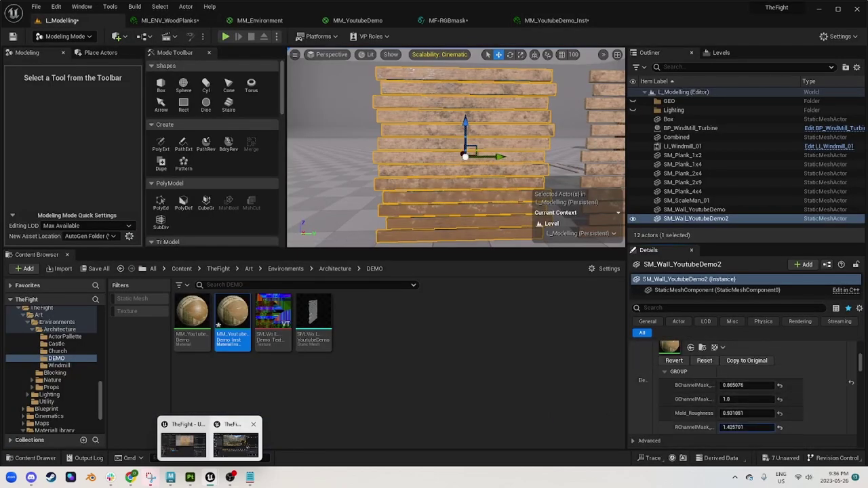
pyautogui.moveTo(746, 427)
pyautogui.mouseDown()
pyautogui.moveTo(793, 427)
pyautogui.moveTo(758, 427)
pyautogui.mouseUp()
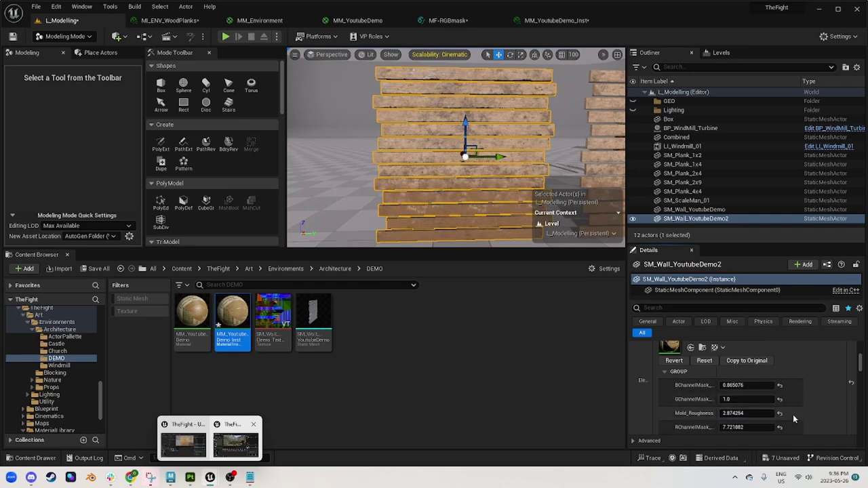
pyautogui.write('1')
pyautogui.press('Return')
pyautogui.moveTo(731, 398); pyautogui.dragTo(760, 399)
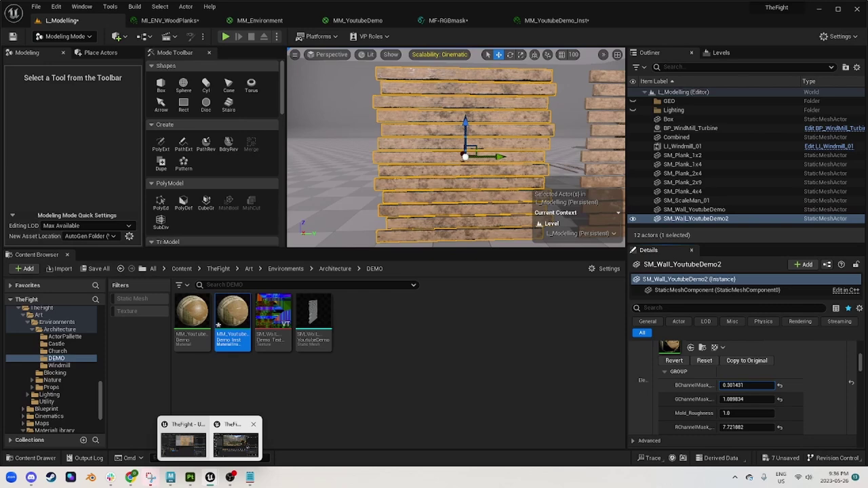
# Move the SM_Wall_YoutubeDemo2 wall along the Y axis until it sits directly beside the original wall.
pyautogui.moveTo(461, 149); pyautogui.dragTo(491, 136, button='right')
pyautogui.moveTo(516, 167); pyautogui.dragTo(478, 139, button='right')
pyautogui.click(390, 86)
pyautogui.click(447, 140)
pyautogui.click(529, 141)
pyautogui.click(450, 138)
pyautogui.moveTo(367, 141); pyautogui.dragTo(411, 143)
pyautogui.moveTo(410, 143); pyautogui.dragTo(428, 132, button='right')
pyautogui.press('Escape')
pyautogui.click(437, 127)
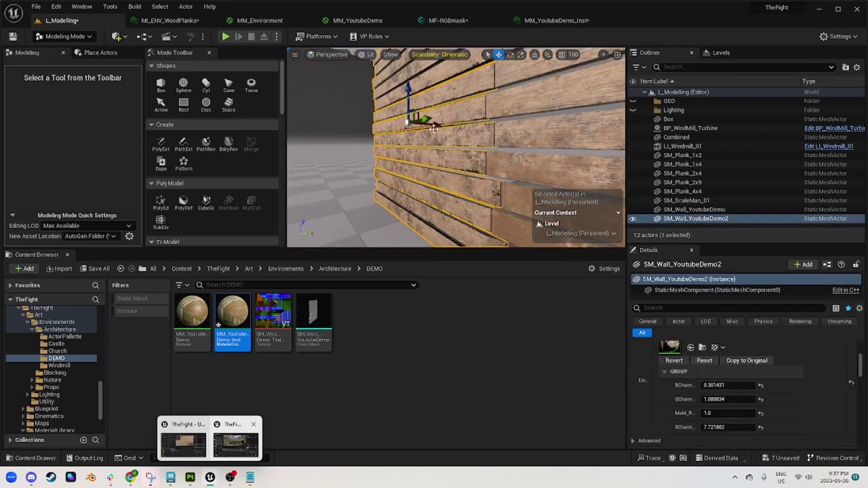
# Revert the dynamic material on SM_Wall_YoutubeDemo2 to the MM_YoutubeDemo_Inst instance and clear the selection.
pyautogui.press('f')
pyautogui.click(674, 360)
pyautogui.moveTo(434, 145); pyautogui.dragTo(455, 152, button='right')
pyautogui.press('Escape')
pyautogui.moveTo(401, 127); pyautogui.dragTo(422, 127, button='right')
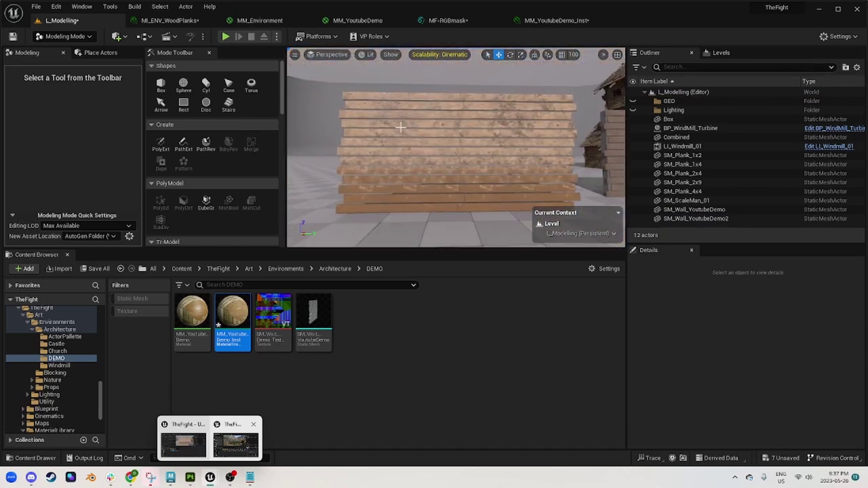
# Duplicate the SM_Wall_YoutubeDemo2 wall along the Y axis and place the copy at its free end to extend the row.
pyautogui.click(401, 128)
pyautogui.press('f')
pyautogui.keyDown('alt'); pyautogui.moveTo(495, 151); pyautogui.dragTo(358, 143); pyautogui.keyUp('alt')
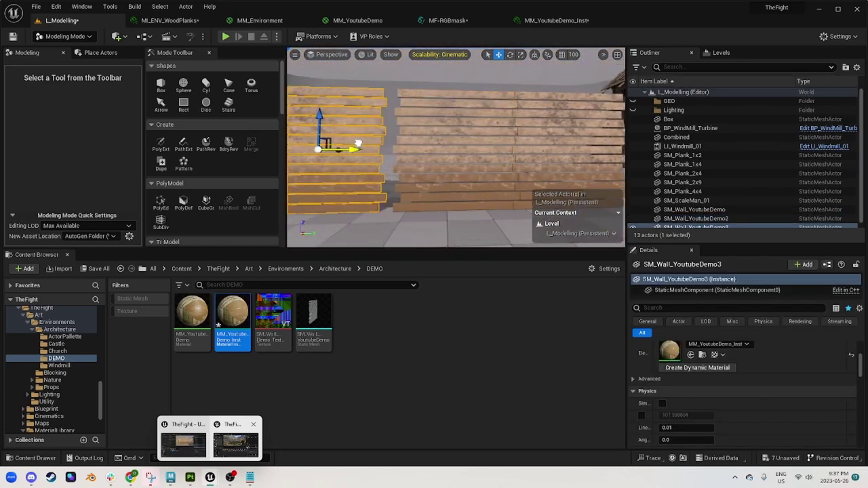
pyautogui.moveTo(371, 145); pyautogui.dragTo(377, 145, button='right')
# Give the middle wall a dynamic material with BChannelMask_Strength at about 0.92 and a slightly adjusted GChannelMask_Strength.
pyautogui.click(380, 144)
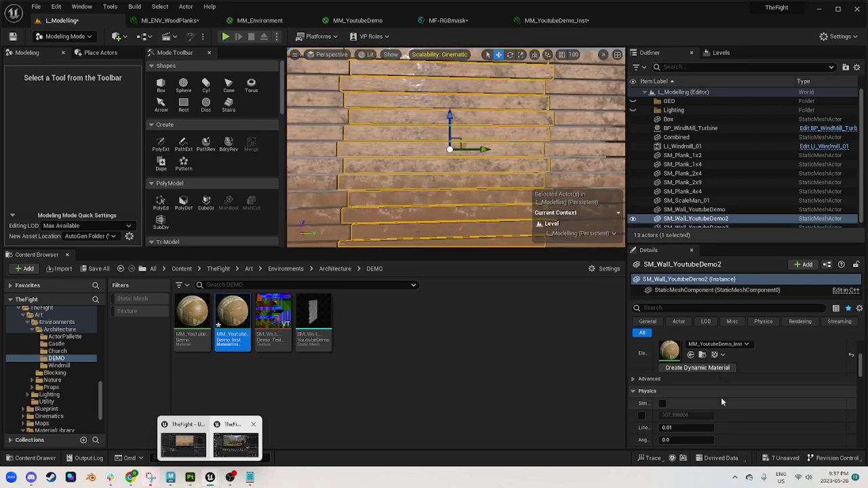
pyautogui.click(698, 368)
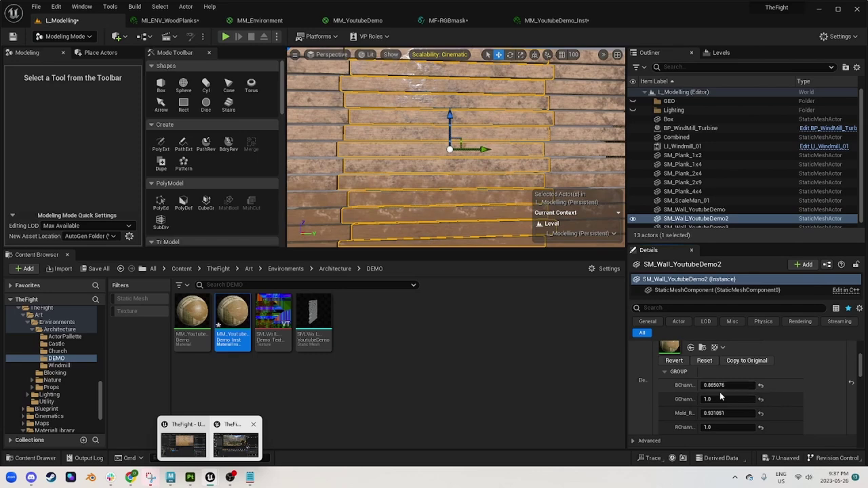
pyautogui.moveTo(729, 385); pyautogui.dragTo(738, 386)
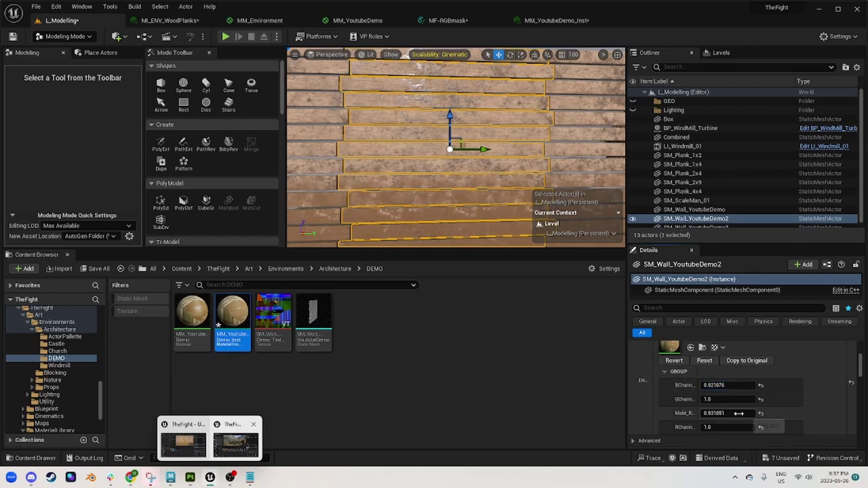
pyautogui.moveTo(728, 399); pyautogui.dragTo(725, 399)
pyautogui.moveTo(426, 106); pyautogui.dragTo(447, 107, button='right')
pyautogui.moveTo(441, 145)
pyautogui.mouseDown(button='right')
pyautogui.moveTo(406, 142)
pyautogui.moveTo(428, 144)
pyautogui.mouseUp(button='right')
pyautogui.moveTo(363, 152); pyautogui.dragTo(390, 129, button='right')
pyautogui.press('Escape')
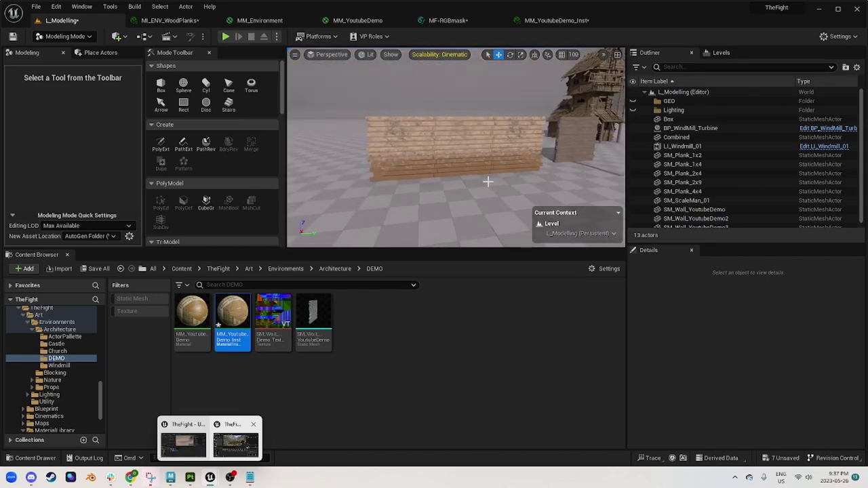
pyautogui.moveTo(420, 135); pyautogui.dragTo(456, 149, button='right')
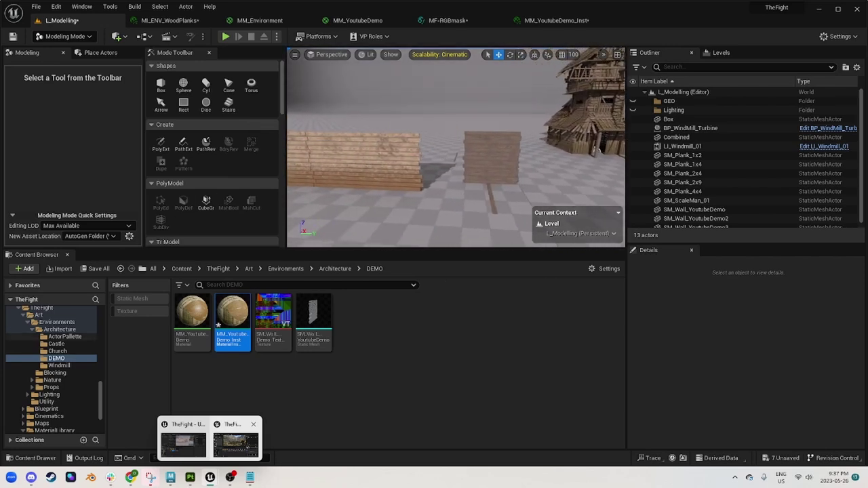